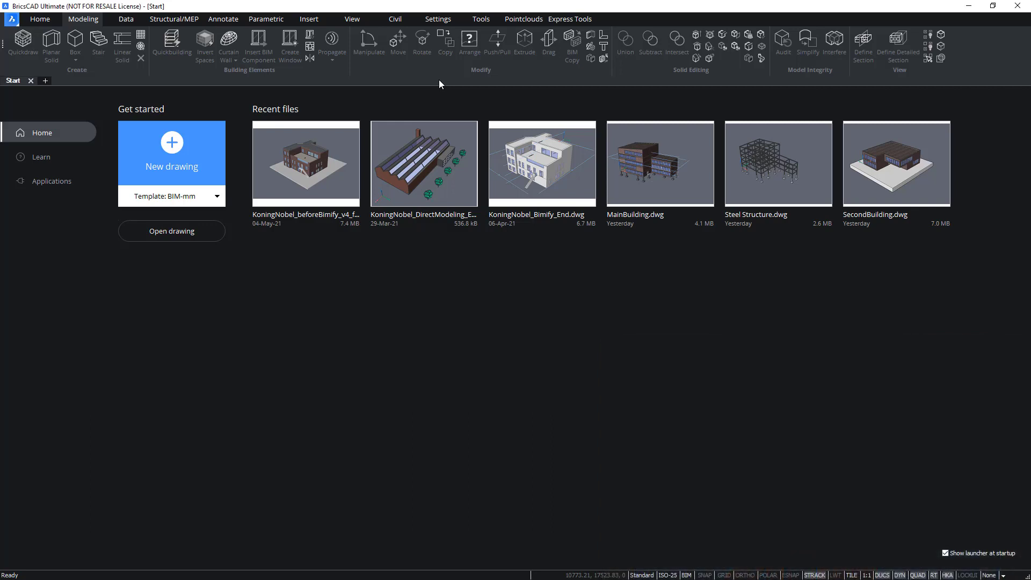
Create a new drawing from the BIM-mm template and lay out a 20000 by 35000 mm grid with 5000 mm spacing
left_click(176, 144)
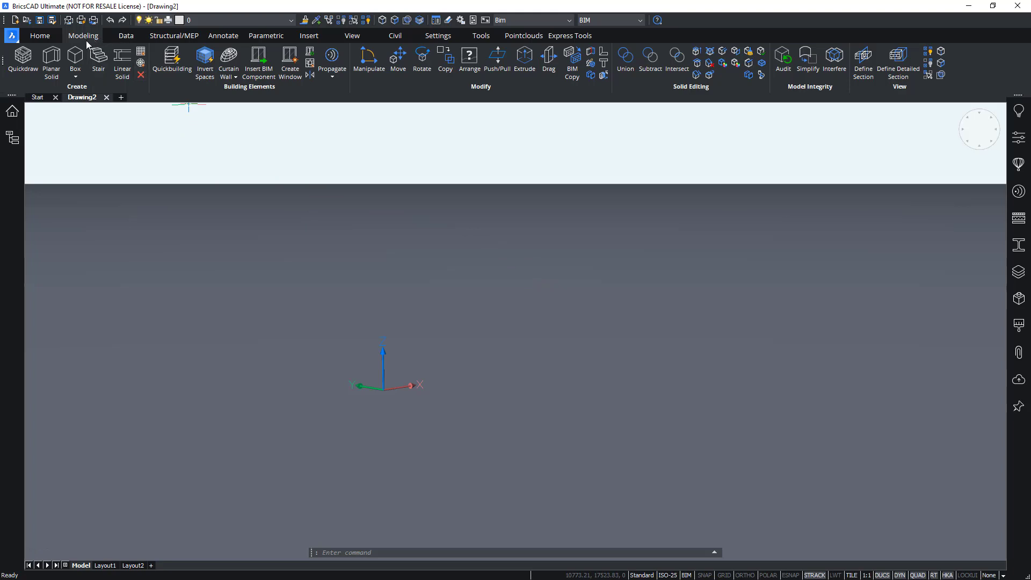
left_click(141, 58)
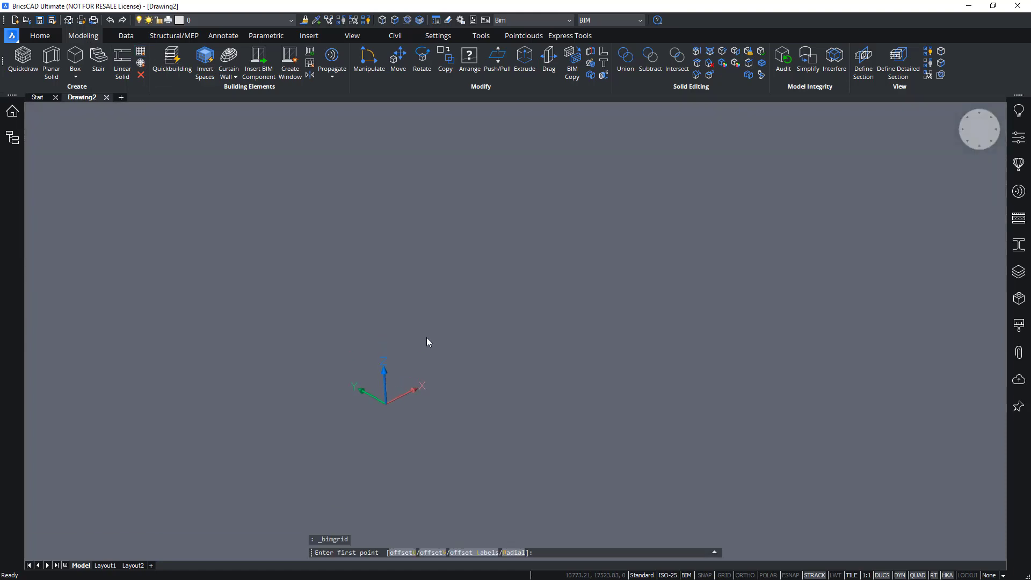
left_click(447, 413)
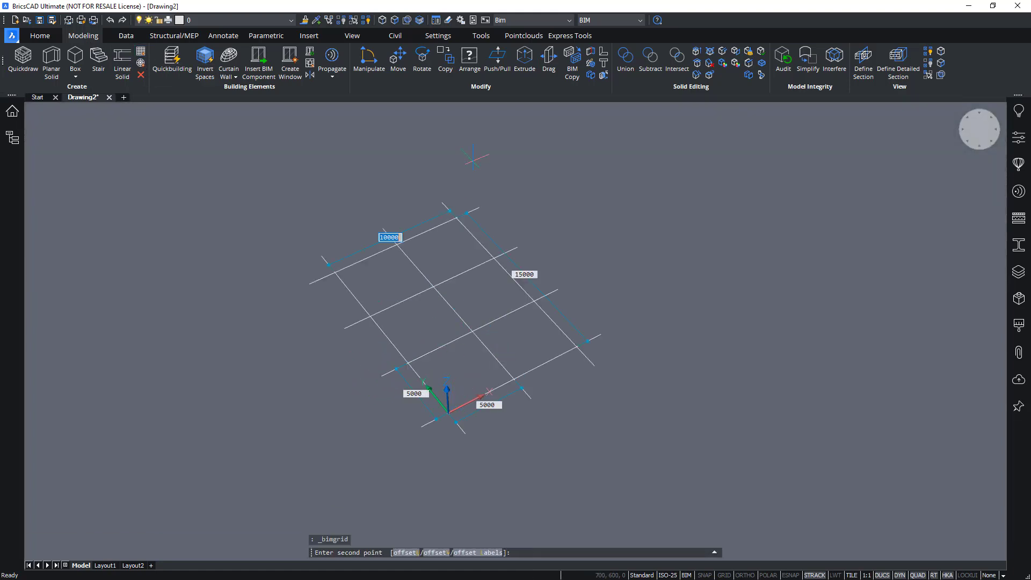
scroll(474, 157, "down", 4)
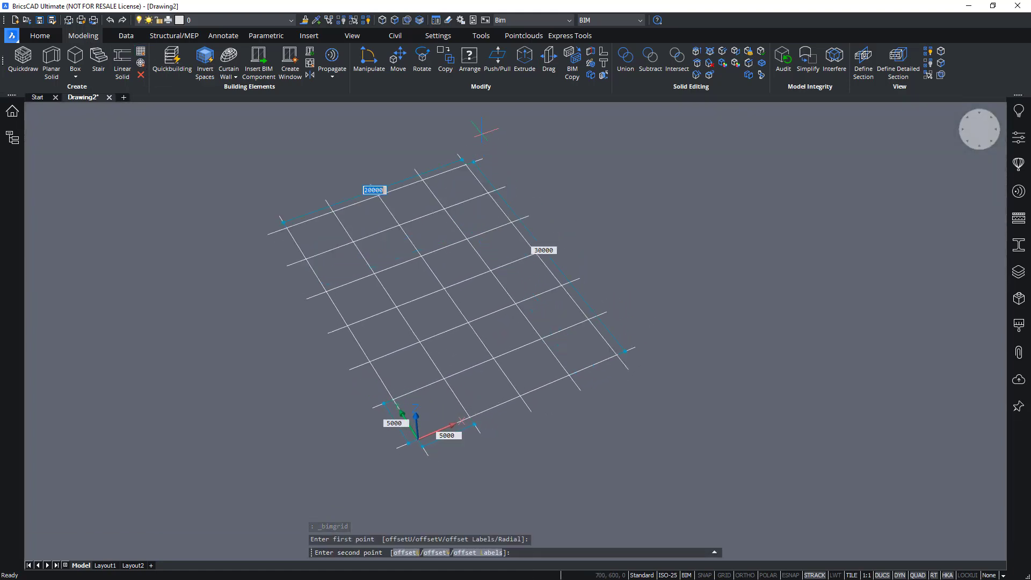
scroll(474, 161, "down", 2)
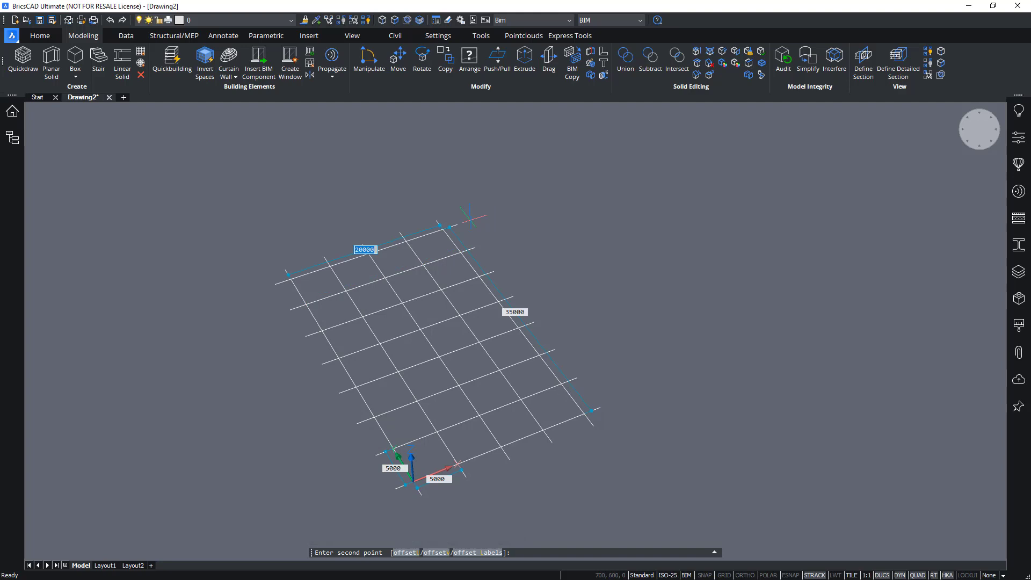
left_click(470, 217)
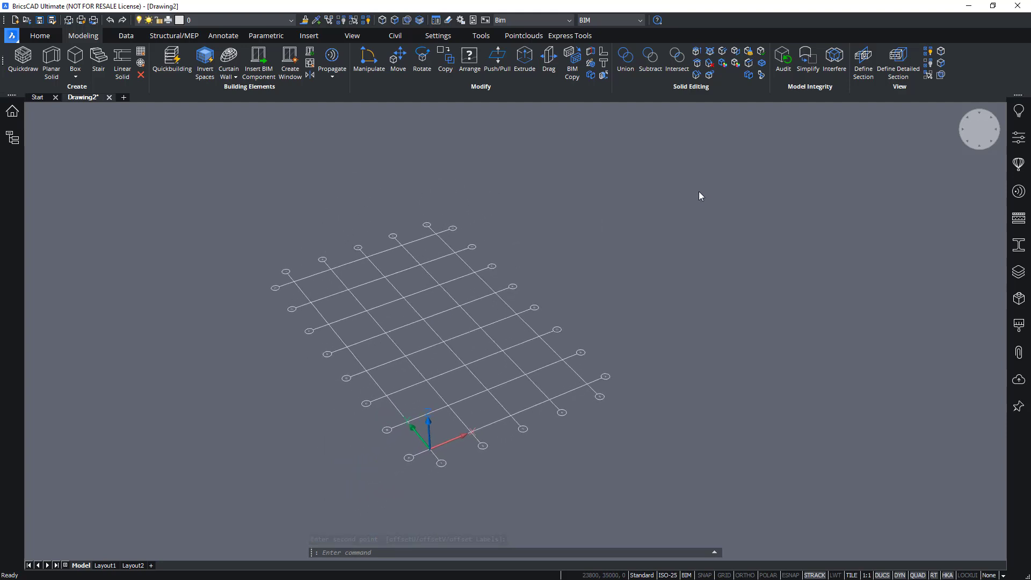
Model a box slab about 400 mm high that covers the whole grid and extends slightly past its outer axes
right_click(296, 175)
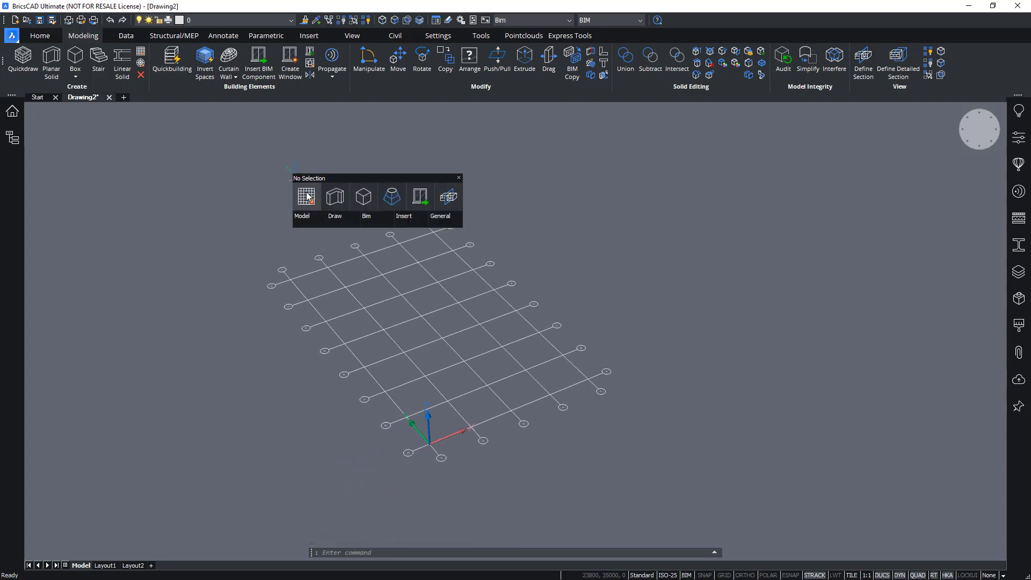
left_click(366, 201)
left_click(423, 462)
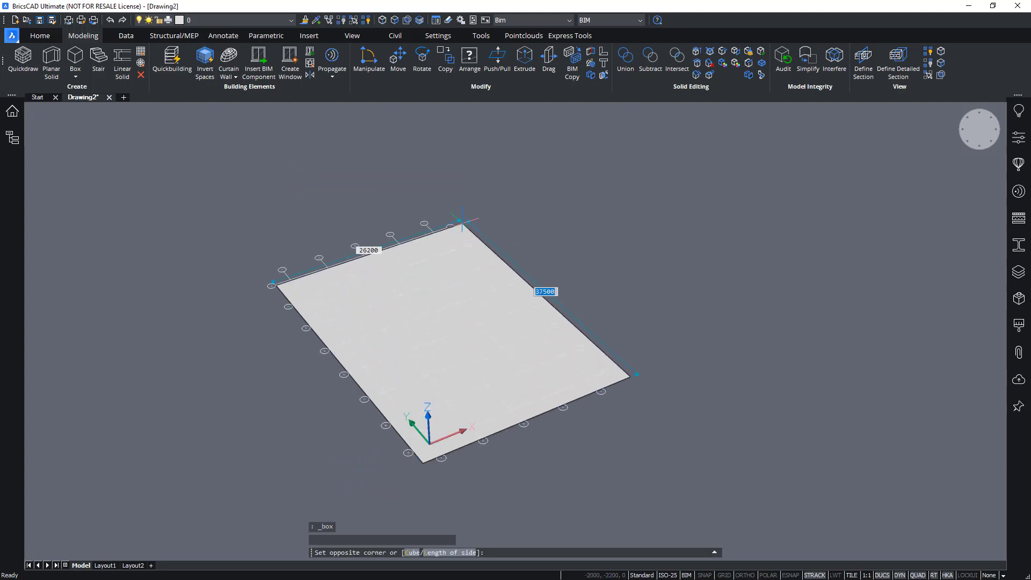
left_click(443, 212)
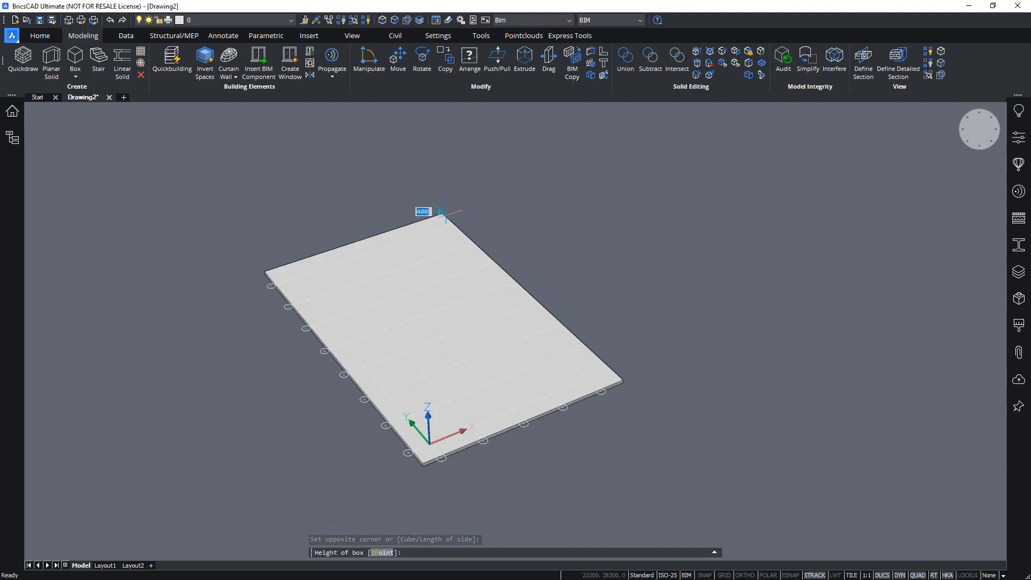
key("Return")
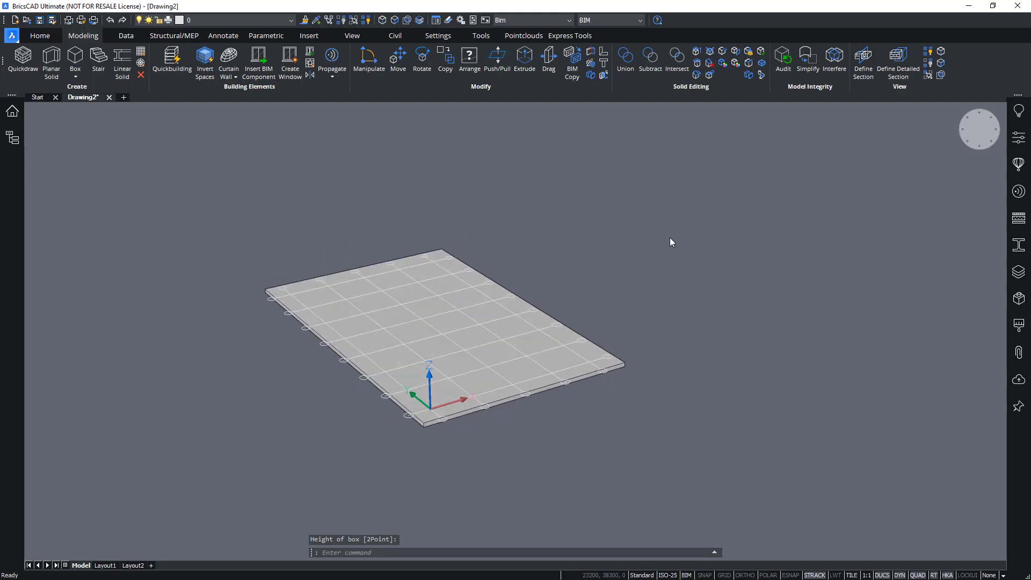
Inspect the slab and the grid axis labels around its front corner
middle_click_drag(669, 238, 722, 241, "shift")
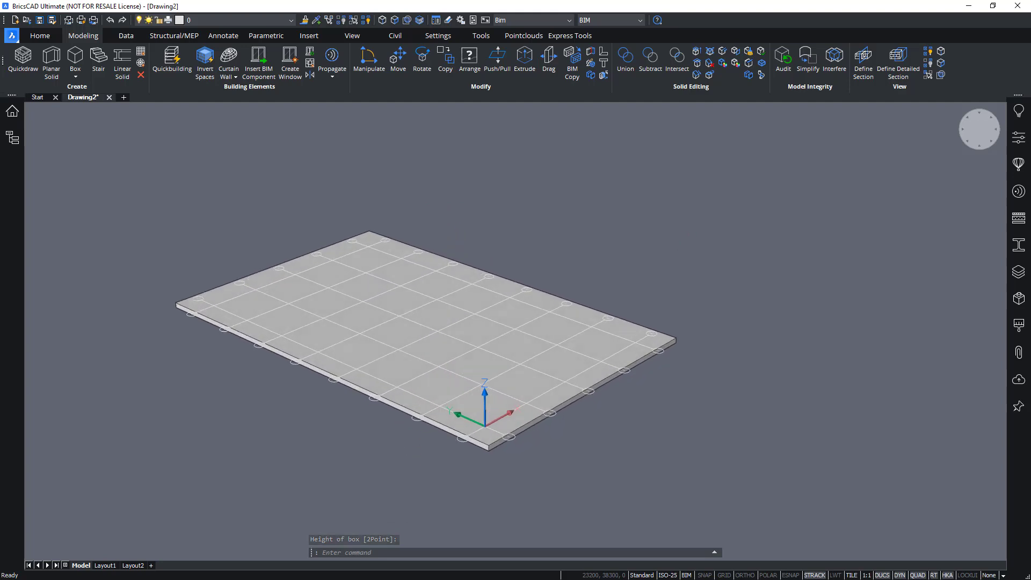
scroll(731, 239, "up", 5)
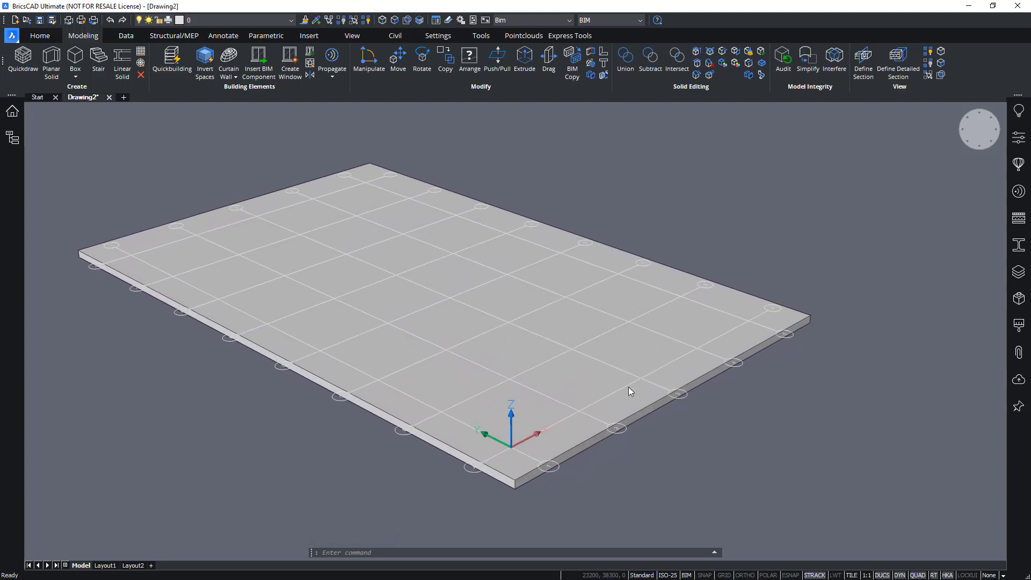
middle_click_drag(628, 387, 616, 387, "shift")
scroll(646, 482, "up", 3)
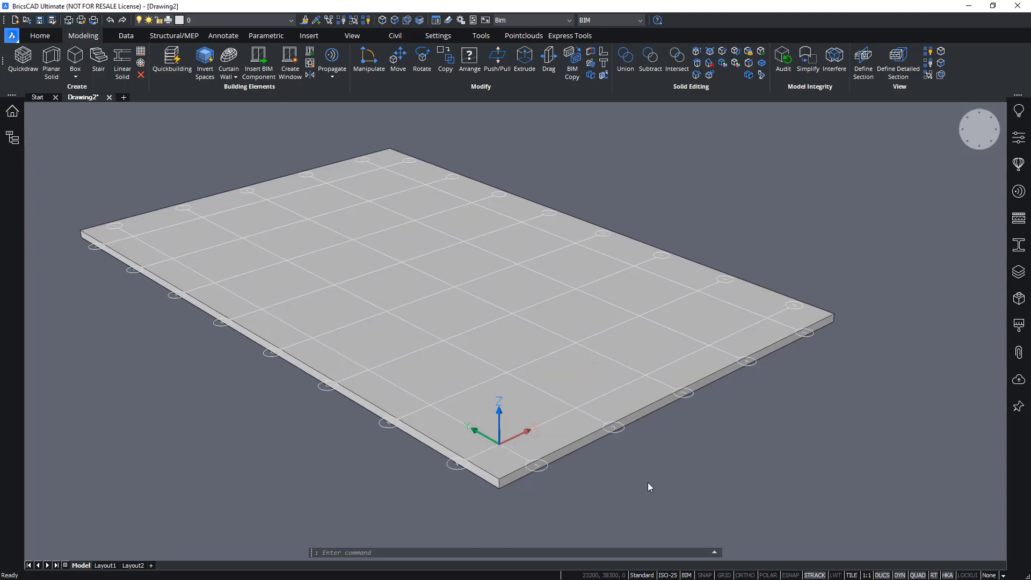
scroll(647, 487, "up", 3)
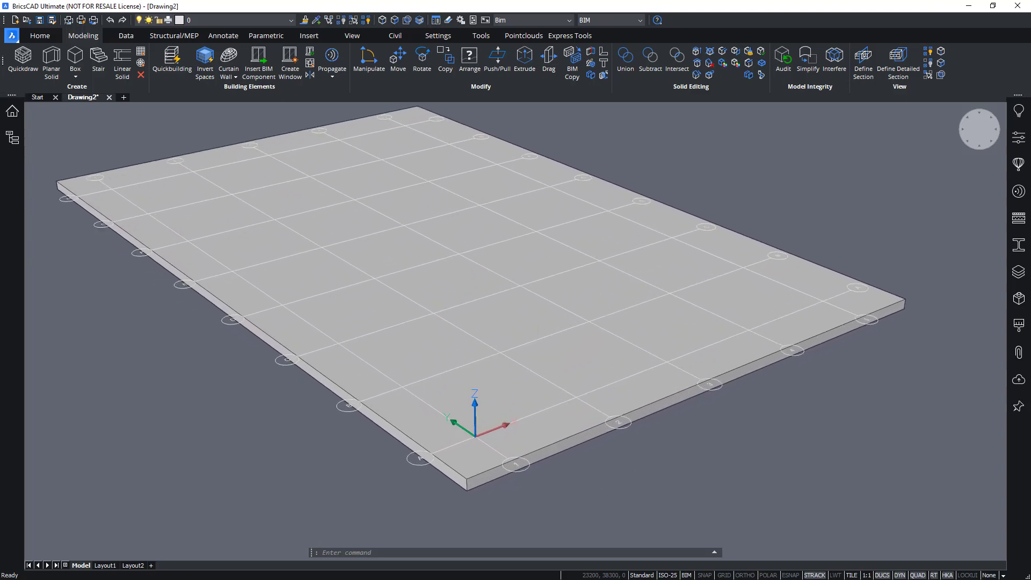
scroll(478, 499, "up", 3)
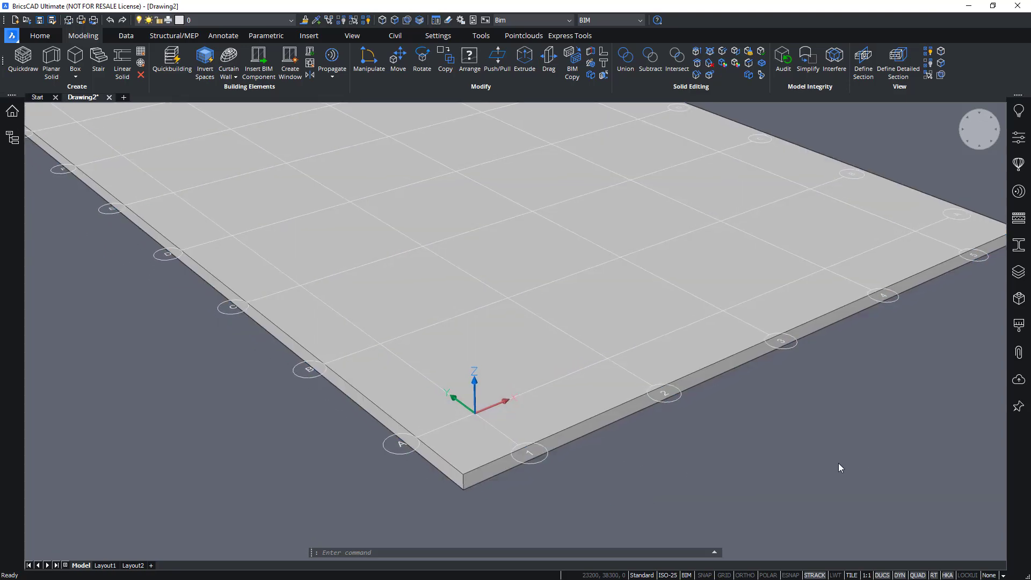
middle_click_drag(838, 463, 892, 447)
scroll(892, 447, "up", 2)
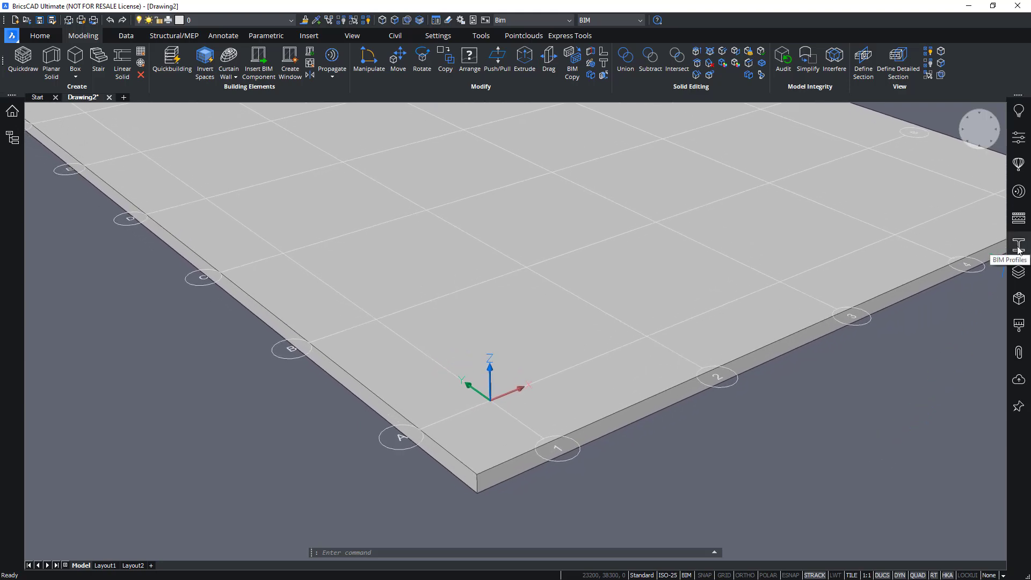
right_click(974, 87)
mouse_move(972, 95)
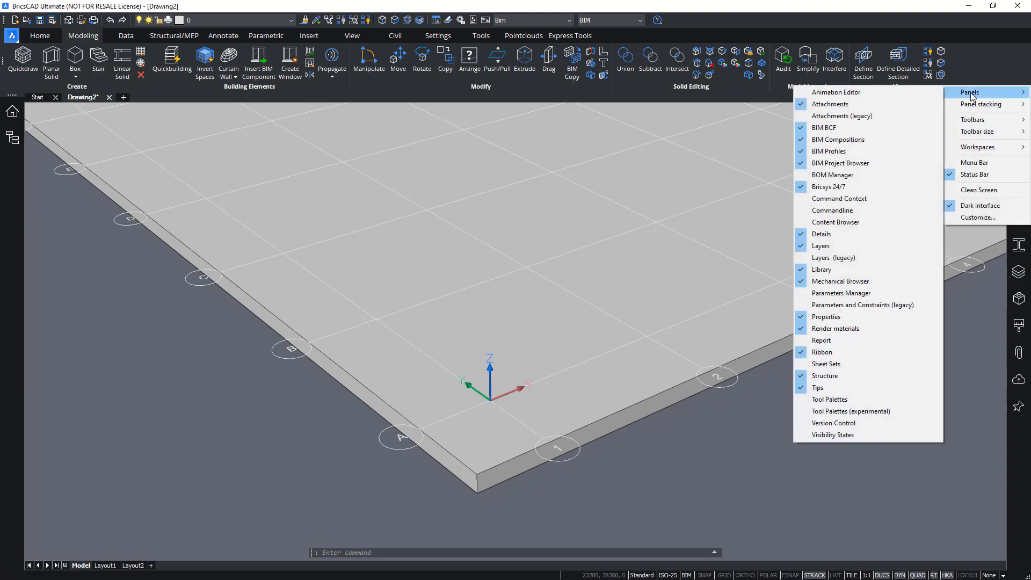
left_click(1006, 60)
Open the BIM profiles and filter them to the Structural Steel domain and the EURO standard
left_click(1018, 244)
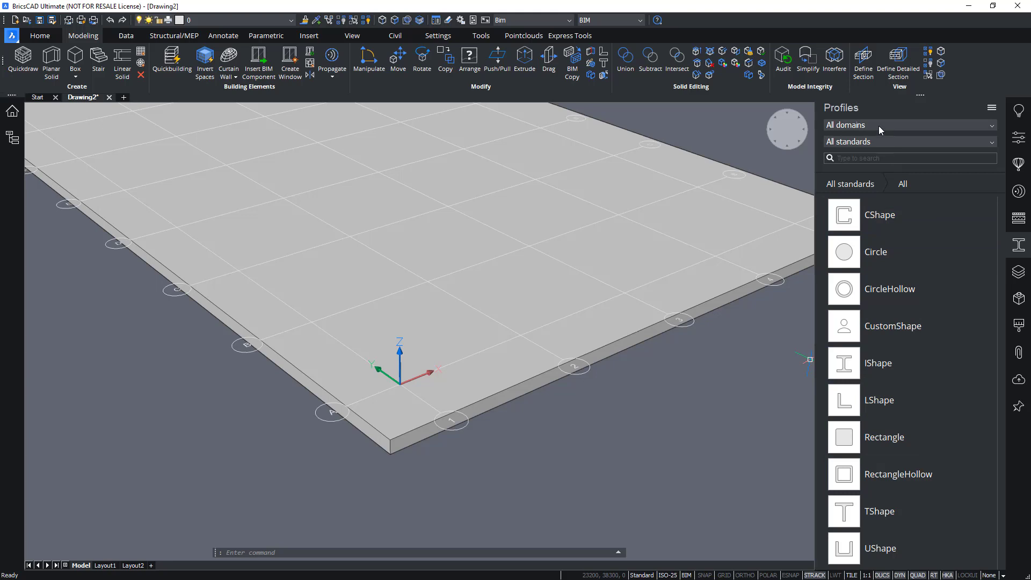
left_click(898, 124)
left_click(897, 124)
left_click(898, 124)
left_click(863, 171)
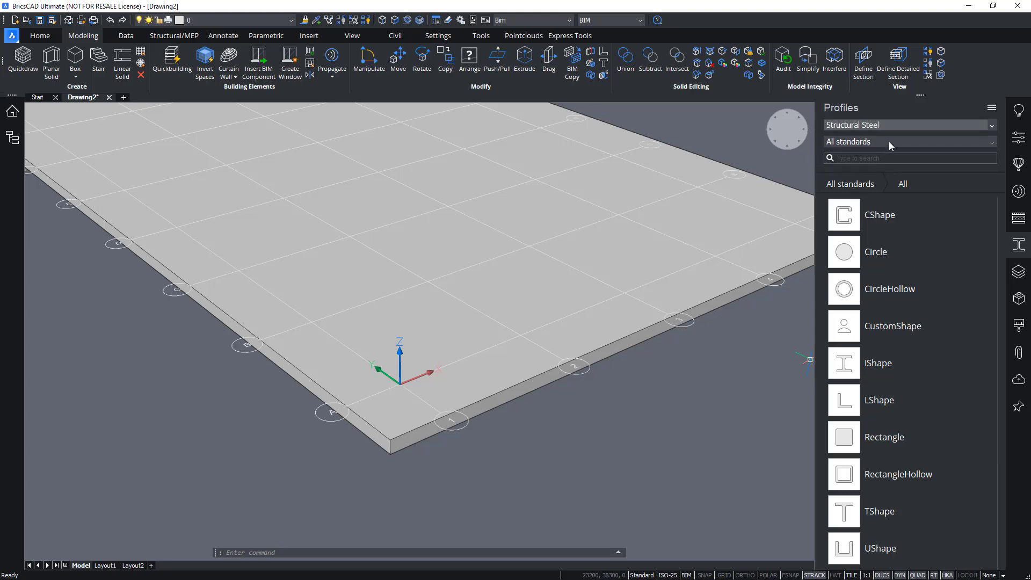
left_click(888, 141)
left_click(868, 209)
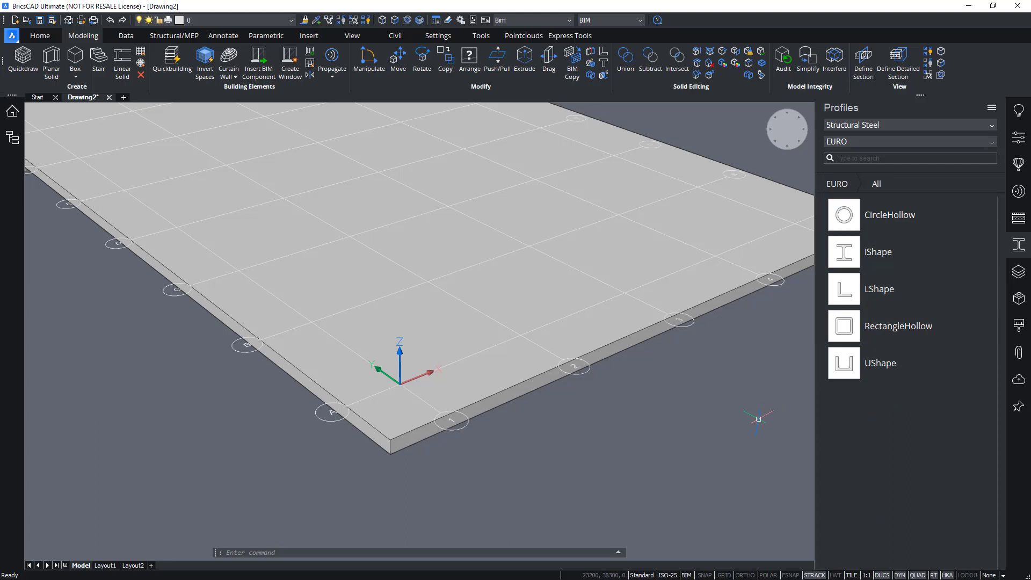
Choose the EURO HEA 300 I-shape profile and place the column's start point at grid intersection A-1 with entity snap on
left_click(905, 250)
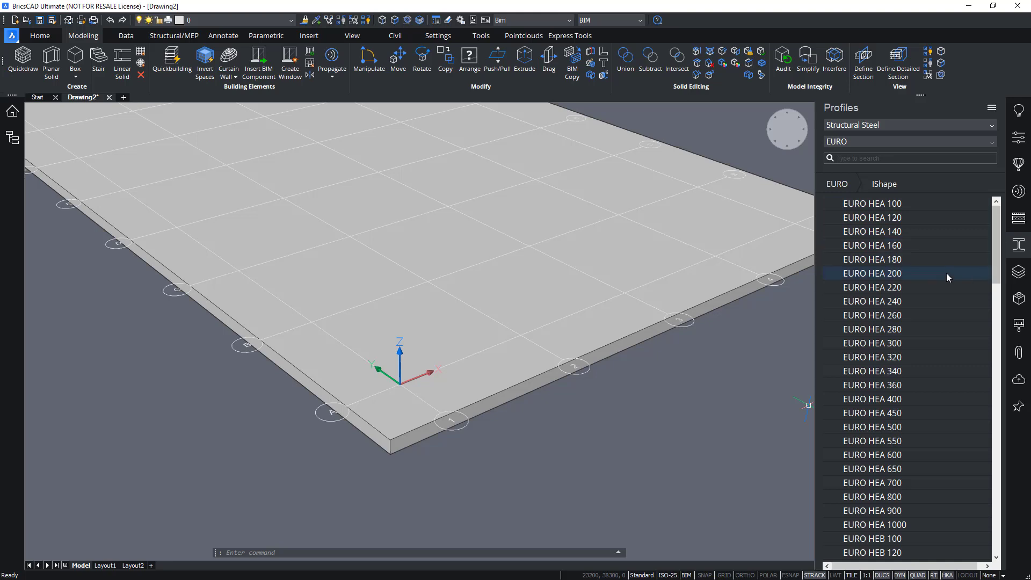
left_click(901, 343)
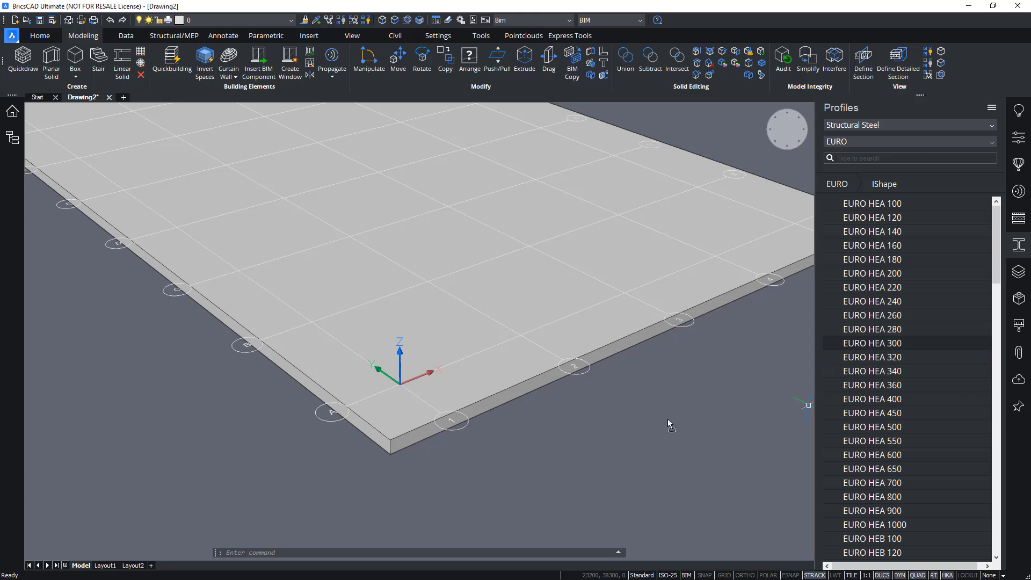
scroll(666, 418, "up", 2)
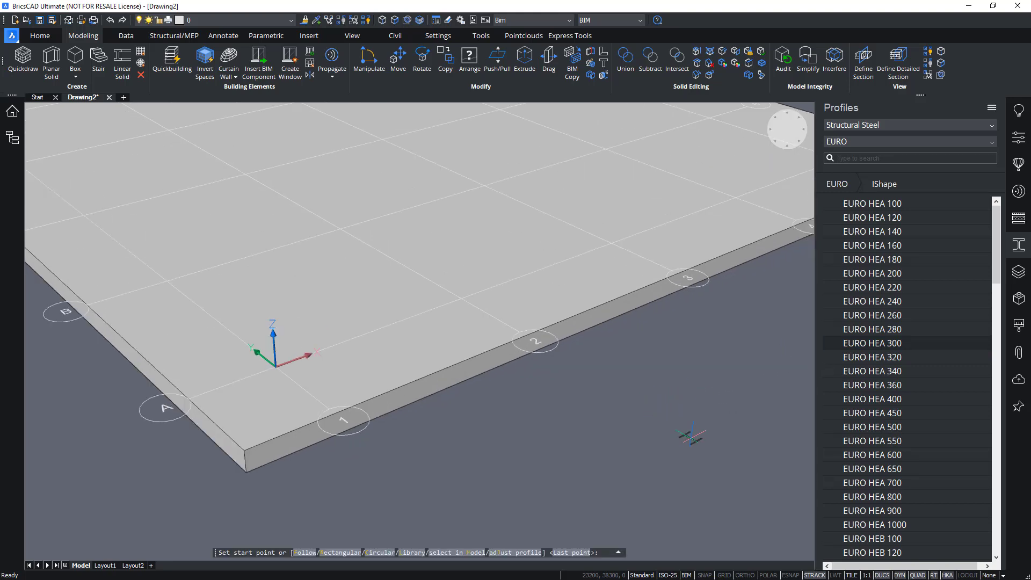
middle_click_drag(511, 461, 729, 425)
scroll(718, 427, "up", 1)
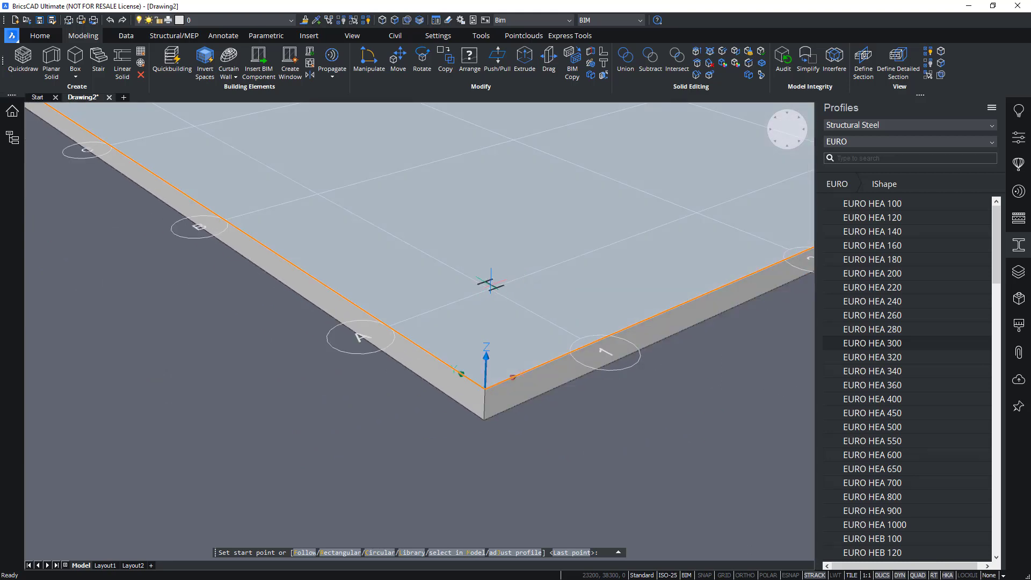
key("F3")
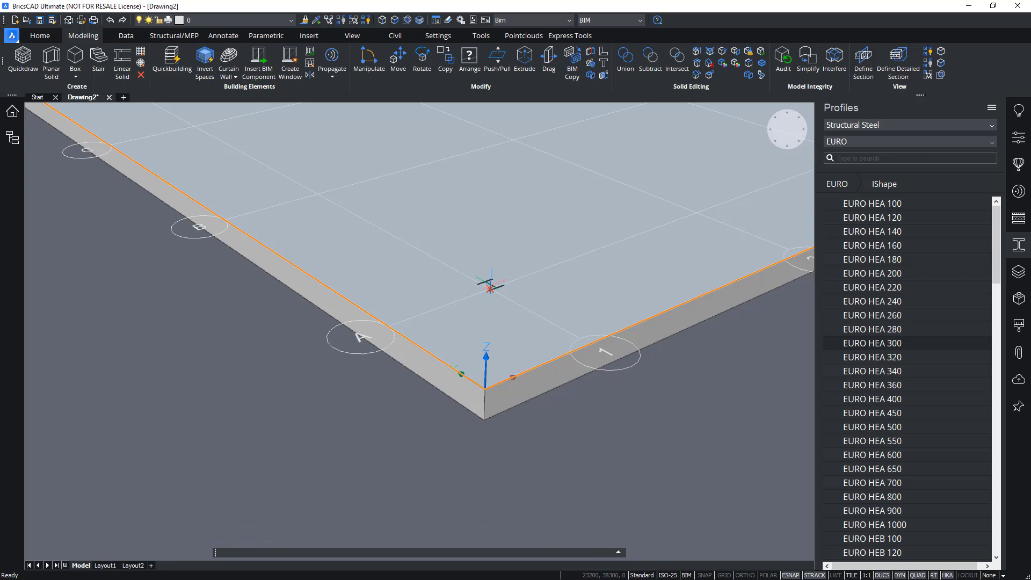
left_click(489, 287)
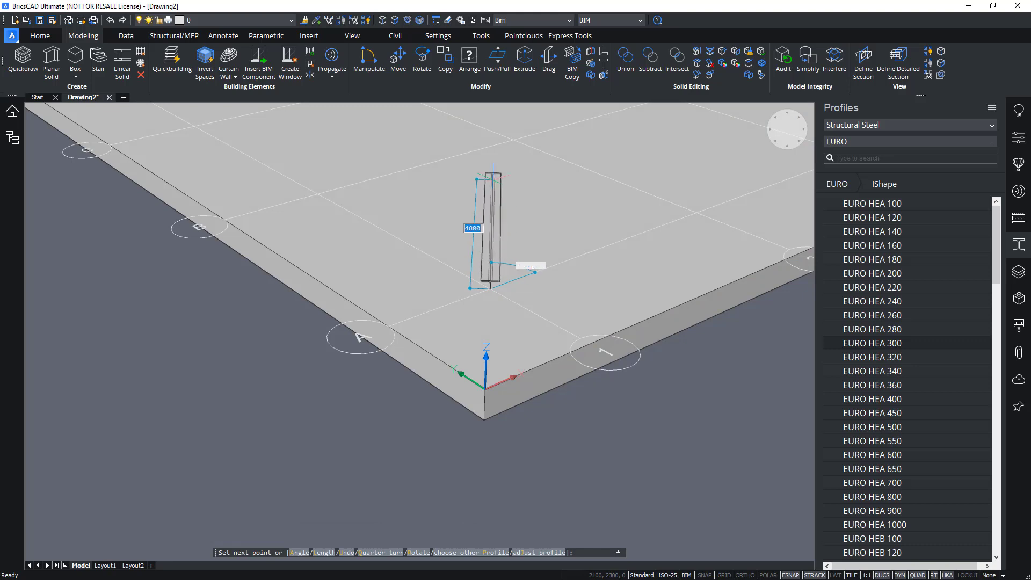
Turn on polar tracking, give the profile a quarter turn and finish the column 5000 mm straight up along Z
middle_click_drag(496, 252, 498, 312)
scroll(498, 311, "down", 1)
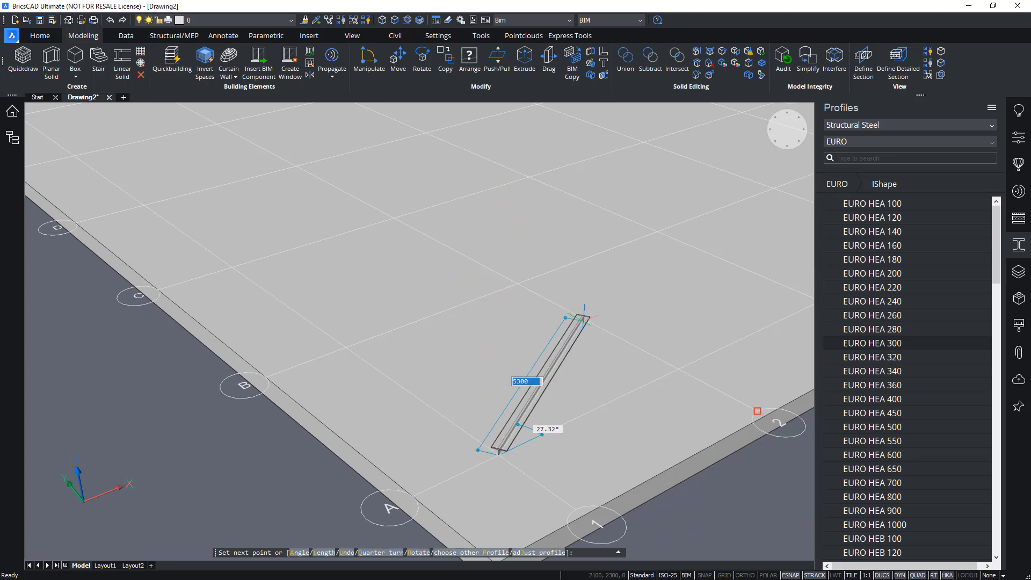
left_click(752, 575)
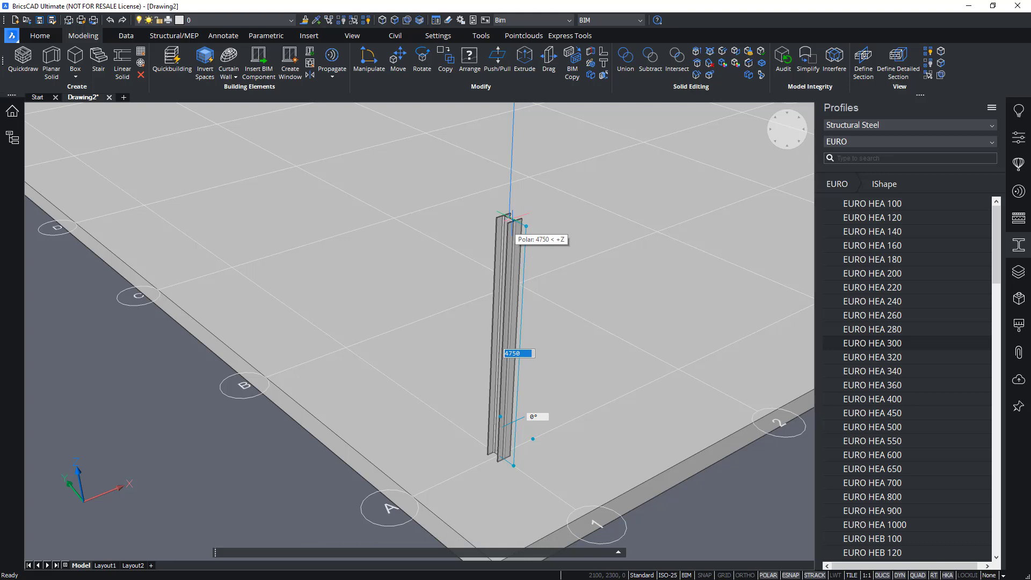
type("Q")
key("Return")
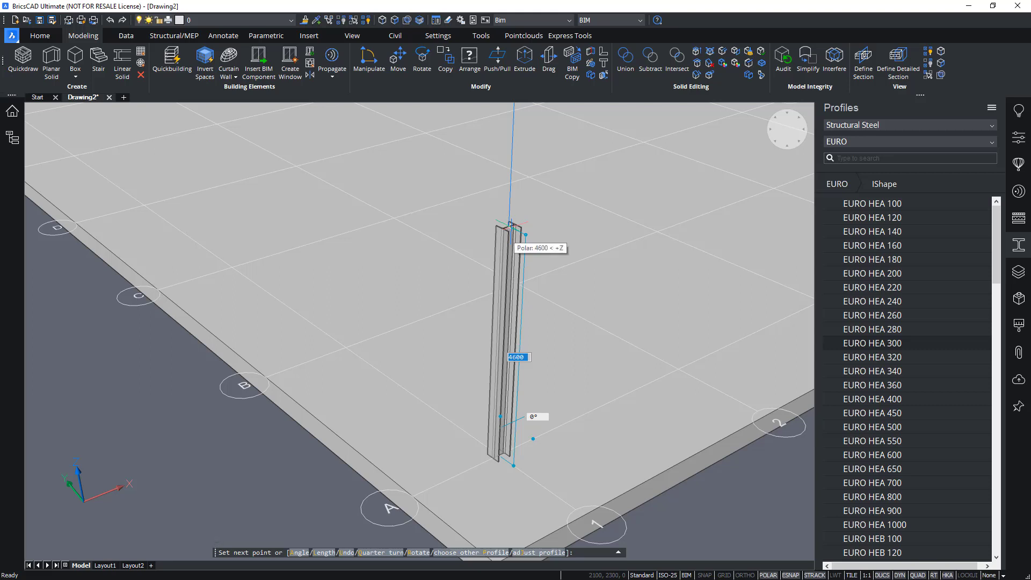
type("5000")
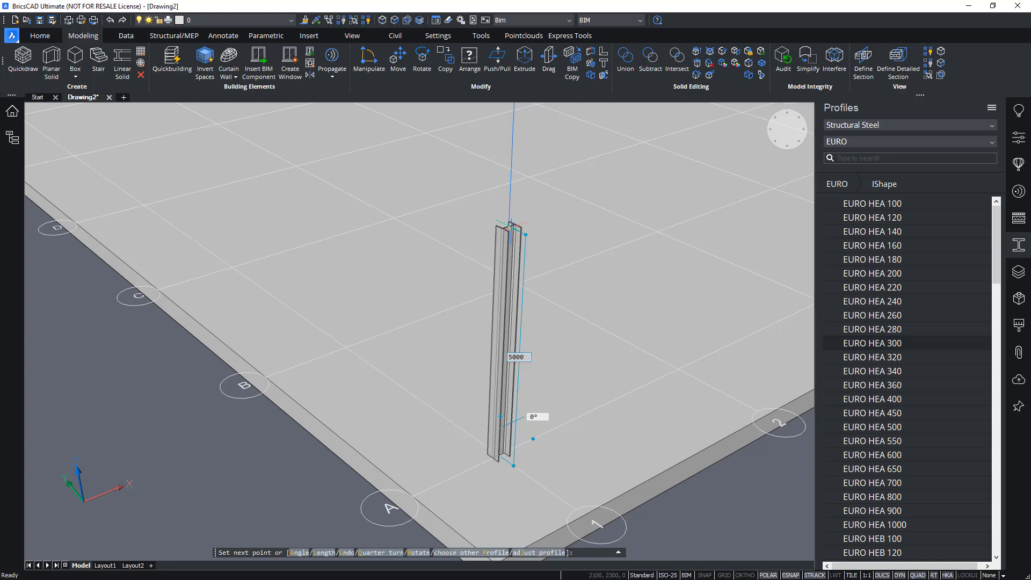
key("Return")
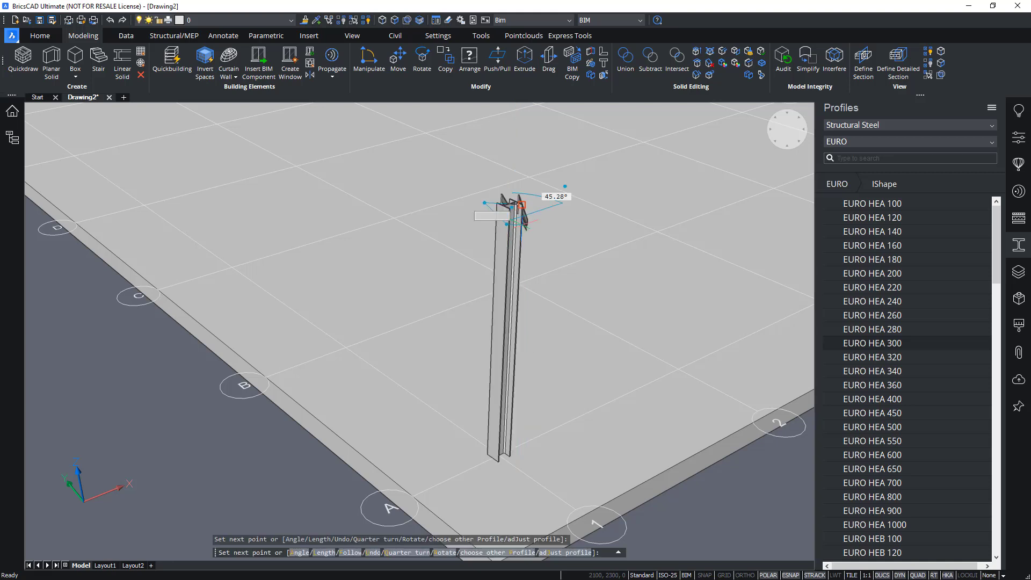
middle_click_drag(605, 218, 600, 217, "shift")
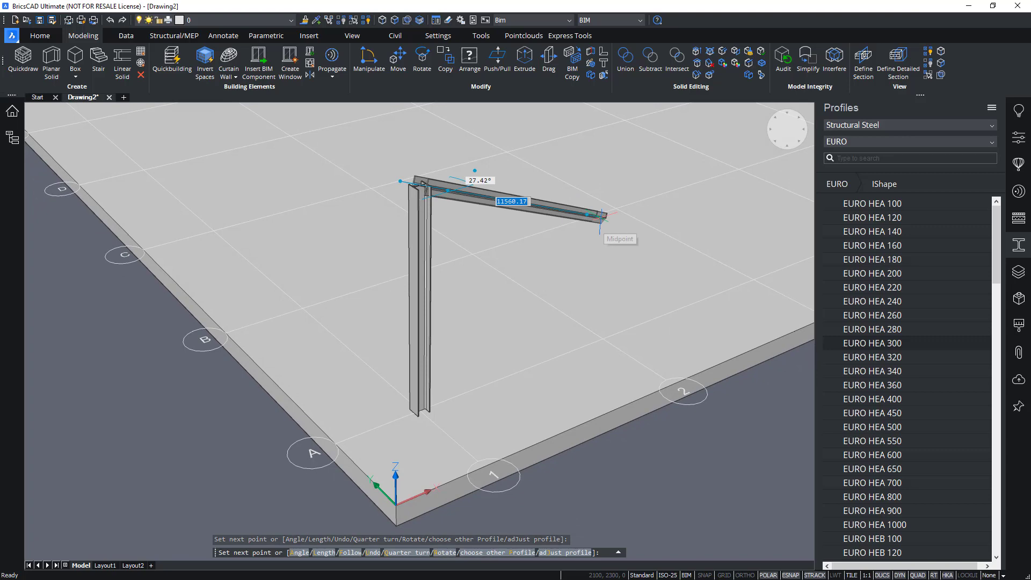
key("Escape")
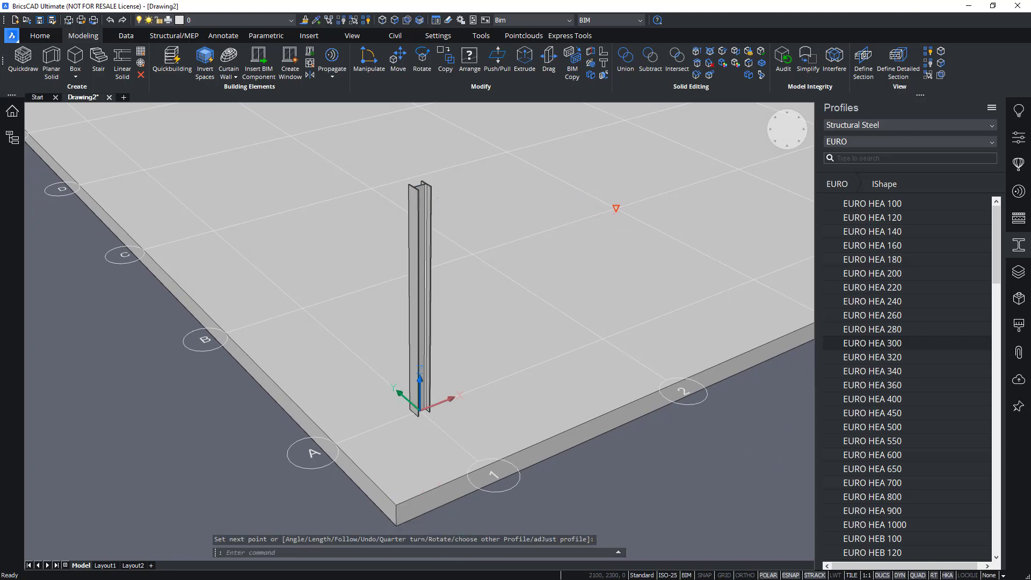
key("Escape")
Select the steel column and display its properties to check its BIM data, profile and axis points
middle_click_drag(500, 303, 534, 302, "shift")
left_click(468, 264)
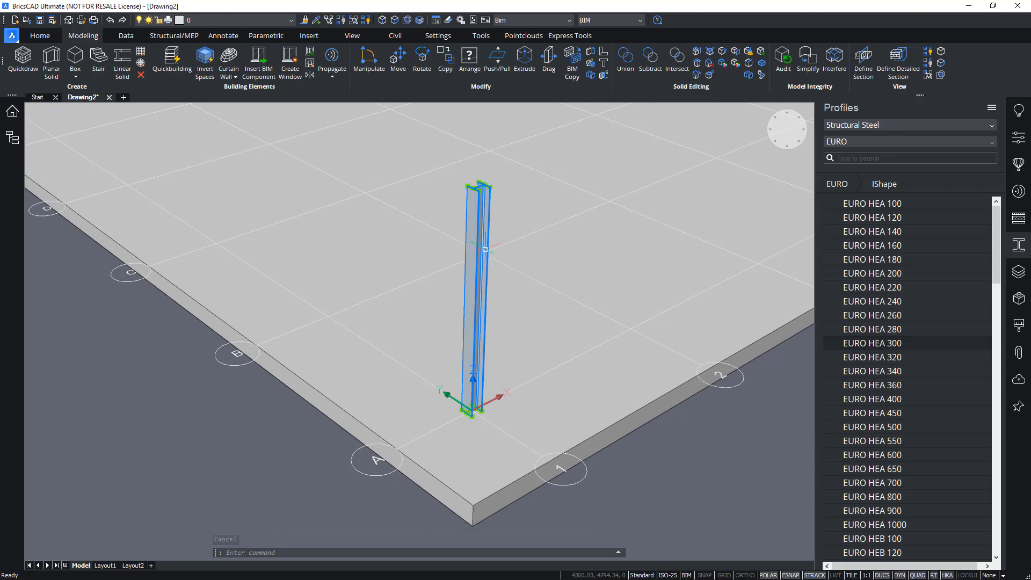
scroll(488, 246, "up", 3)
left_click(1021, 142)
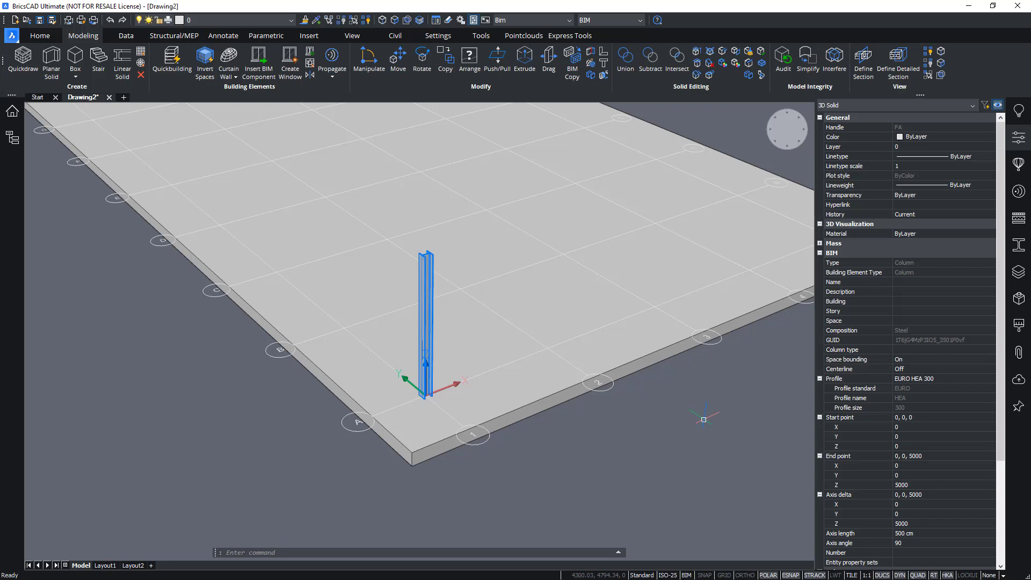
Hide the column's properties and clear its selection
middle_click_drag(704, 419, 722, 376, "shift")
scroll(722, 376, "down", 3)
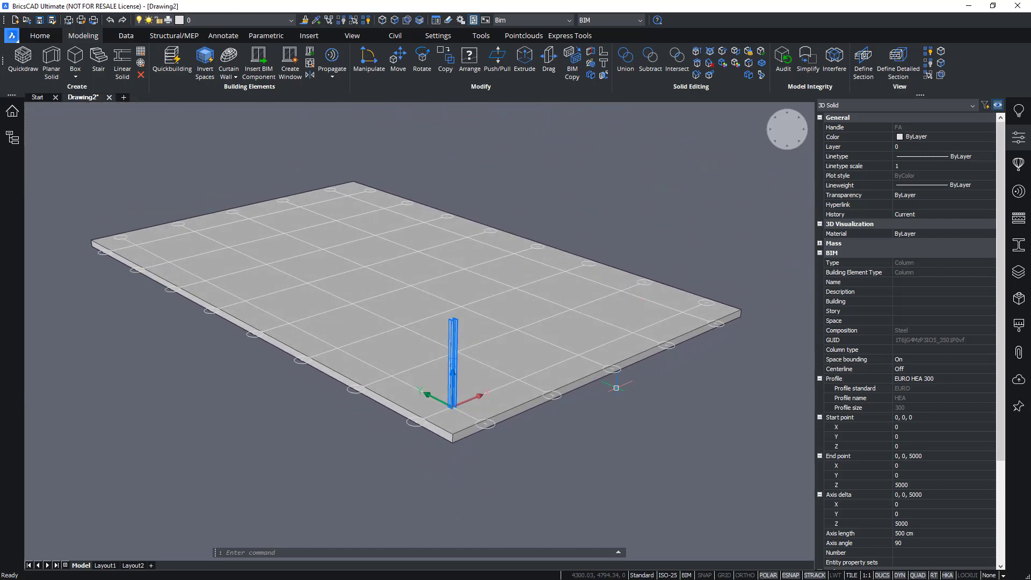
middle_click_drag(617, 387, 780, 414, "shift")
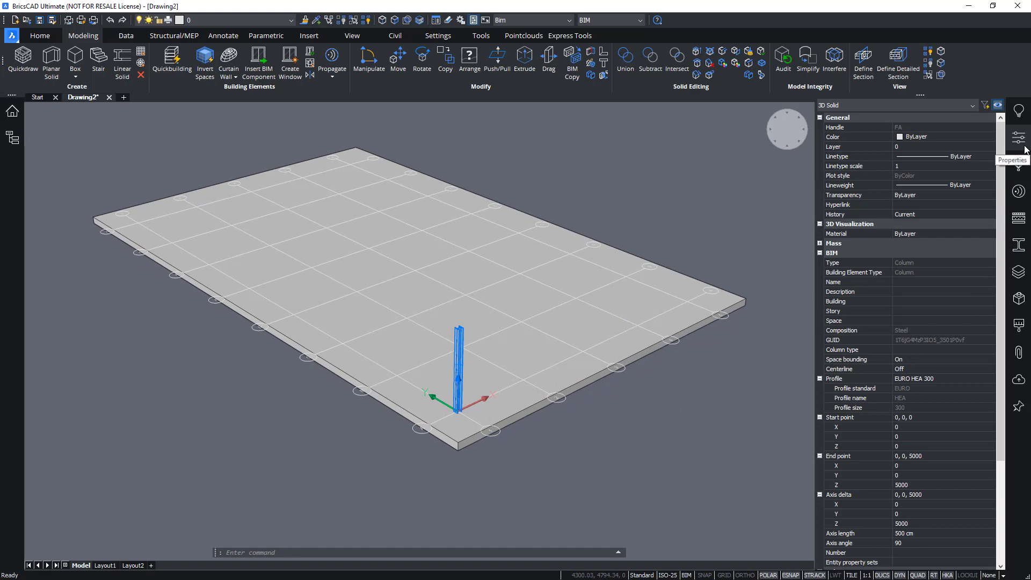
left_click(1024, 148)
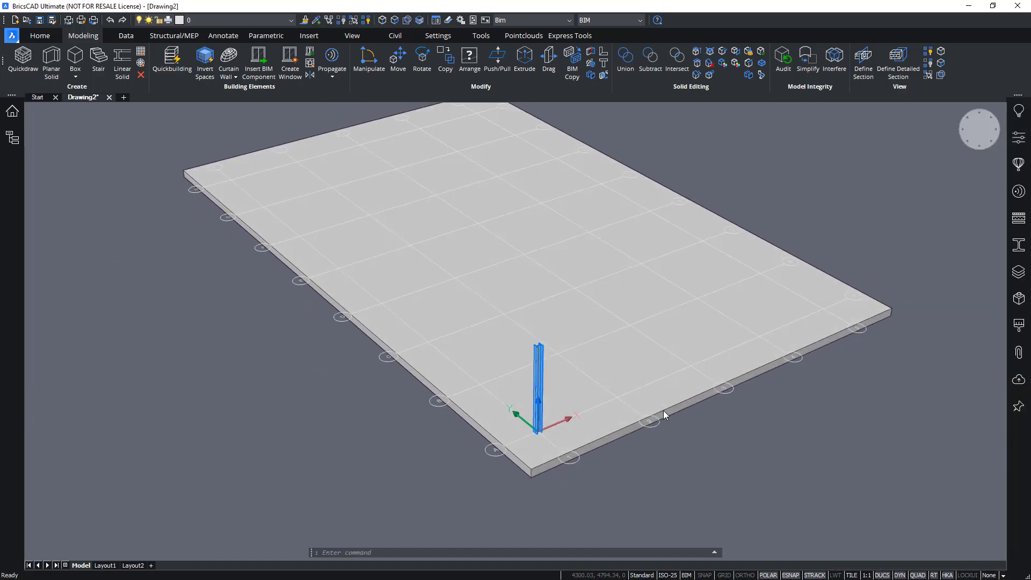
middle_click_drag(663, 410, 918, 404, "shift")
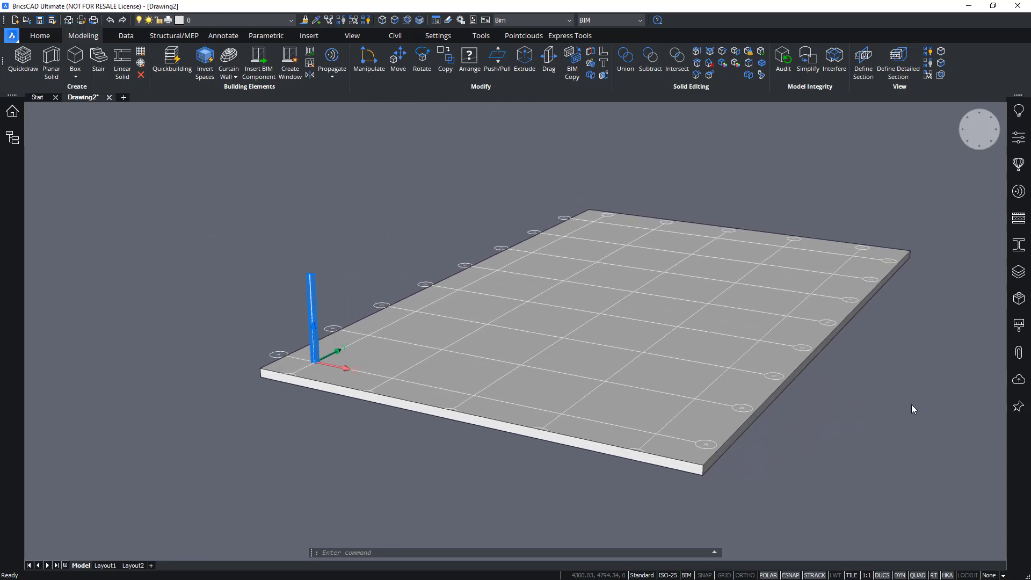
middle_click_drag(911, 405, 842, 402, "shift")
key("Escape")
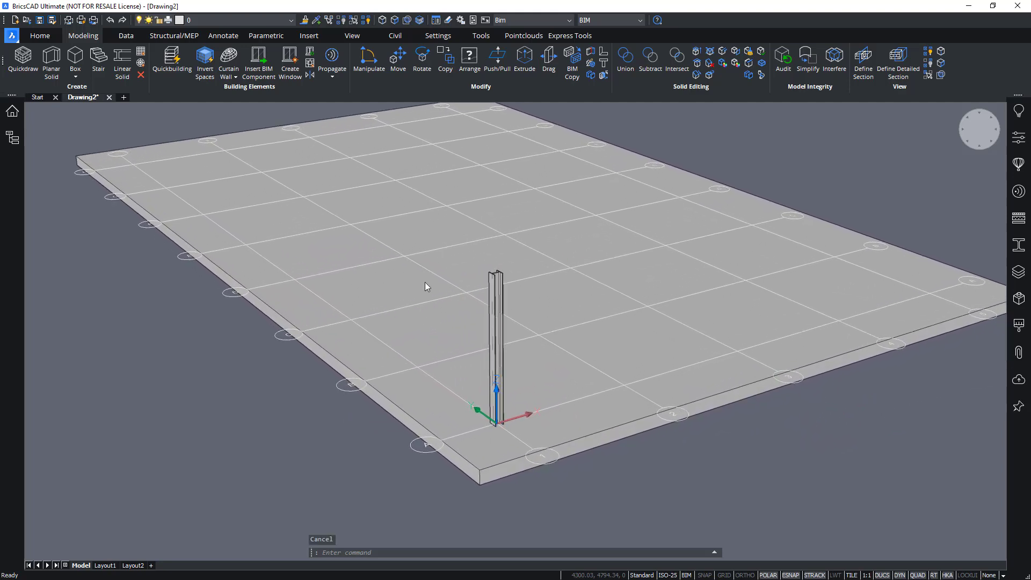
Start Propagate and choose the base slab as the reference solid for matching other locations
middle_click_drag(424, 282, 313, 492, "shift")
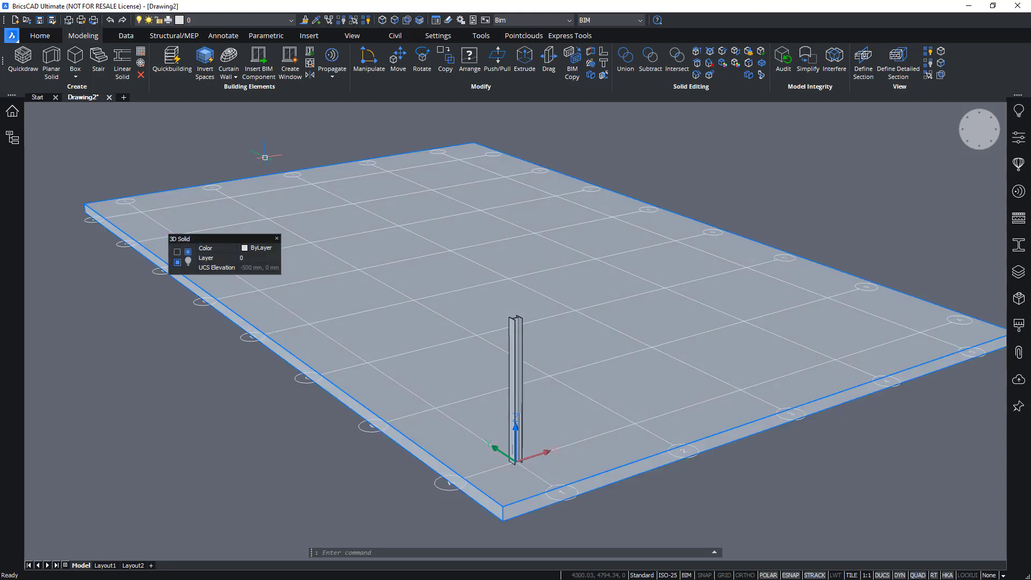
left_click(331, 59)
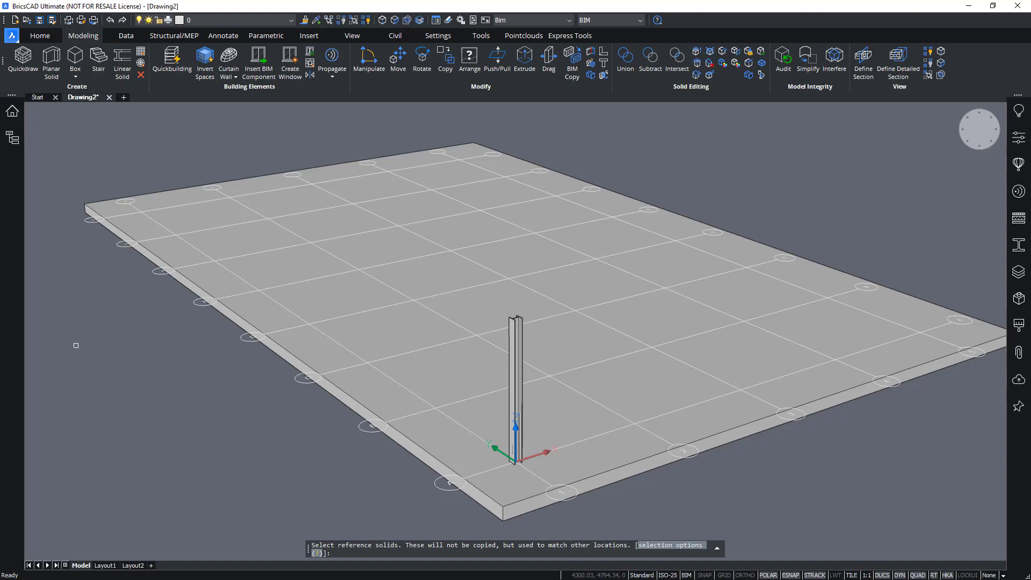
scroll(76, 346, "up", 2)
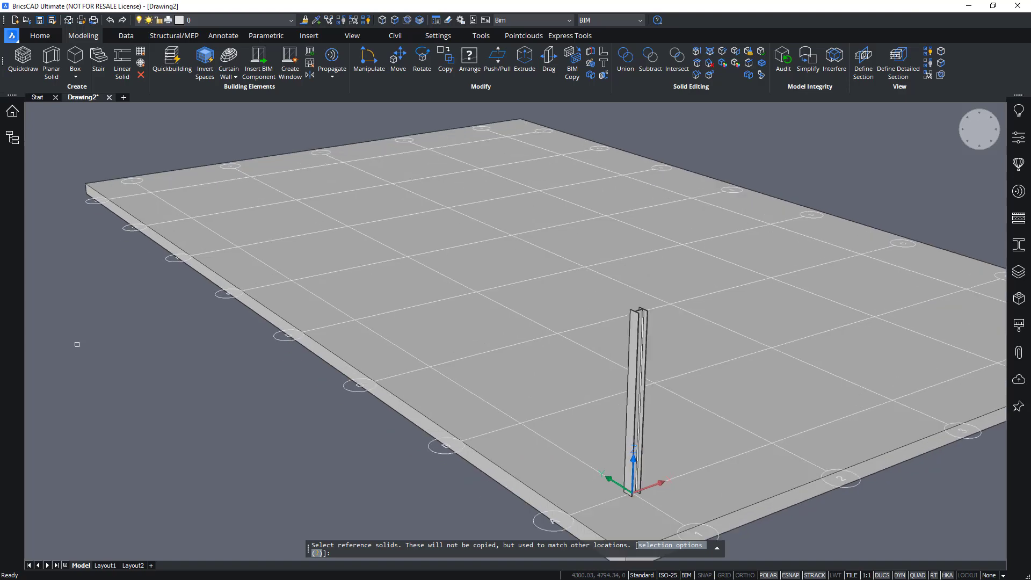
scroll(125, 352, "down", 2)
middle_click_drag(125, 352, 217, 383, "shift")
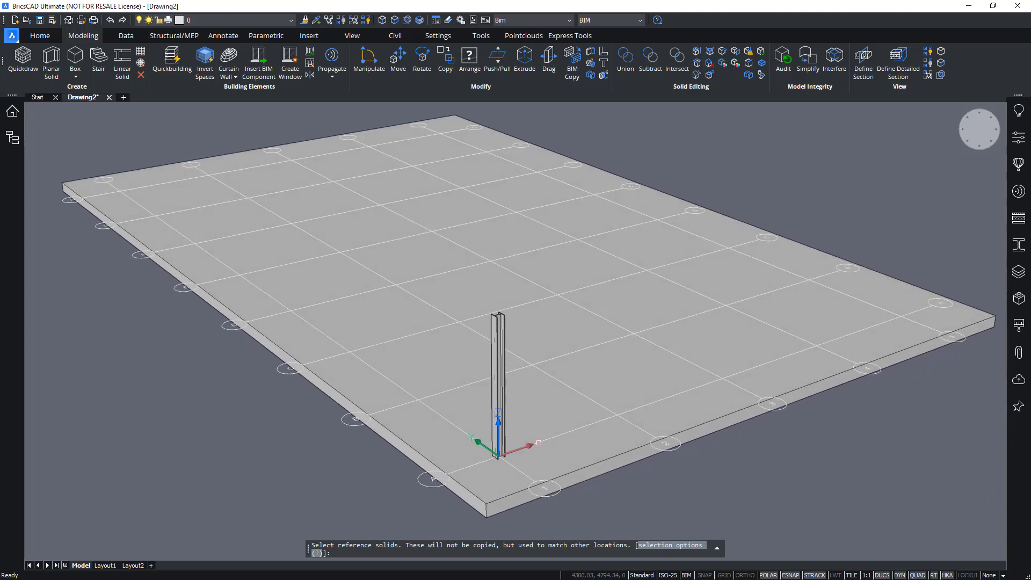
scroll(688, 481, "down", 2)
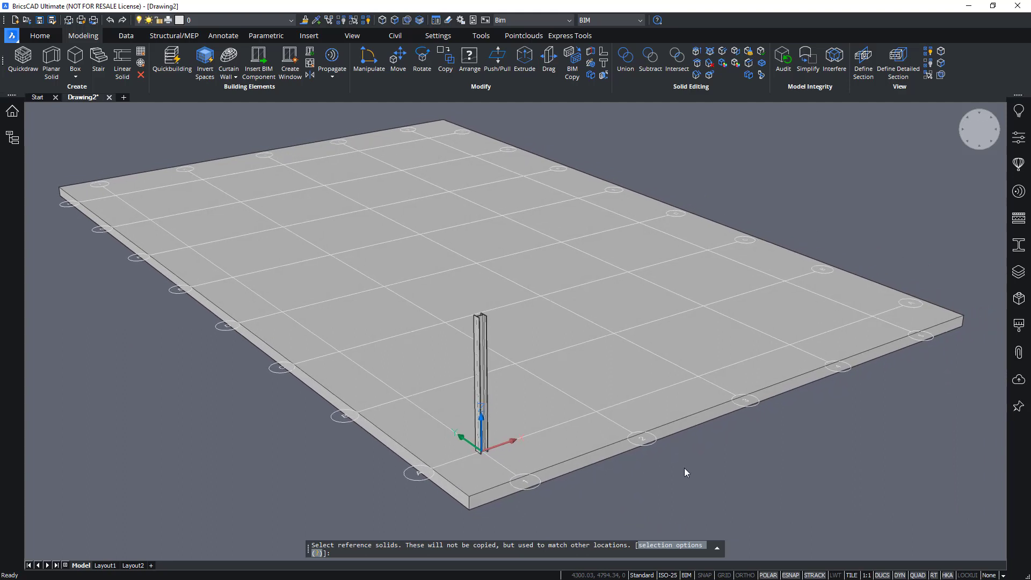
scroll(684, 468, "down", 1)
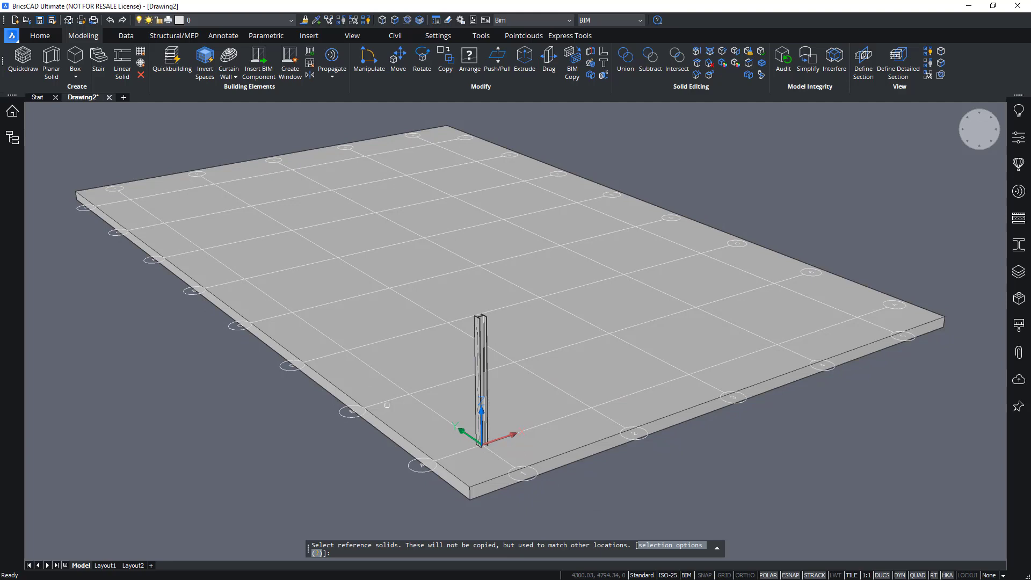
middle_click_drag(369, 466, 363, 465)
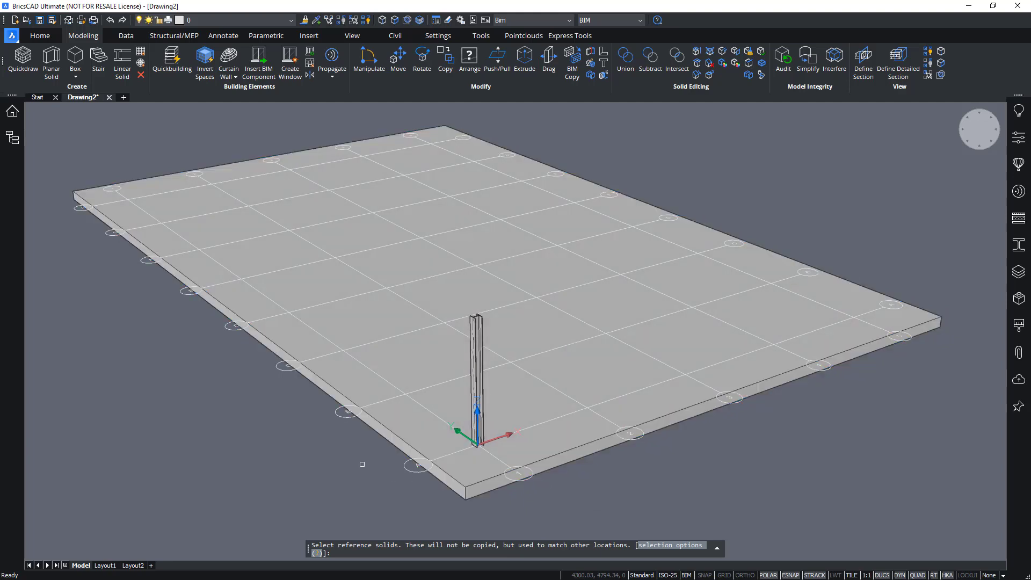
scroll(361, 466, "up", 1)
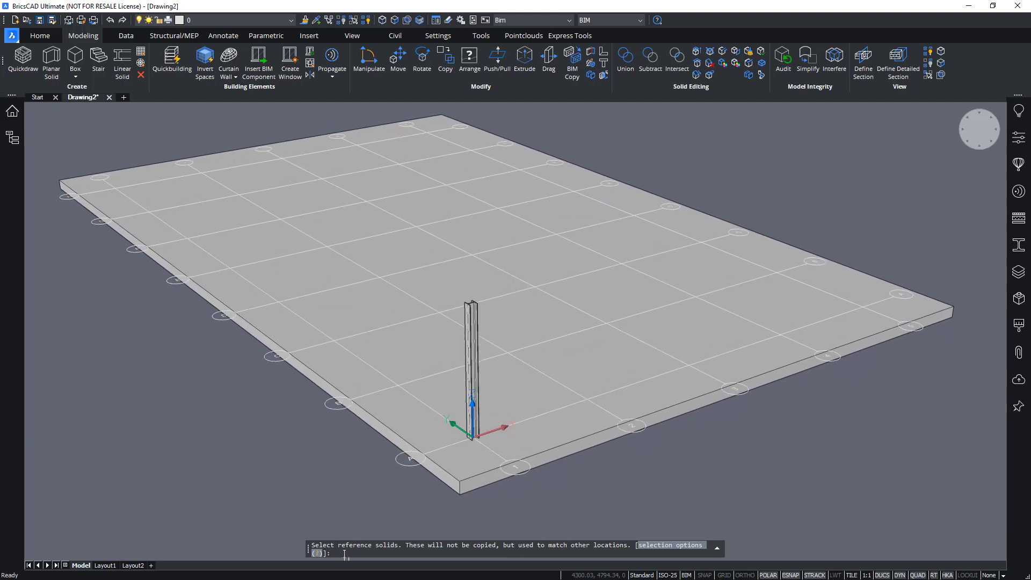
middle_click_drag(559, 519, 559, 511)
left_click(473, 476)
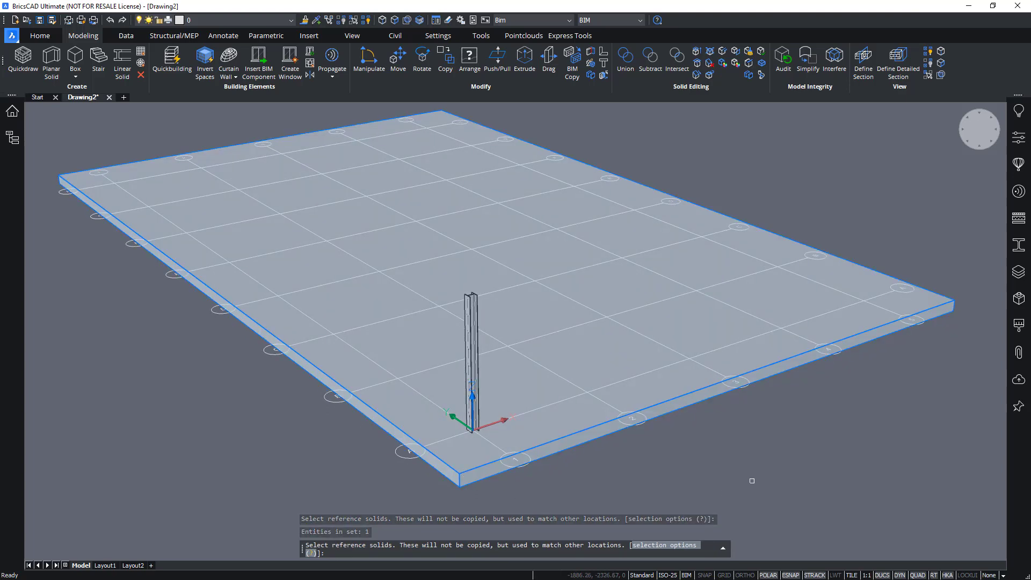
key("Return")
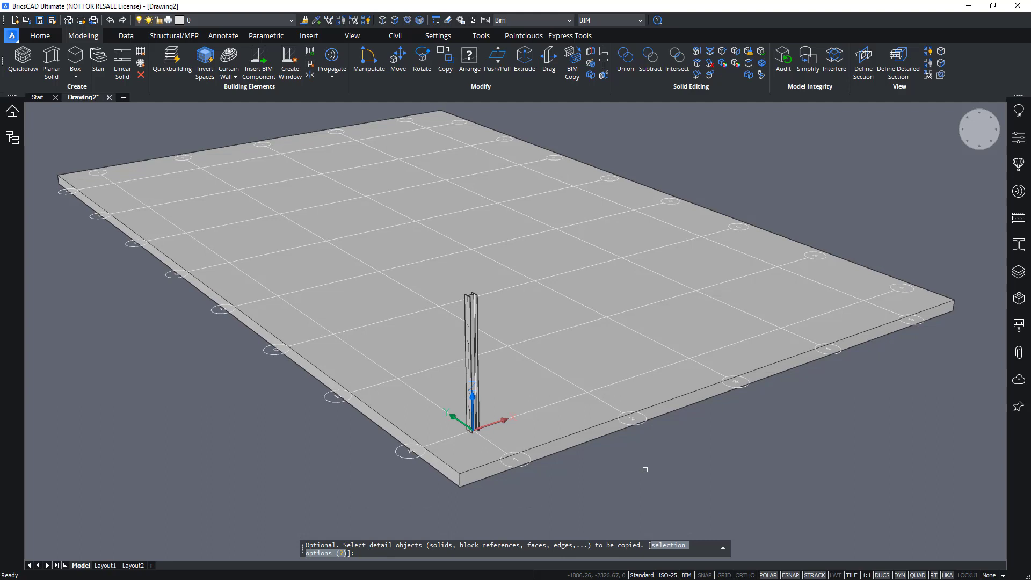
Choose the steel column as the detail object to propagate and accept the detail area as a plain copy
left_click(470, 317)
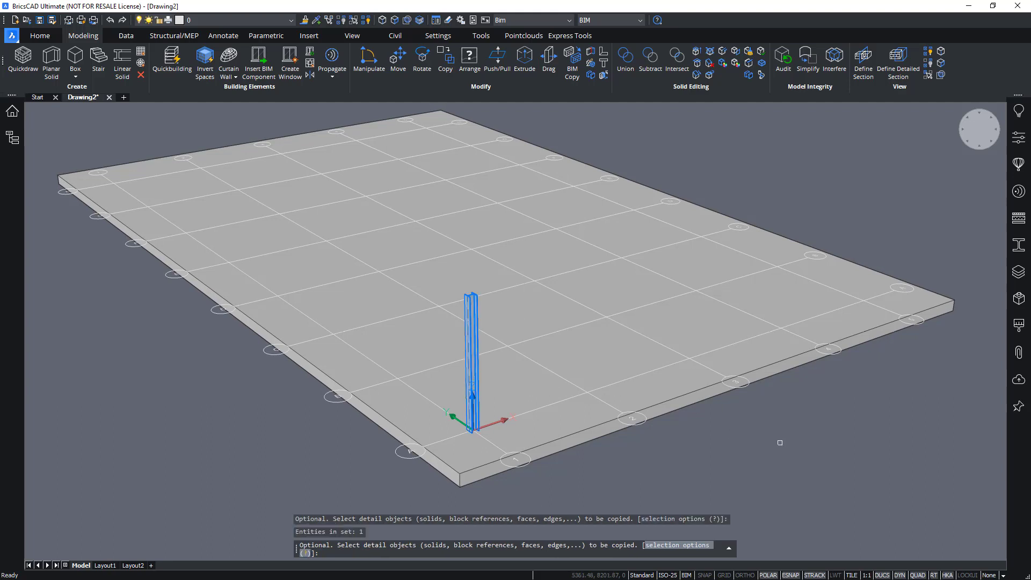
key("Return")
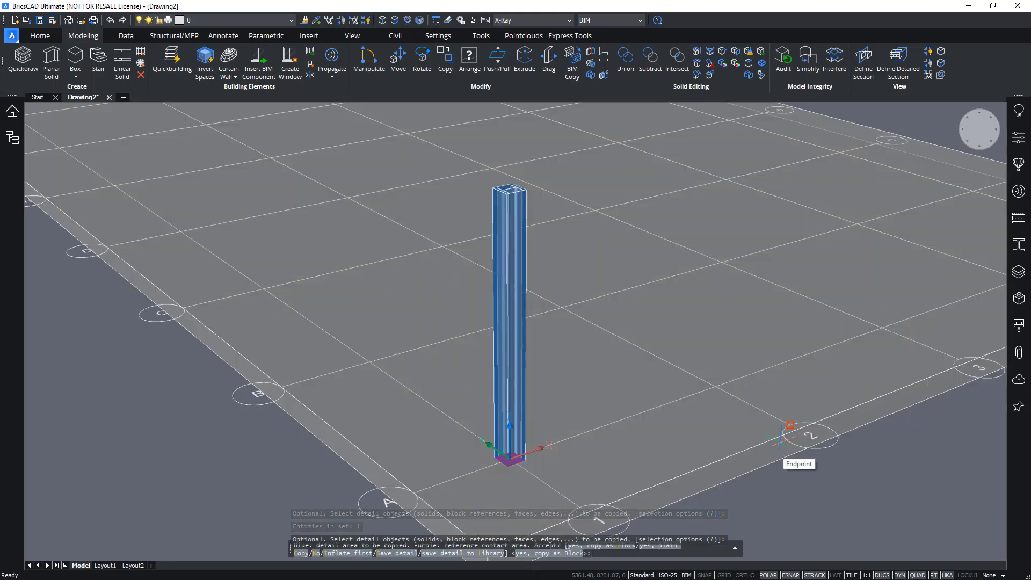
key("Return")
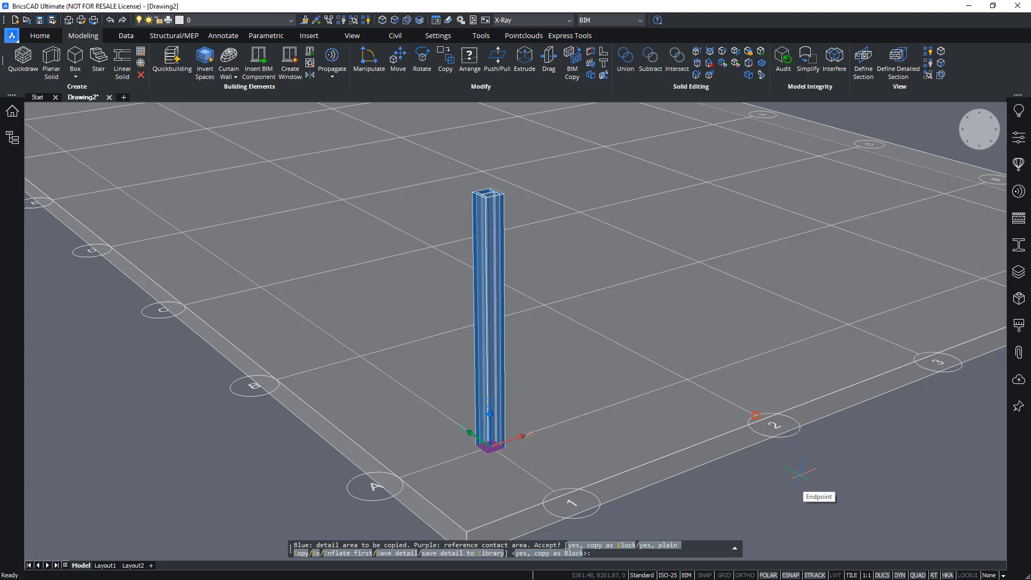
middle_click_drag(800, 472, 776, 450)
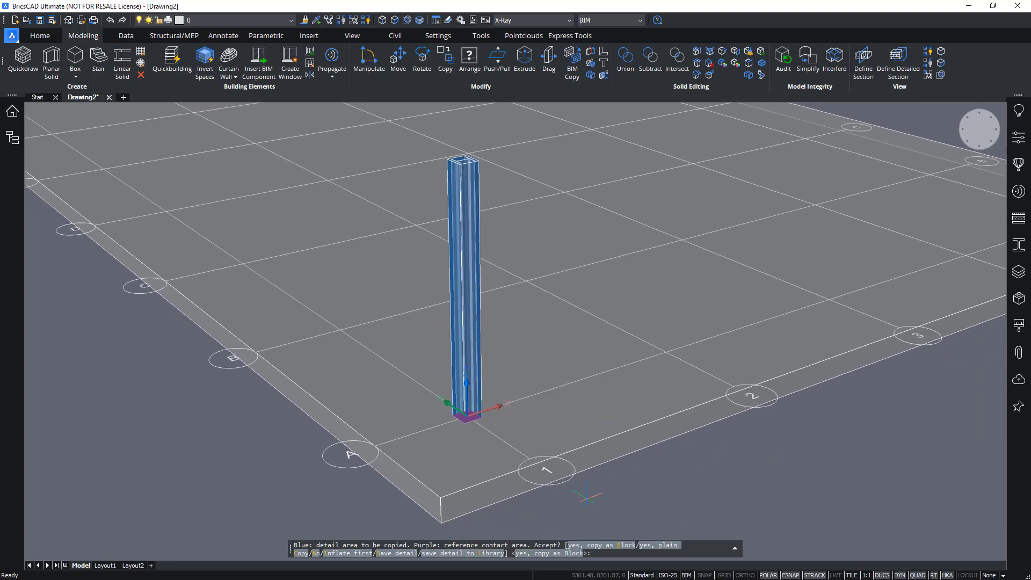
left_click(656, 548)
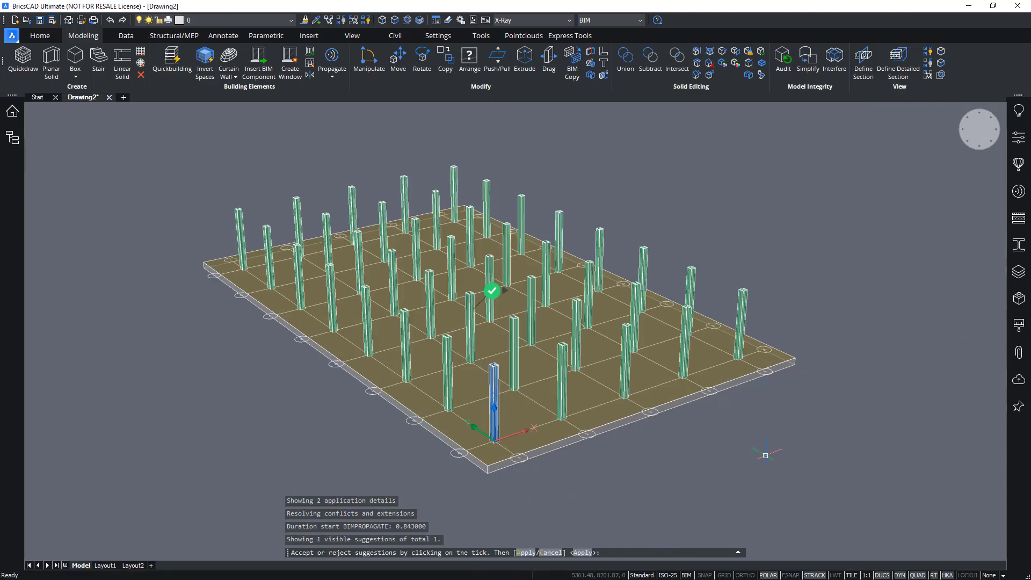
Examine the suggested column copies from several angles and check the options of the Bim Grid propagation pattern
middle_click_drag(808, 428, 268, 397, "shift")
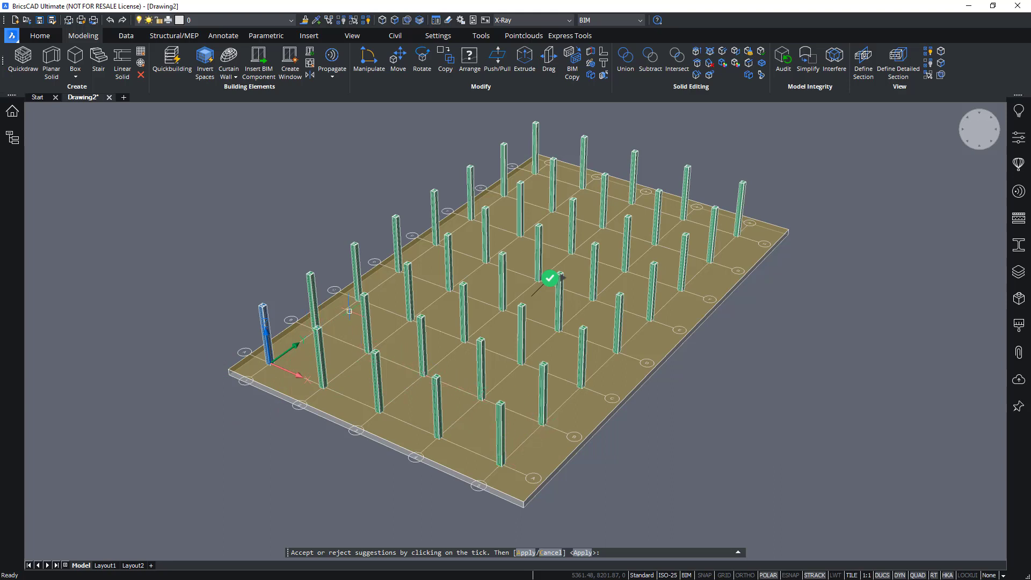
middle_click_drag(739, 423, 758, 423, "shift")
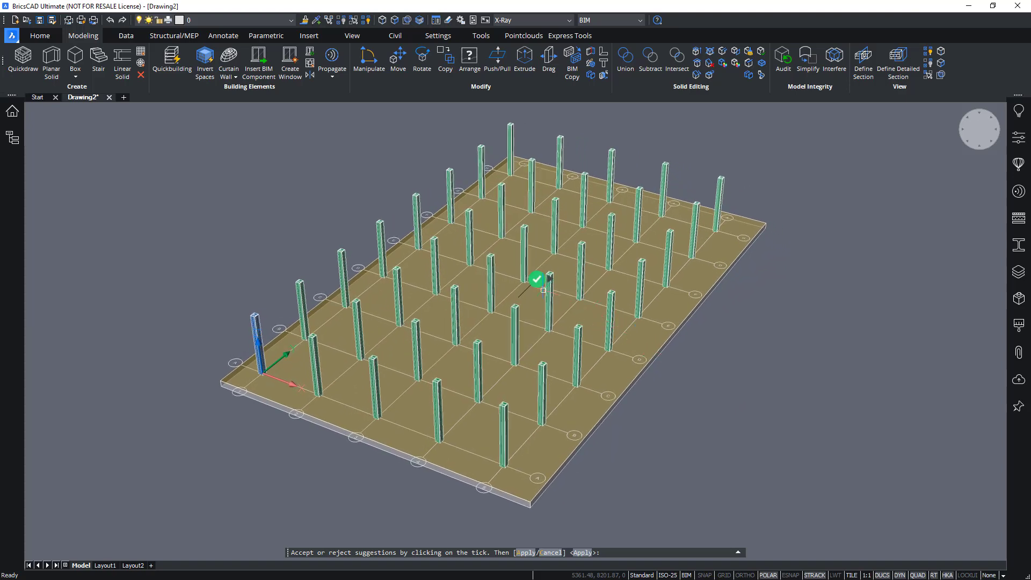
mouse_move(537, 286)
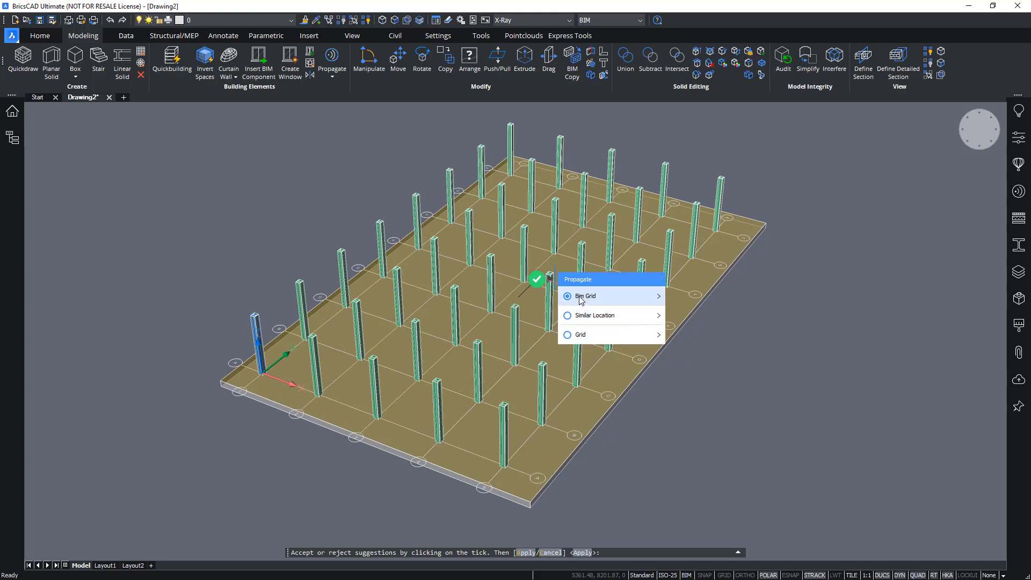
left_click(620, 300)
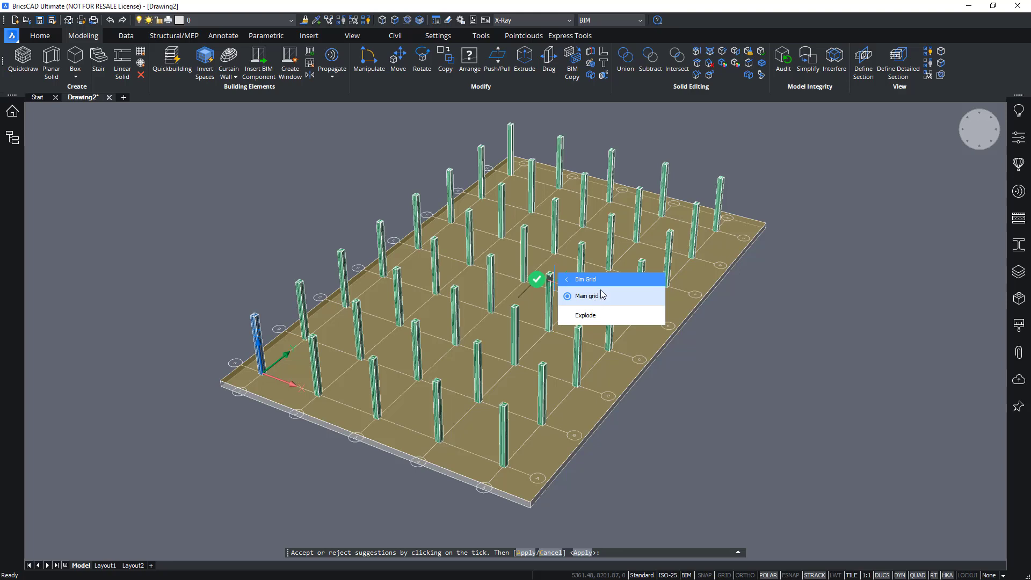
left_click(569, 283)
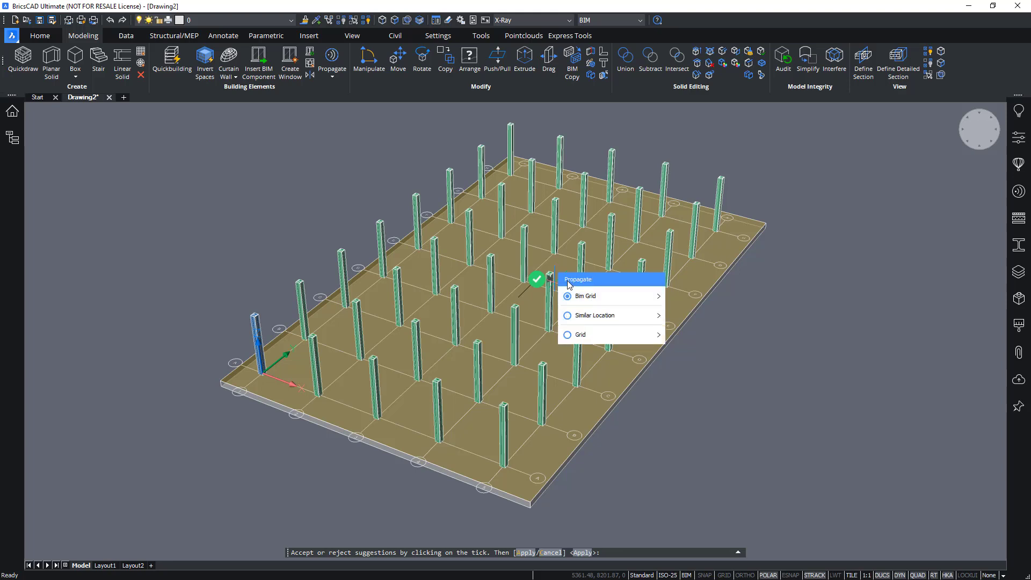
Switch the propagation pattern to Similar Location, toggle its suggestion off and on, and review its options
left_click(613, 318)
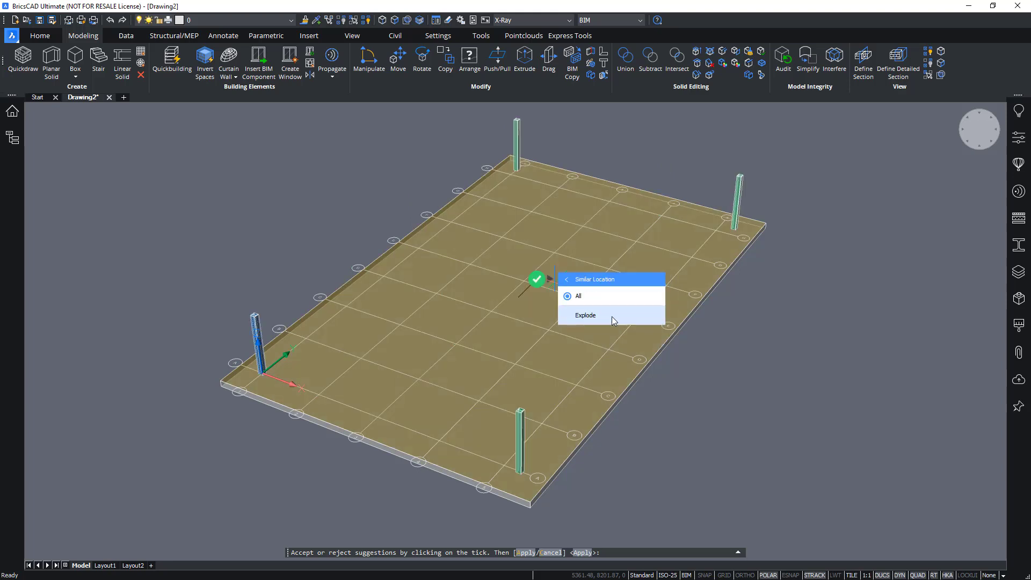
left_click(611, 316)
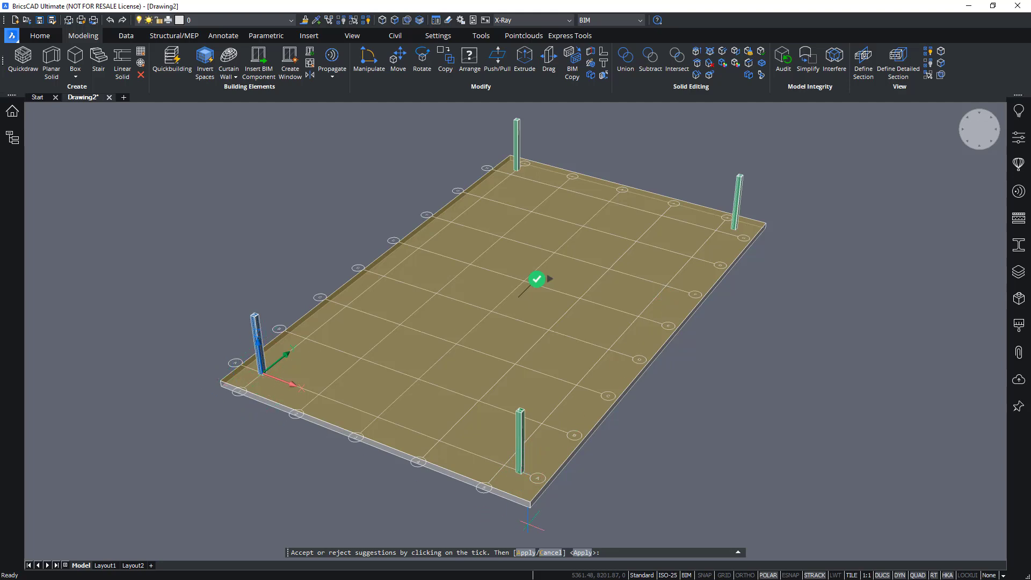
left_click(536, 279)
left_click(536, 278)
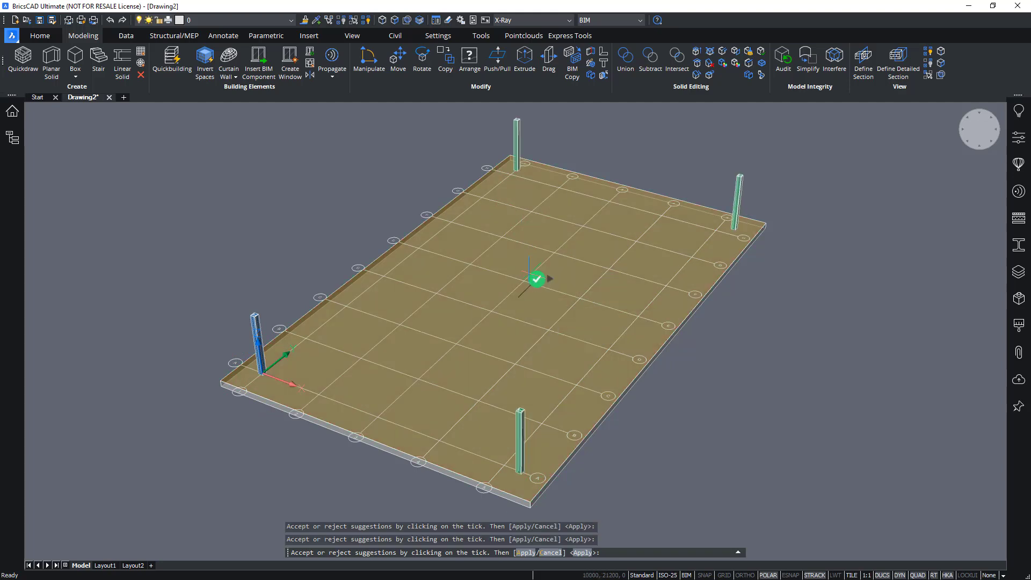
left_click(550, 279)
left_click(588, 317)
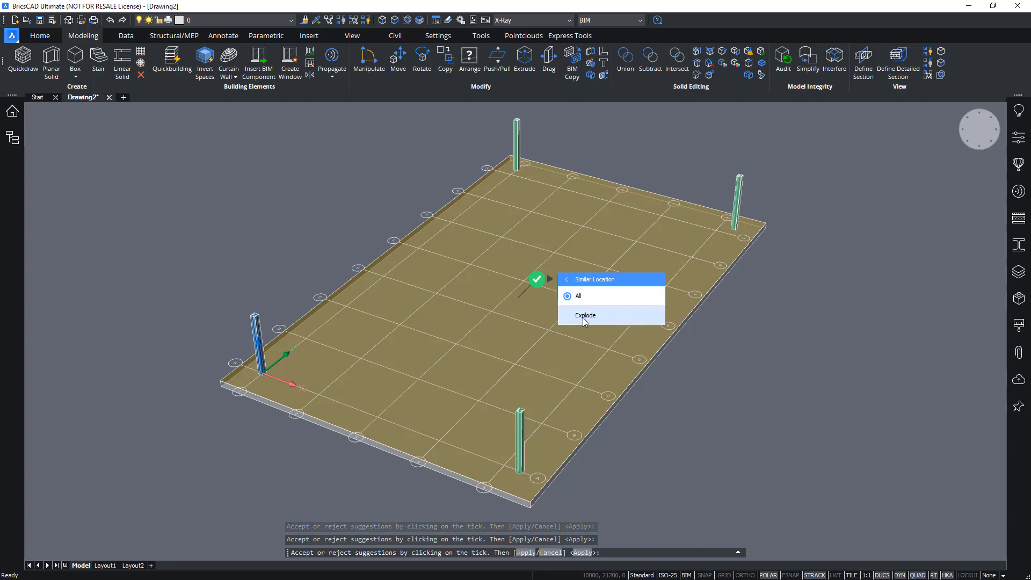
left_click(566, 280)
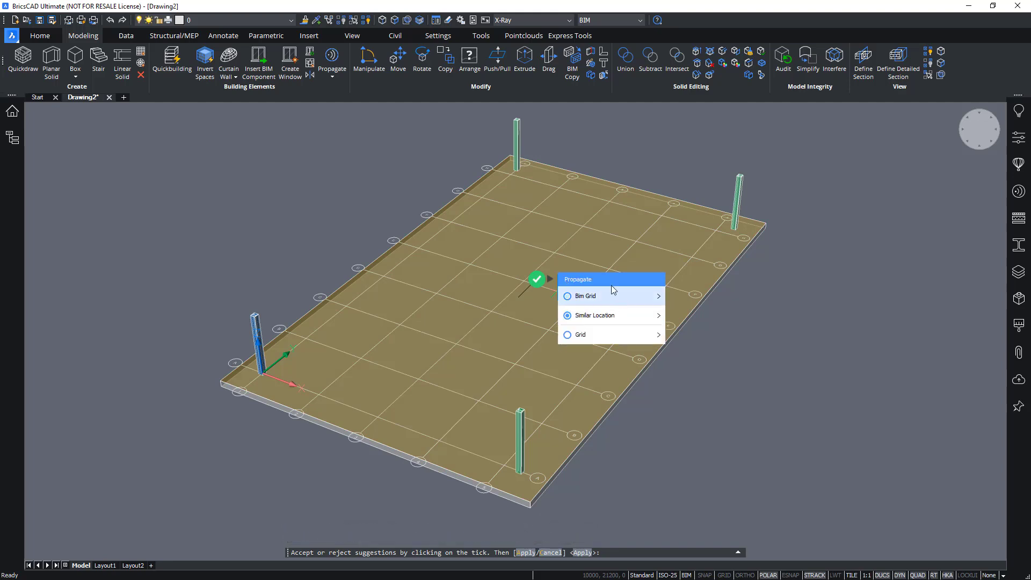
Switch the propagation pattern to Grid and add three columns to it, making a 2x5 layout
left_click(611, 336)
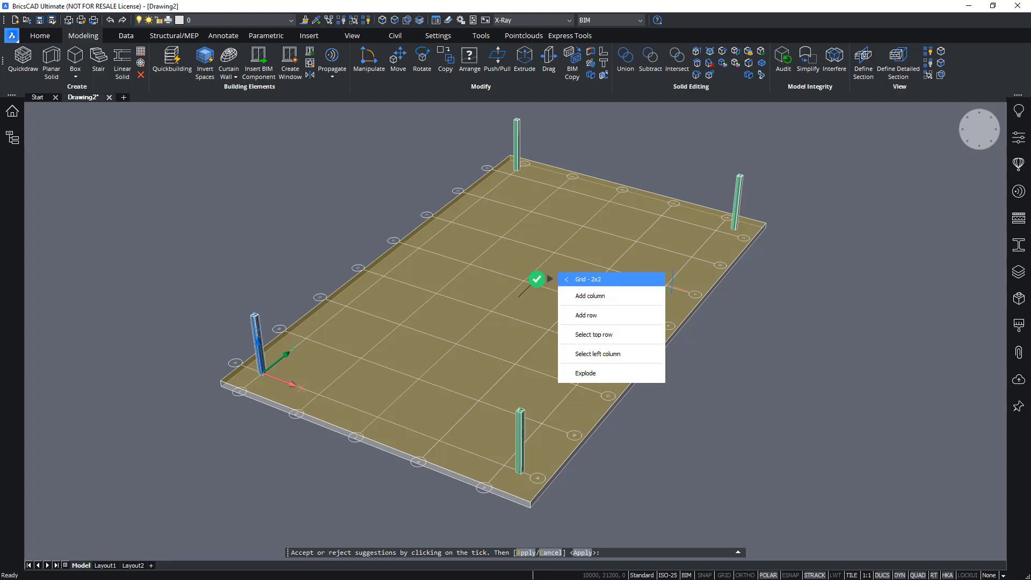
left_click(606, 292)
mouse_move(533, 284)
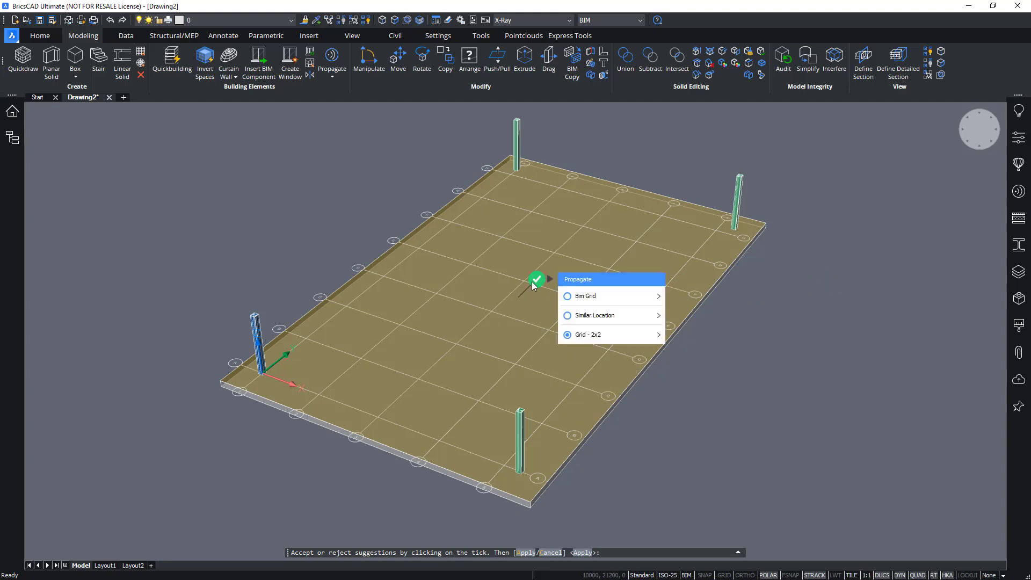
left_click(620, 335)
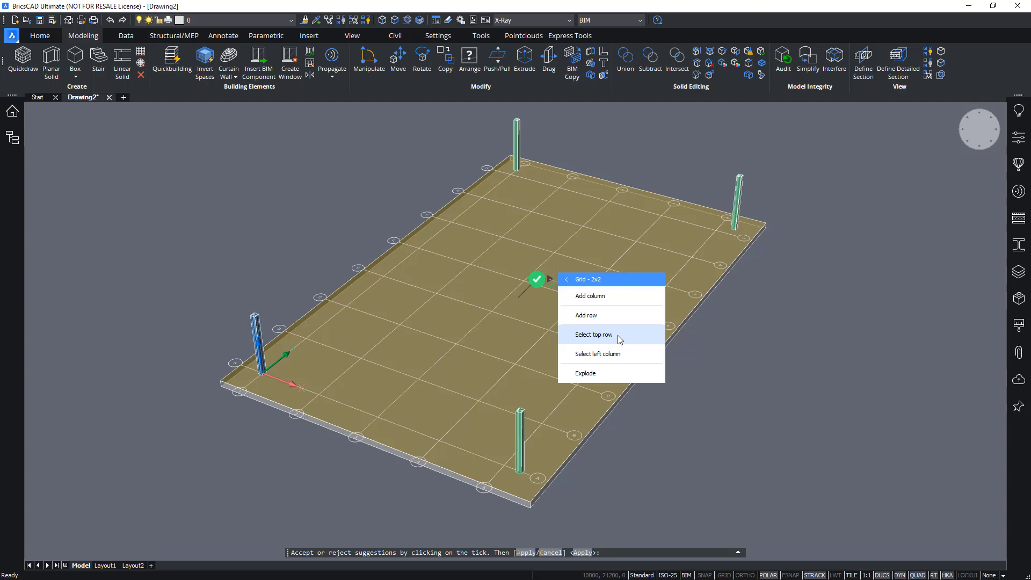
left_click(614, 299)
left_click(614, 297)
left_click(614, 295)
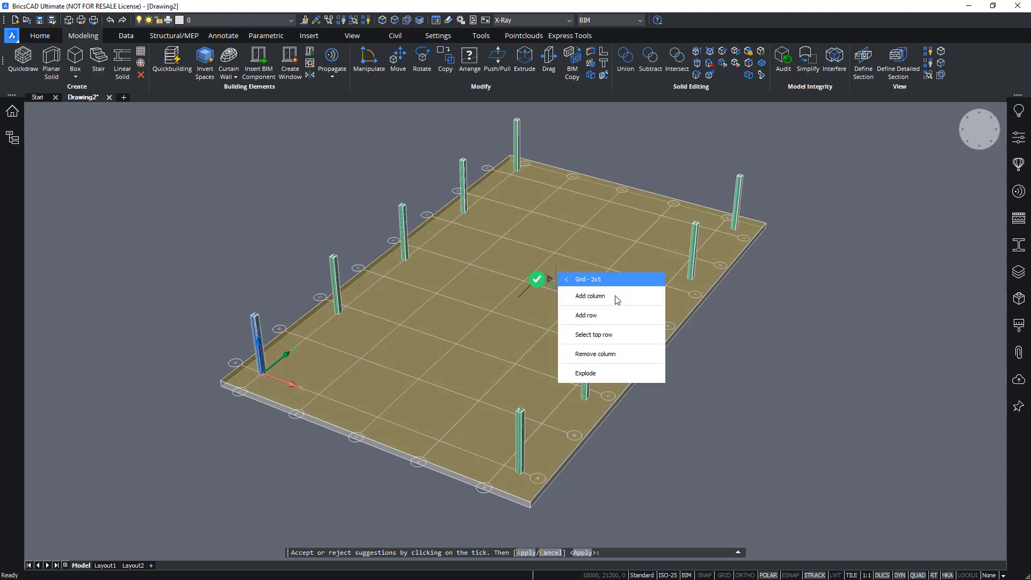
Add four rows to the Grid pattern to make a 6x5 layout, and return to the list of propagation patterns
left_click(606, 317)
left_click(606, 320)
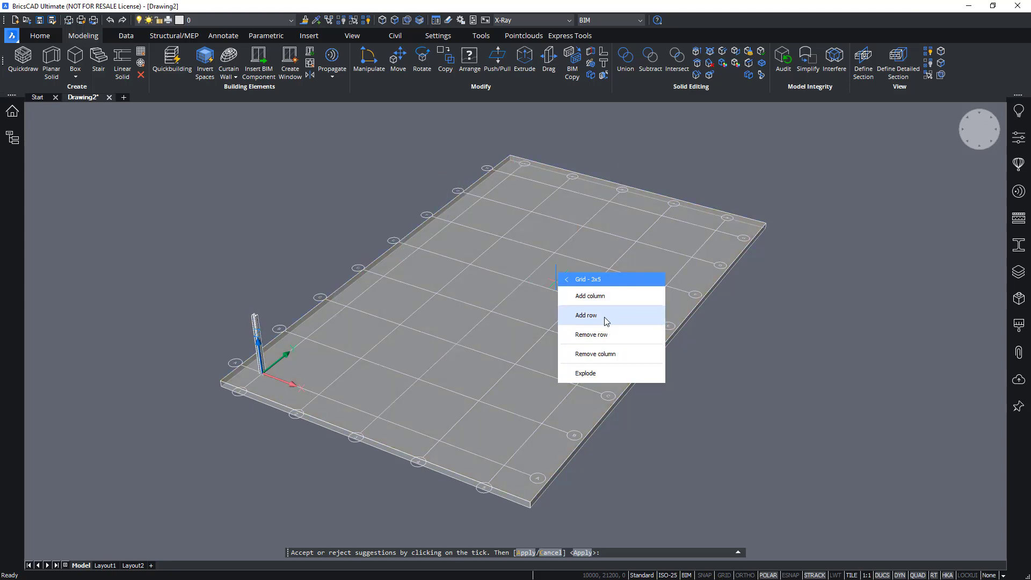
left_click(606, 320)
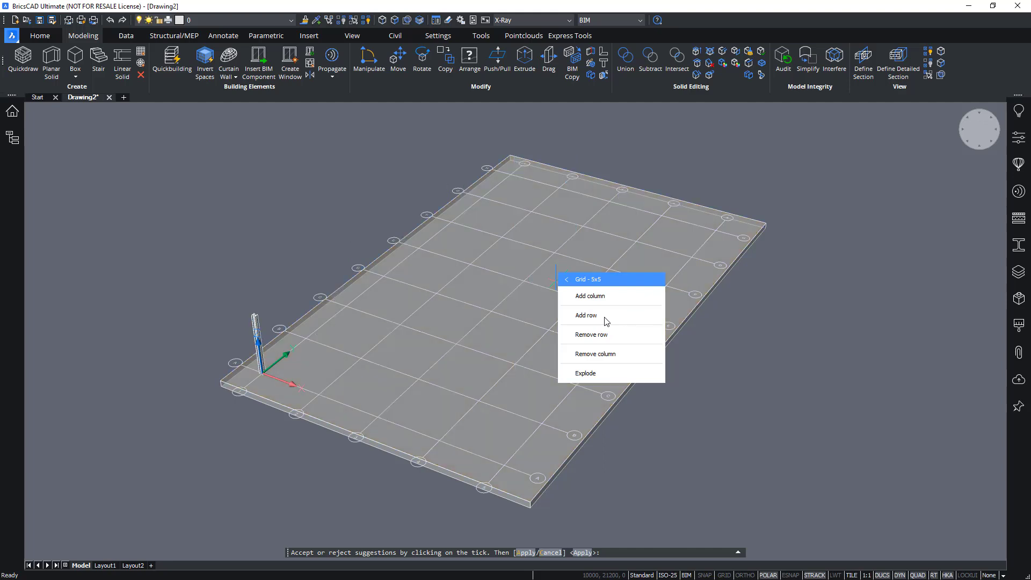
left_click(606, 320)
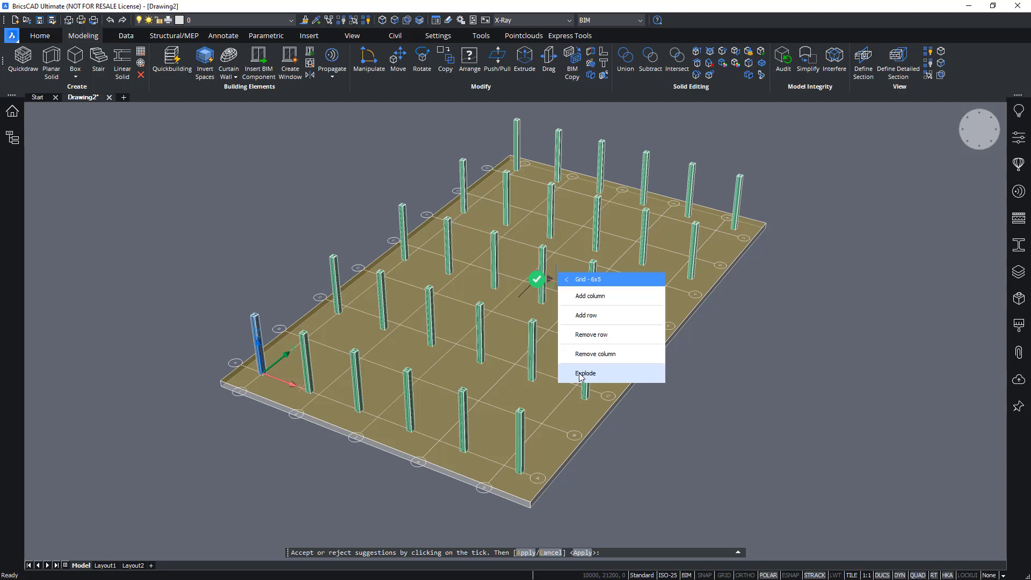
left_click(567, 280)
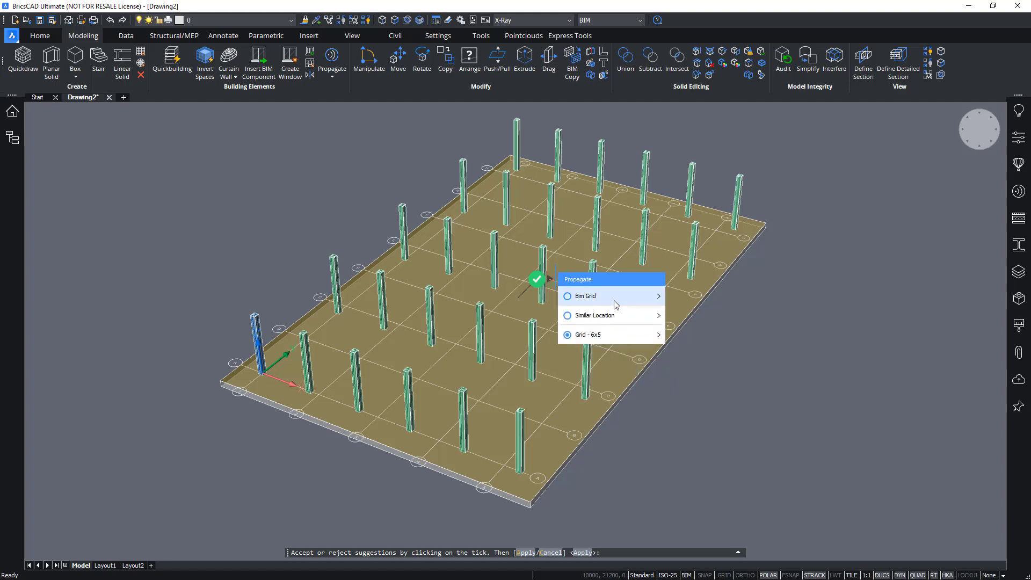
Set the propagation pattern back to Bim Grid using Main grid 1, and explode it into individual column suggestions
left_click(586, 302)
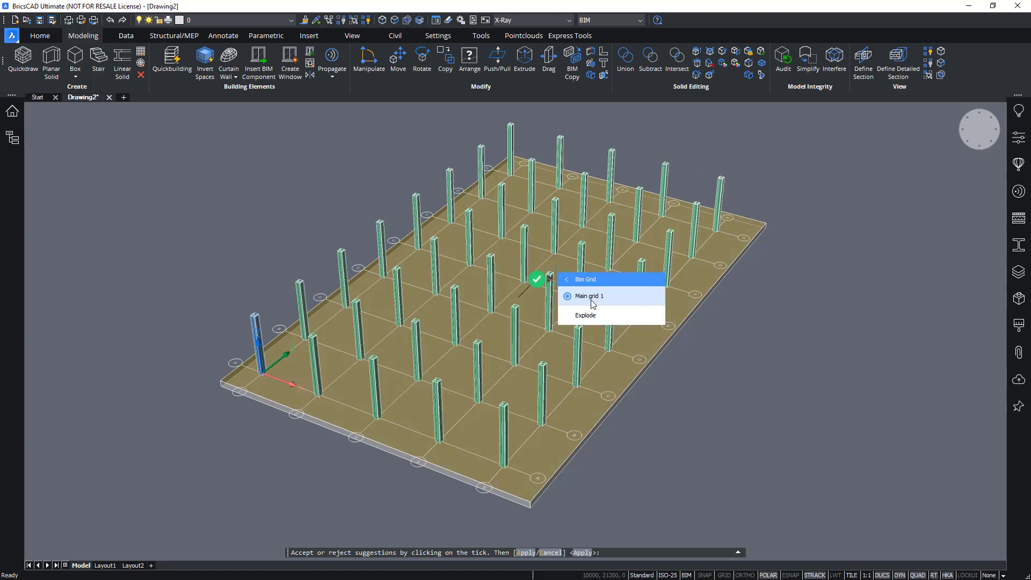
left_click(590, 297)
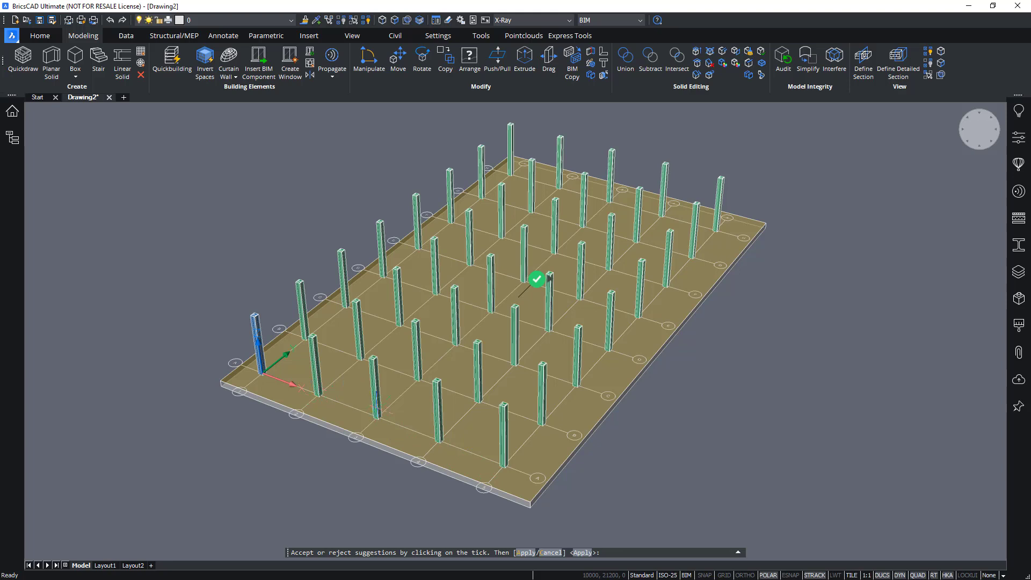
left_click(542, 279)
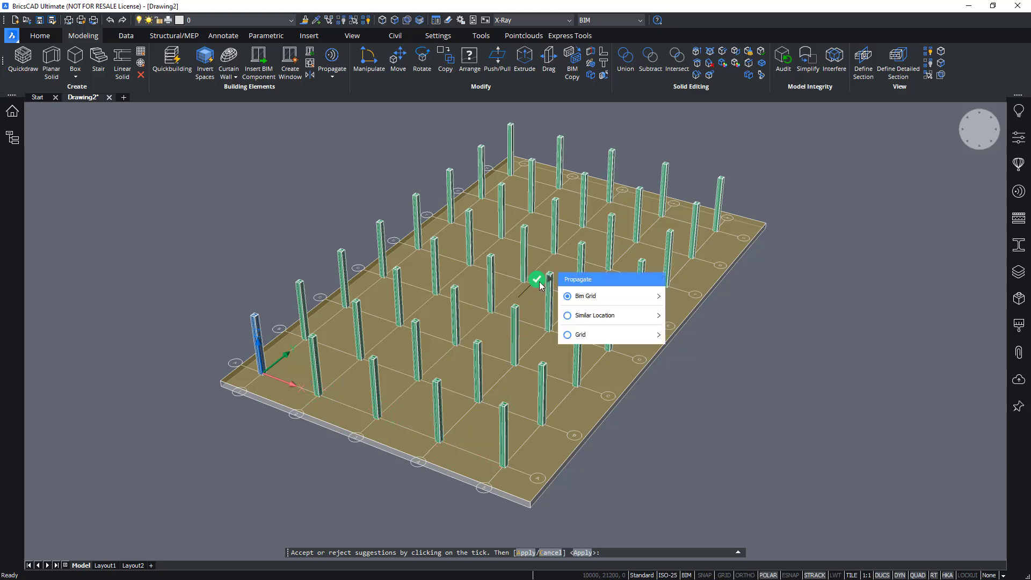
left_click(633, 298)
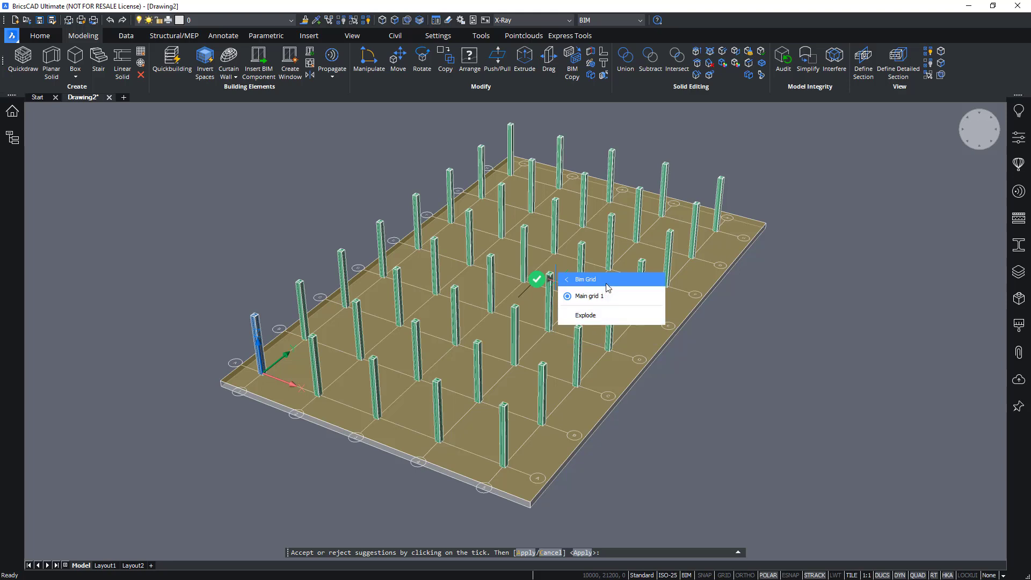
left_click(608, 295)
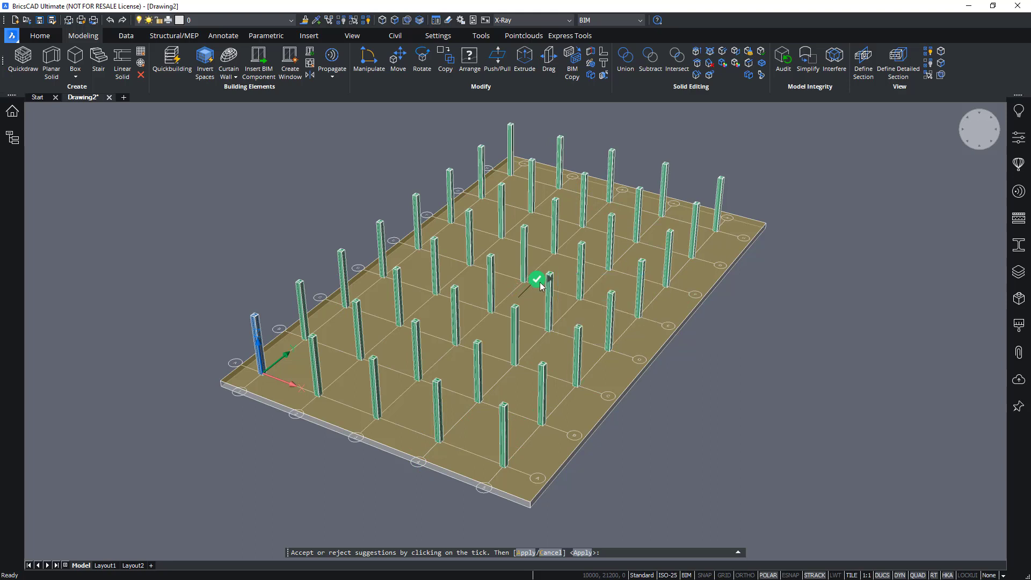
mouse_move(547, 277)
left_click(606, 299)
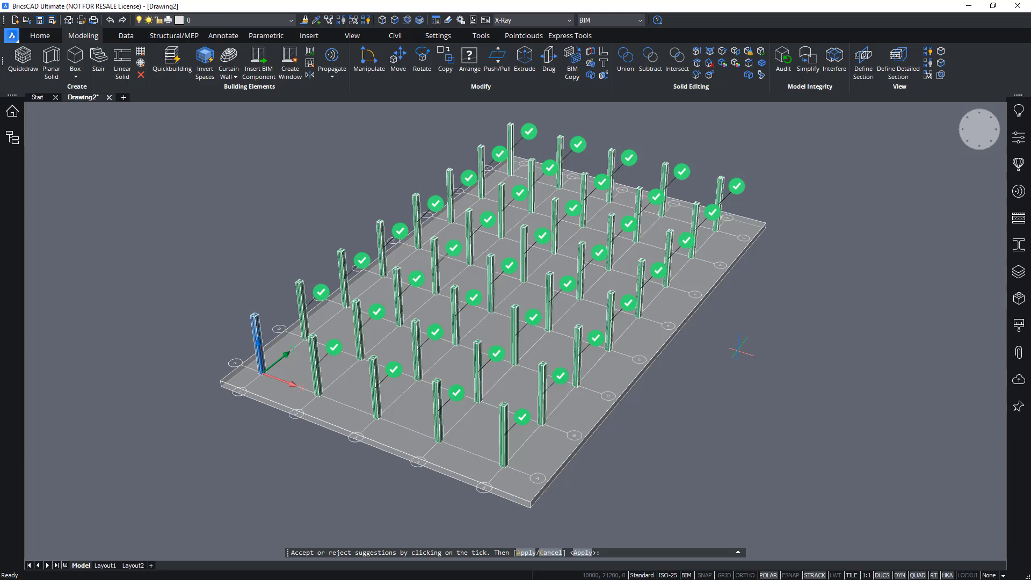
Select all suggestions in the three inner lines of columns, reject them together and apply that selection
middle_click_drag(822, 353, 788, 332, "shift")
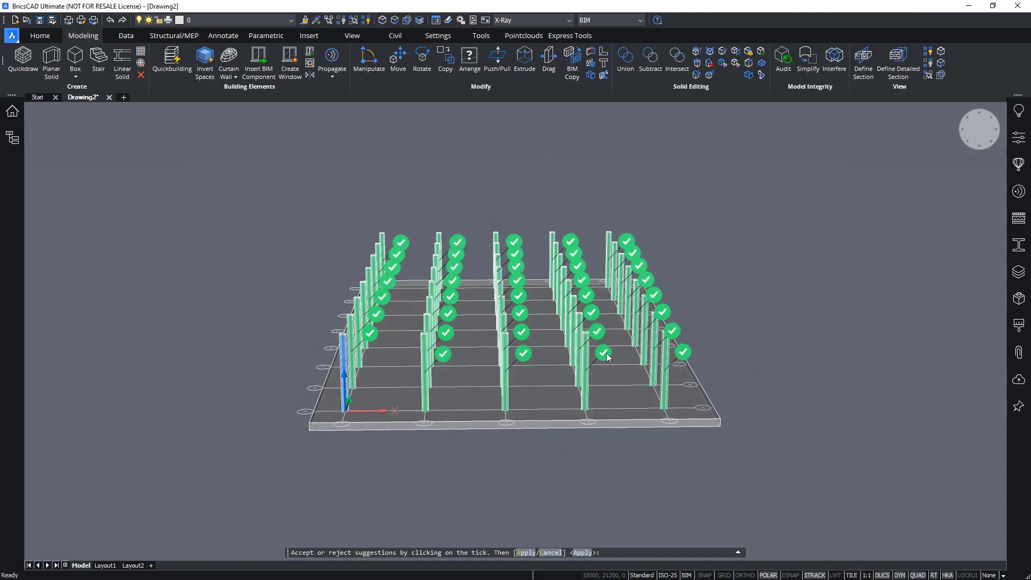
middle_click_drag(778, 344, 805, 322, "shift")
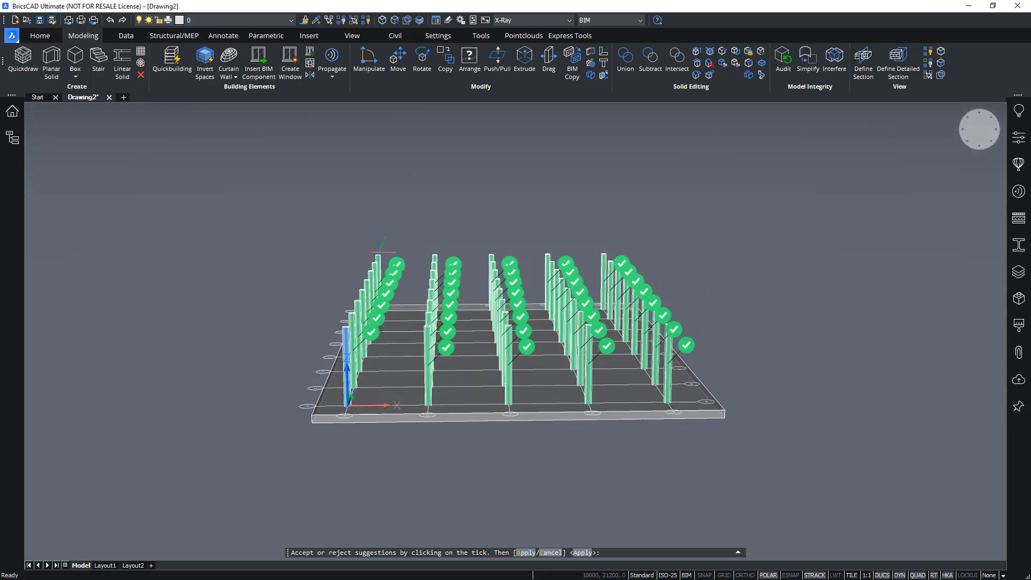
left_click(418, 219)
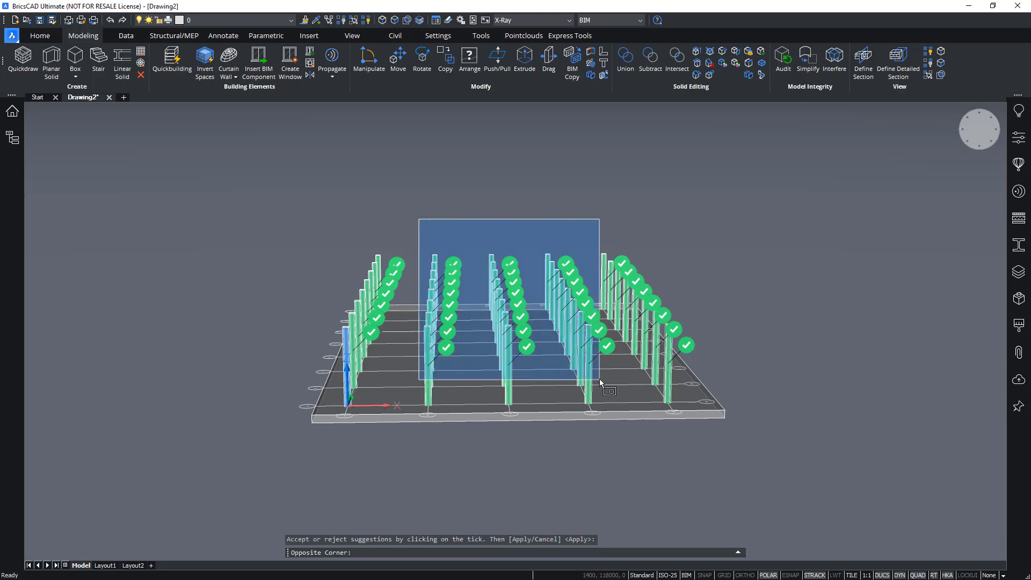
left_click(614, 383)
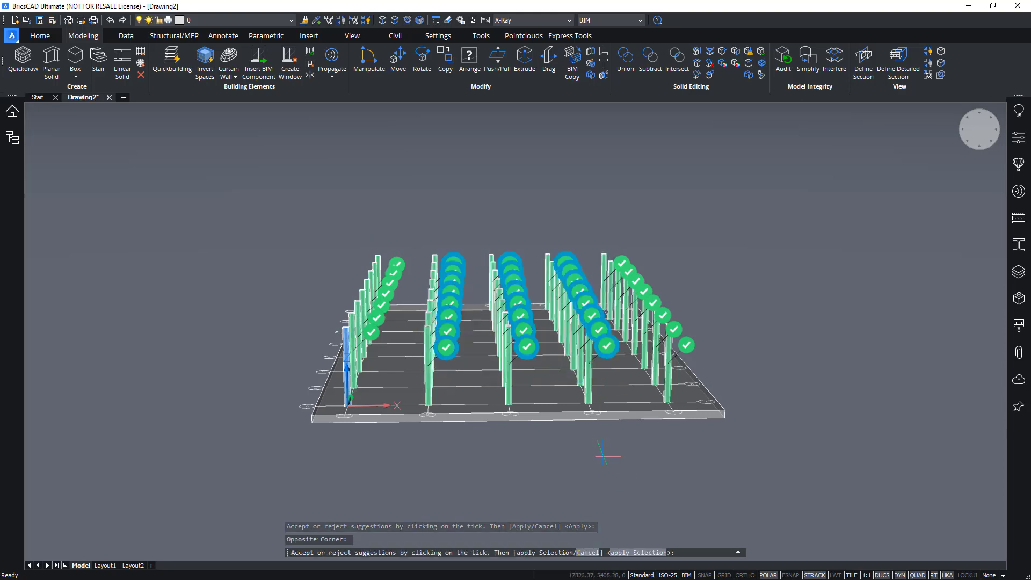
middle_click_drag(586, 452, 546, 400, "shift")
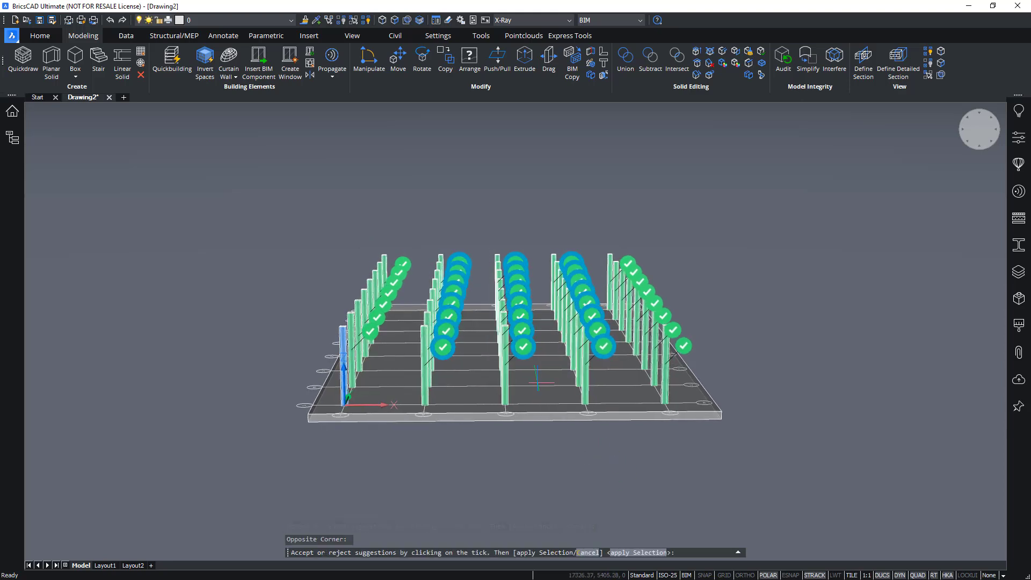
left_click(524, 349)
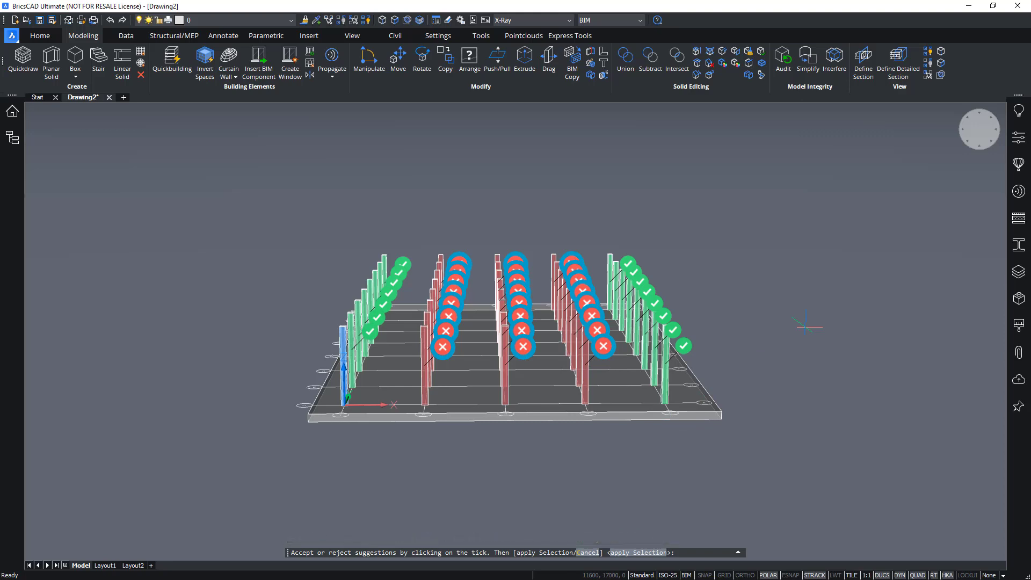
key("Return")
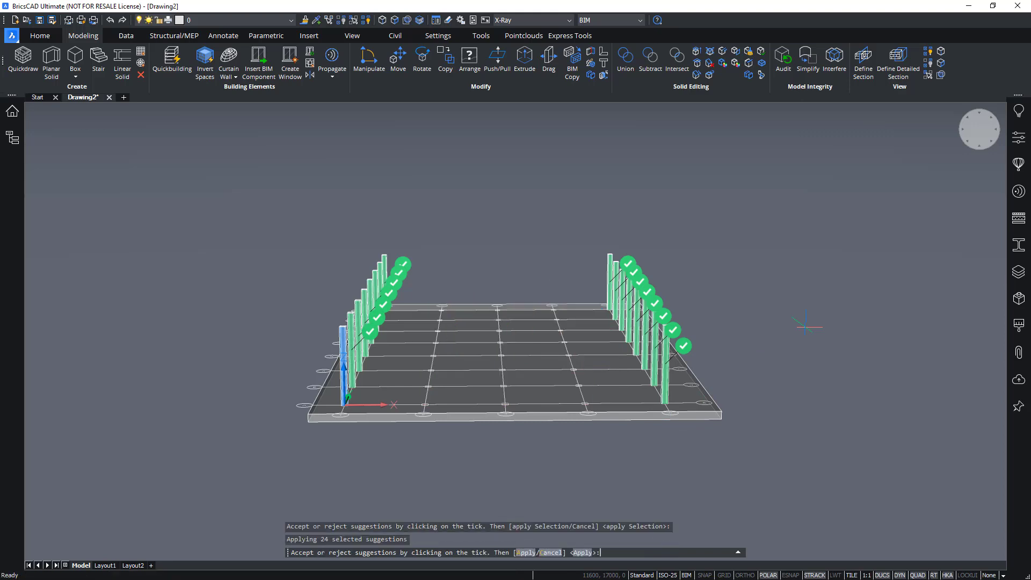
Apply the remaining column suggestions along the slab's two long edges
middle_click_drag(793, 316, 609, 215, "shift")
middle_click_drag(645, 115, 751, 166, "shift")
middle_click_drag(800, 291, 726, 143, "shift")
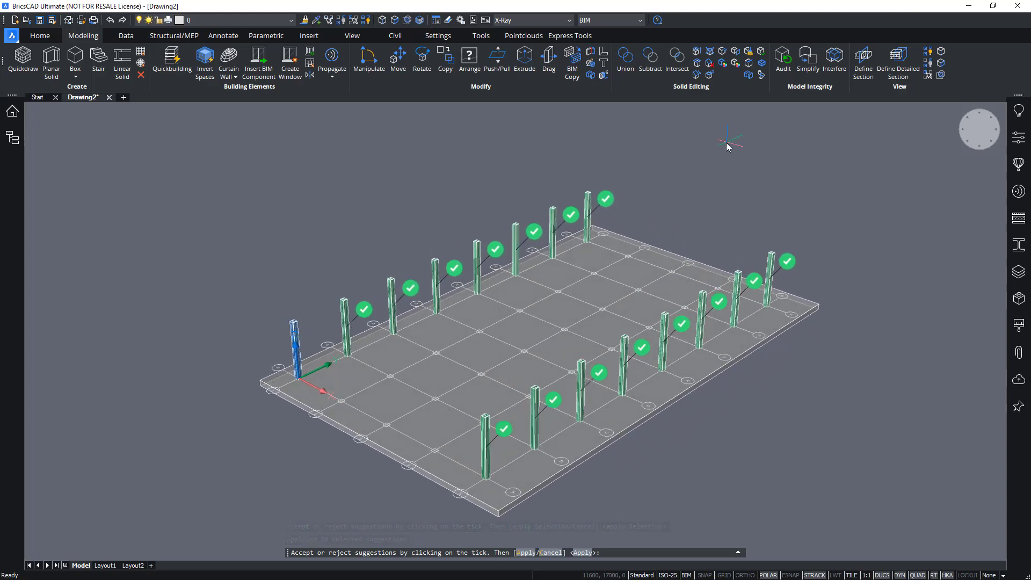
key("Return")
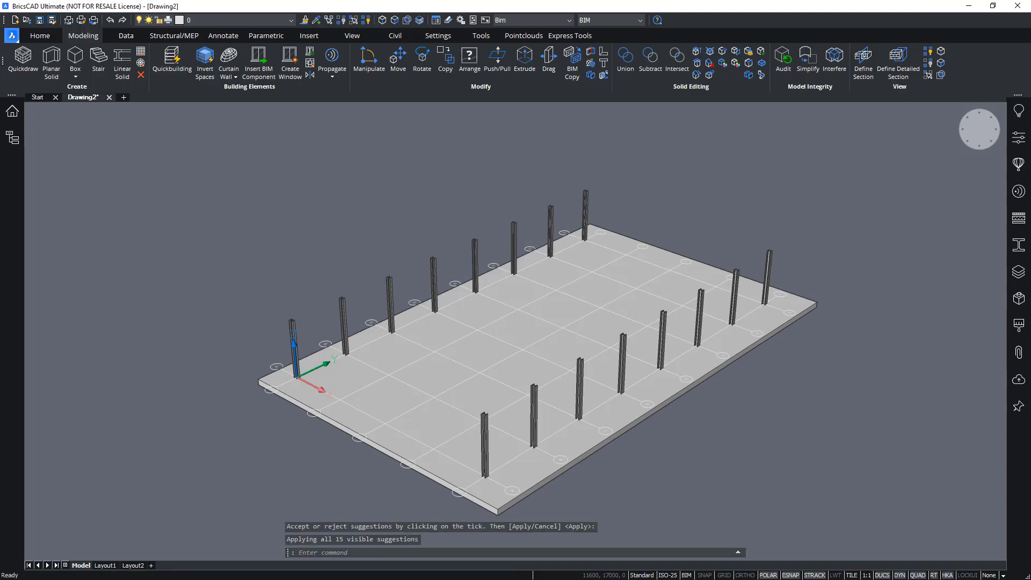
Examine the propagated columns from several angles, including a close look at the base of the original column
middle_click_drag(757, 173, 604, 202, "shift")
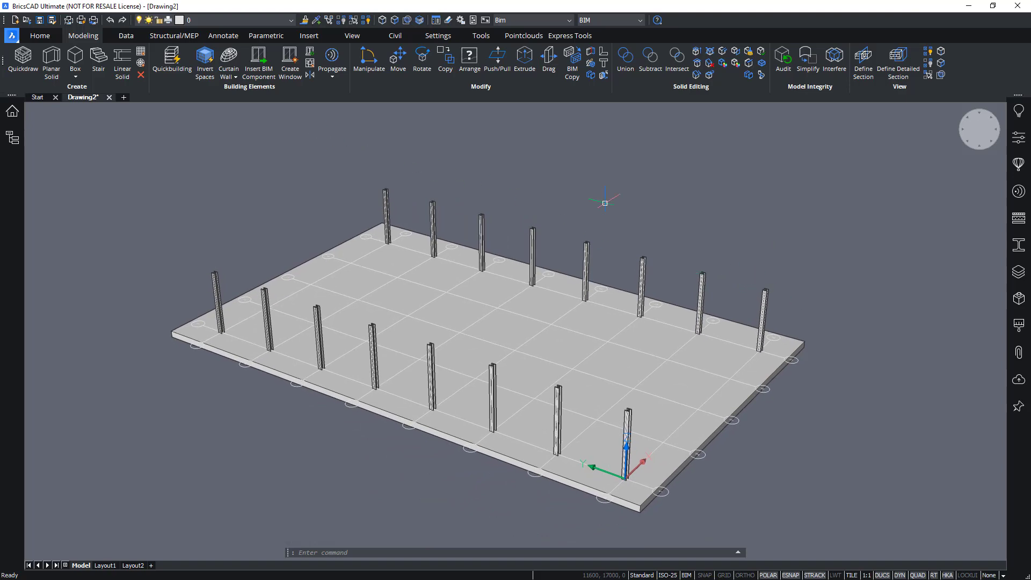
middle_click_drag(692, 194, 681, 336, "shift")
scroll(612, 400, "up", 8)
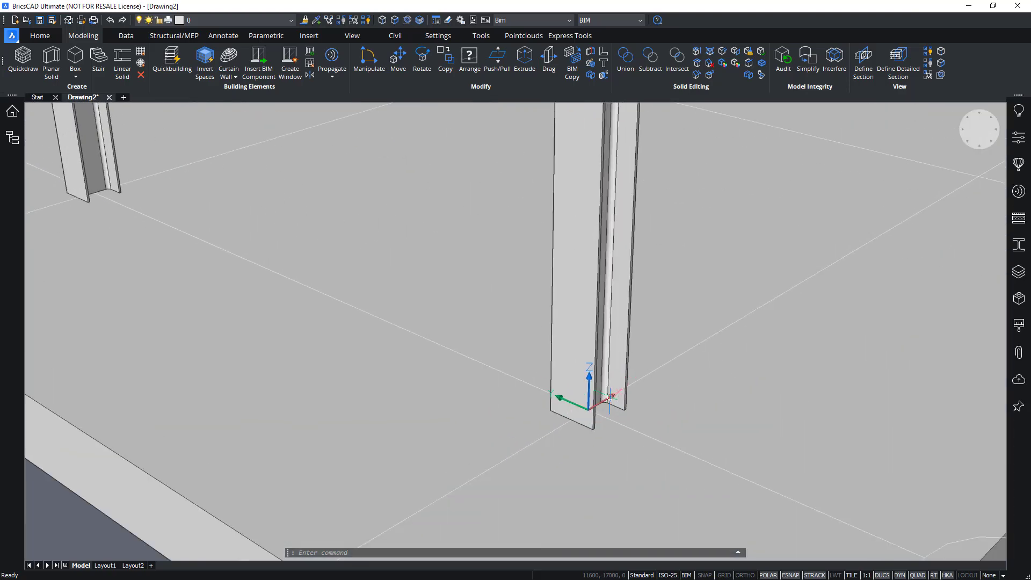
middle_click_drag(825, 367, 782, 355, "shift")
scroll(476, 286, "down", 6)
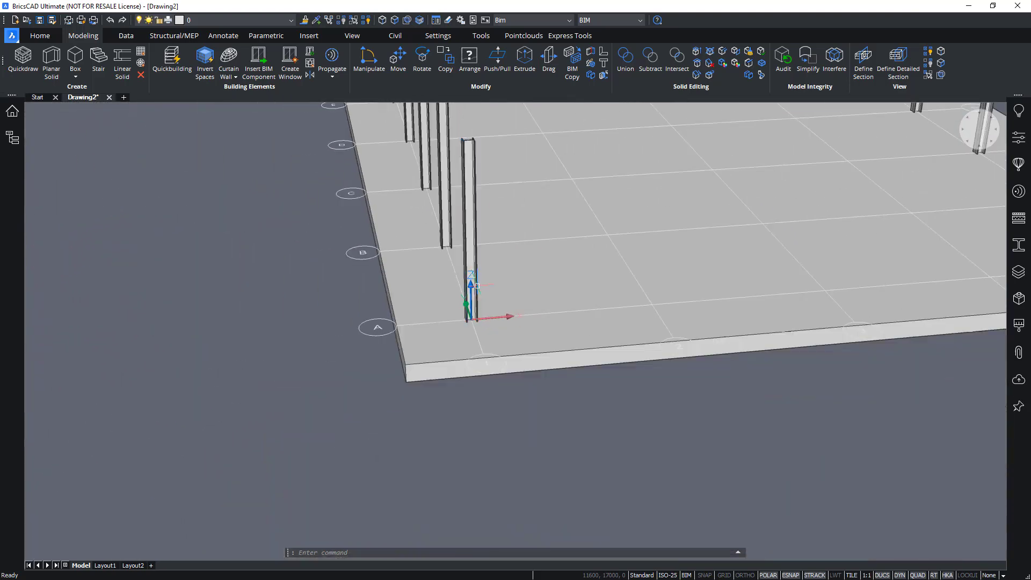
scroll(477, 286, "down", 4)
middle_click_drag(490, 317, 495, 372, "shift")
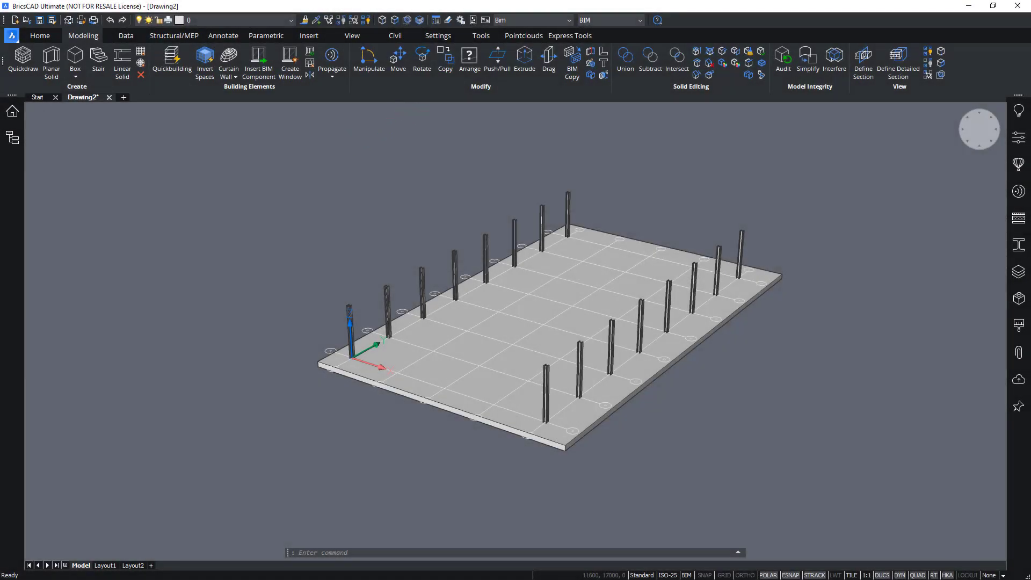
Isolate the original column and the facing column on the same grid line A, hiding everything else
mouse_move(757, 221)
middle_mouse_down("shift")
mouse_move(686, 237)
mouse_move(669, 229)
middle_mouse_up("shift")
left_click(663, 224)
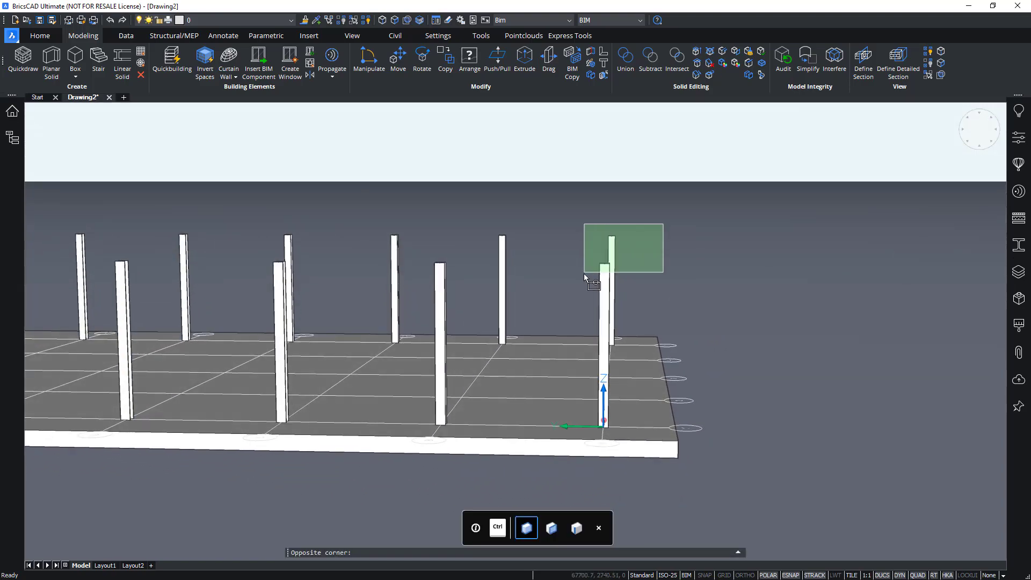
left_click(585, 272)
middle_click_drag(584, 272, 618, 225, "shift")
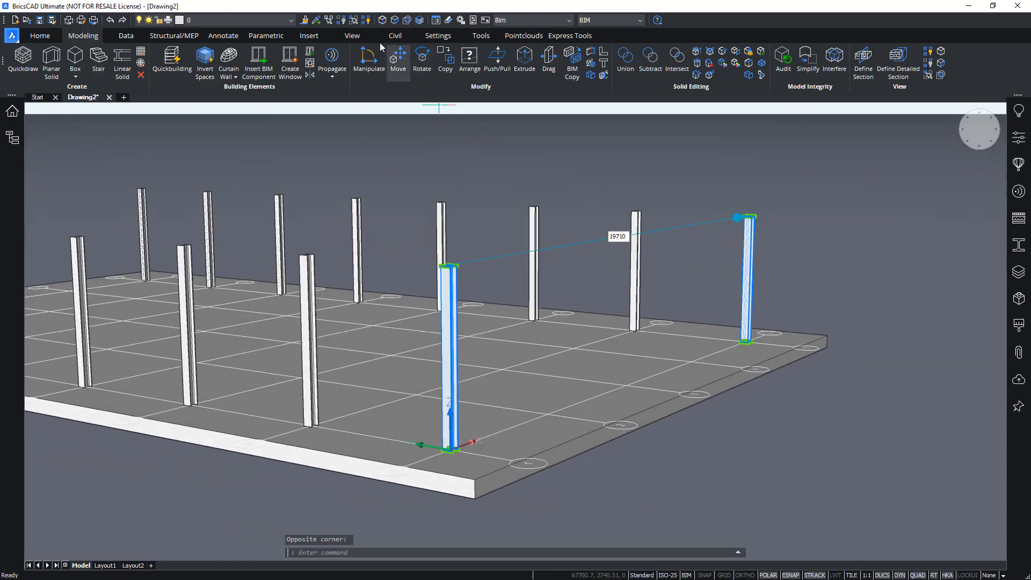
left_click(354, 21)
middle_click_drag(595, 191, 405, 249, "shift")
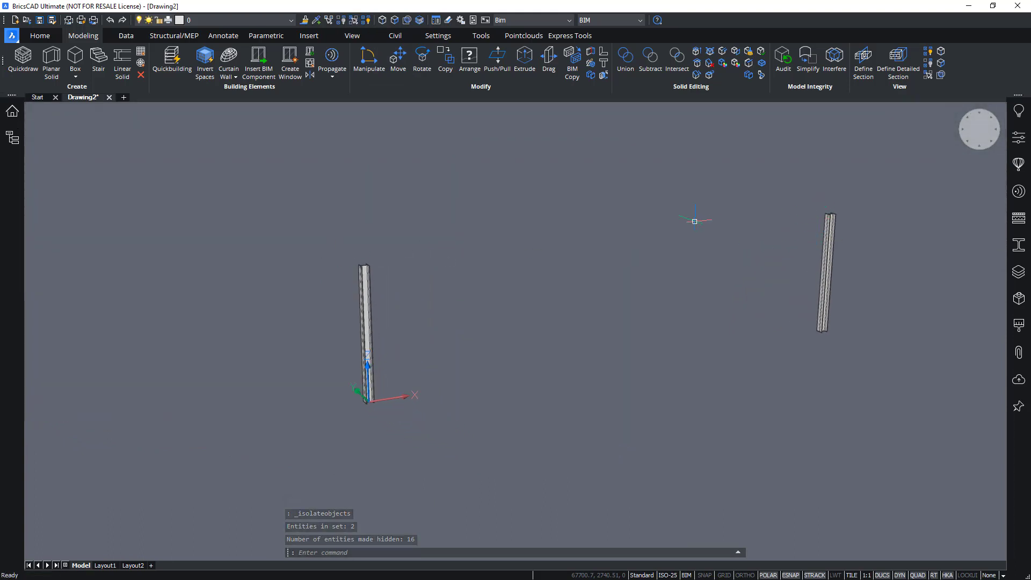
Turn on the display of structural axes for the isolated columns and view the top of the column up close
scroll(507, 188, "up", 3)
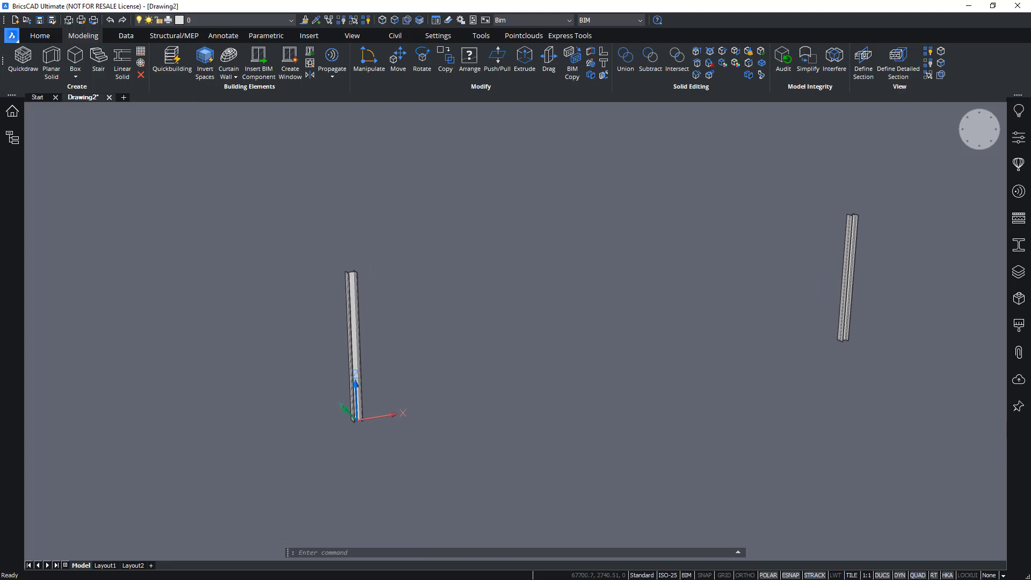
scroll(862, 189, "up", 4)
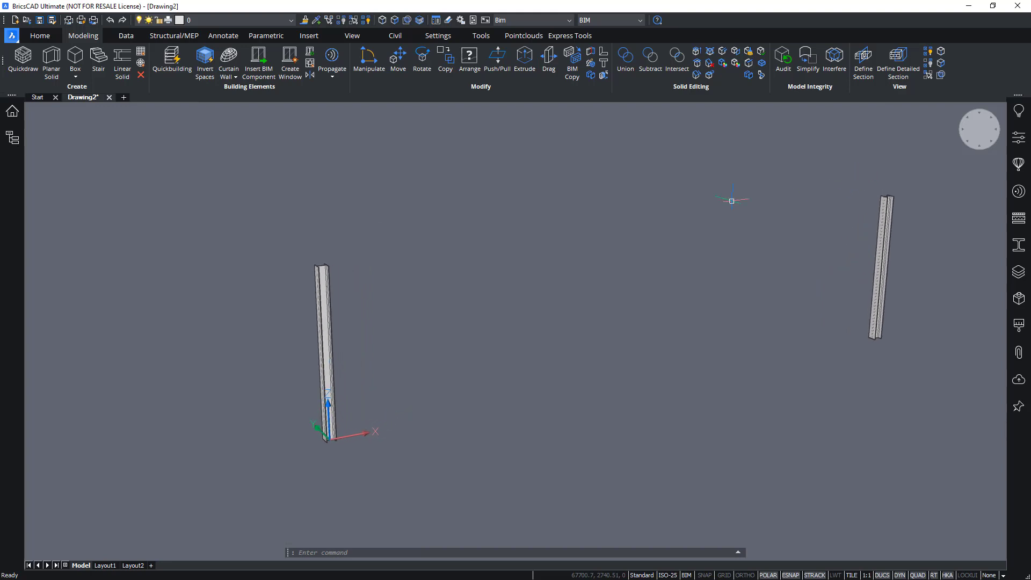
middle_click_drag(629, 217, 630, 214, "shift")
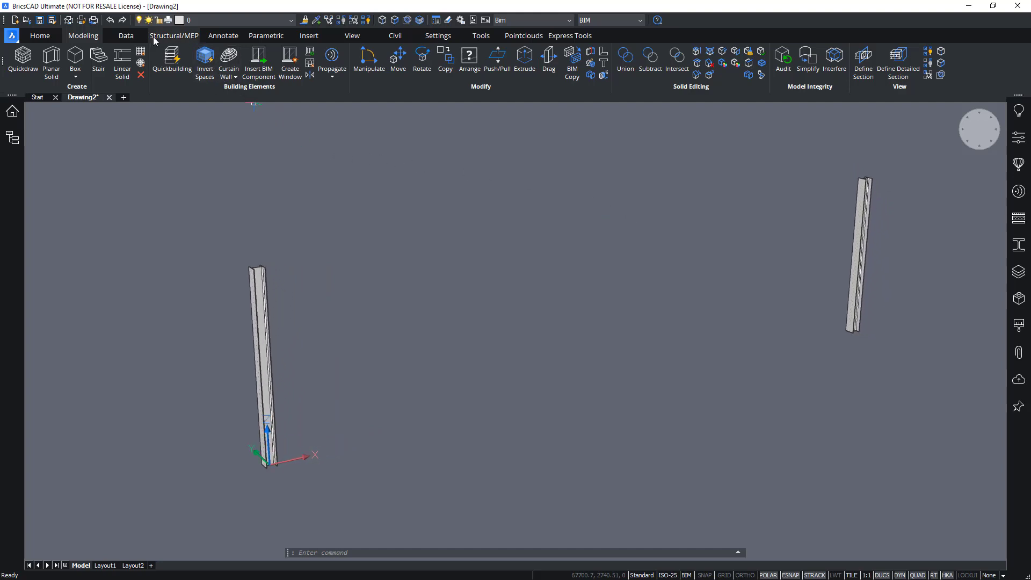
left_click(173, 36)
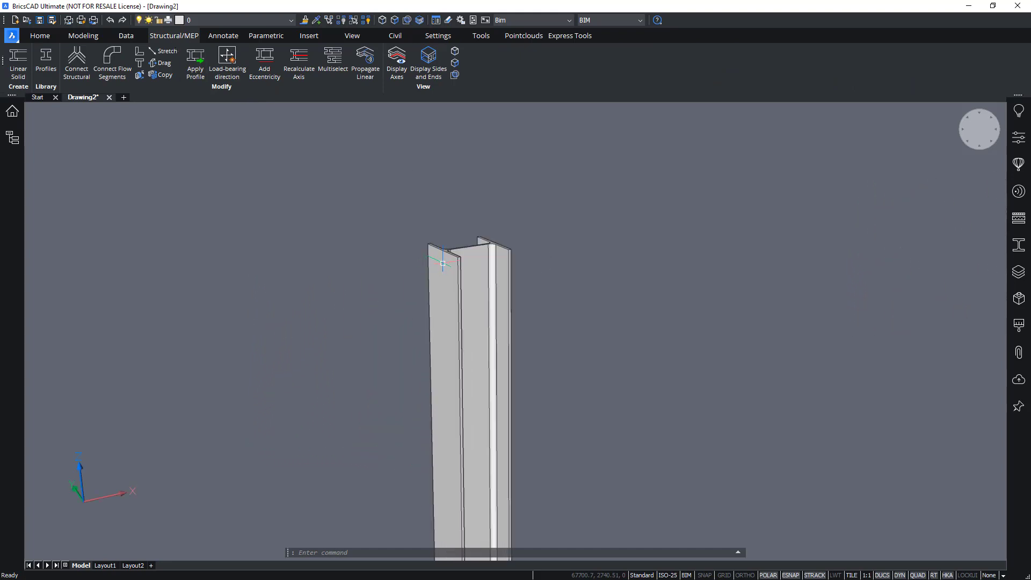
left_click(395, 66)
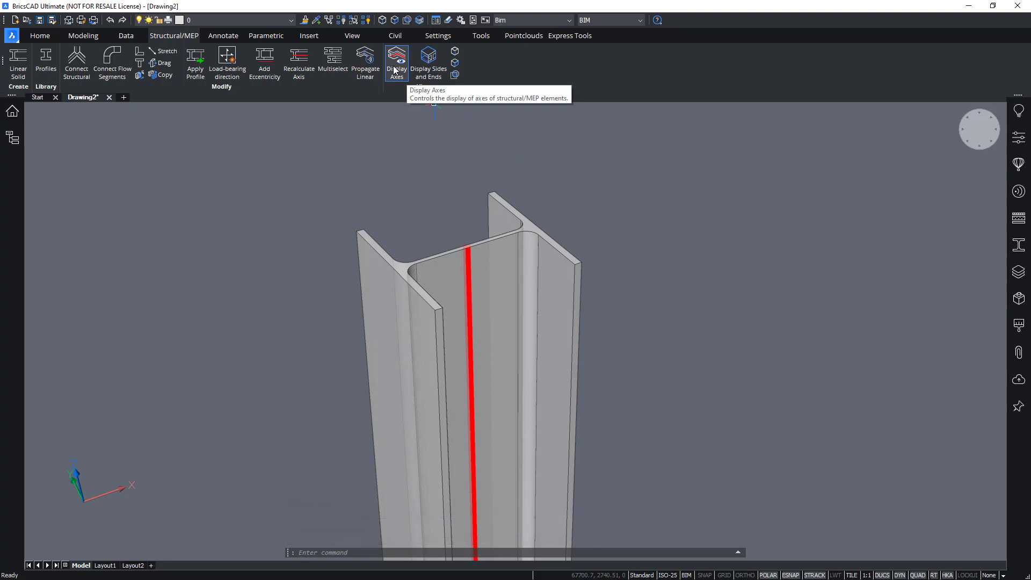
Examine the column and its structural axis from several angles, including a close view of its top end
middle_click_drag(575, 188, 463, 106, "shift")
scroll(465, 299, "down", 2)
middle_click_drag(465, 299, 461, 305, "shift")
scroll(517, 267, "down", 5)
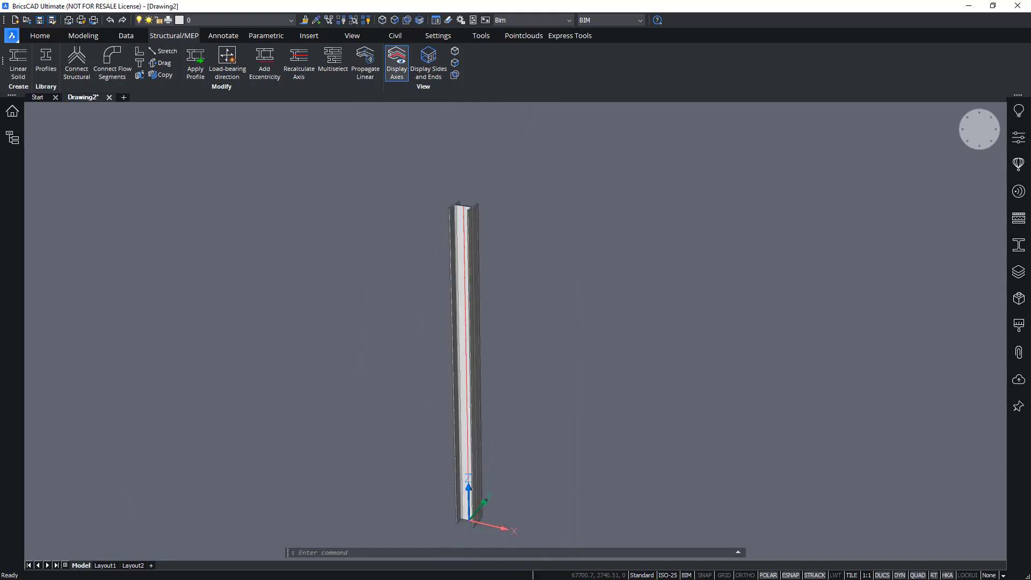
middle_click_drag(518, 263, 539, 302, "shift")
scroll(453, 247, "up", 5)
middle_click_drag(499, 196, 491, 202, "shift")
middle_click_drag(613, 197, 592, 204, "shift")
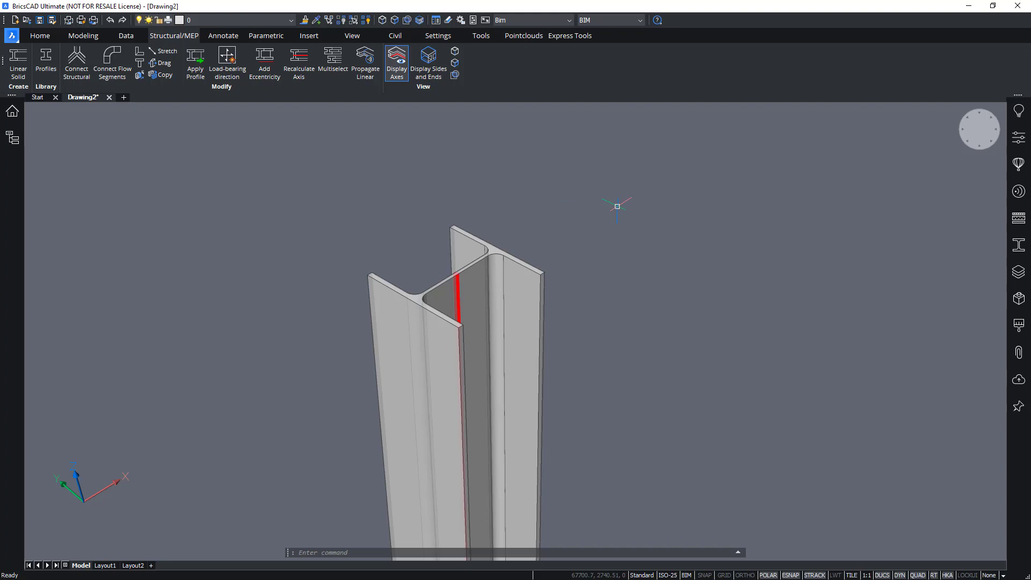
type("L")
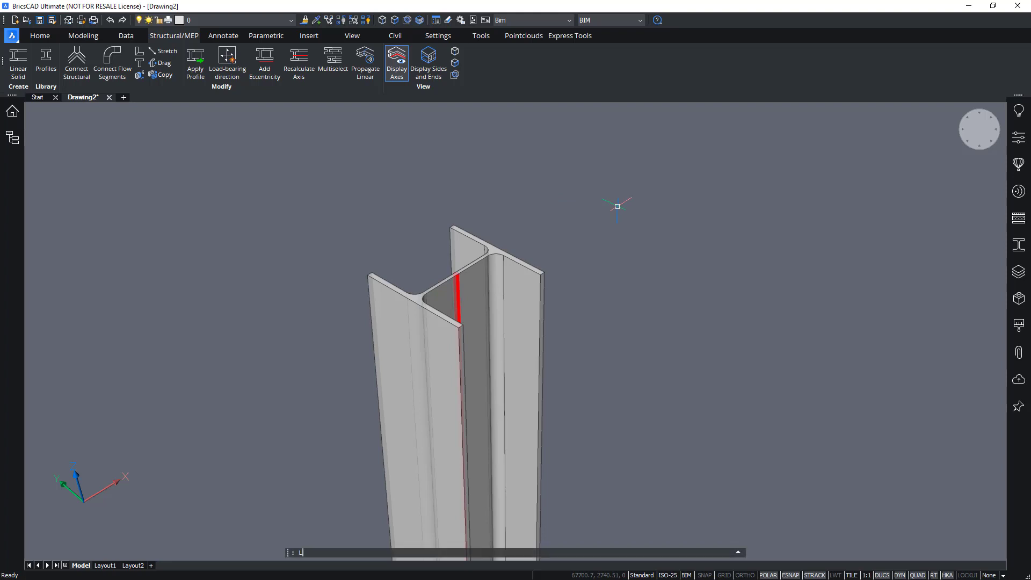
key("Return")
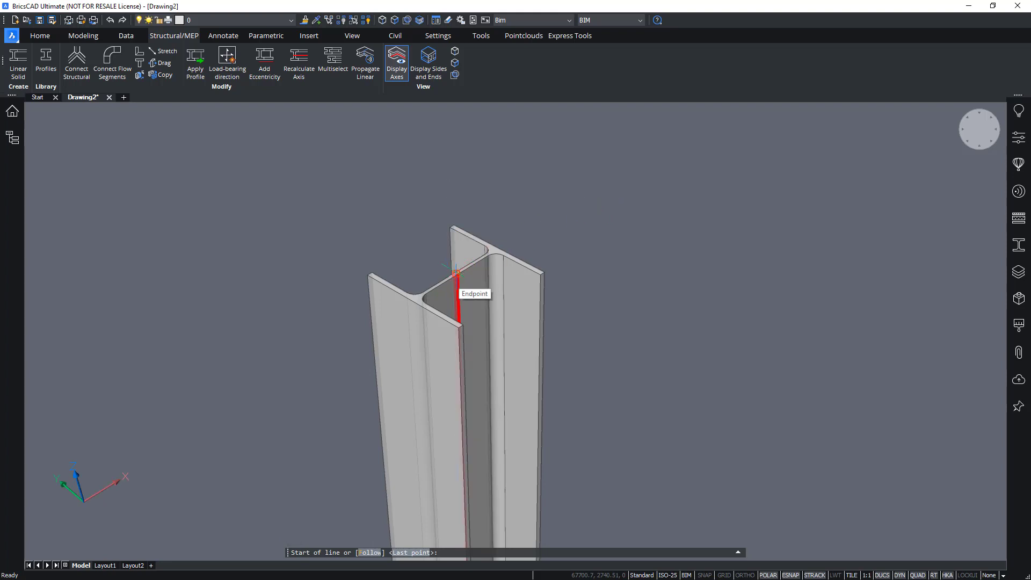
scroll(455, 274, "up", 3)
scroll(456, 274, "up", 2)
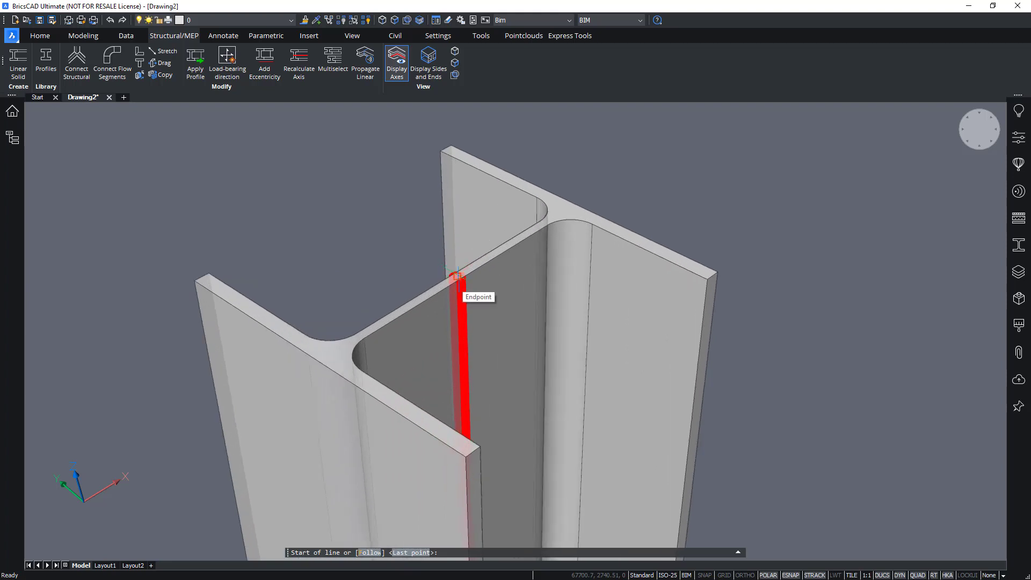
scroll(456, 275, "down", 6)
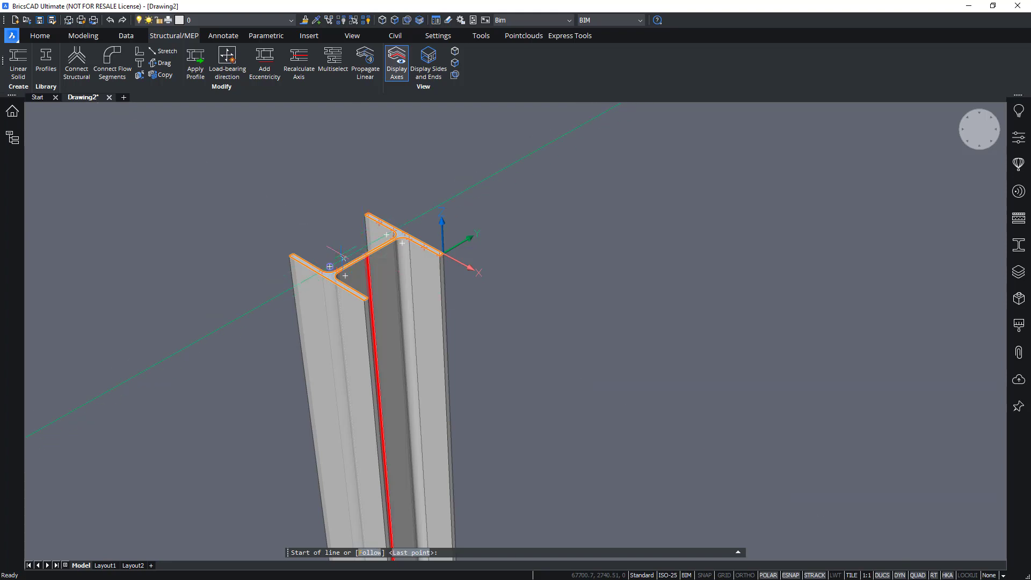
scroll(352, 248, "up", 1)
scroll(353, 251, "up", 1)
middle_click_drag(361, 249, 406, 244)
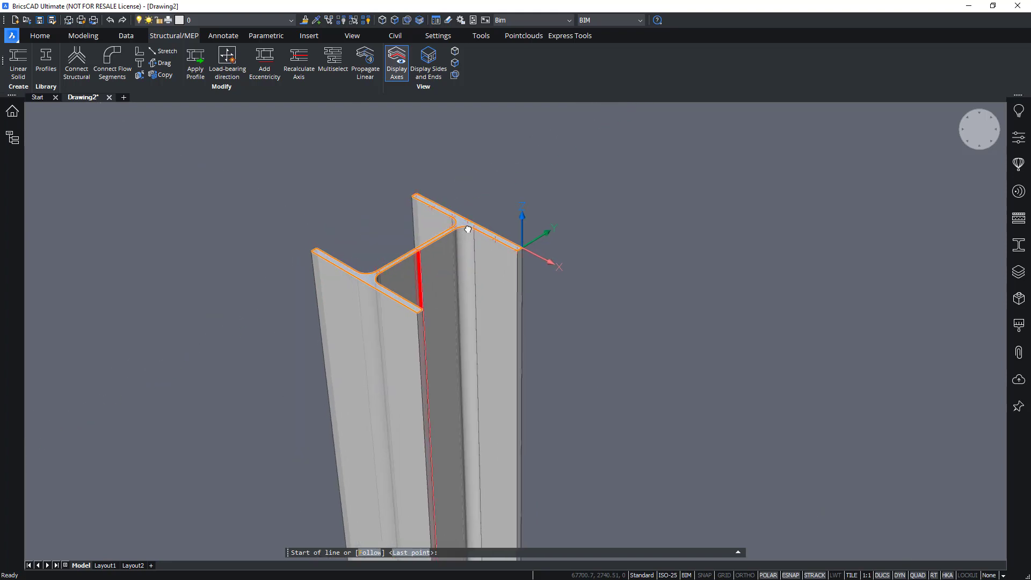
key("Escape")
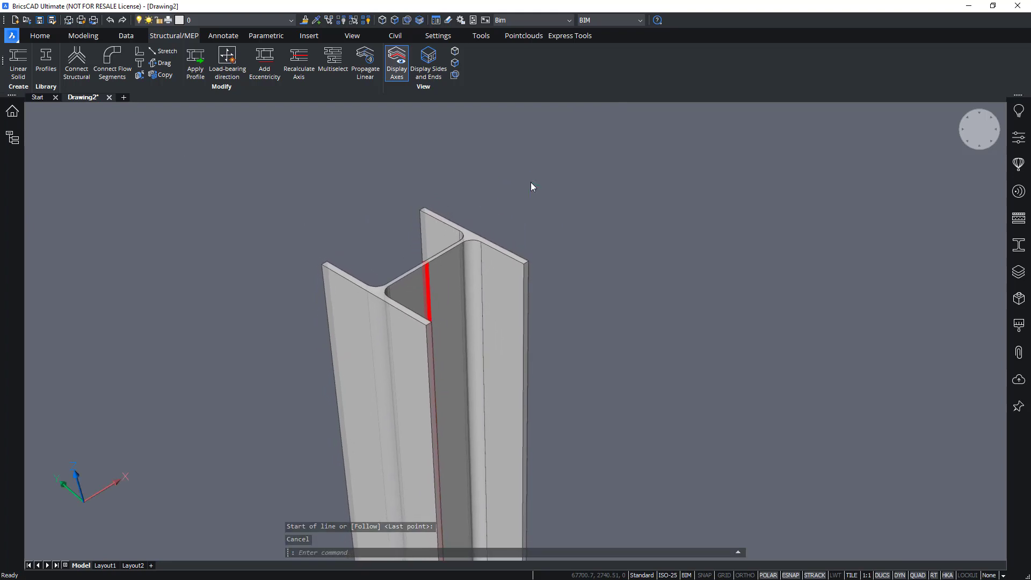
Find the BIMOSMODE setting and enable the "Axis of linear solid" option of the BIM snap mode
left_click(461, 20)
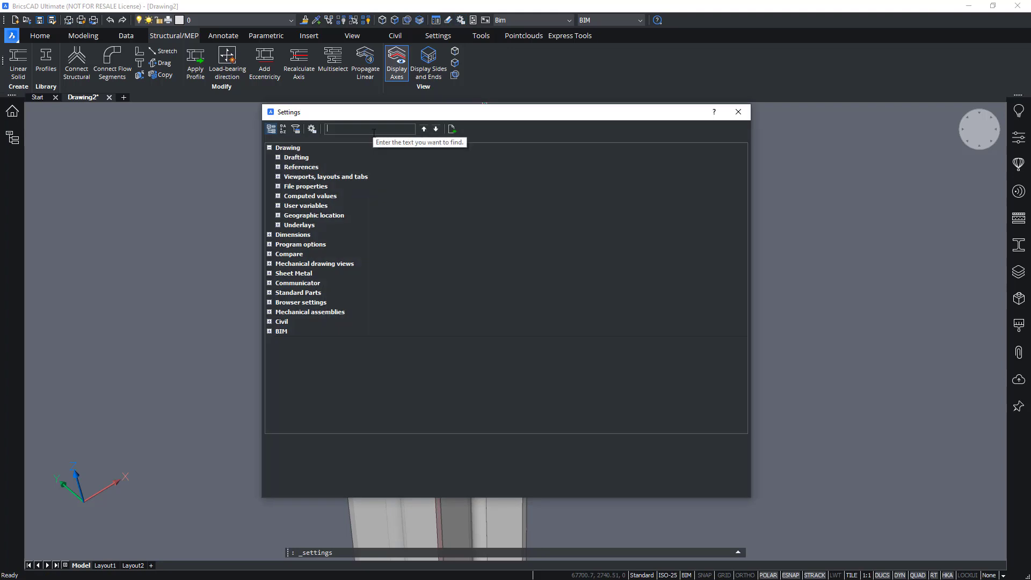
type("BIMOSMODE")
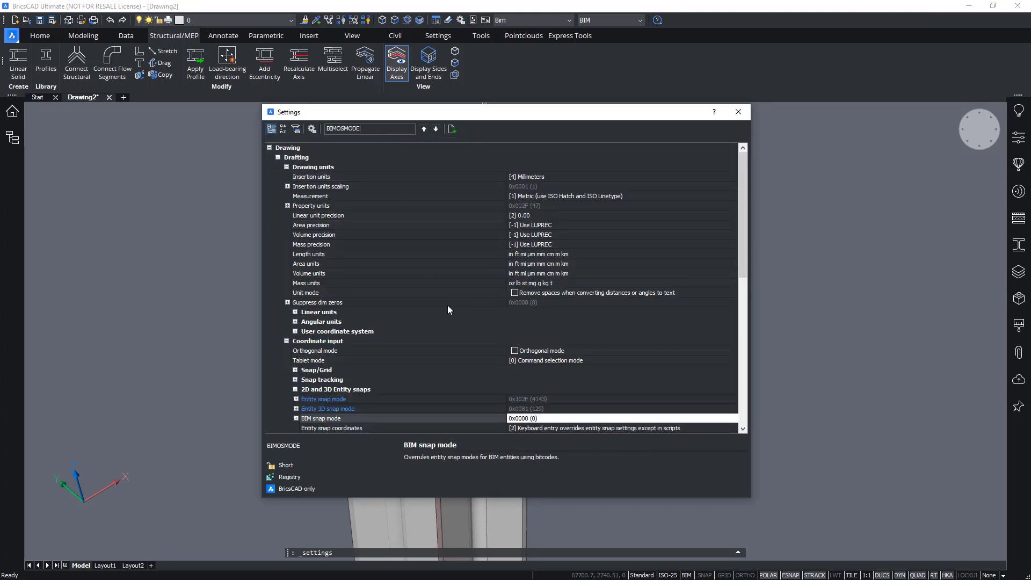
scroll(447, 305, "down", 3)
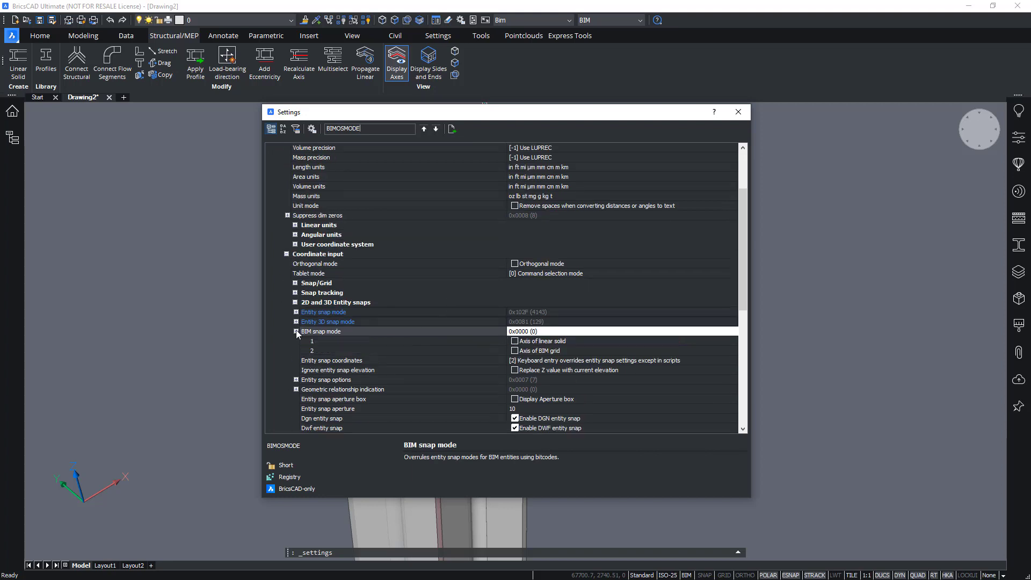
left_click(295, 331)
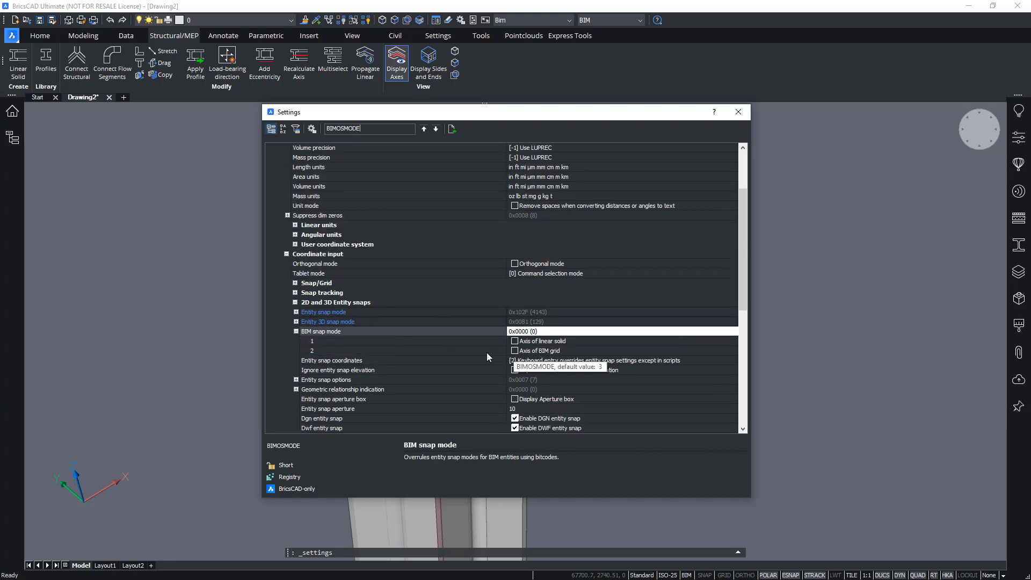
left_click(525, 344)
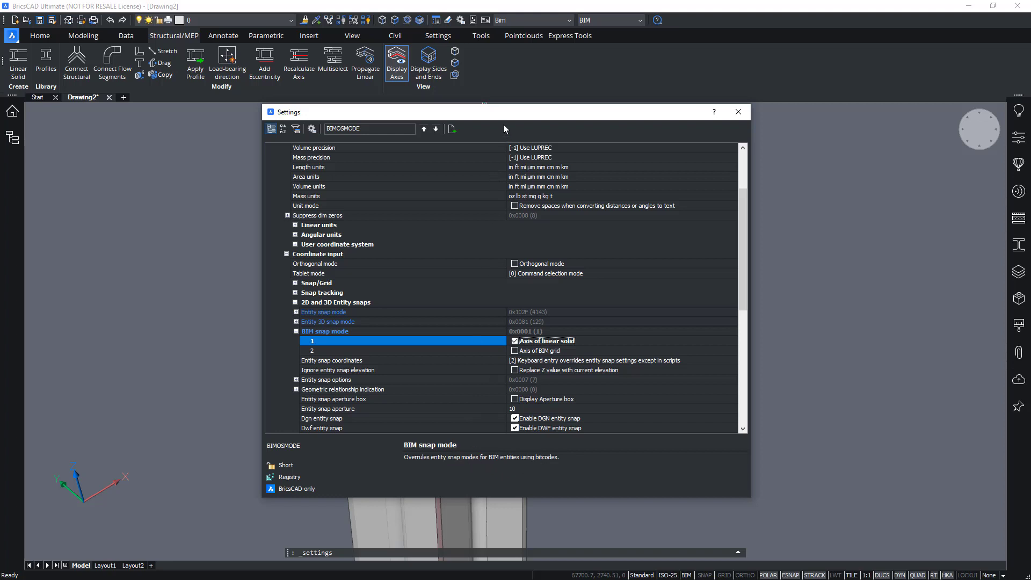
left_click_drag(504, 118, 784, 251)
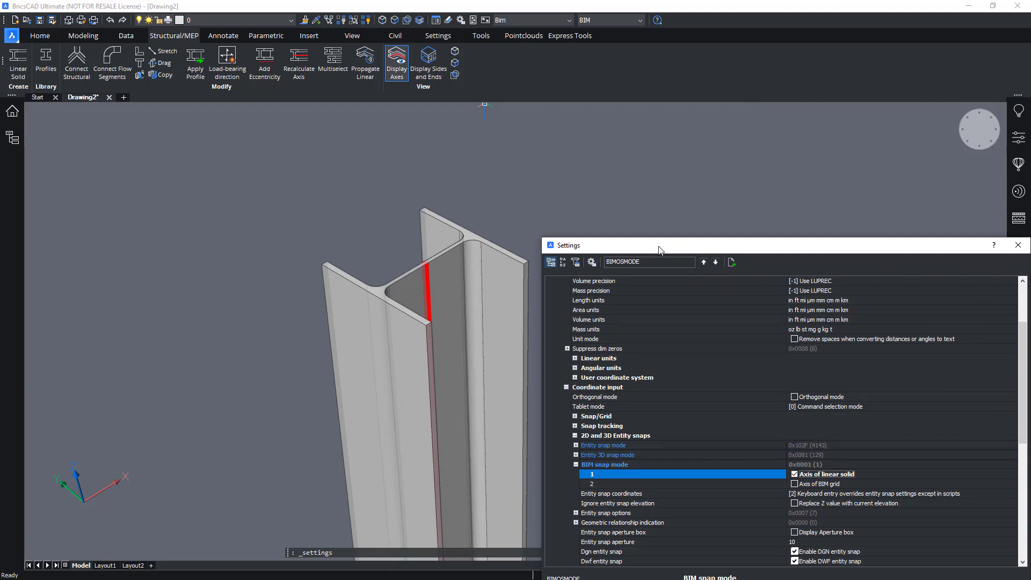
left_click_drag(659, 246, 421, 133)
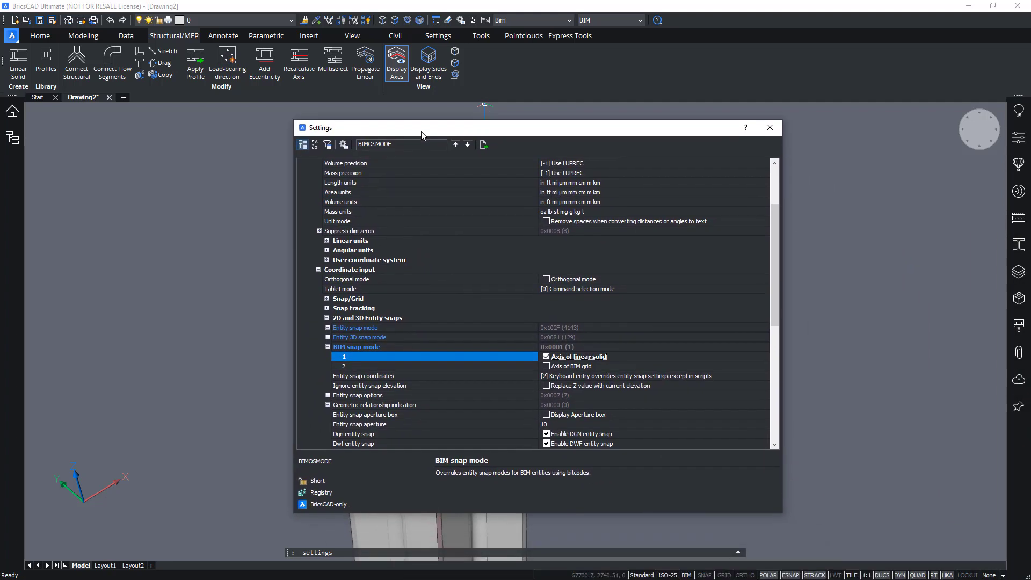
left_click(770, 128)
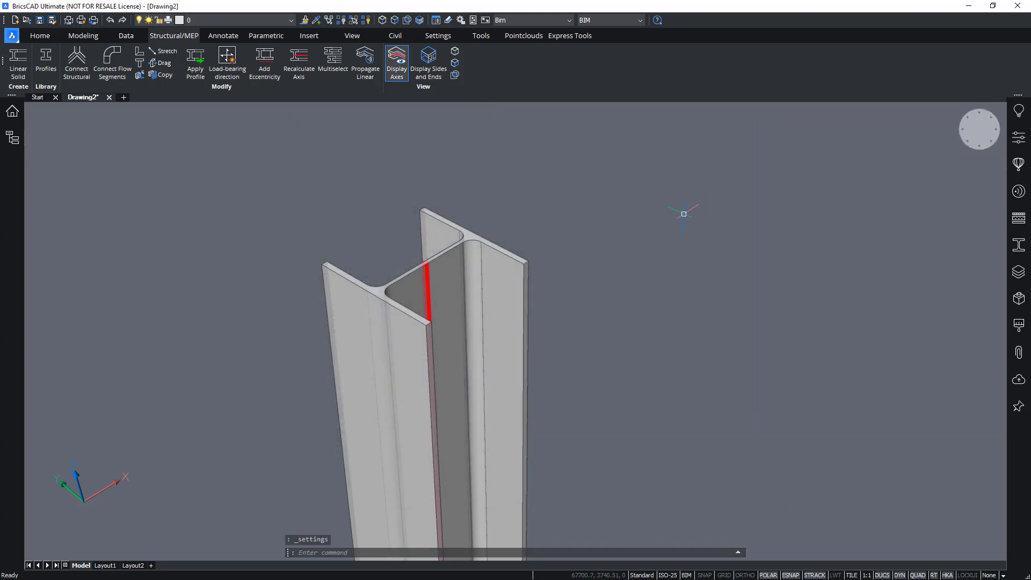
type("L")
key("Return")
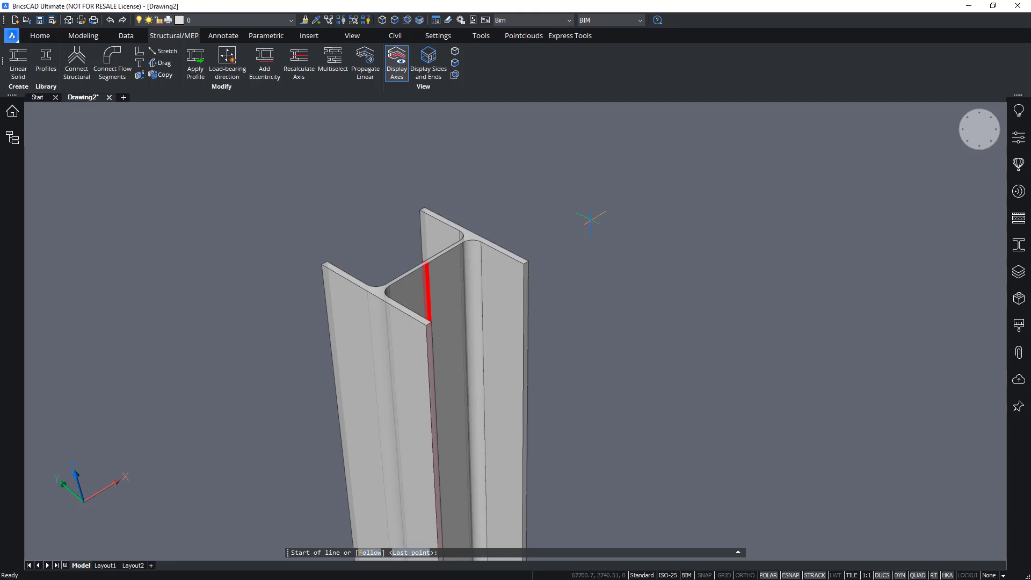
middle_click_drag(591, 219, 480, 346, "shift")
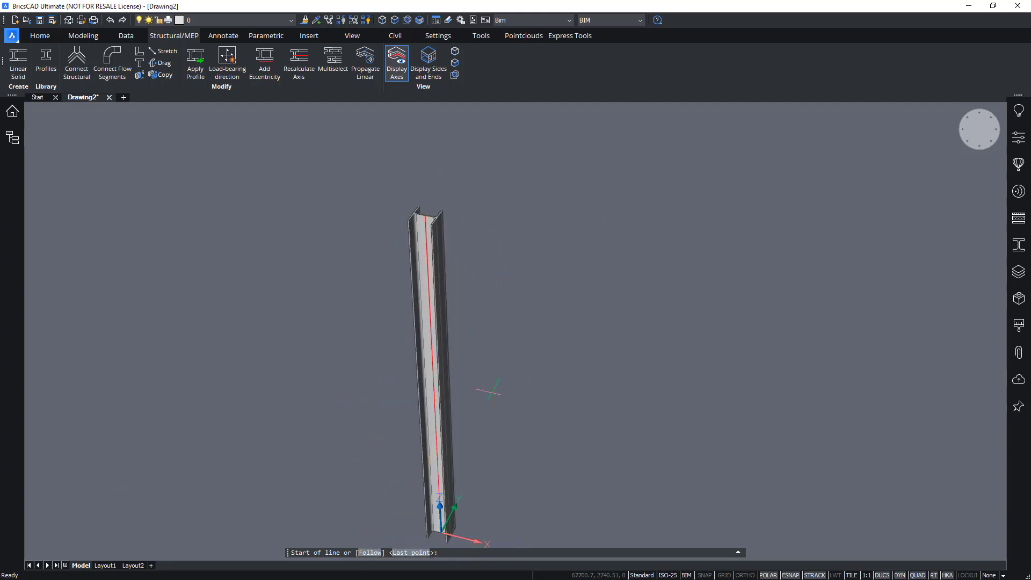
middle_click_drag(543, 388, 509, 322, "shift")
scroll(539, 354, "down", 4)
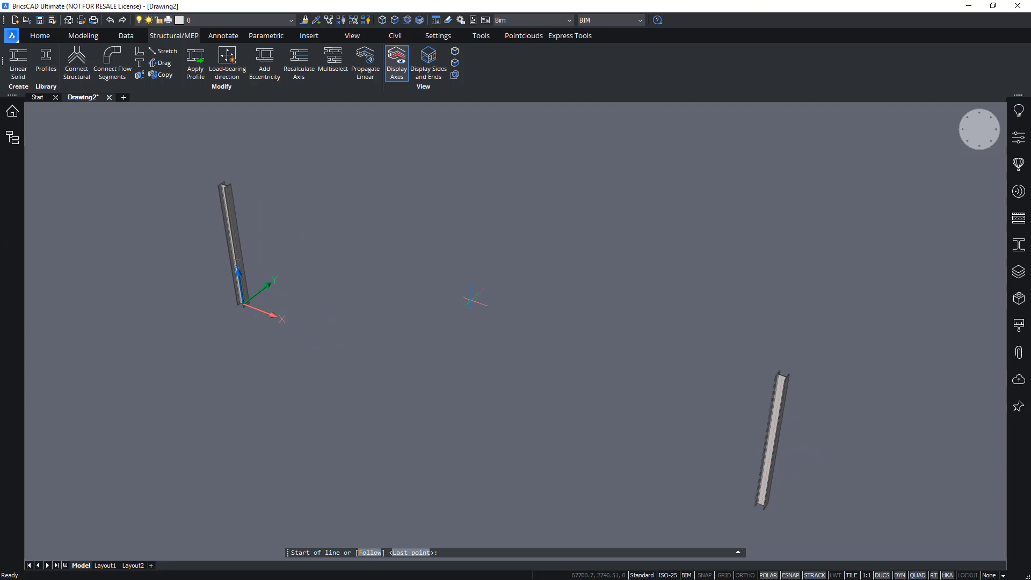
key("Escape")
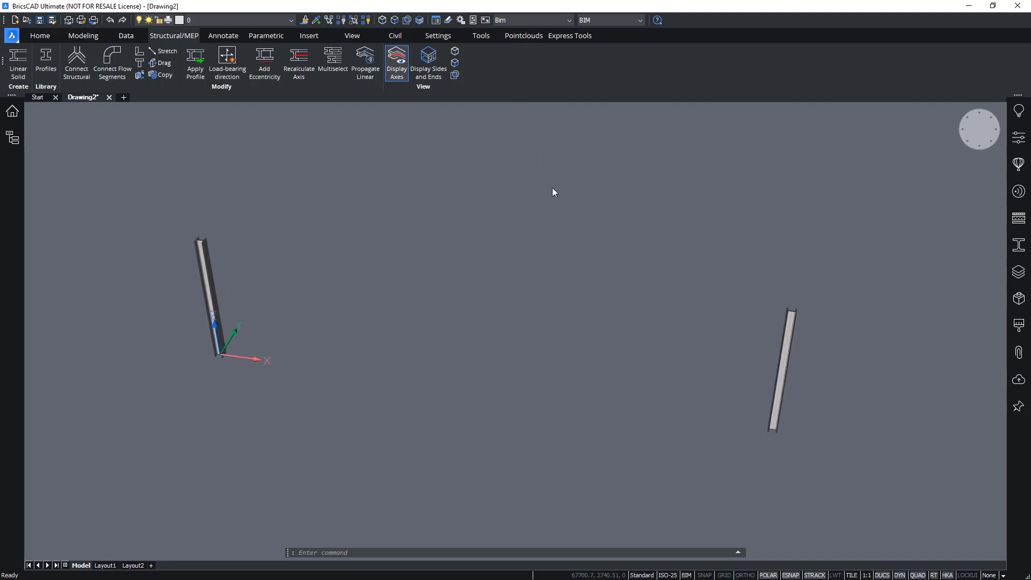
Draw a line connecting the top axis endpoints of the two facing columns
middle_click_drag(541, 168, 554, 190, "shift")
scroll(539, 301, "down", 3)
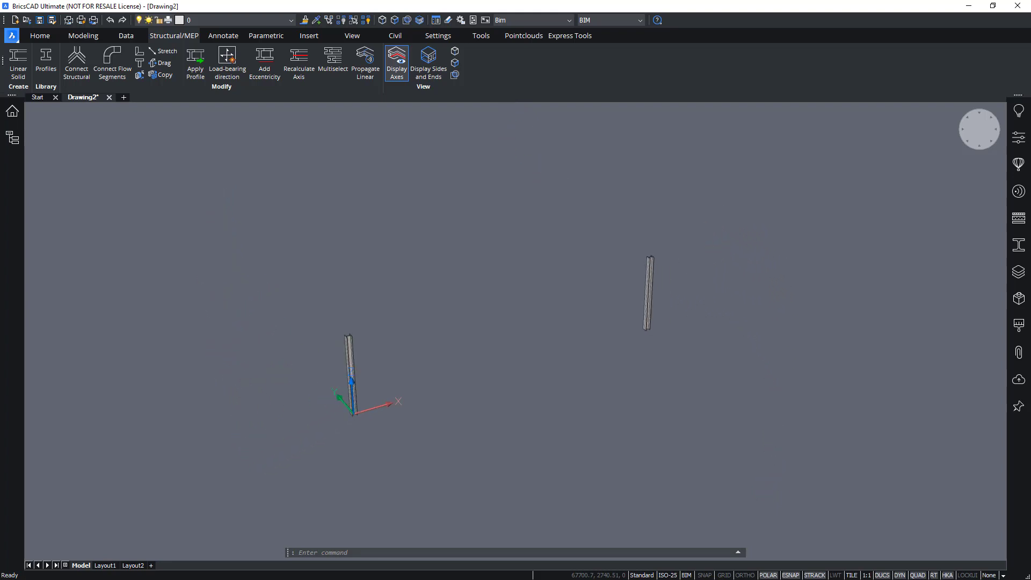
scroll(567, 245, "up", 5)
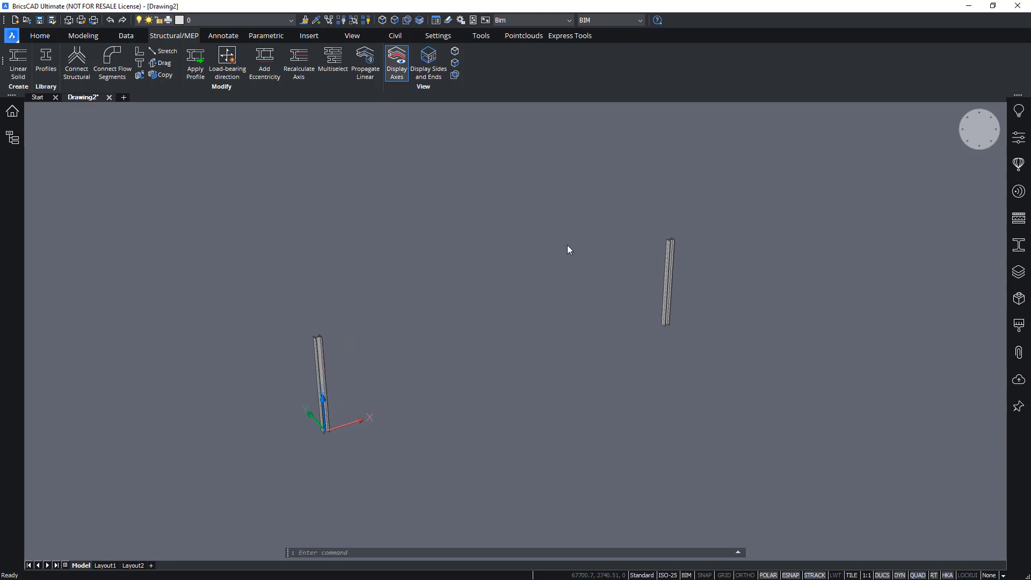
scroll(566, 245, "up", 1)
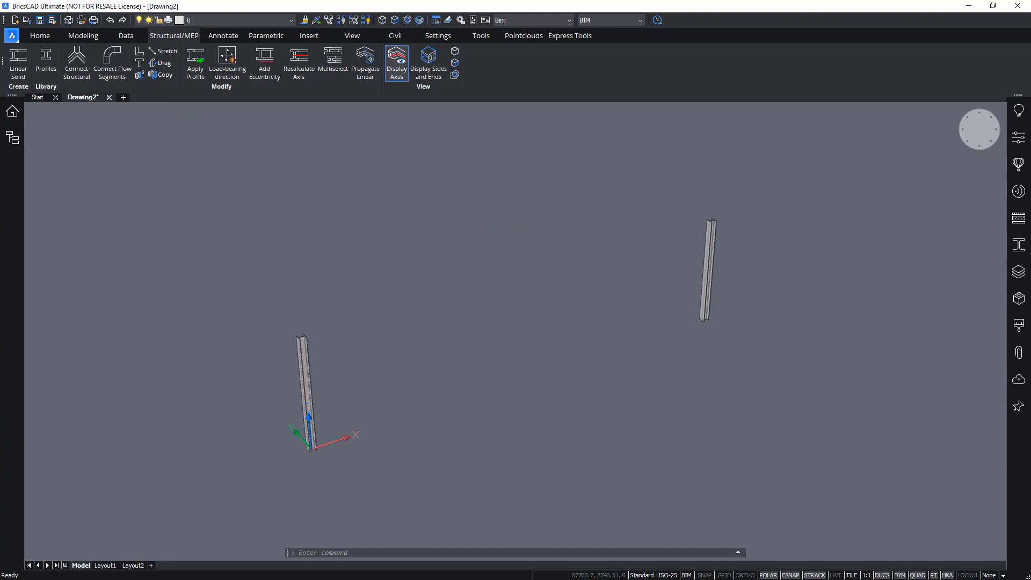
scroll(602, 315, "up", 1)
type("L")
key("Return")
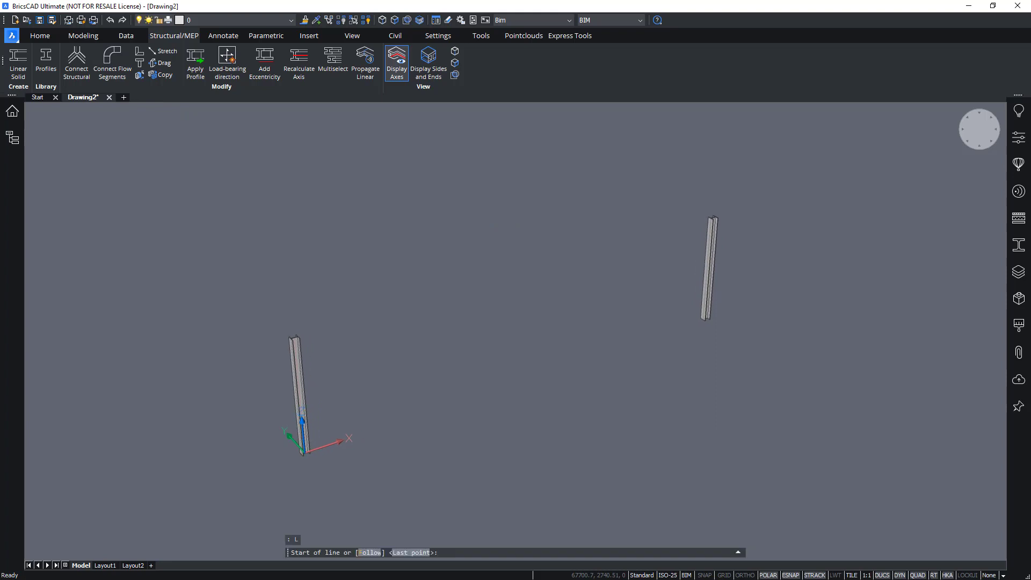
scroll(580, 322, "up", 1)
scroll(558, 278, "up", 1)
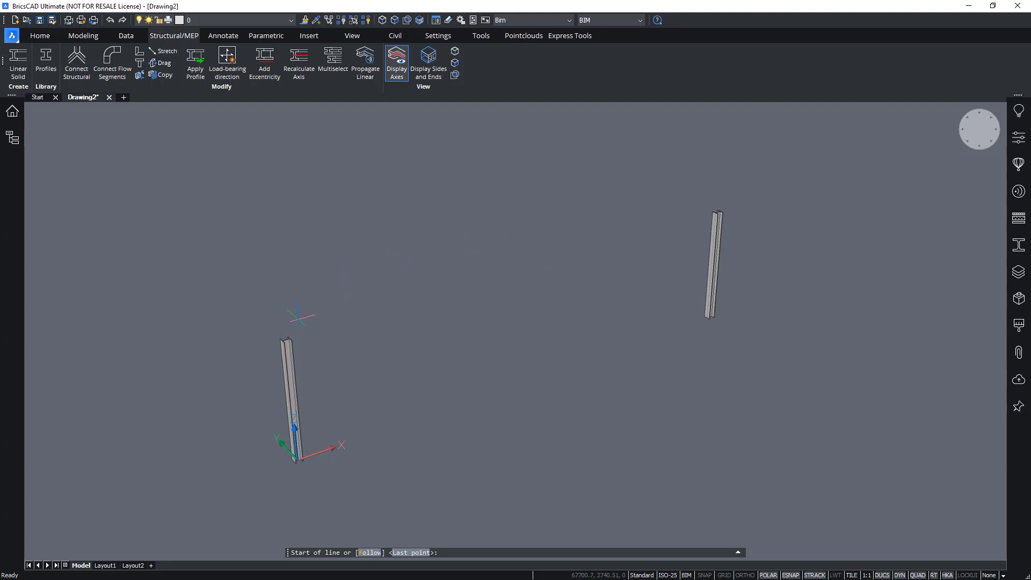
left_click(287, 339)
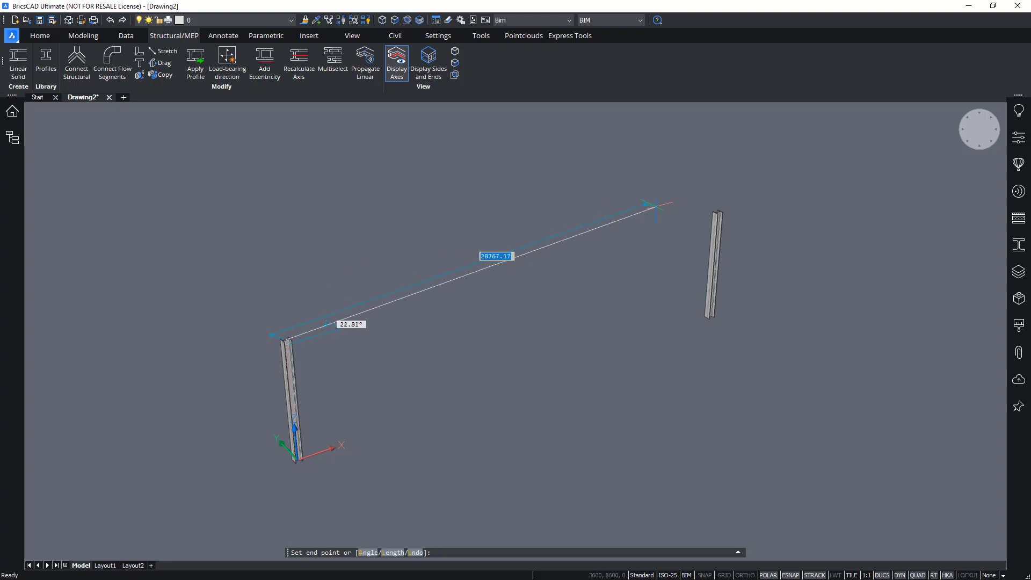
left_click(717, 211)
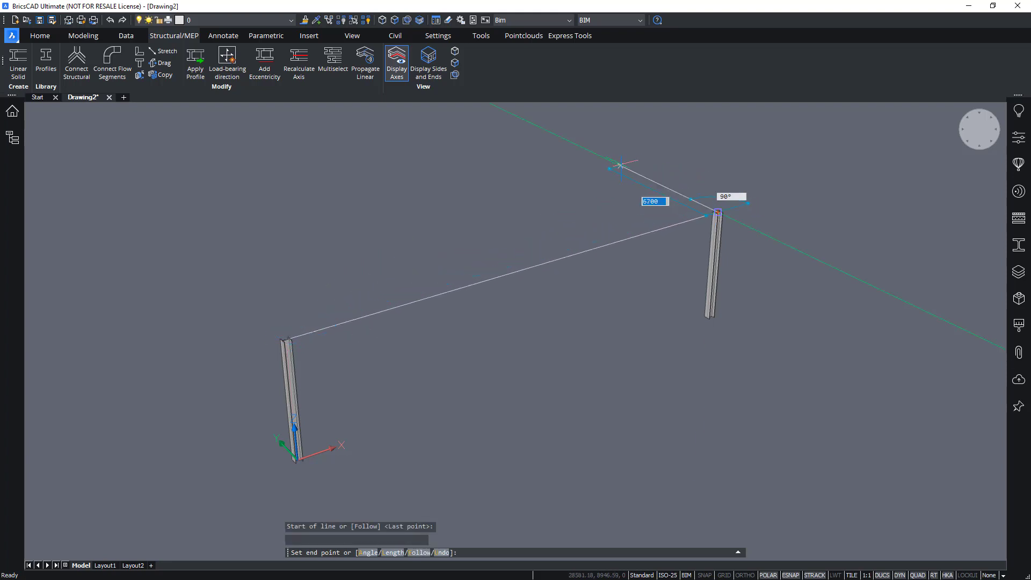
key("Return")
Move the line between the column tops straight down by about 500 mm
middle_click_drag(492, 156, 574, 306, "shift")
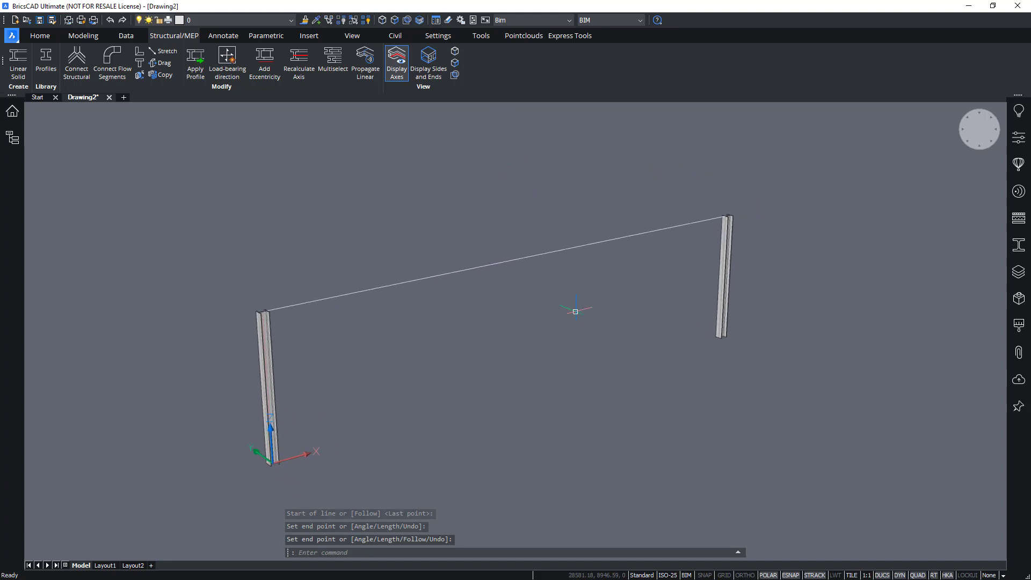
left_click(555, 252)
left_click(525, 214)
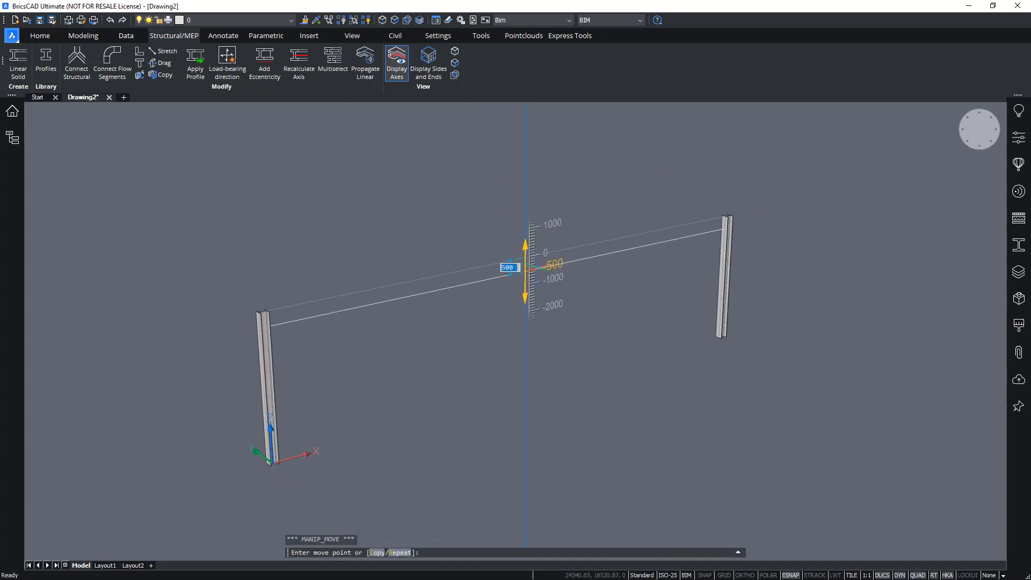
key("Escape")
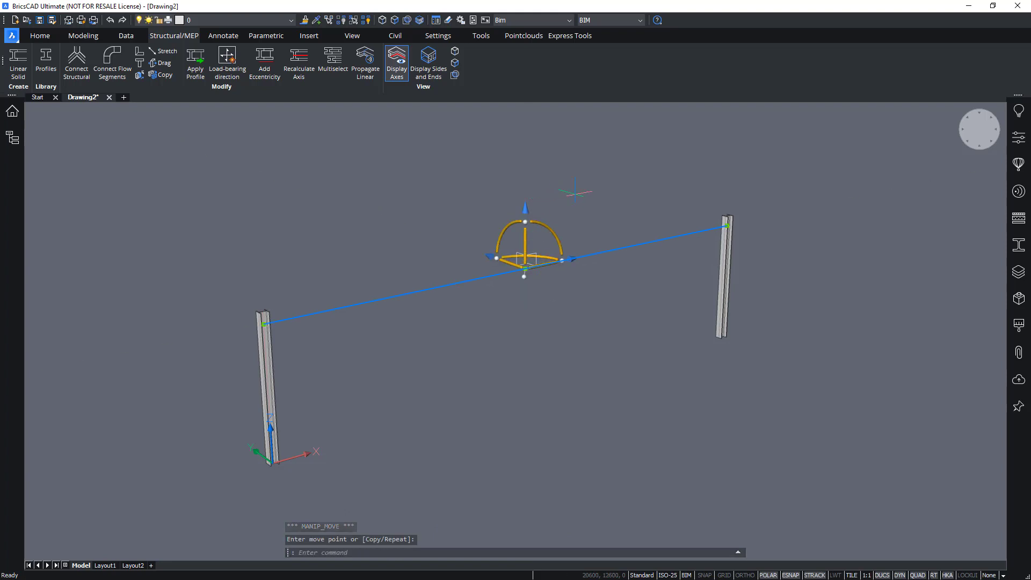
key("Escape")
Draw a vertical line about 1400 mm long upward from the midpoint of the line between the columns
type("l")
key("Return")
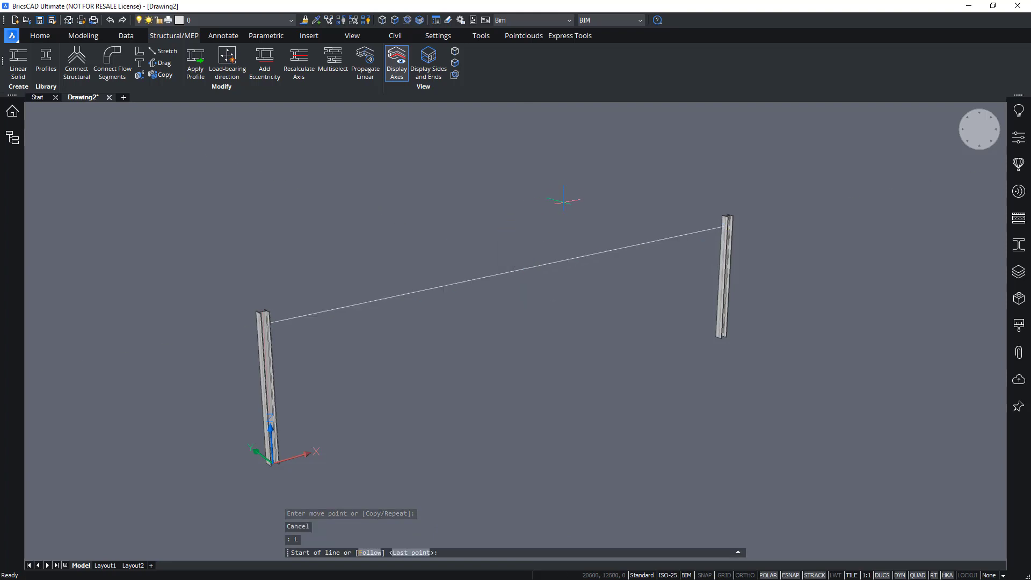
left_click(525, 268)
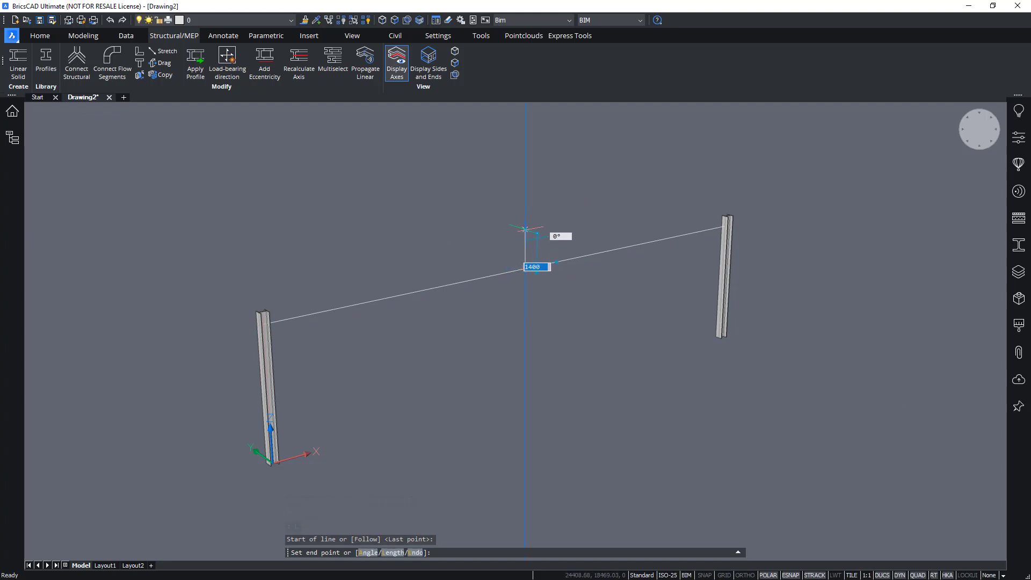
left_click(525, 226)
key("Return")
Draw a sloping line from the top of the vertical line to the top axis endpoint of the column at the origin
middle_click_drag(552, 169, 580, 165, "shift")
type("L")
key("Return")
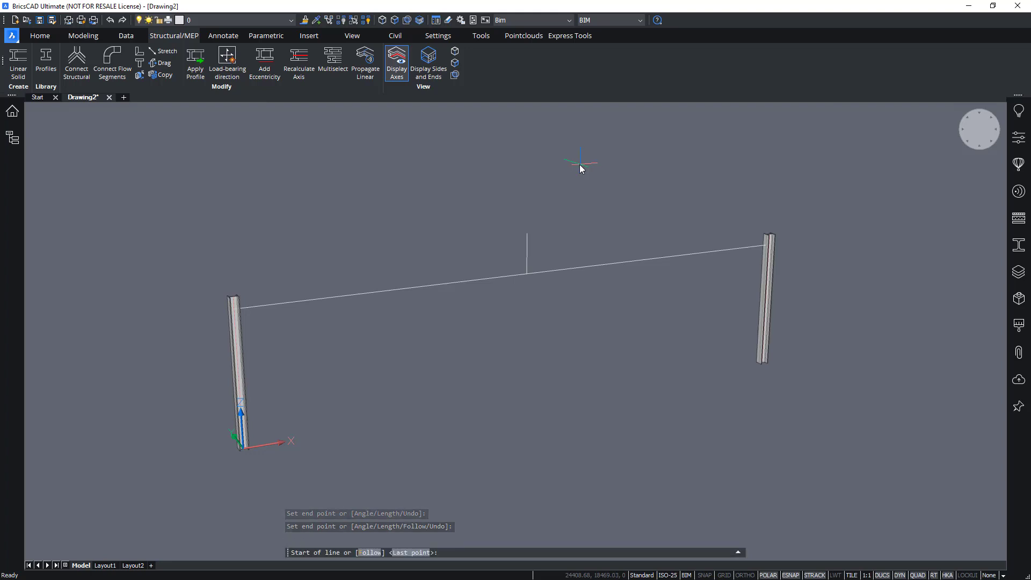
left_click(526, 233)
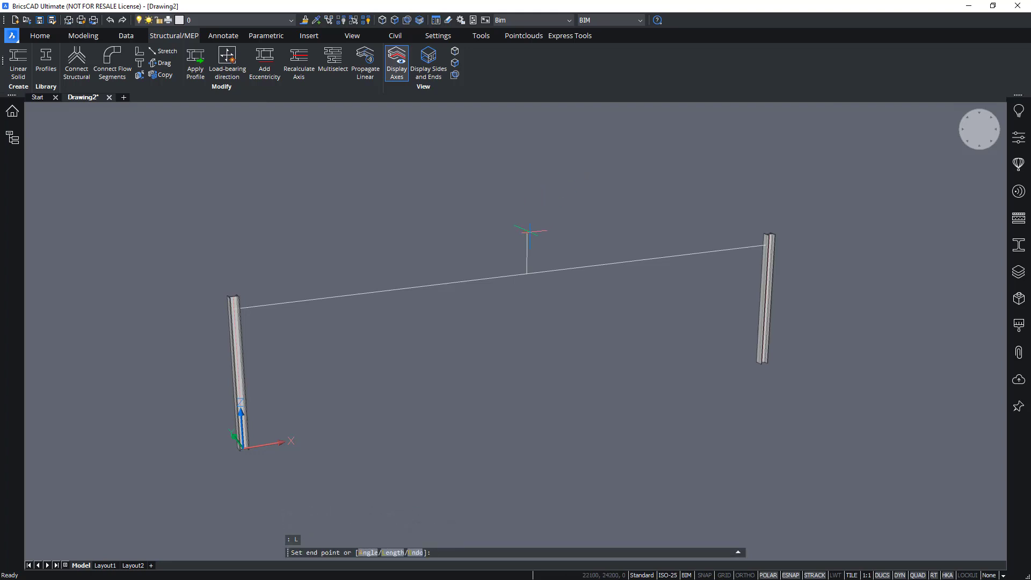
left_click(231, 293)
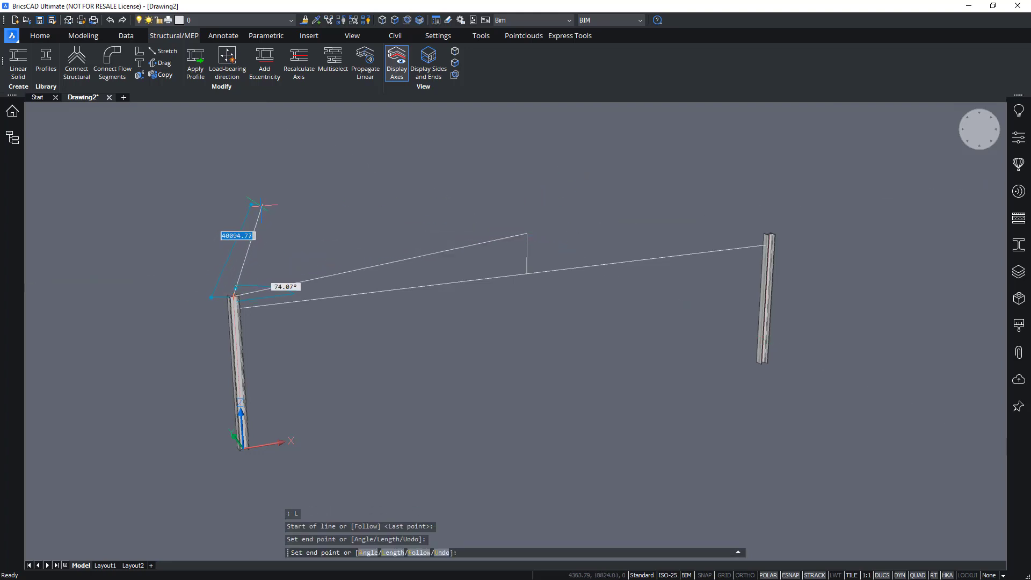
Divide the 20 m horizontal line between the two columns into 20 segments
key("Return")
middle_click_drag(209, 310, 163, 293, "shift")
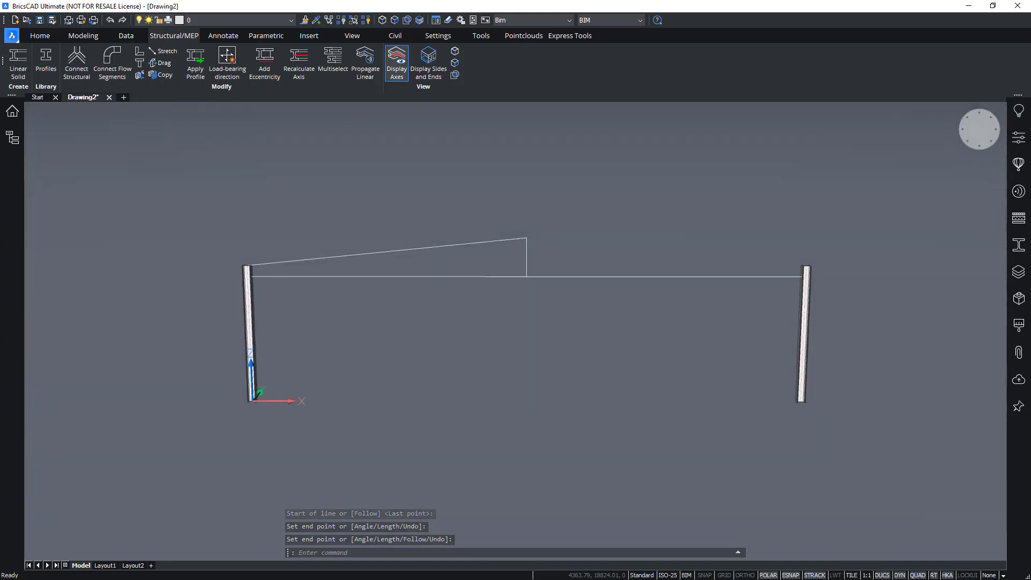
scroll(413, 240, "up", 5)
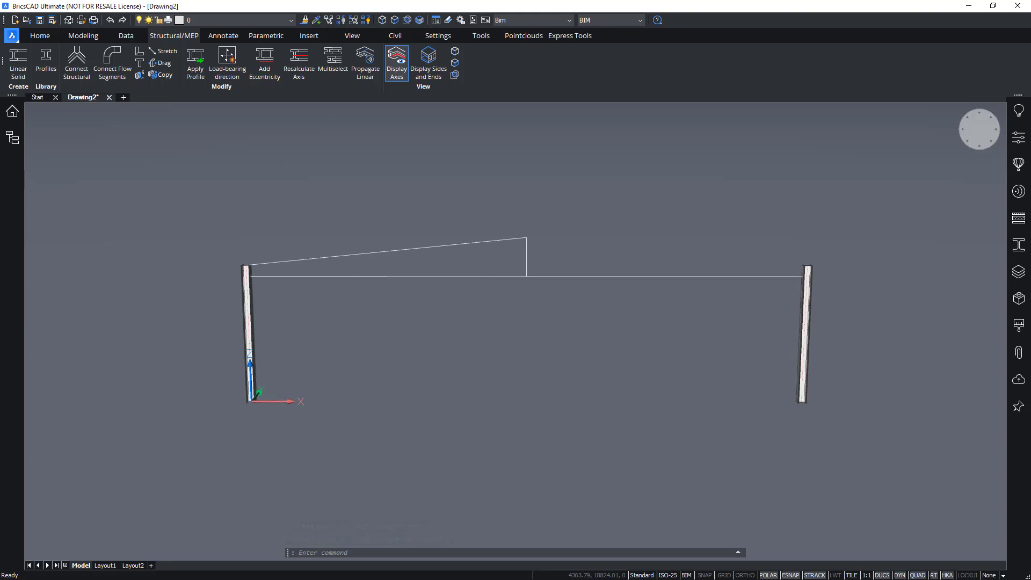
scroll(434, 236, "up", 1)
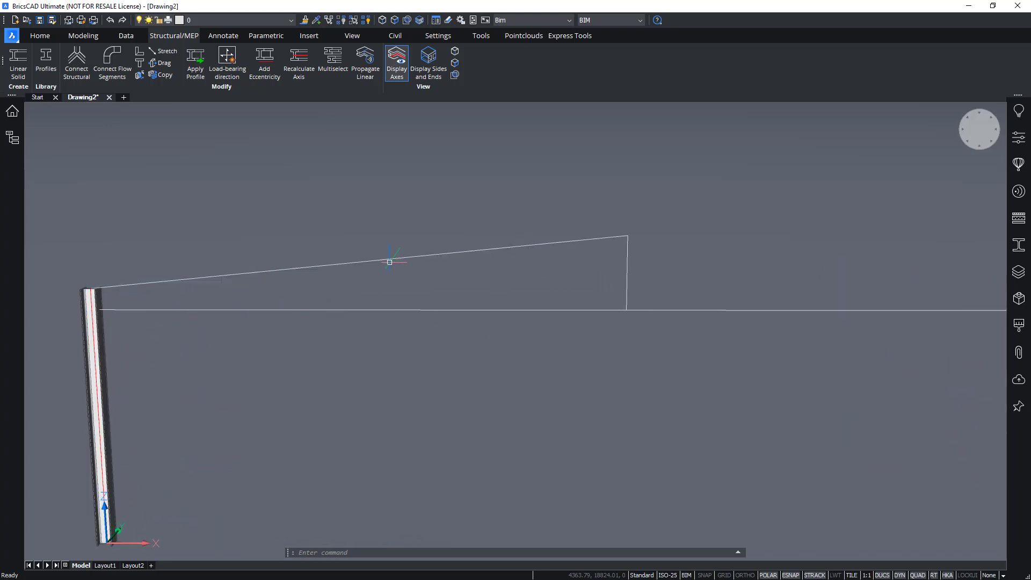
mouse_move(626, 255)
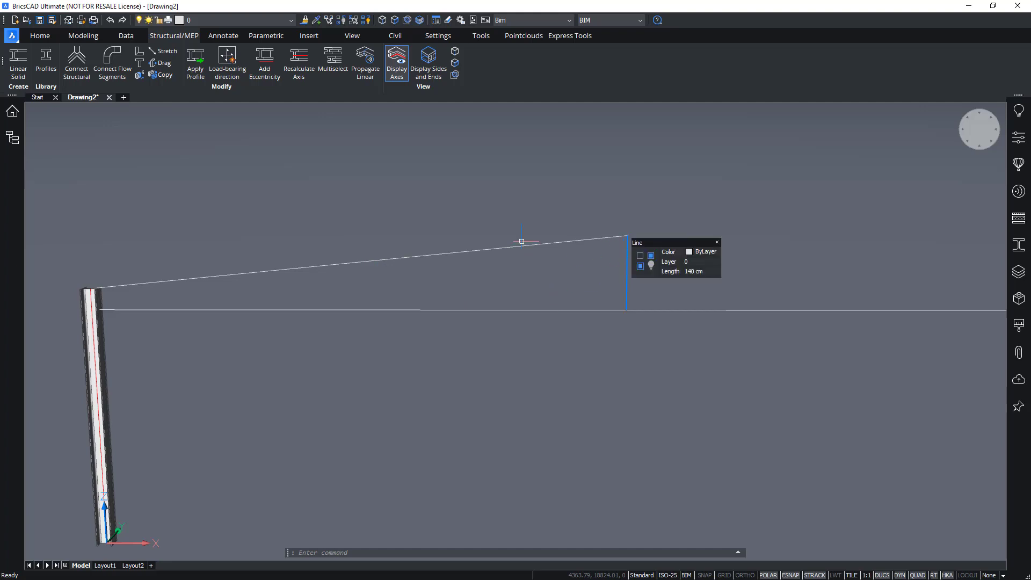
scroll(370, 198, "up", 2)
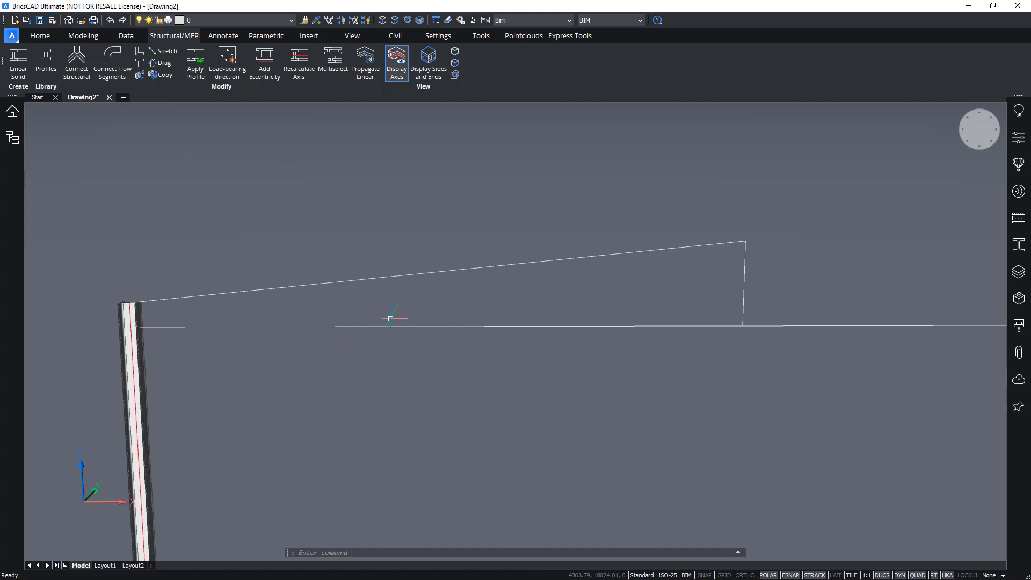
scroll(592, 365, "down", 2)
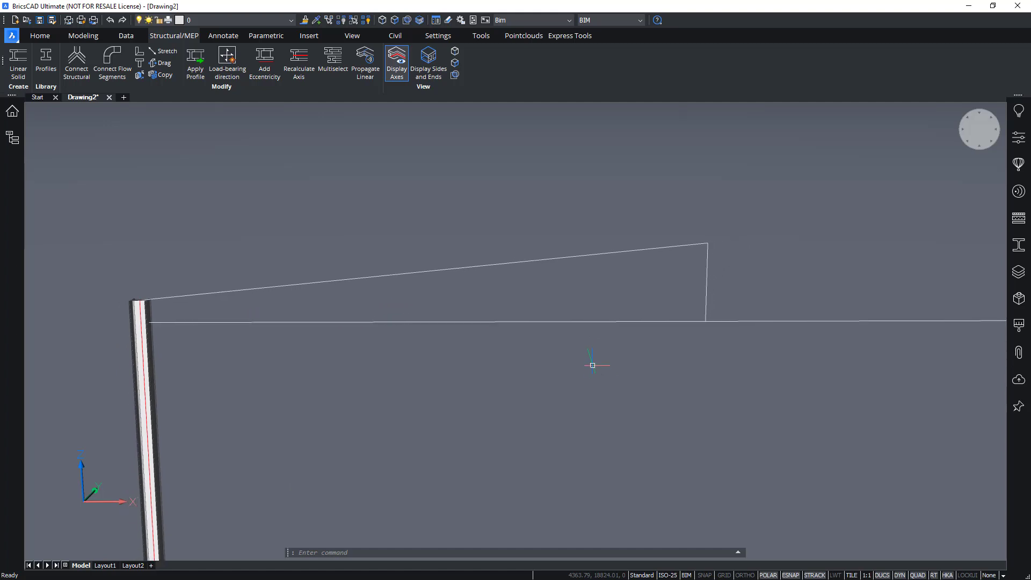
left_click(524, 322)
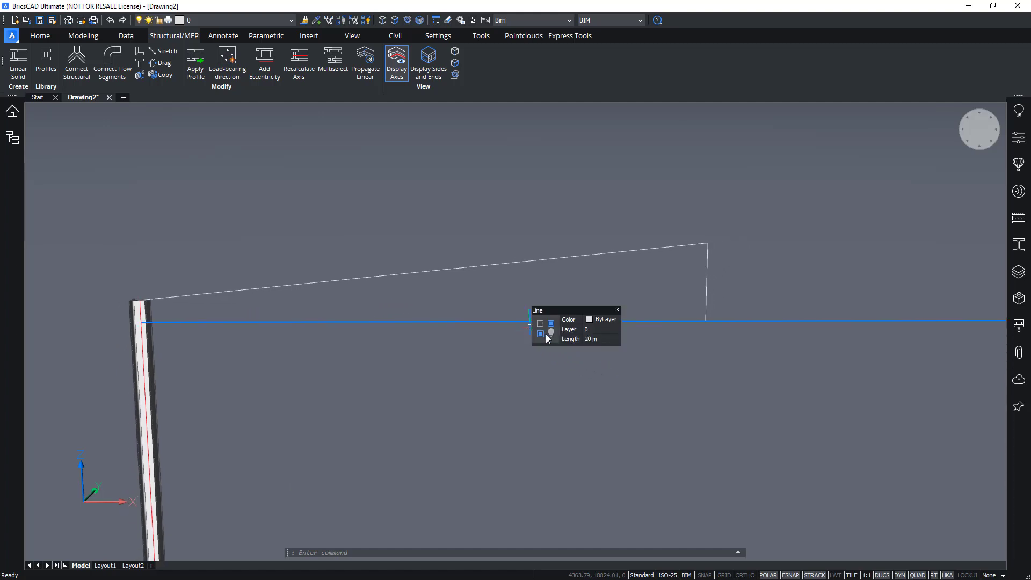
mouse_move(573, 355)
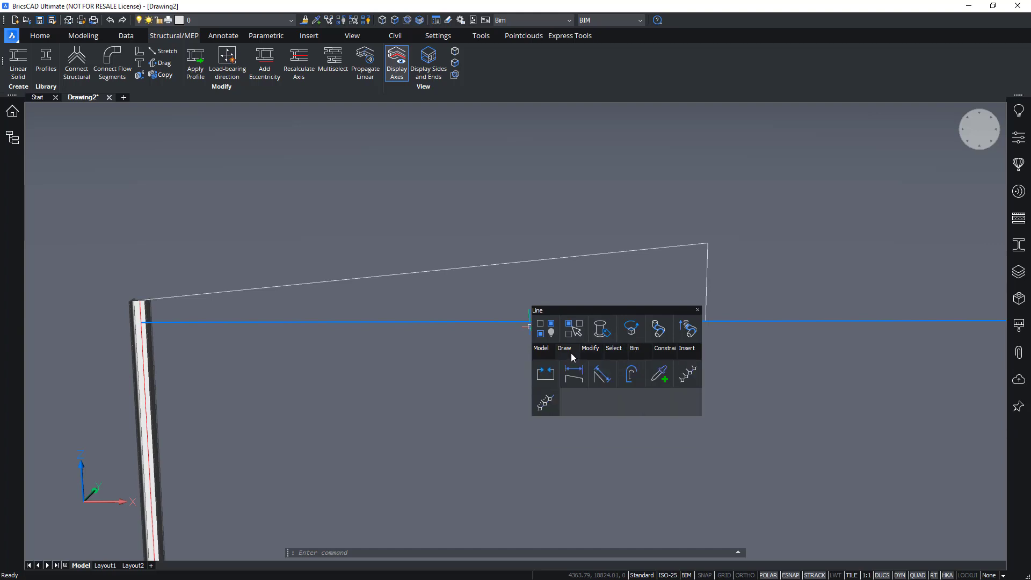
left_click(688, 376)
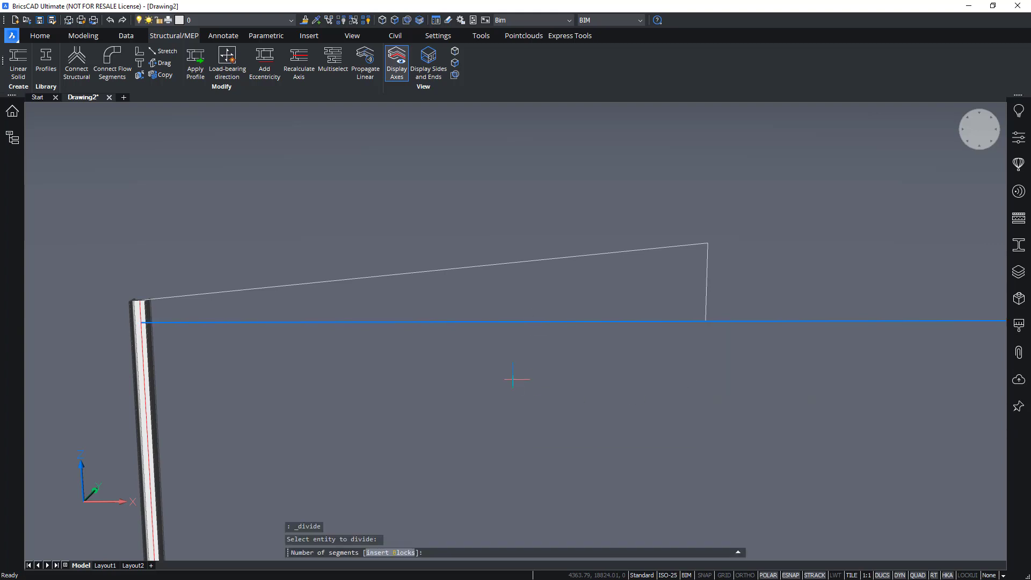
type("20")
key("Return")
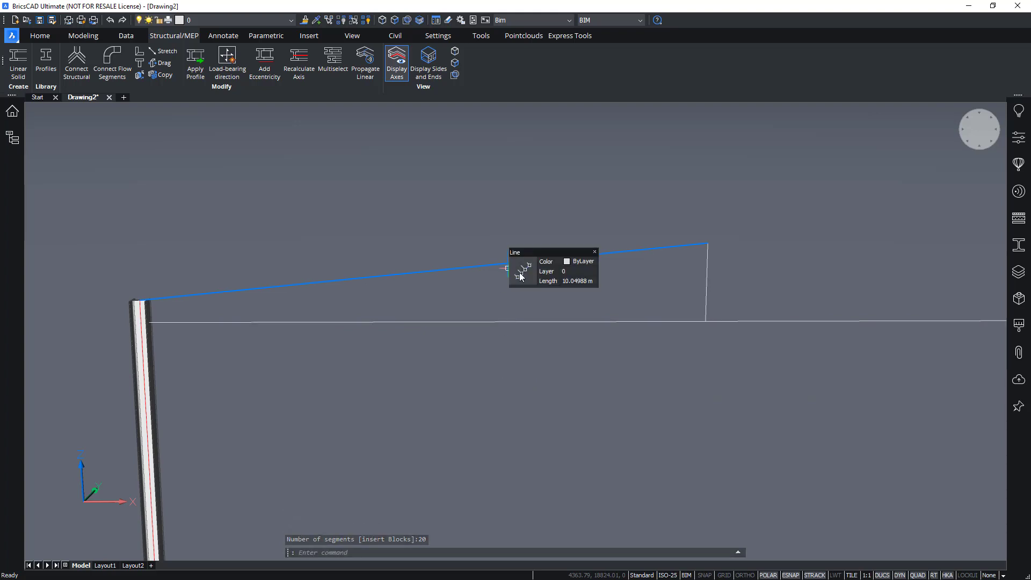
Divide the sloping line between the origin column and the top of the vertical line into 10 segments
left_click(521, 275)
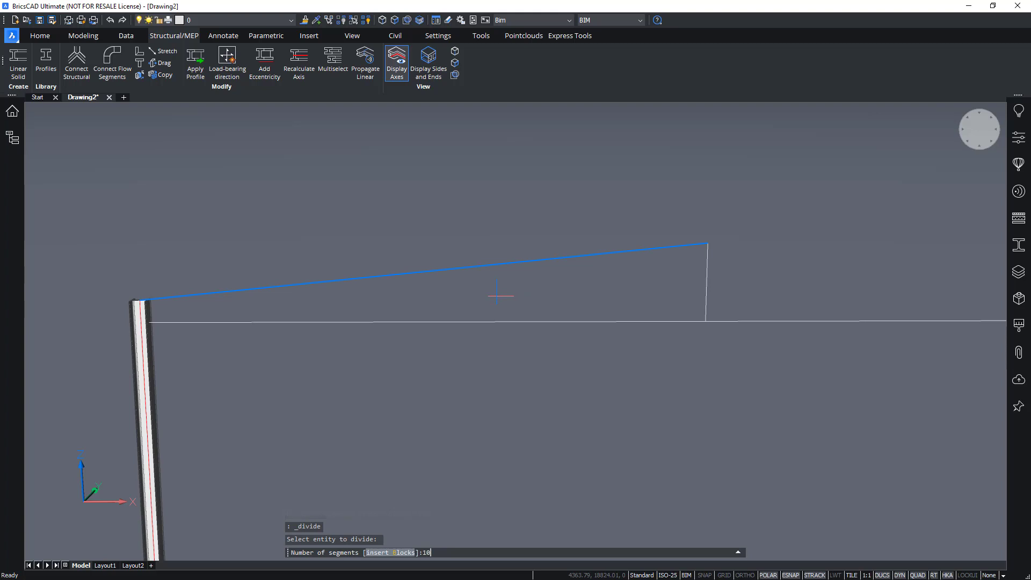
type("10")
key("Return")
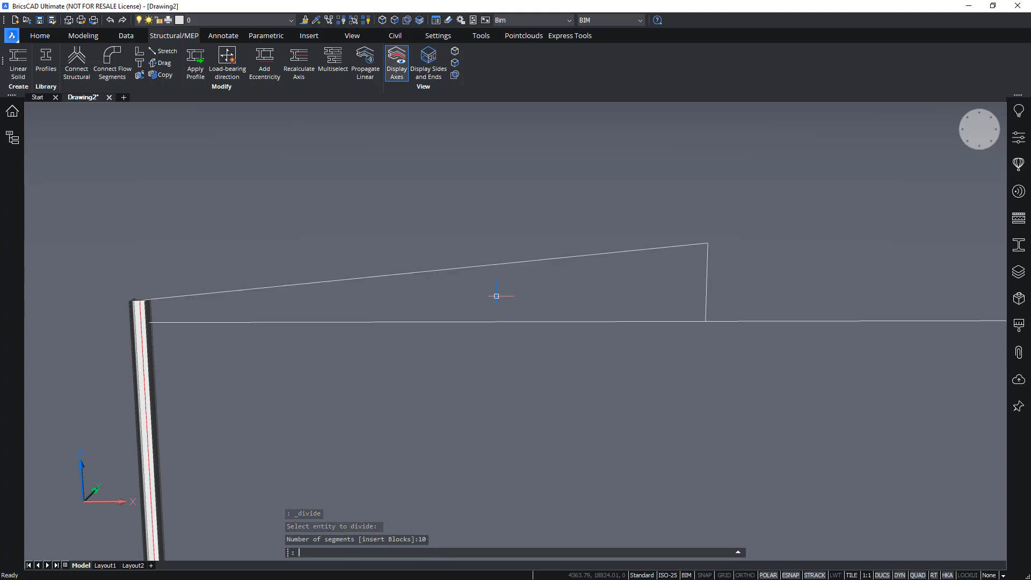
Start a zigzag line at the horizontal line's origin-column end, up to the sloping line's first division point and down to the horizontal line's second
type("L")
key("Return")
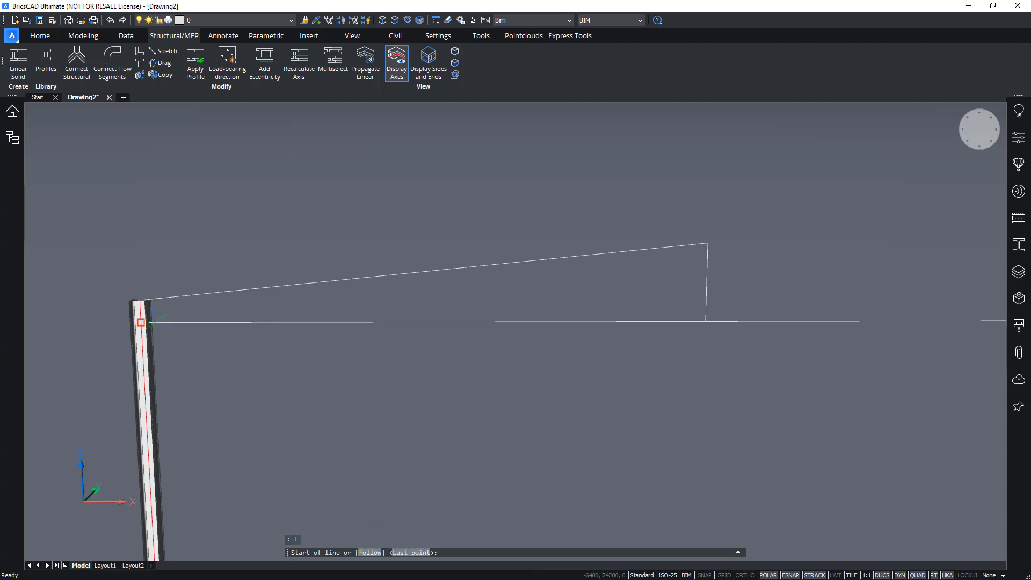
left_click(146, 321)
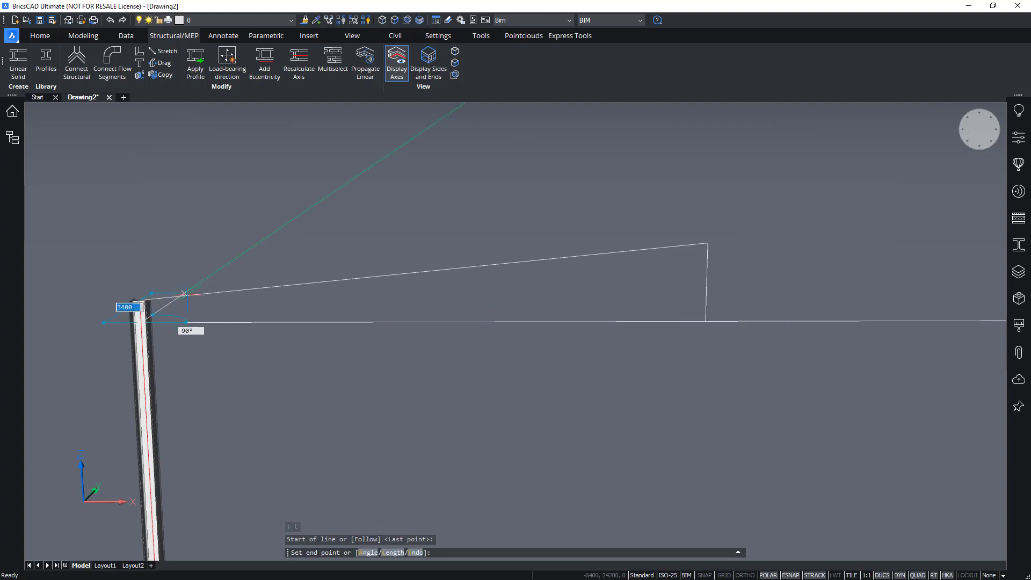
left_click(197, 295)
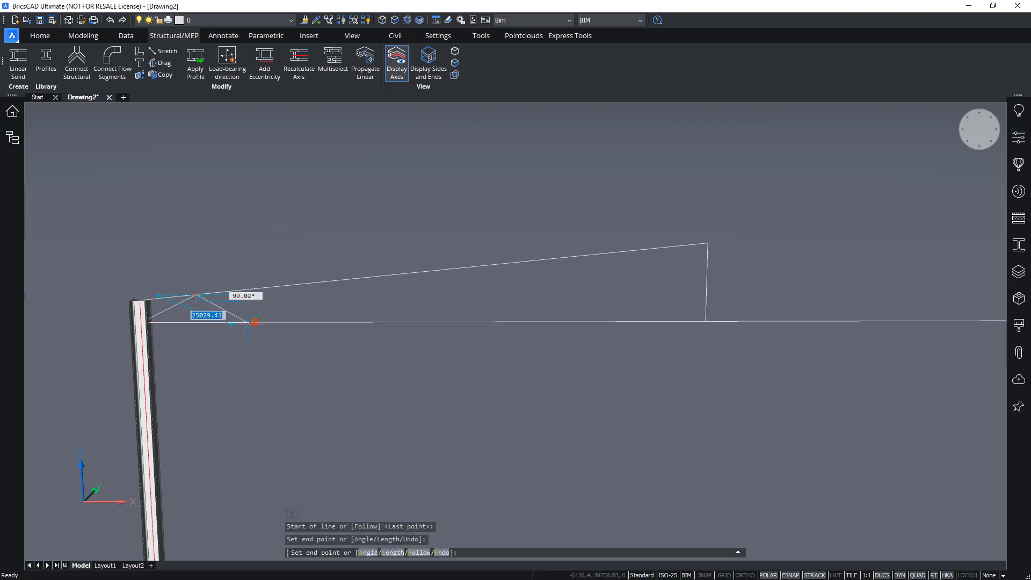
right_click(796, 576)
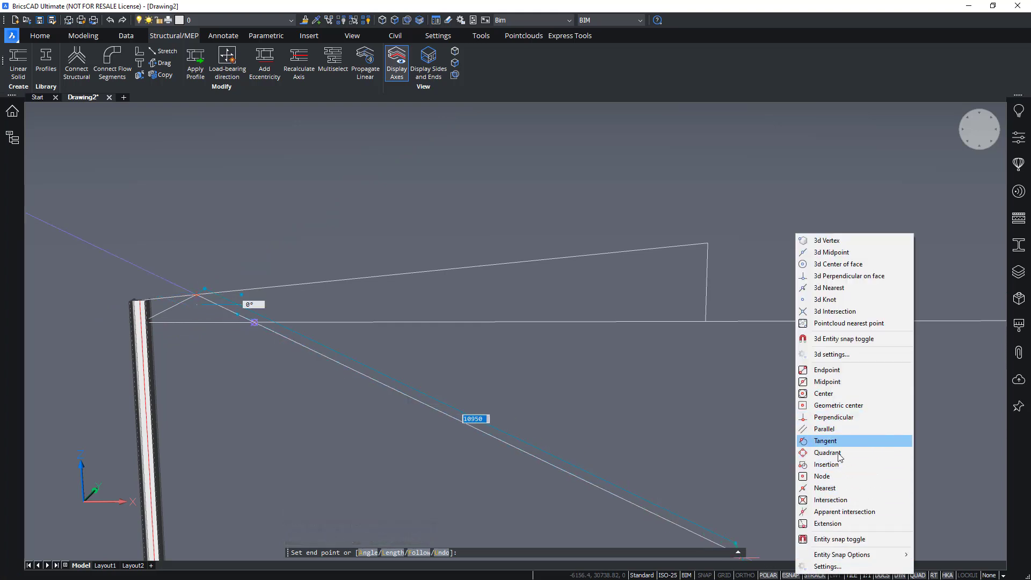
left_click(658, 7)
left_click(255, 321)
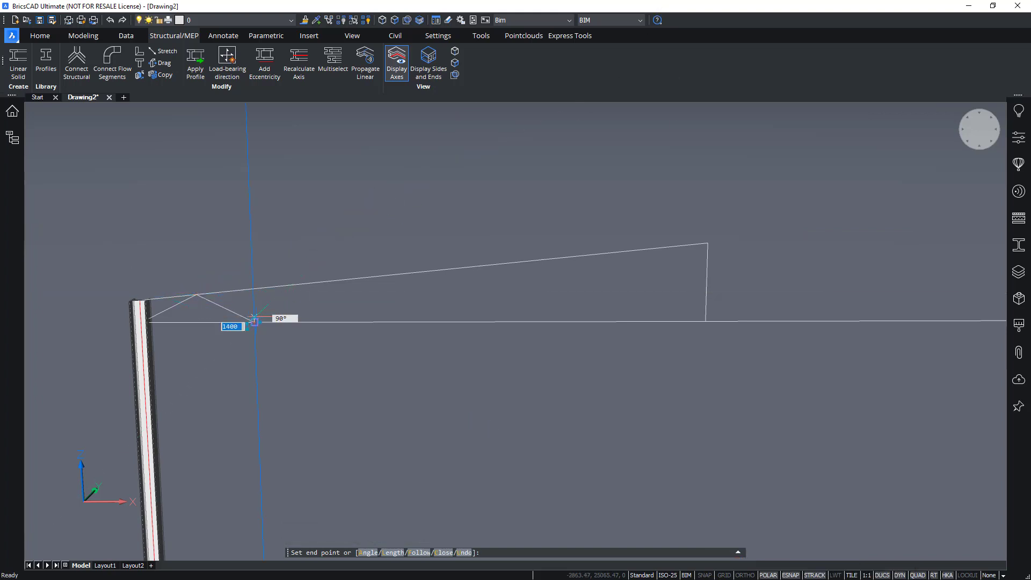
Continue the zigzag through every second division point, alternating between the sloping and horizontal lines, and end it at the foot of the vertical line
left_click(311, 283)
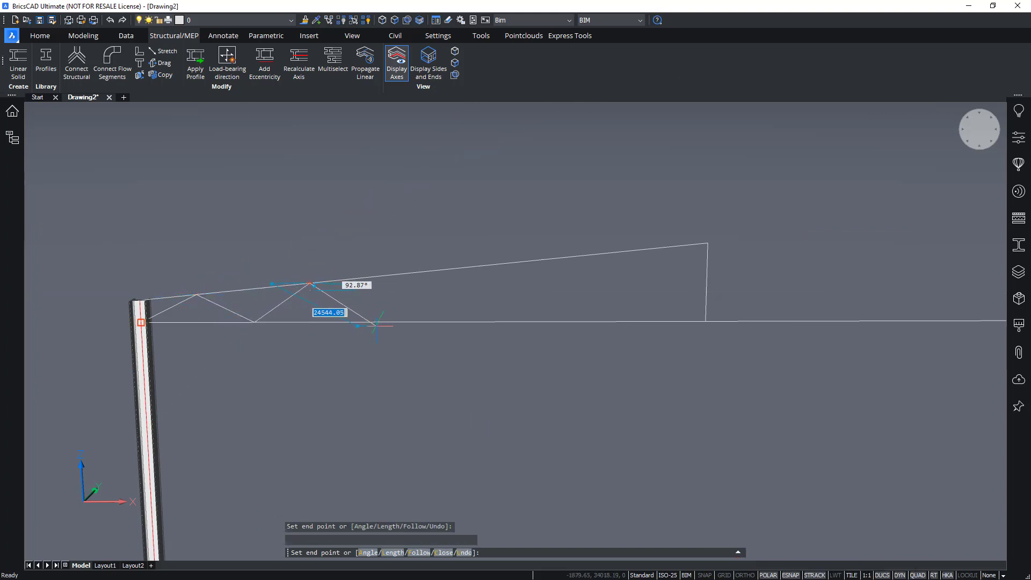
left_click(368, 322)
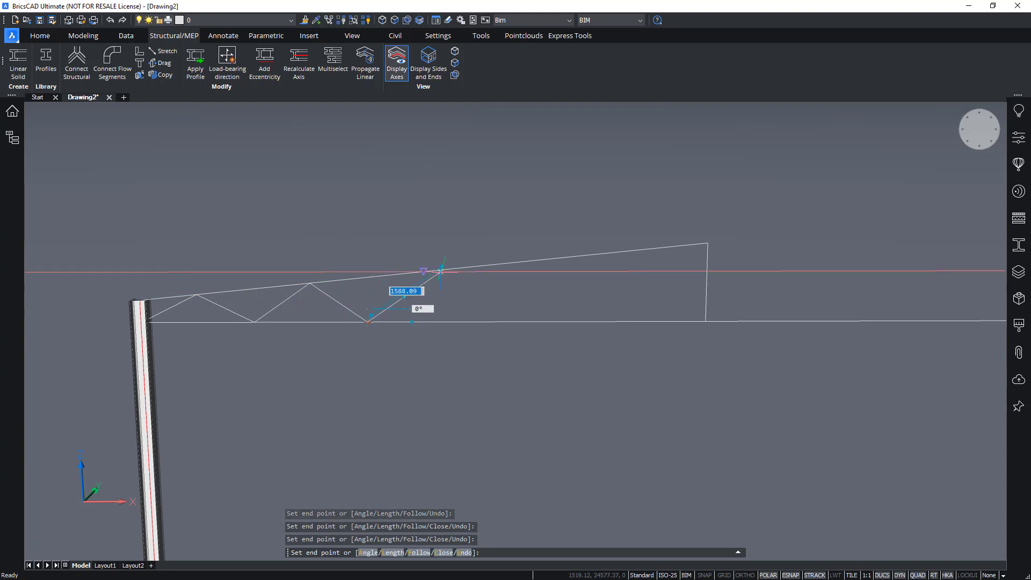
left_click(424, 273)
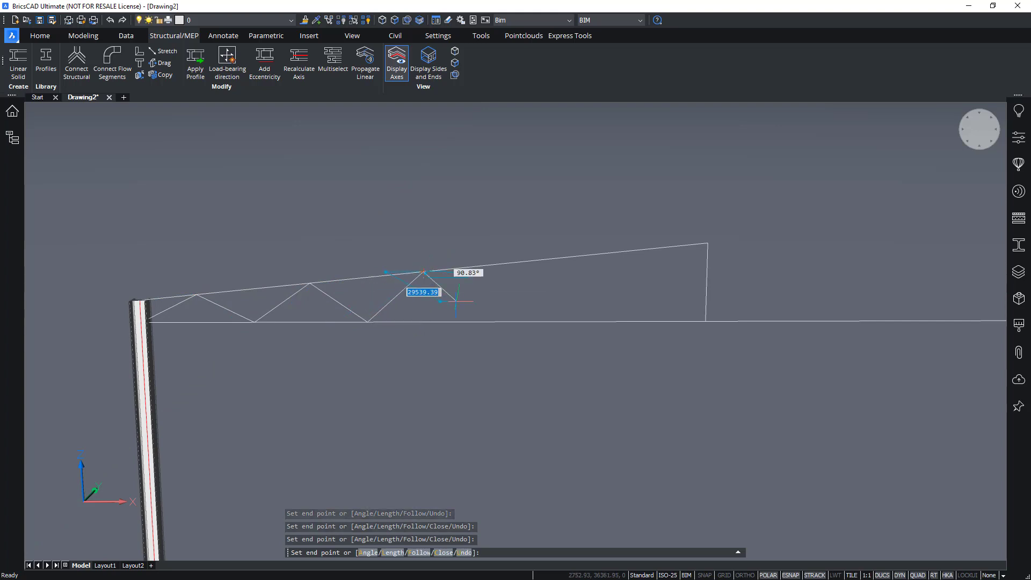
left_click(481, 323)
left_click(537, 261)
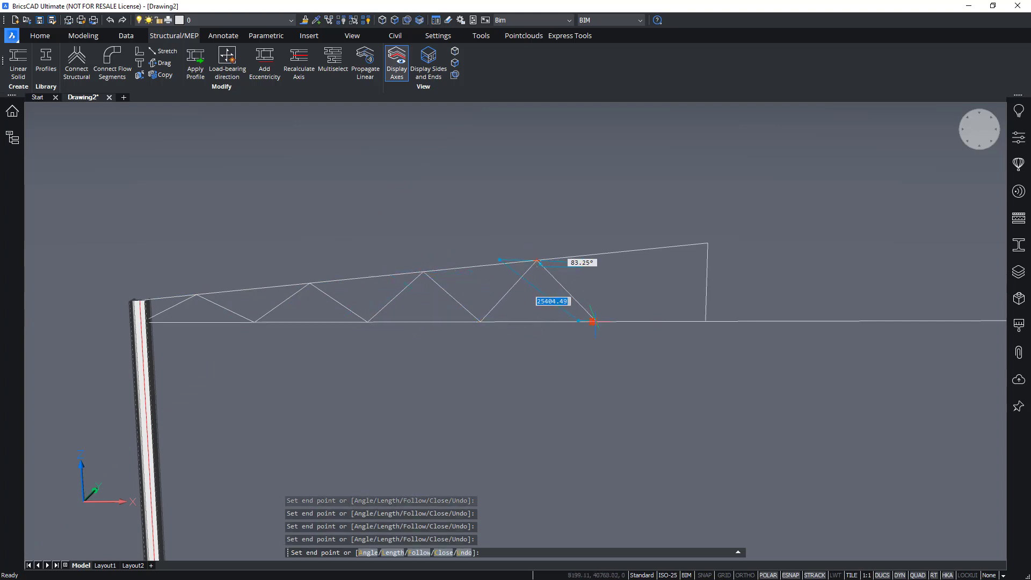
left_click(593, 321)
left_click(650, 248)
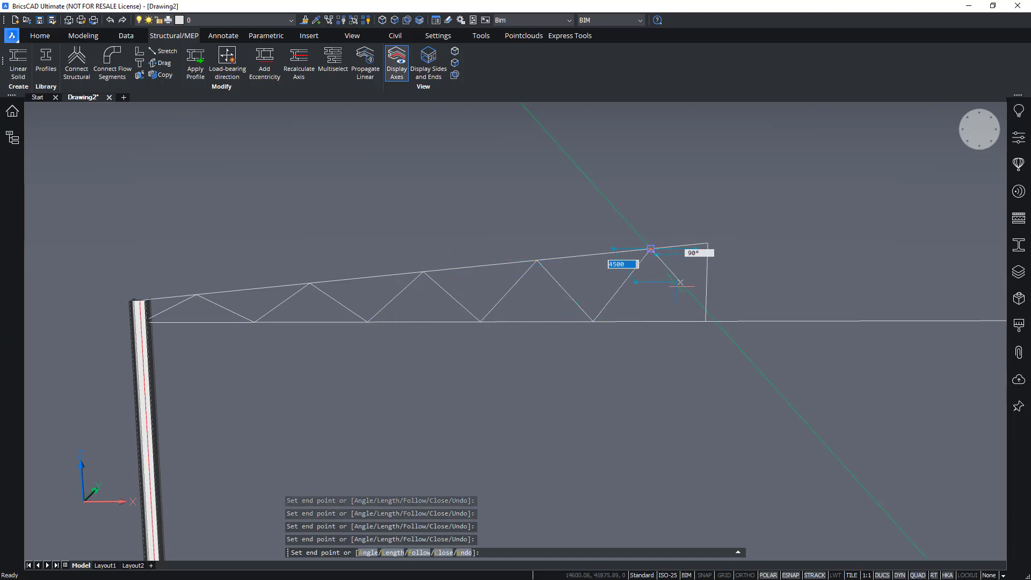
left_click(706, 320)
key("Return")
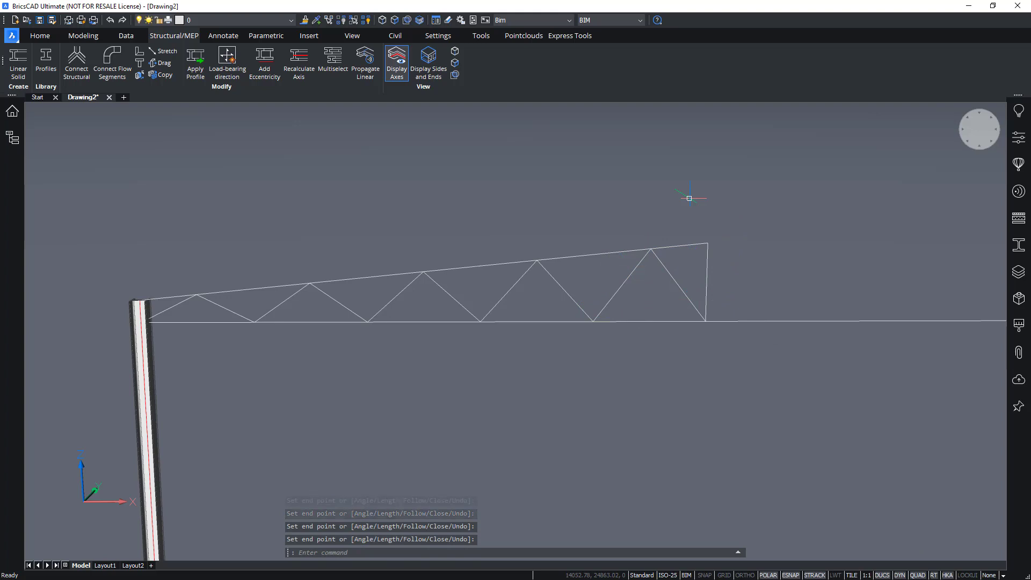
Select all Point entities through the drawing's structure tree and delete them
mouse_move(689, 199)
middle_mouse_down("shift")
mouse_move(492, 165)
mouse_move(685, 198)
middle_mouse_up("shift")
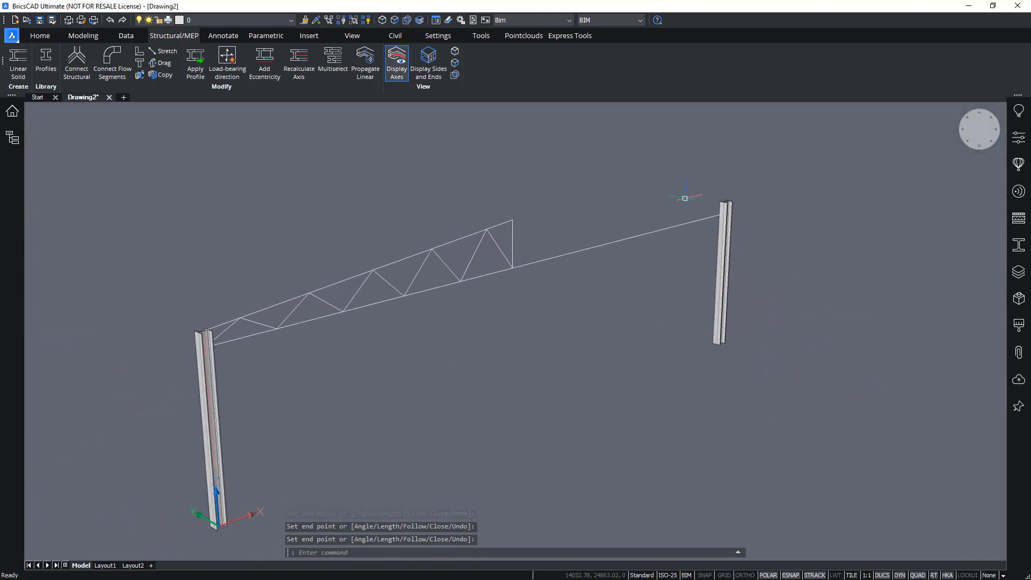
left_click(509, 261)
key("Escape")
scroll(365, 457, "up", 1)
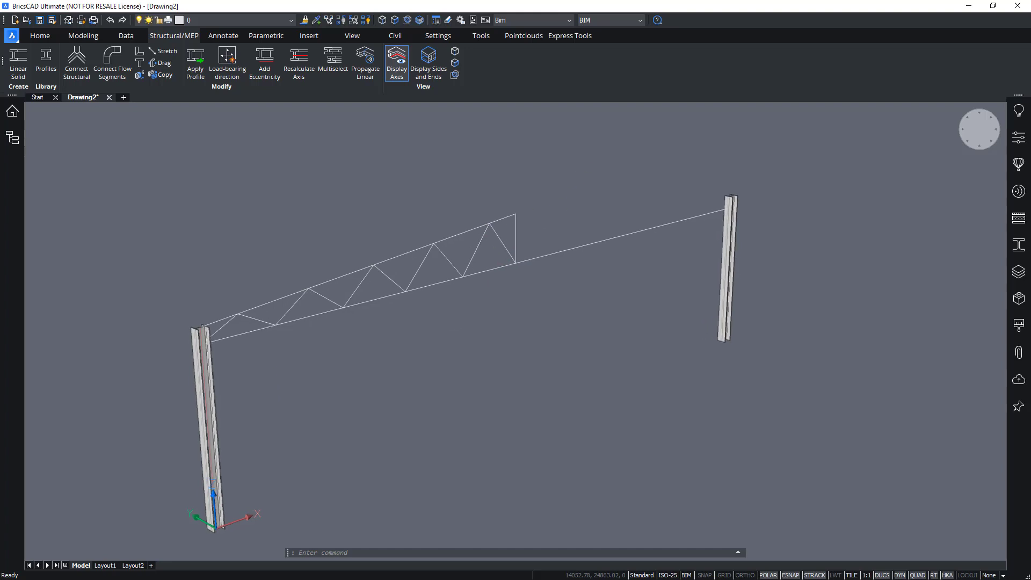
left_click(12, 138)
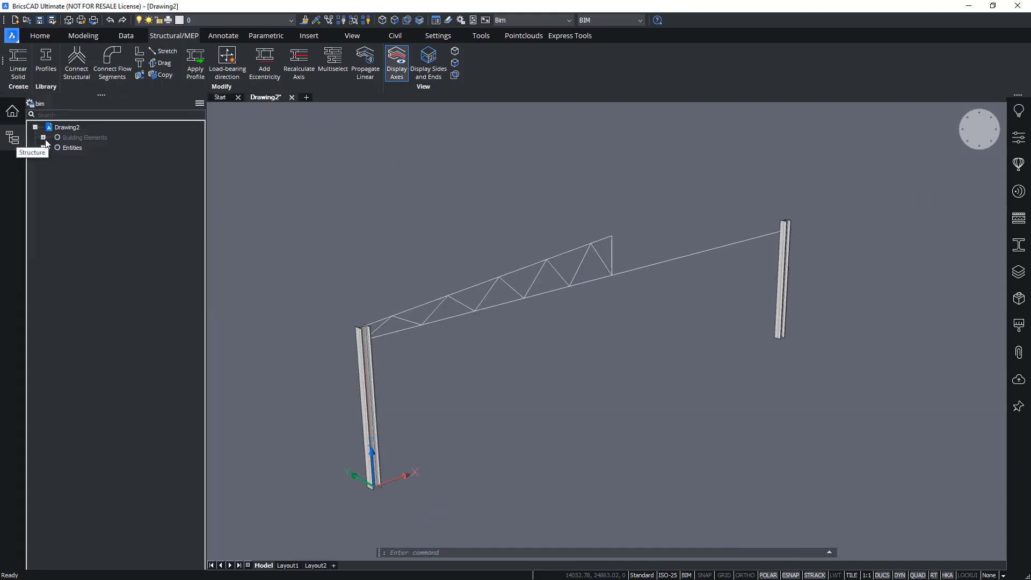
left_click(43, 137)
left_click(44, 158)
left_click(92, 189)
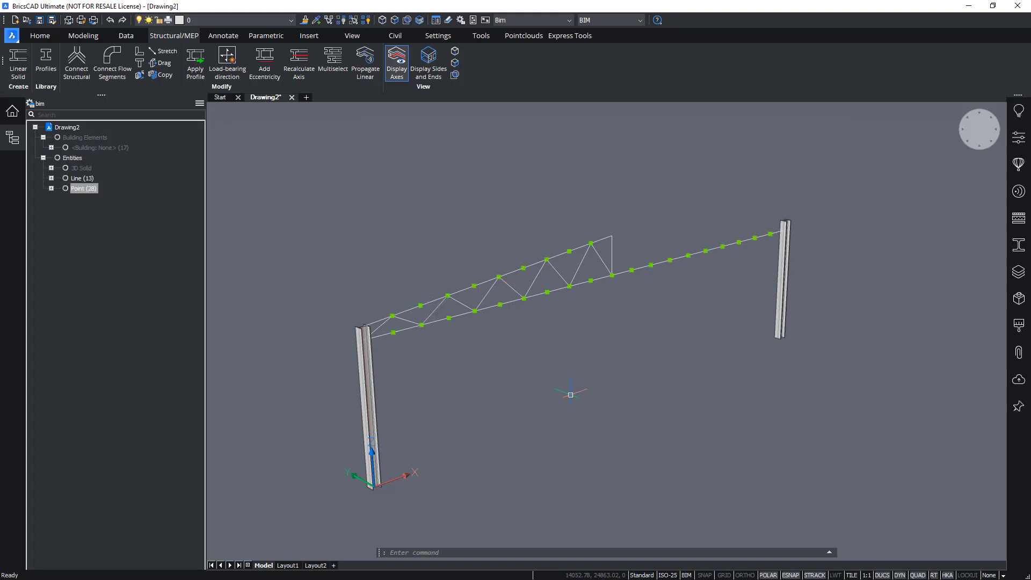
key("Delete")
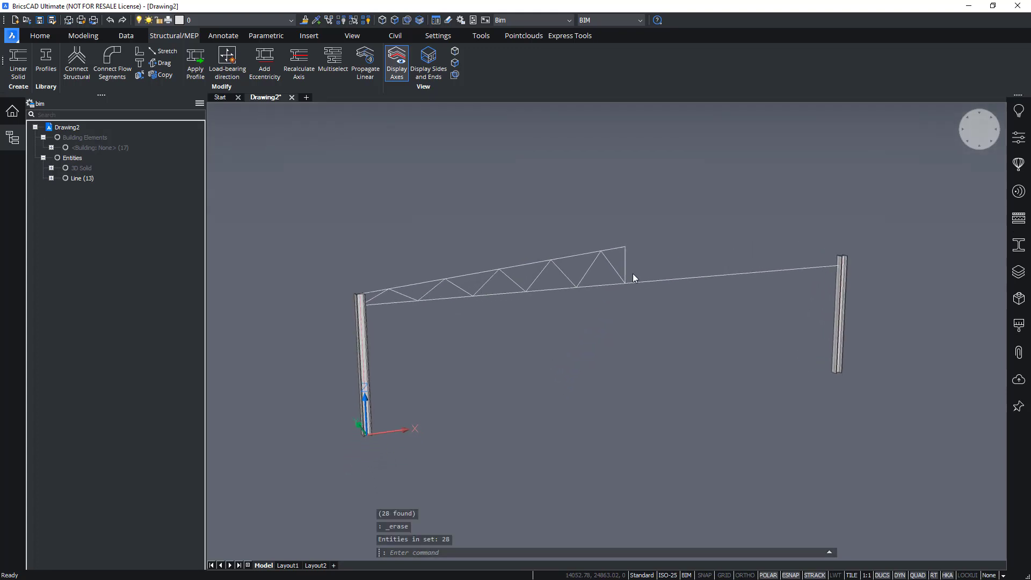
Make a mirrored copy of the sloping, vertical and zigzag truss lines about the truss's midspan using the Manipulator, leaving out the horizontal line
left_click(660, 274)
left_click(405, 220)
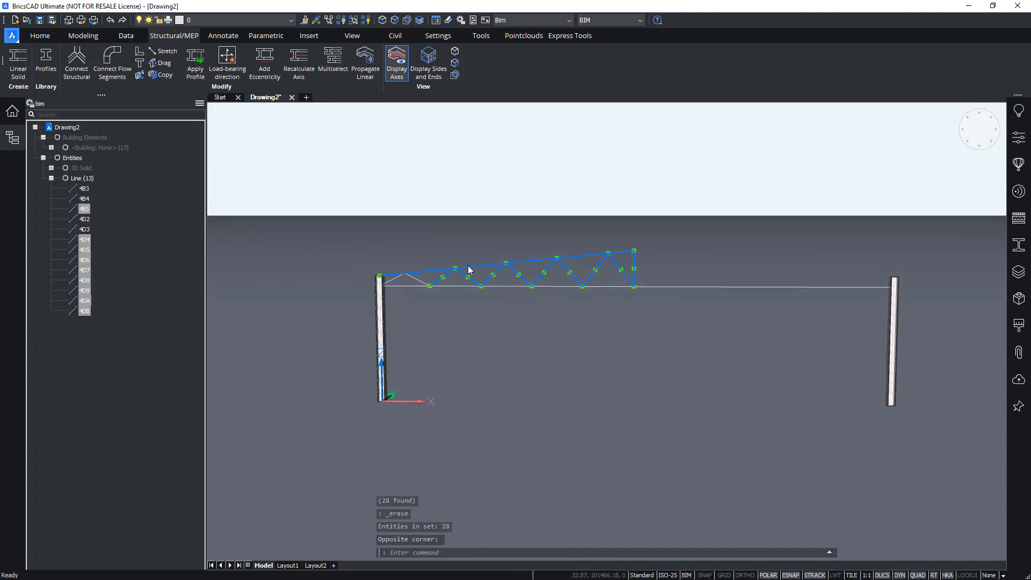
left_click(624, 254)
left_click(403, 281)
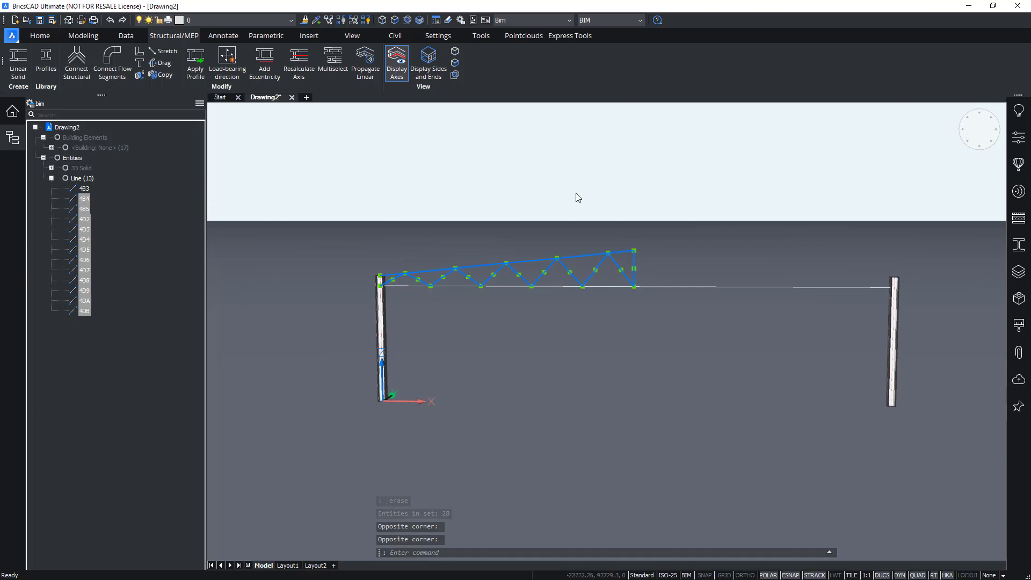
mouse_move(535, 203)
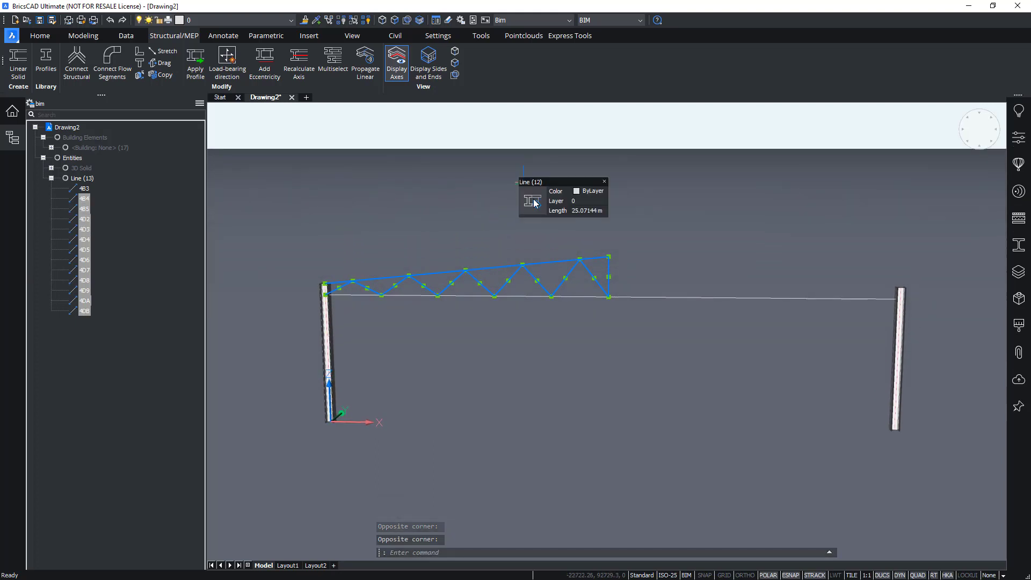
left_click(568, 211)
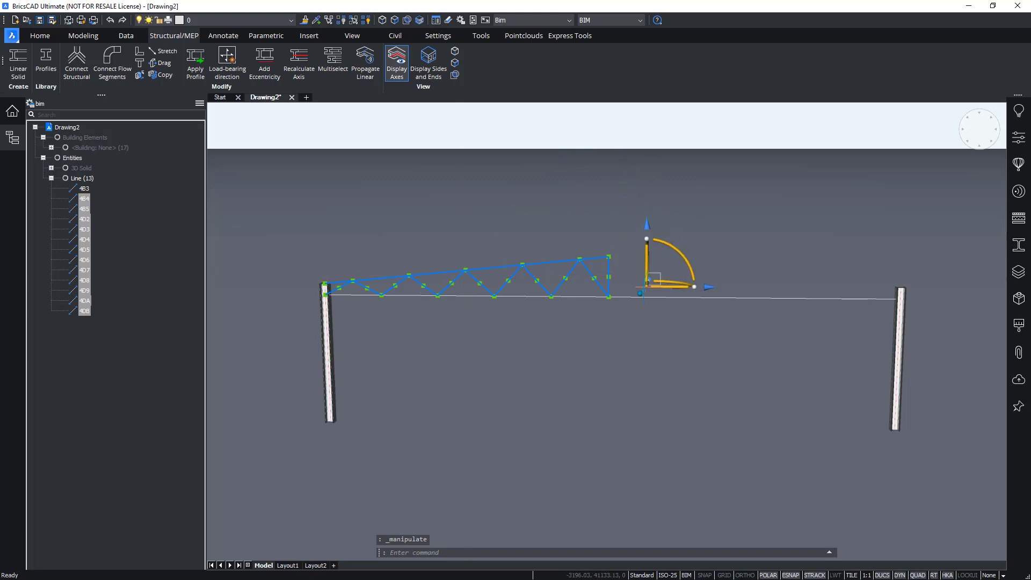
left_click(611, 295)
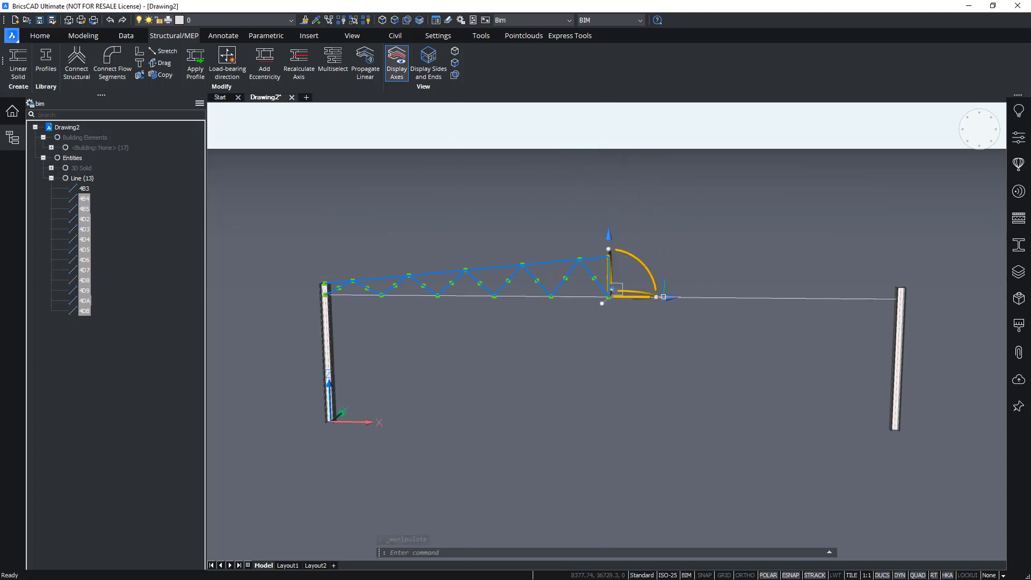
left_click(670, 297)
key("ctrl")
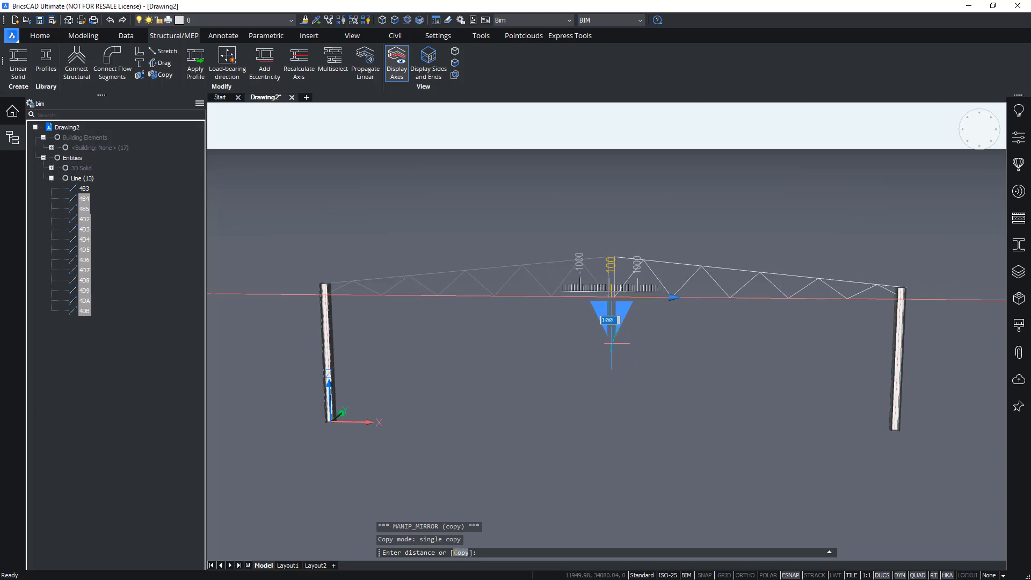
left_click(610, 345)
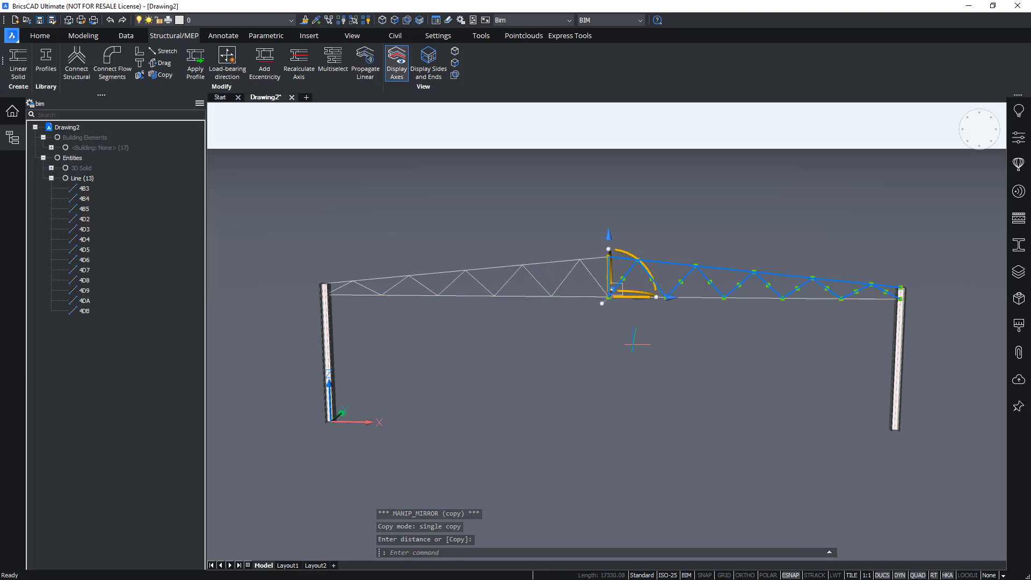
Clear the selection and delete the two coincident vertical lines at the truss's midspan
key("Escape")
key("Escape")
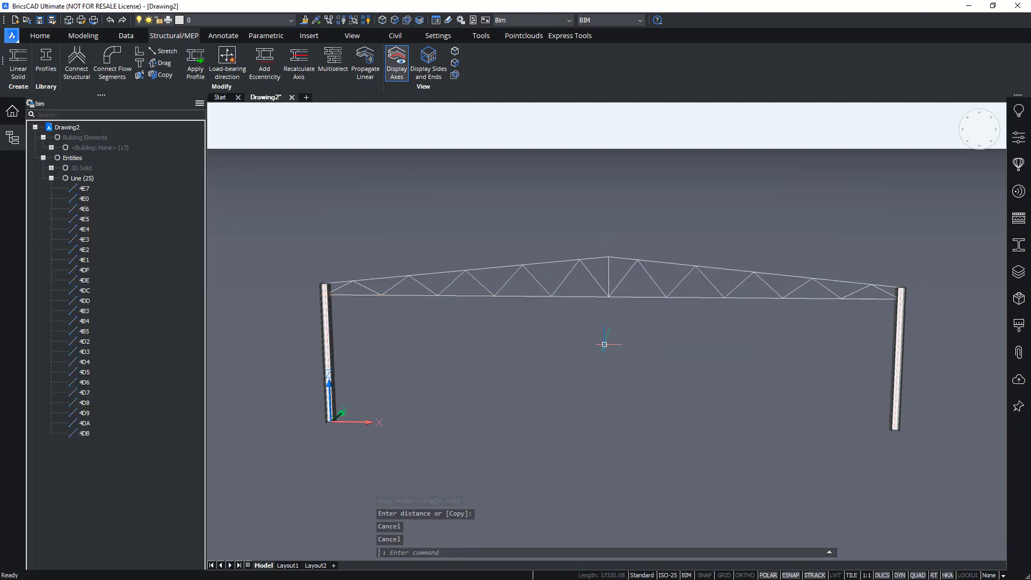
left_click(612, 279)
left_click(604, 270)
key("Delete")
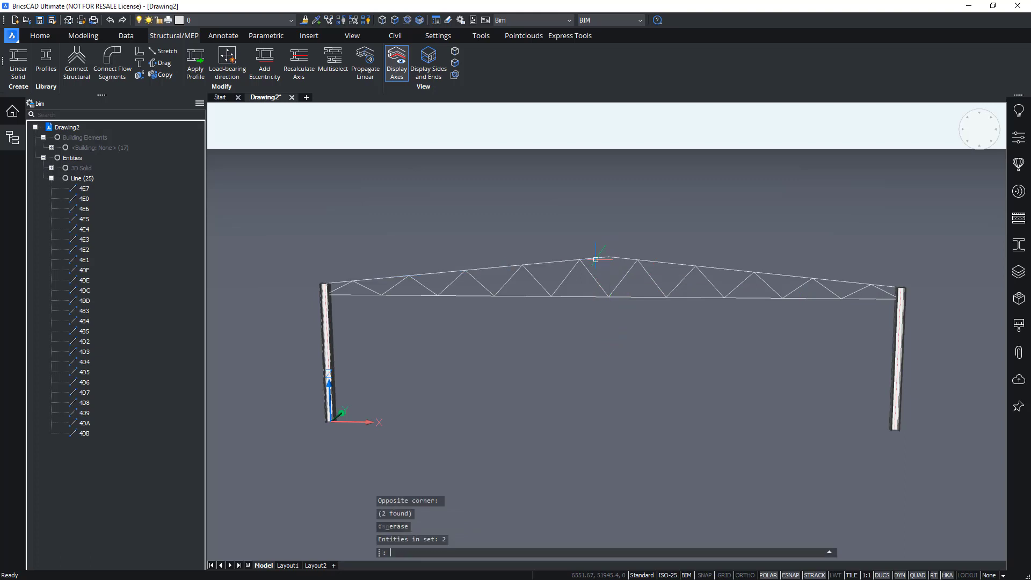
mouse_move(639, 194)
middle_mouse_down("shift")
mouse_move(649, 200)
mouse_move(630, 195)
mouse_move(652, 208)
middle_mouse_up("shift")
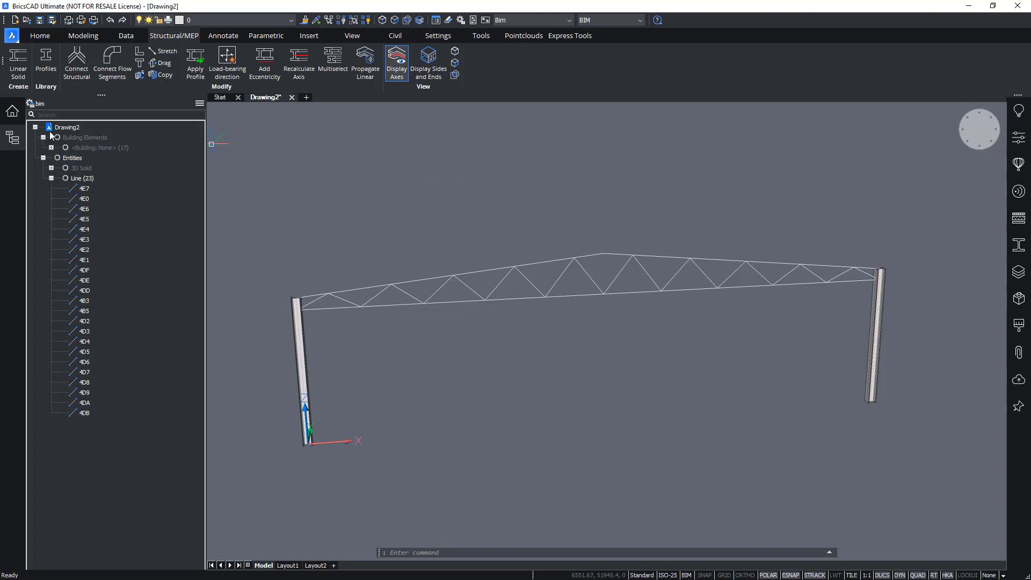
Apply the EURO IPE 240 steel profile to the truss's horizontal bottom line
left_click(17, 140)
middle_click_drag(590, 269, 877, 223, "shift")
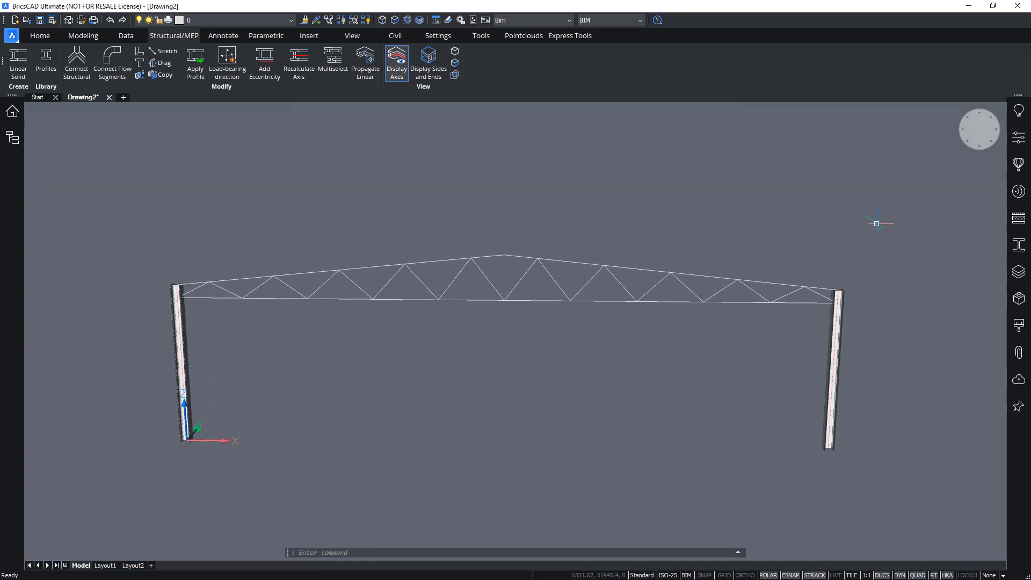
left_click(1019, 246)
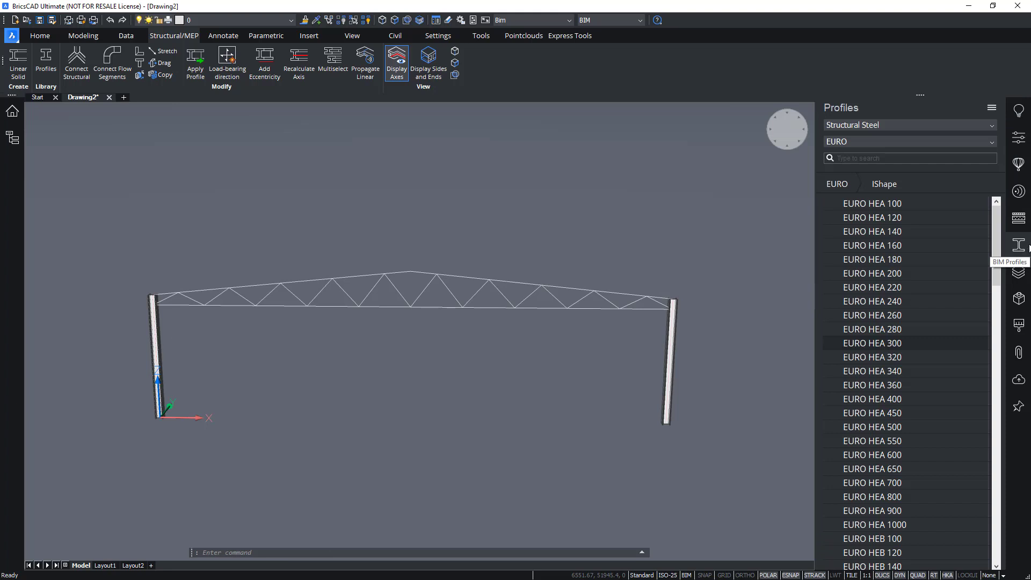
left_click(892, 159)
scroll(913, 236, "down", 13)
scroll(915, 245, "down", 10)
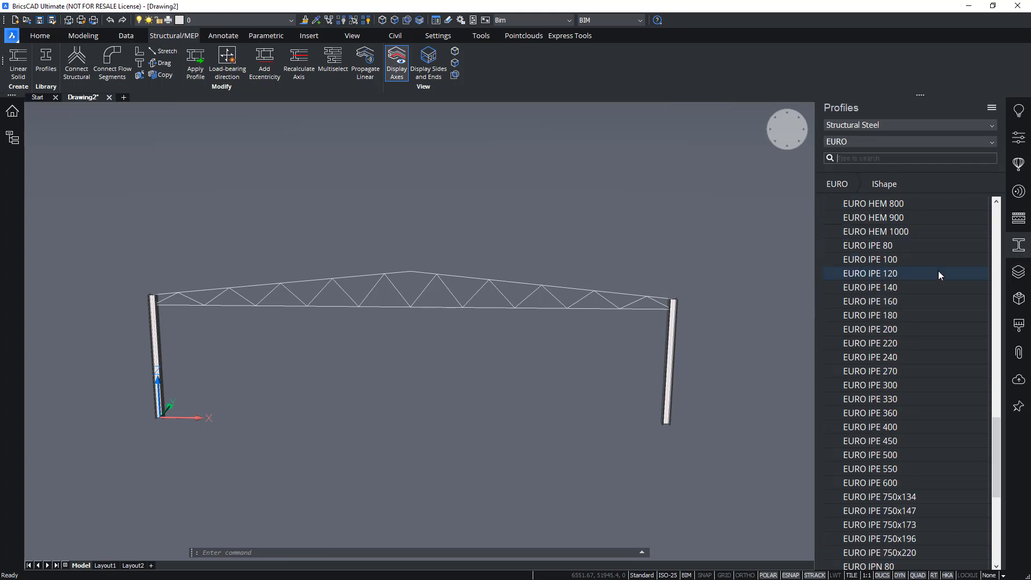
left_click(929, 277)
left_click(886, 357)
left_click(387, 308)
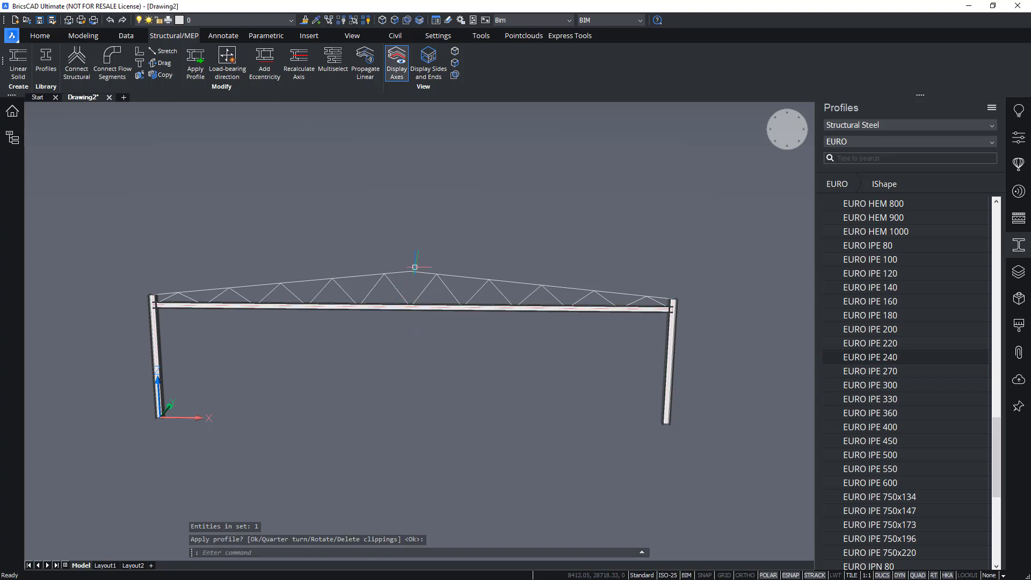
key("Return")
Apply the EURO IPE 200 profile to both sloping top lines of the truss
left_click(402, 278)
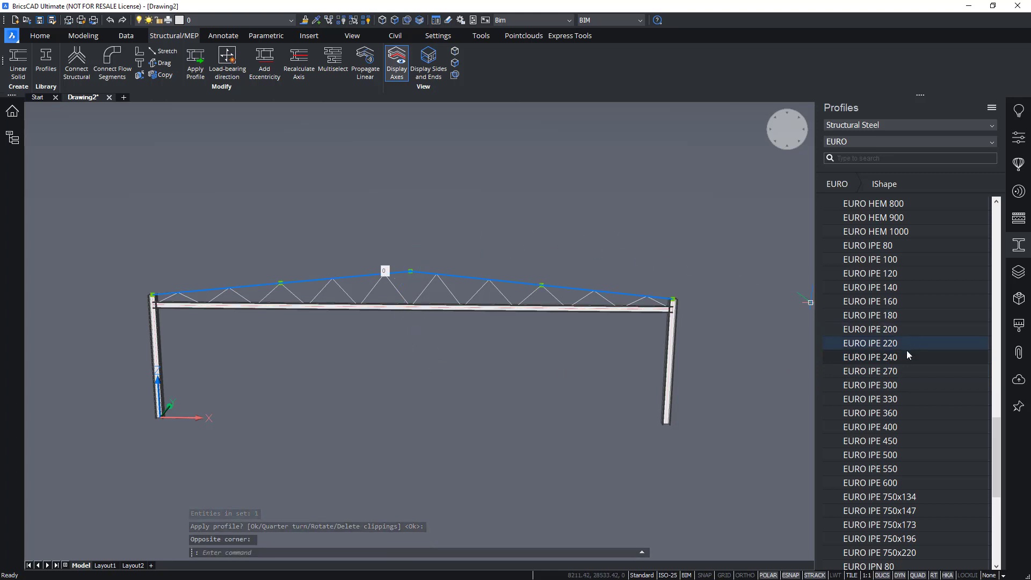
left_click_drag(901, 336, 638, 315)
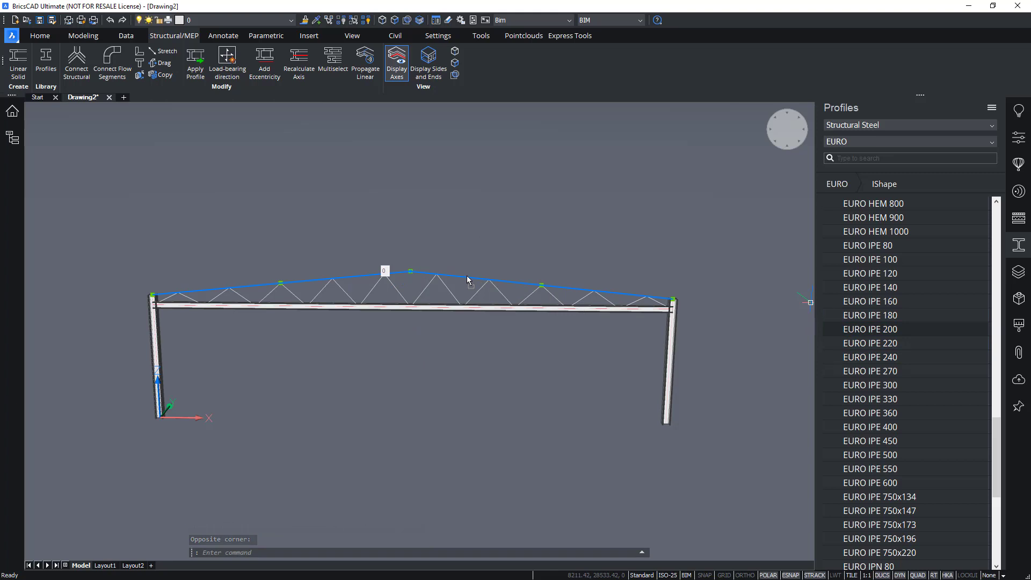
left_click_drag(466, 278, 467, 278)
key("Return")
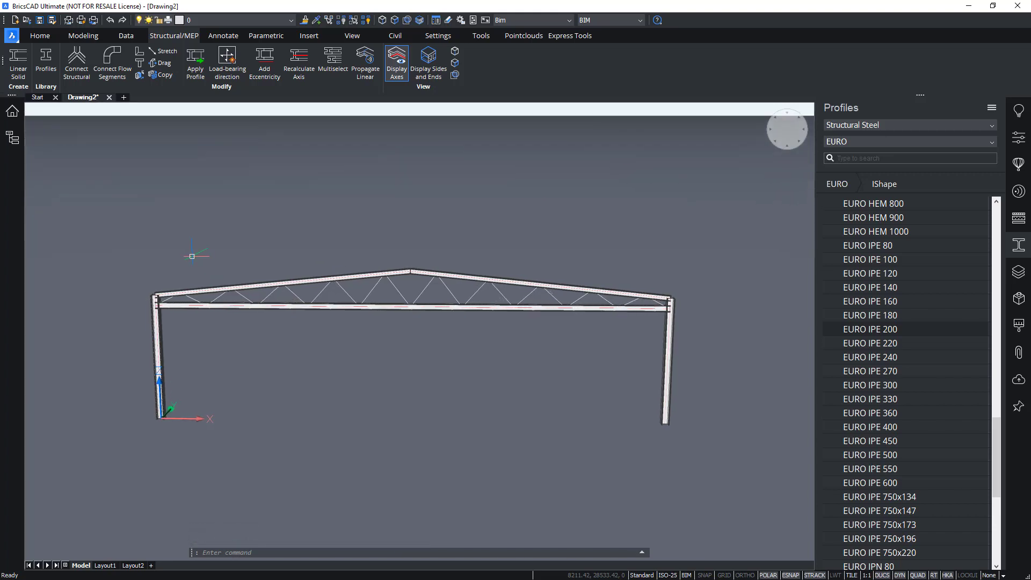
Select all the zigzag diagonal lines of the truss and apply the EURO IPN 100 profile to them
left_click(118, 235)
left_click(405, 334)
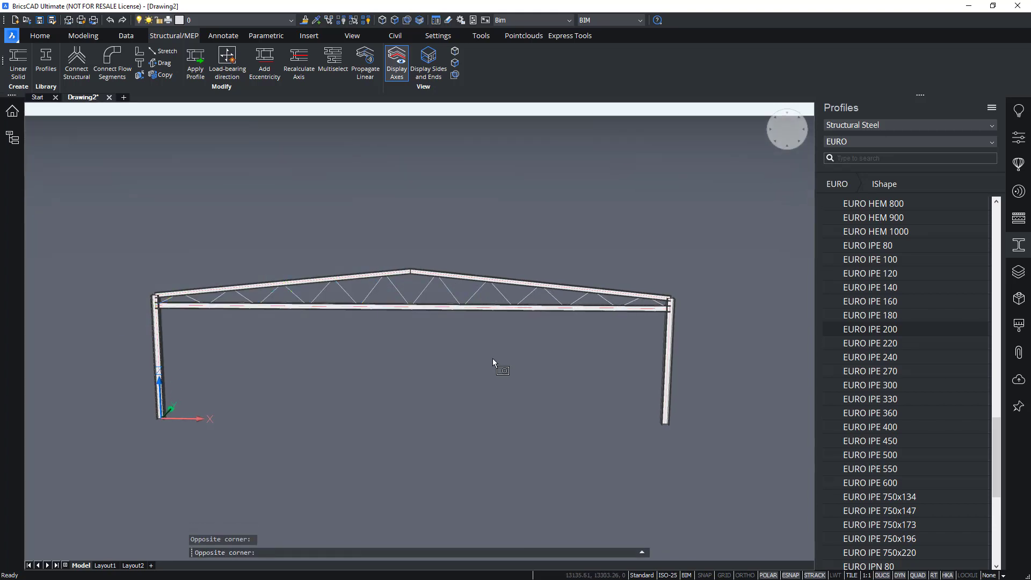
left_click(722, 366)
scroll(637, 166, "up", 2)
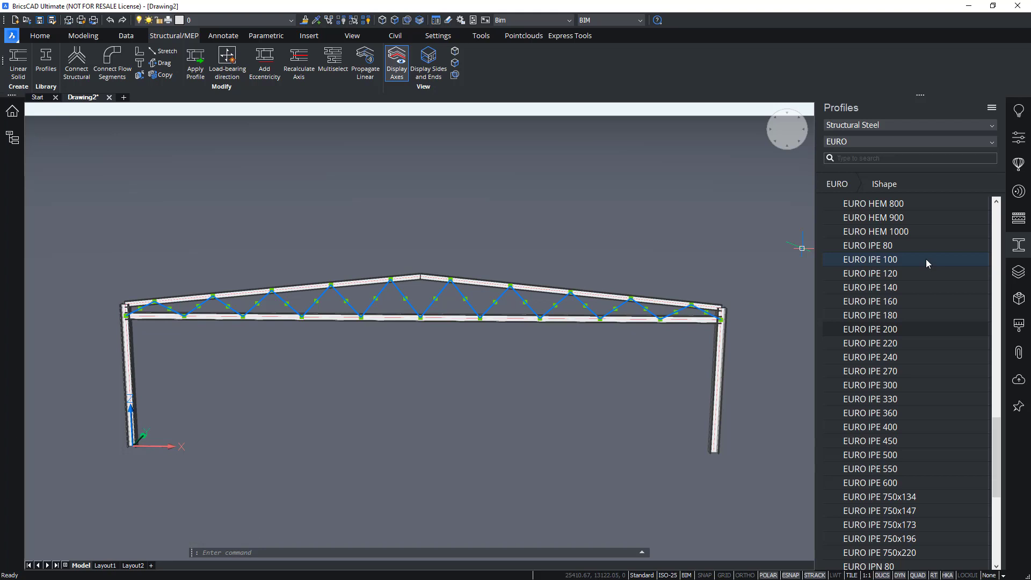
scroll(933, 387, "down", 3)
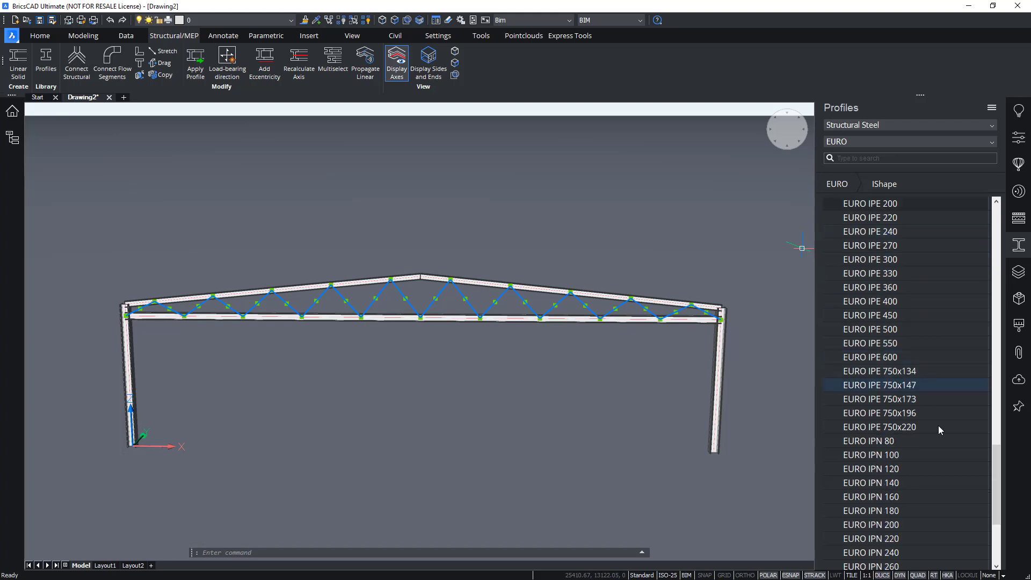
left_click(890, 456)
left_click_drag(532, 309, 532, 310)
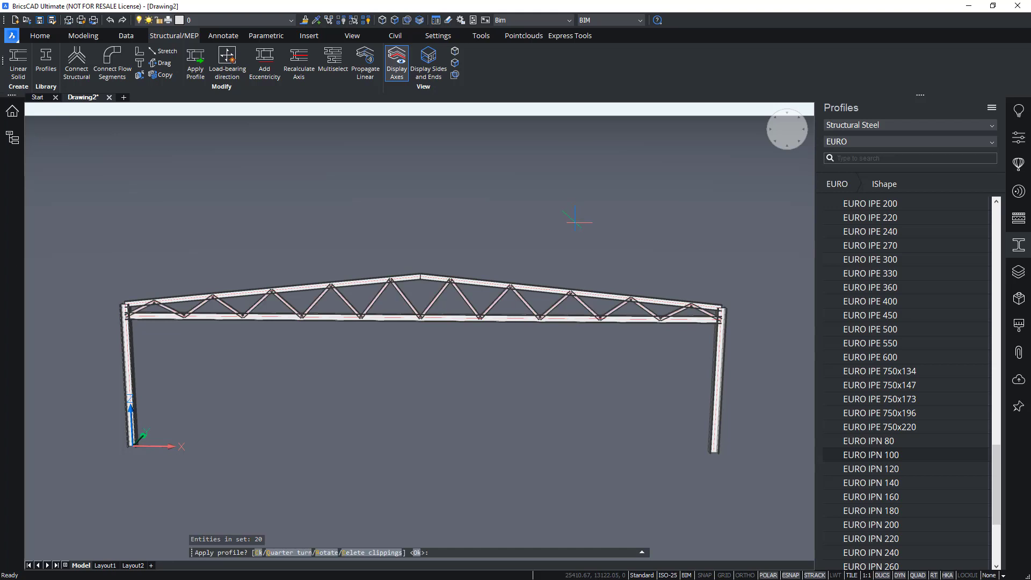
key("Return")
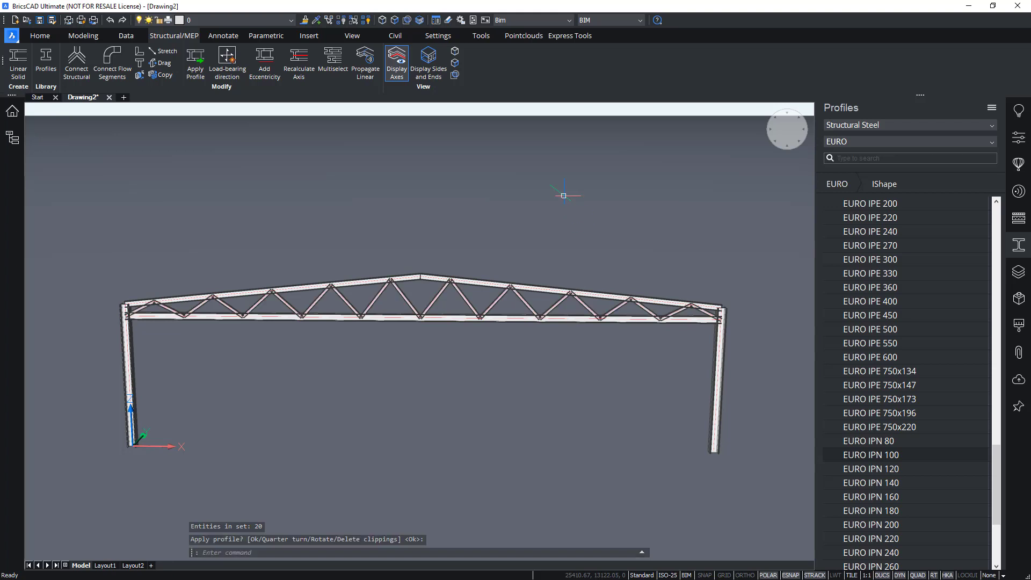
left_click(1020, 248)
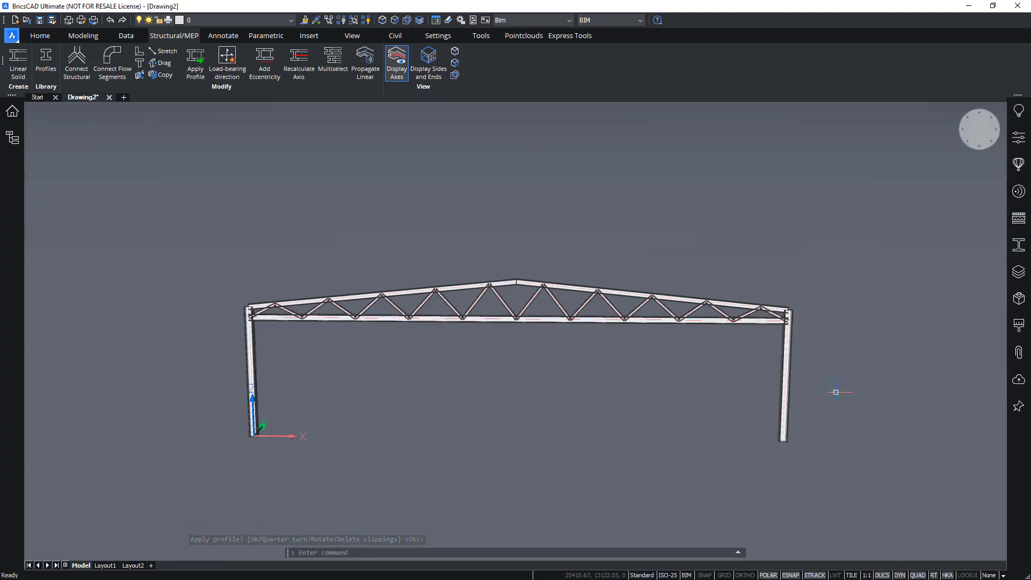
Check how the truss's bottom chord, diagonals and sloping top chords are classified
mouse_move(785, 359)
mouse_move(708, 319)
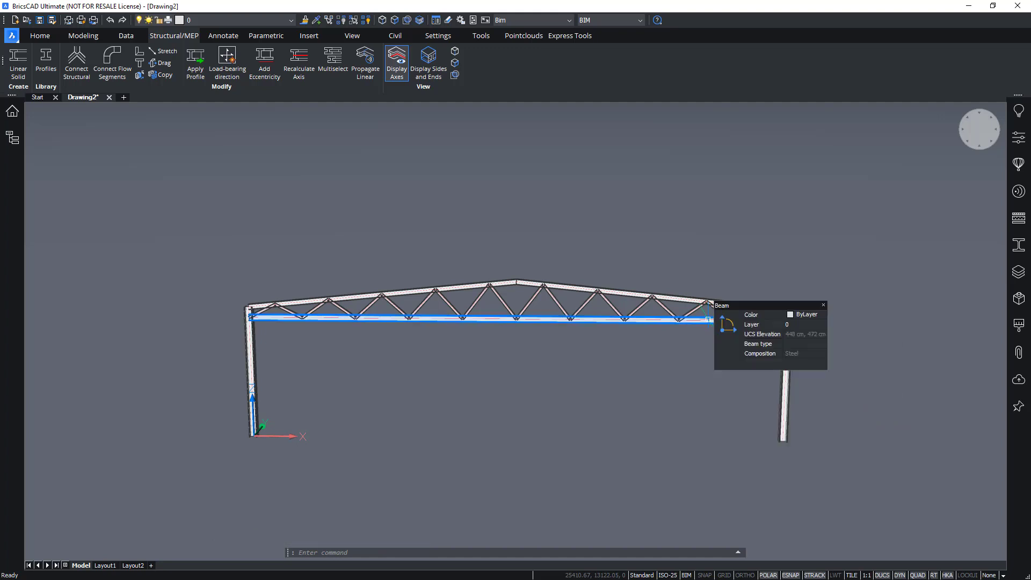
scroll(707, 319, "up", 5)
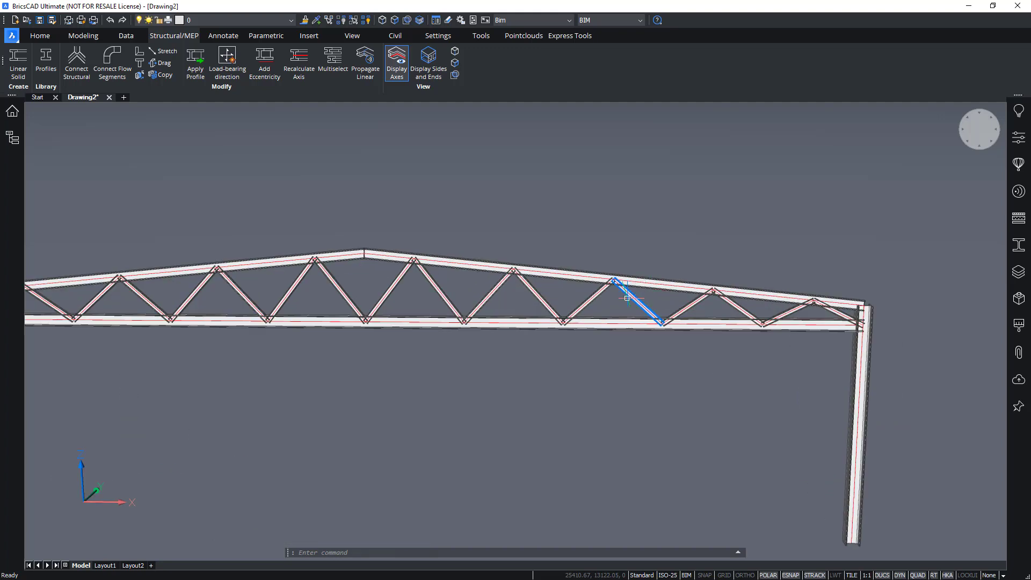
mouse_move(627, 298)
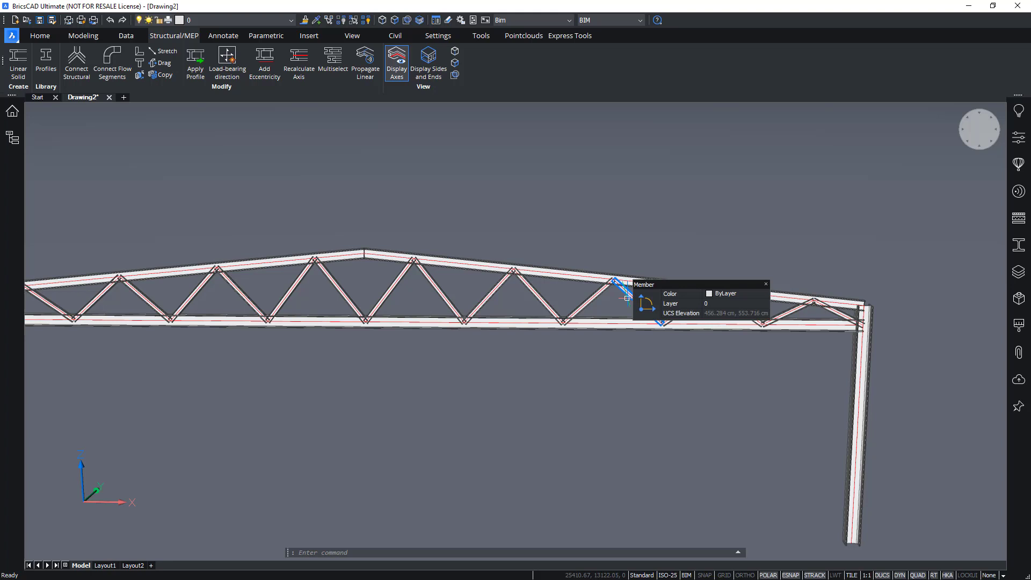
mouse_move(537, 267)
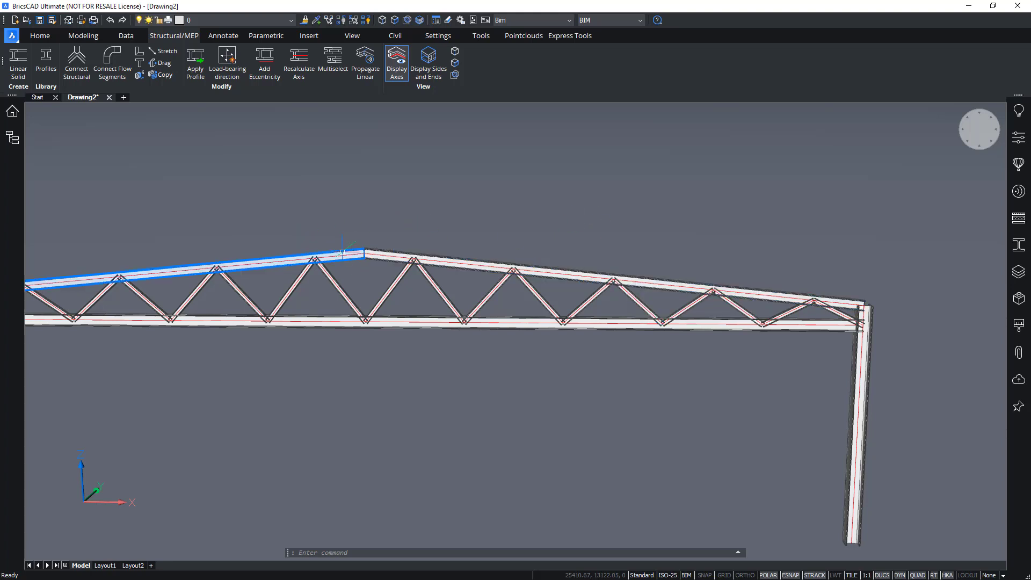
mouse_move(342, 251)
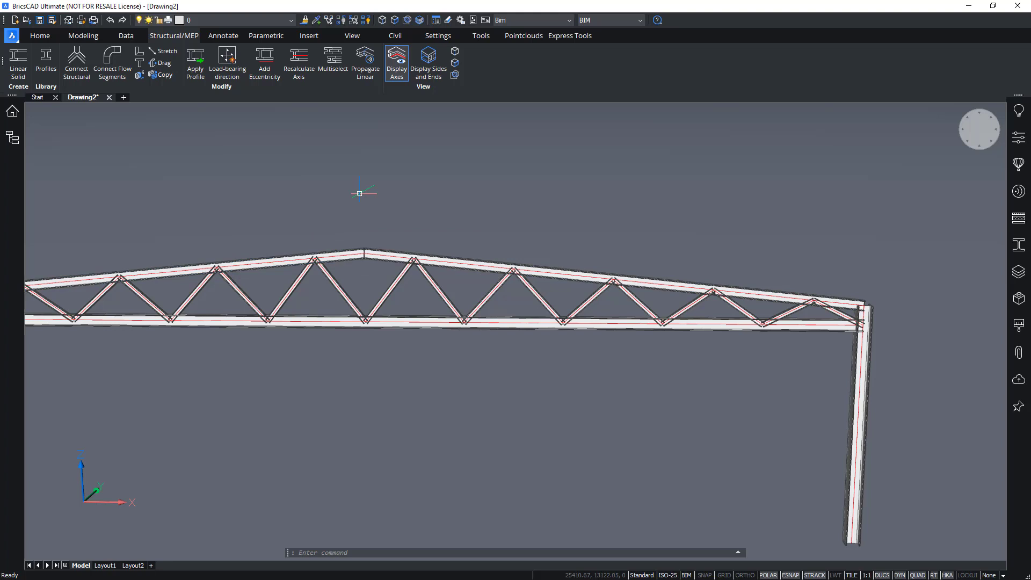
middle_click_drag(387, 171, 550, 158)
scroll(559, 207, "up", 2)
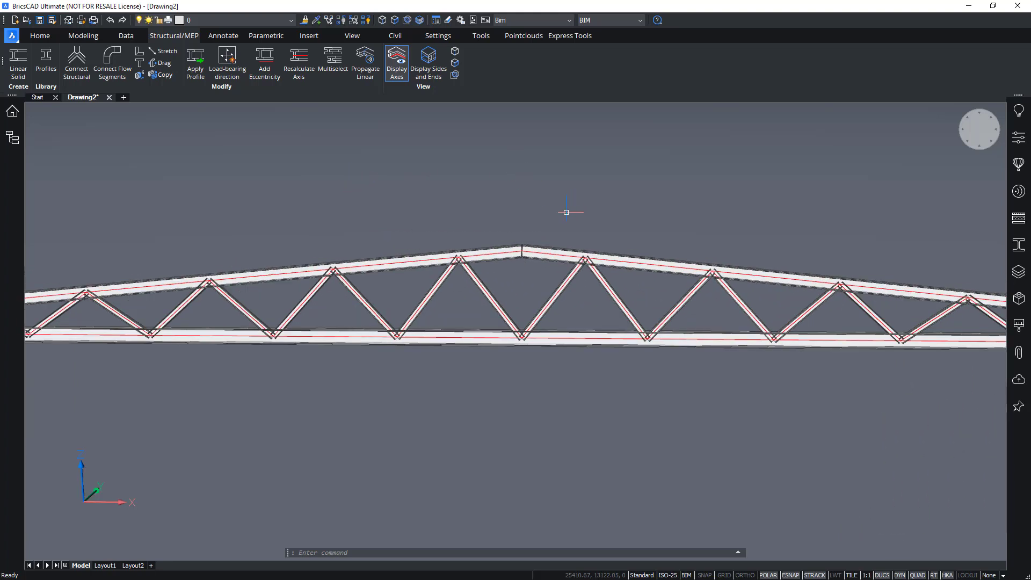
Select the two sloping top chords of the truss and reclassify them as Beam
left_click(542, 217)
left_click(514, 261)
scroll(581, 177, "down", 2)
middle_click_drag(616, 219, 563, 234)
middle_click_drag(568, 186, 386, 184, "shift")
right_click(332, 171)
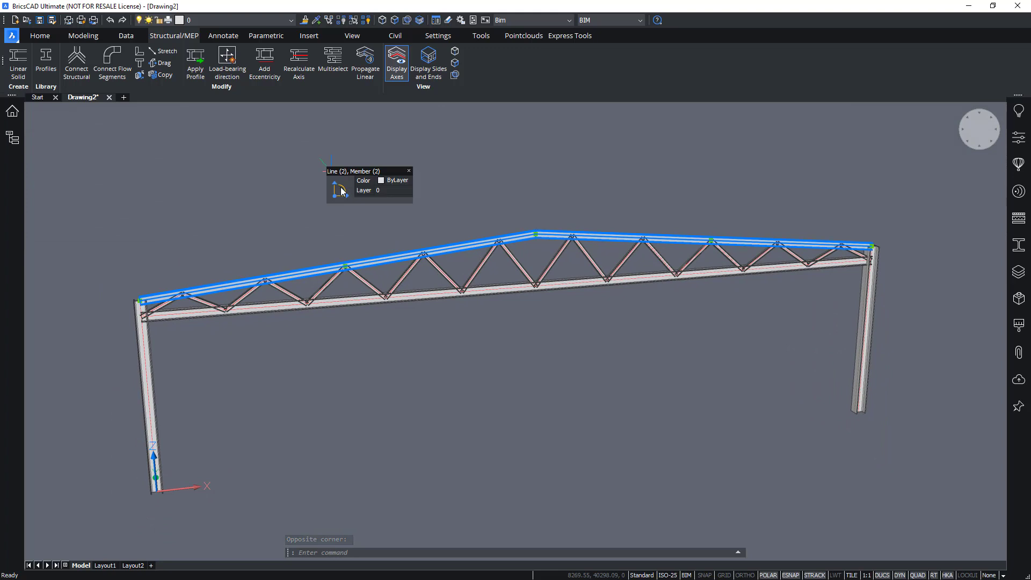
mouse_move(343, 190)
mouse_move(429, 217)
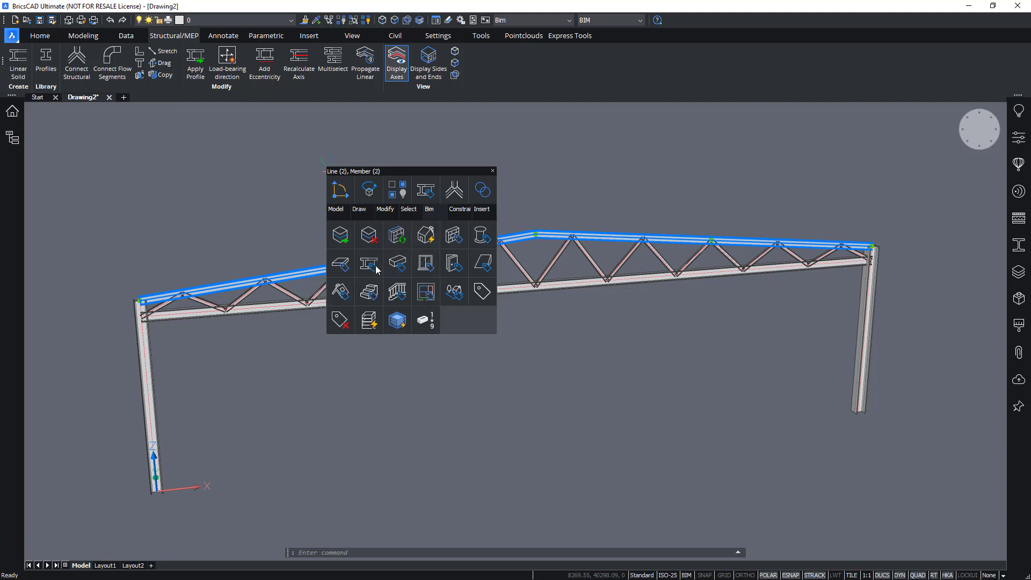
left_click(396, 262)
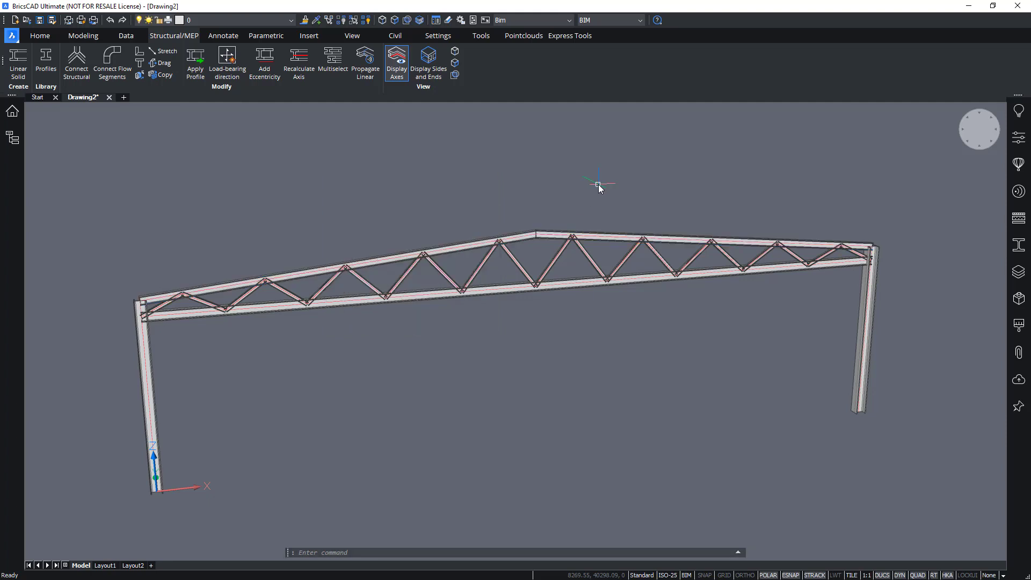
End the object isolation to show the slab, grid and remaining columns around the finished truss
middle_click_drag(484, 333, 449, 333, "shift")
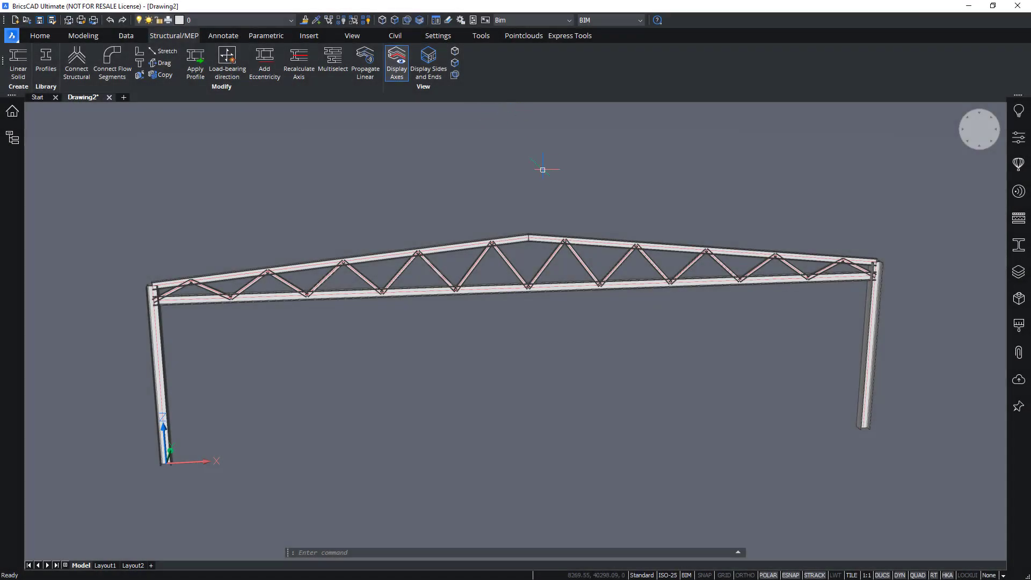
middle_click_drag(542, 170, 709, 220, "shift")
left_click(365, 20)
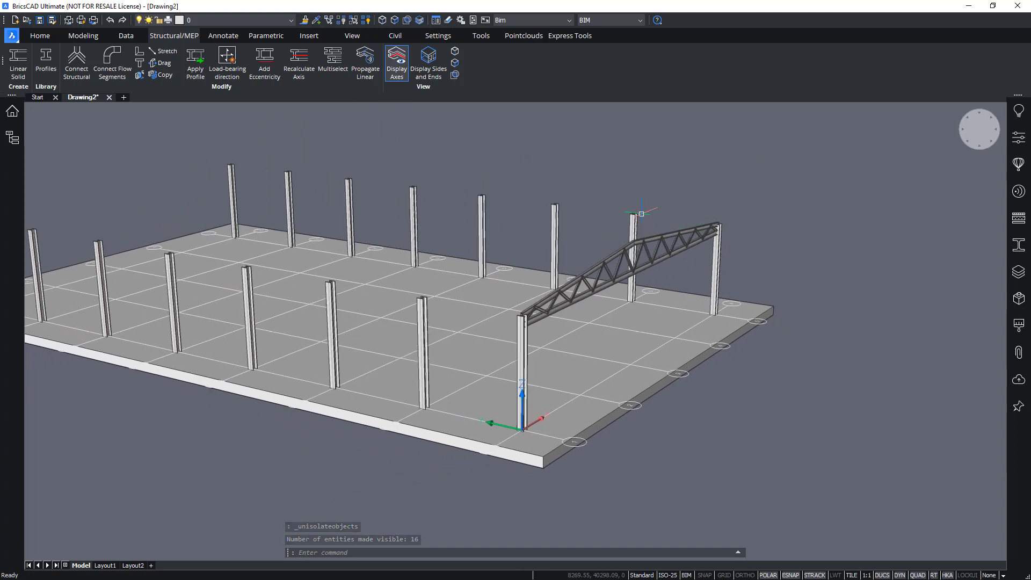
middle_click_drag(747, 164, 770, 152, "shift")
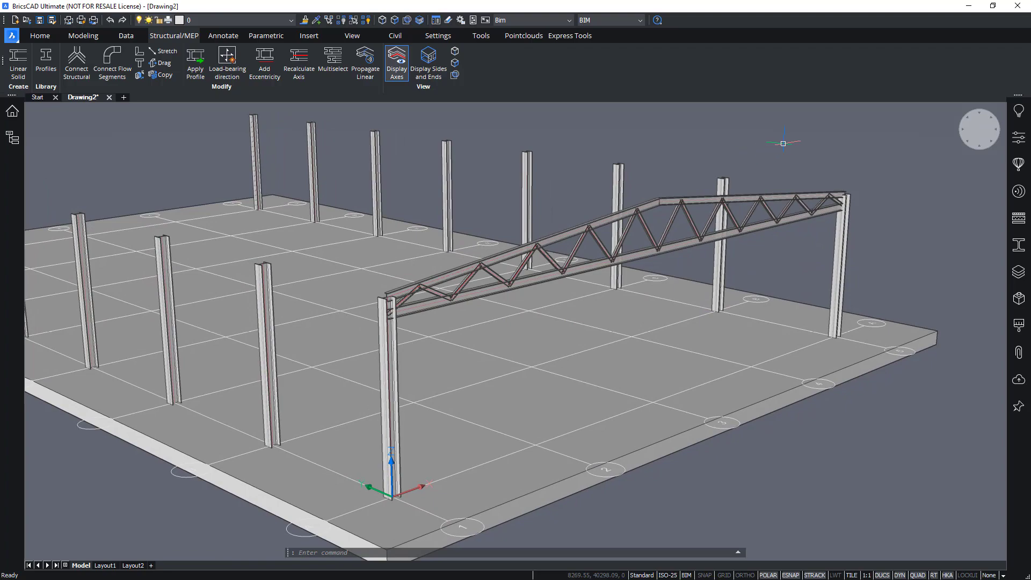
middle_click_drag(770, 152, 695, 298, "shift")
Start Propagate and choose the two columns supporting the truss as reference solids
left_click(47, 36)
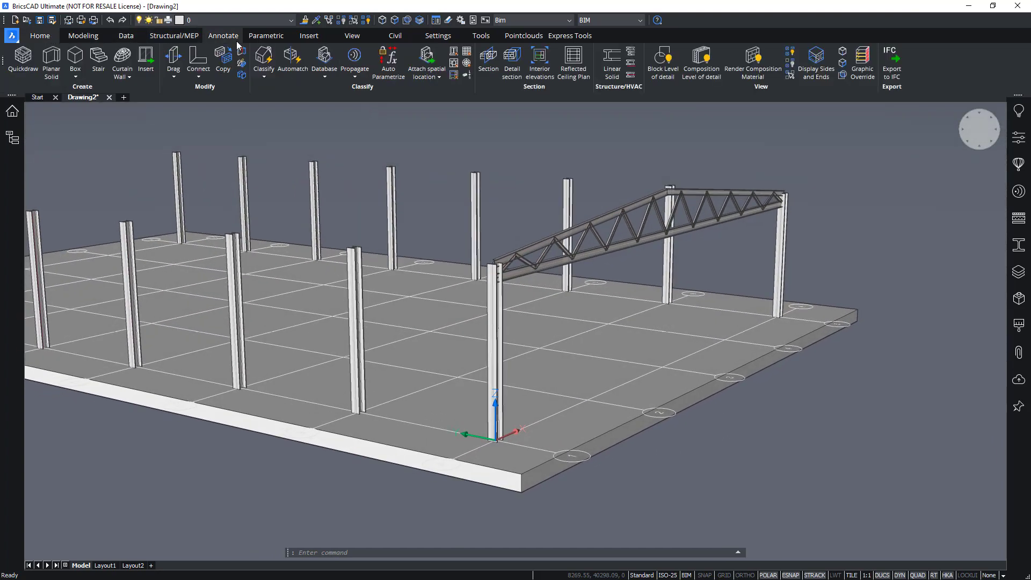
left_click(355, 62)
middle_click_drag(521, 322, 541, 330, "shift")
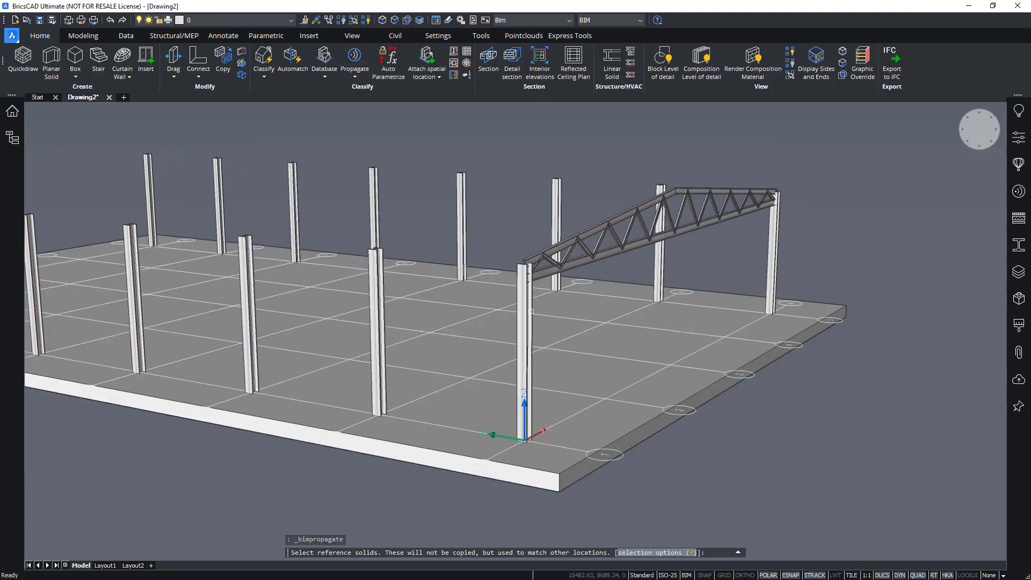
left_click(524, 349)
left_click(773, 244)
middle_click_drag(861, 241, 694, 192, "shift")
key("Return")
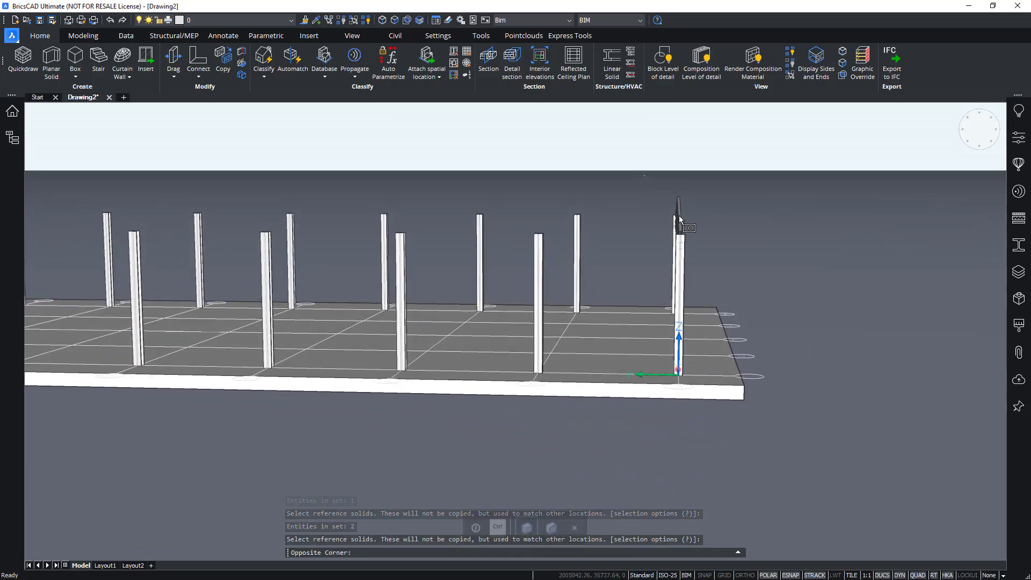
Select the whole truss as the detail to propagate and accept the detail area as a plain copy
left_click(644, 175)
left_click(719, 267)
mouse_move(723, 266)
middle_mouse_down("shift")
mouse_move(759, 176)
mouse_move(750, 164)
mouse_move(738, 176)
middle_mouse_up("shift")
key("Return")
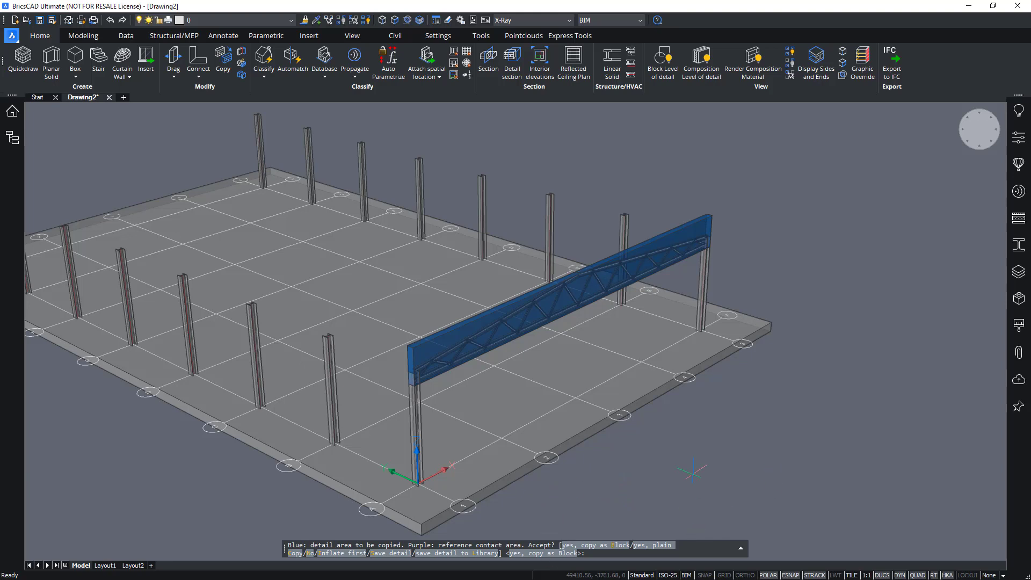
left_click(660, 546)
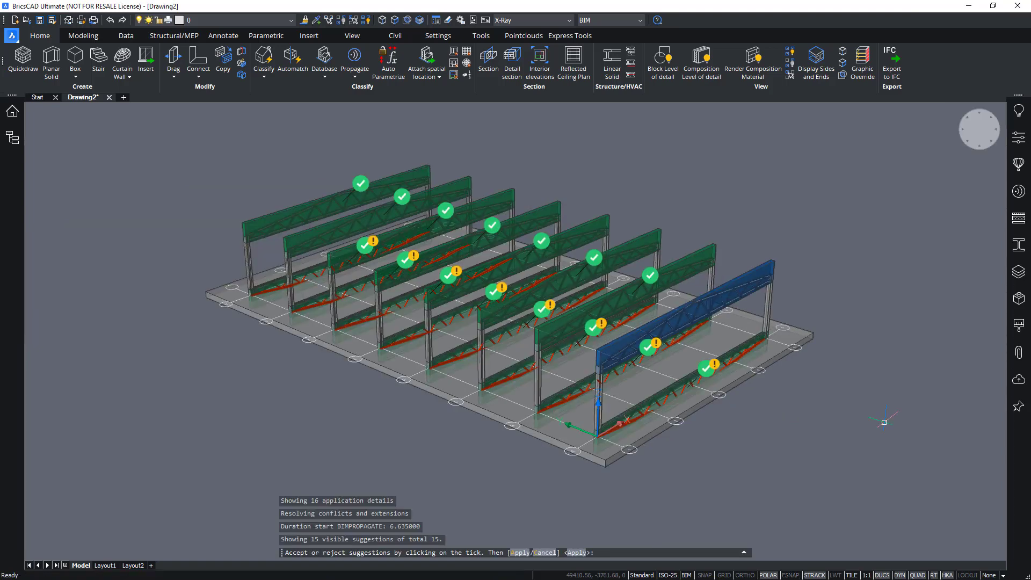
middle_click_drag(861, 427, 814, 366, "shift")
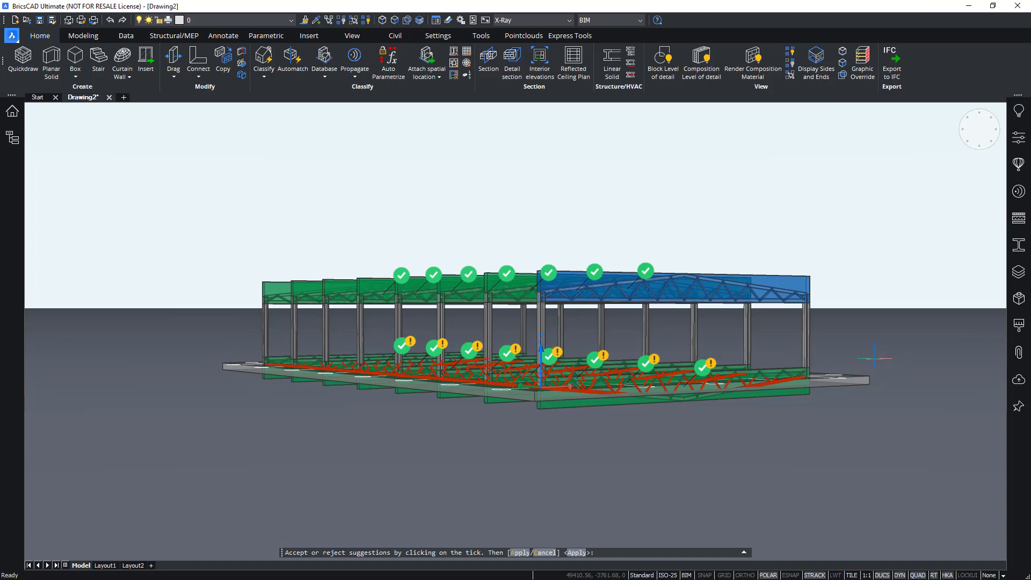
middle_click_drag(540, 384, 686, 415, "shift")
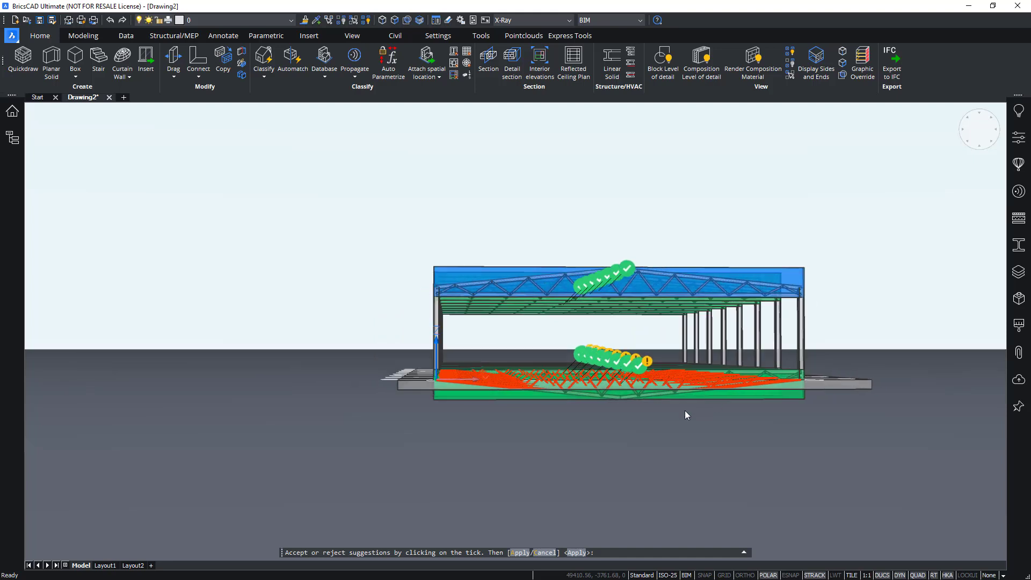
Reject the truss suggestions at the slab level and apply the remaining suggestions at the column tops
left_click(441, 432)
left_click(717, 328)
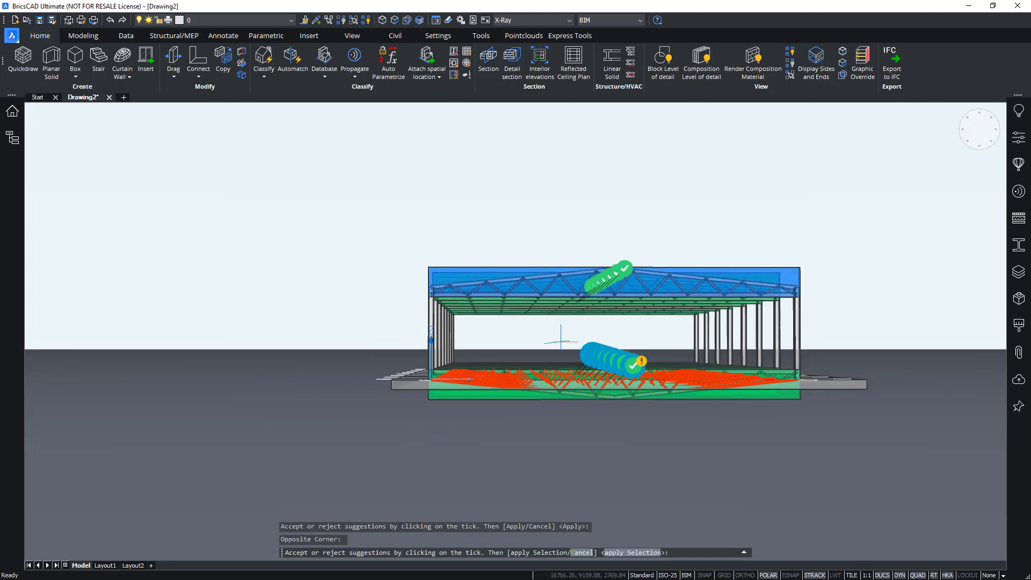
left_click(630, 366)
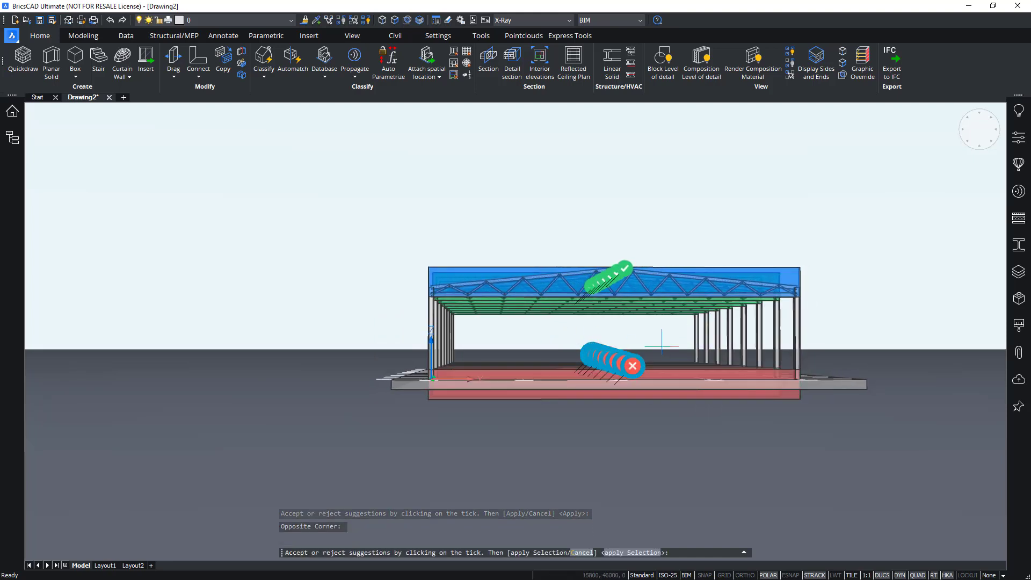
key("Return")
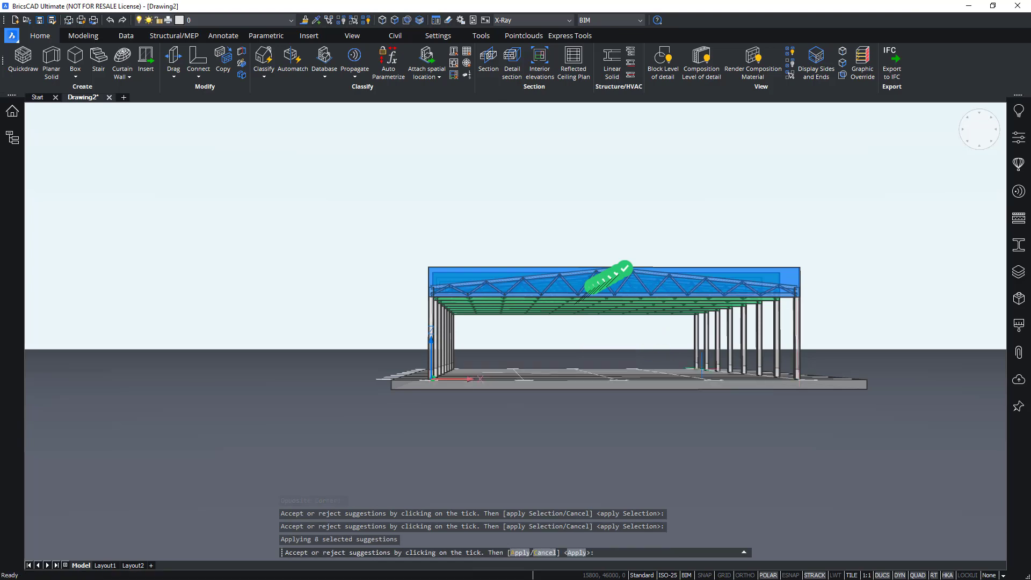
middle_click_drag(803, 399, 690, 307, "shift")
key("Return")
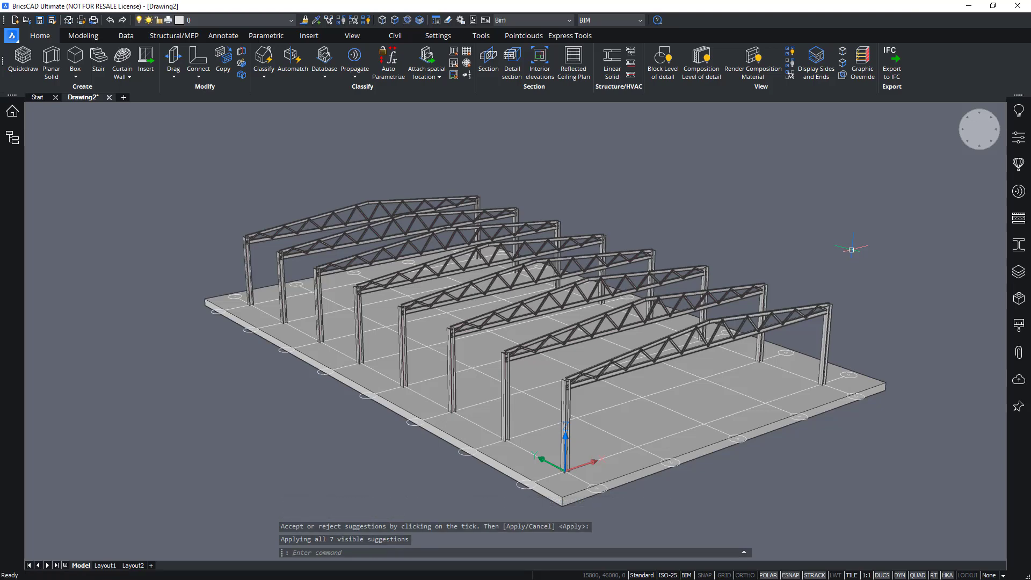
Select the floor slab together with the grid and hide both
middle_click_drag(851, 250, 99, 253, "shift")
left_click_drag(388, 439, 400, 438, "shift")
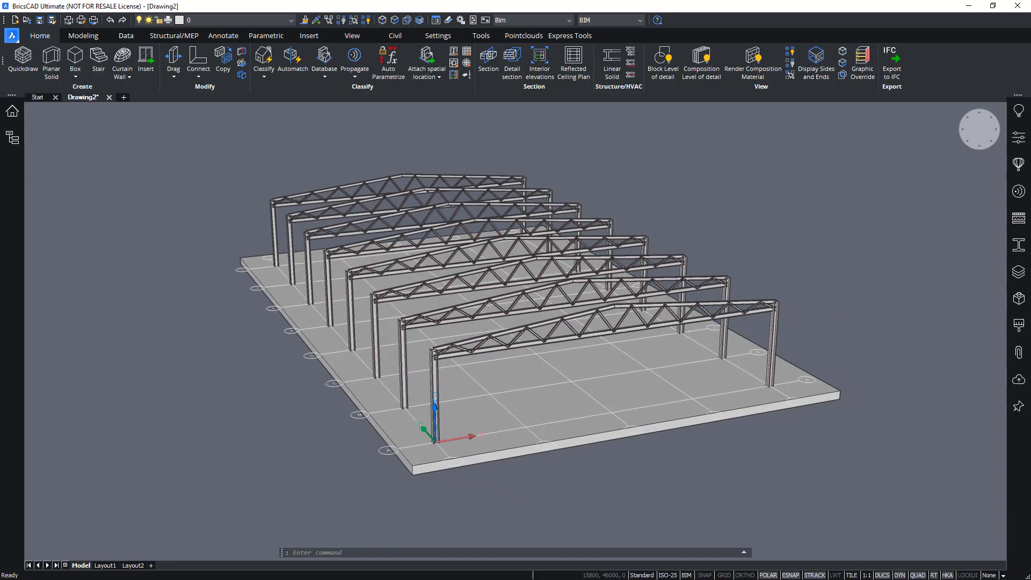
middle_click_drag(400, 439, 556, 432, "shift")
scroll(594, 258, "up", 6)
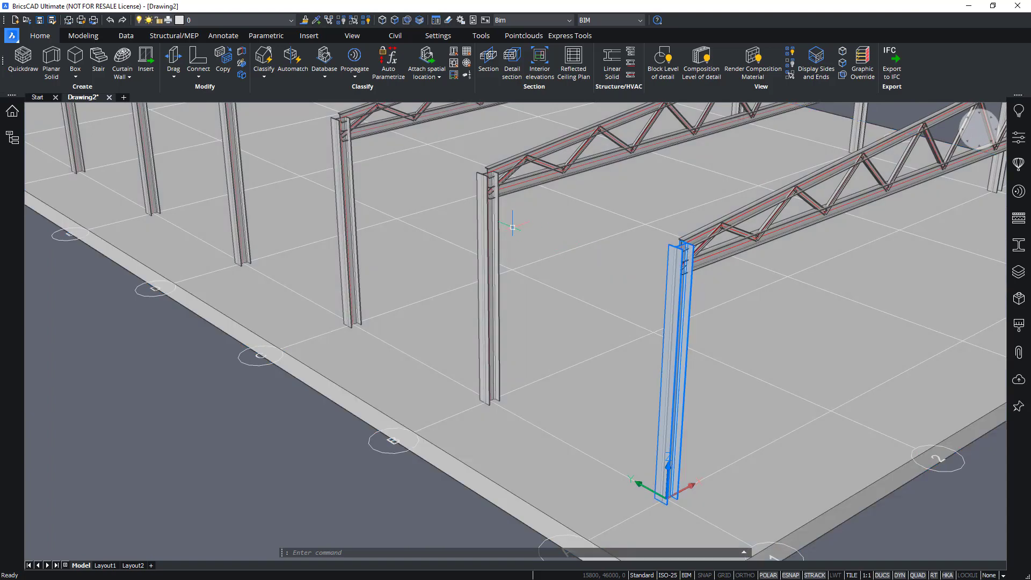
middle_click_drag(757, 543, 709, 453)
scroll(708, 453, "down", 3)
left_click(568, 473)
left_click(476, 416)
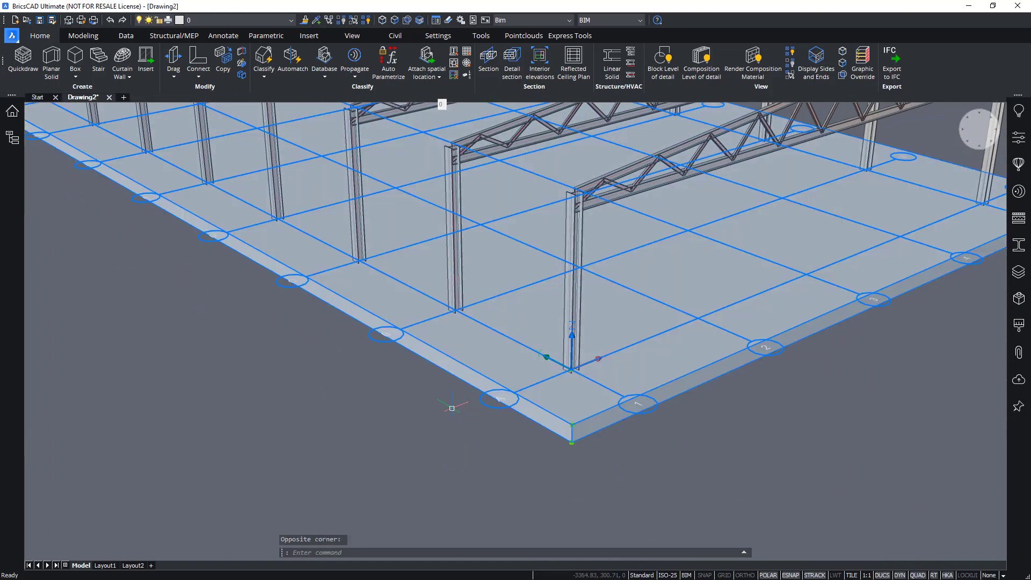
mouse_move(472, 418)
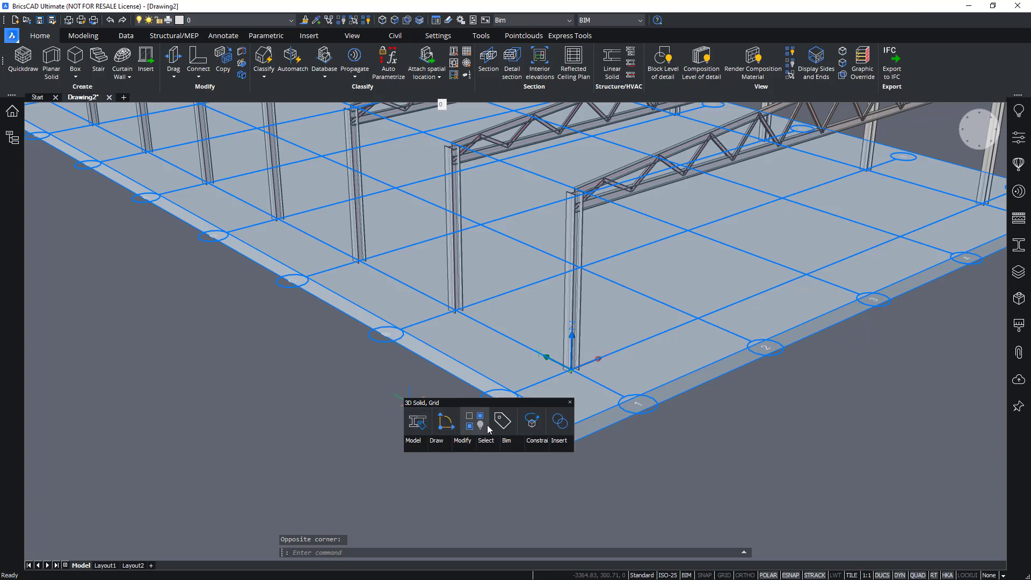
left_click(488, 426)
Show the UShape profiles of the EURO structural steel library near the corner column's base
scroll(494, 284, "up", 5)
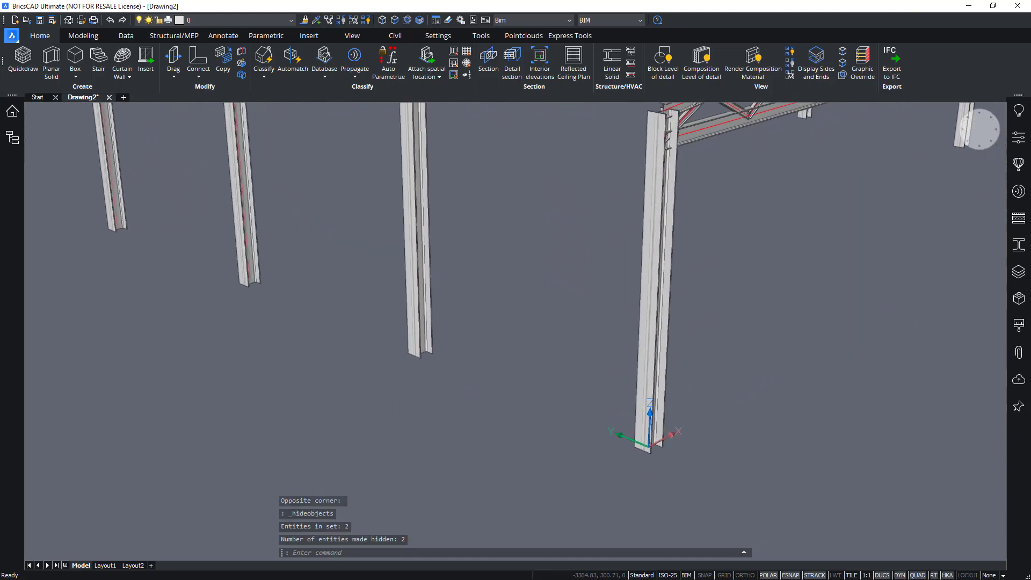
scroll(547, 330, "up", 3)
middle_click_drag(771, 333, 725, 303, "shift")
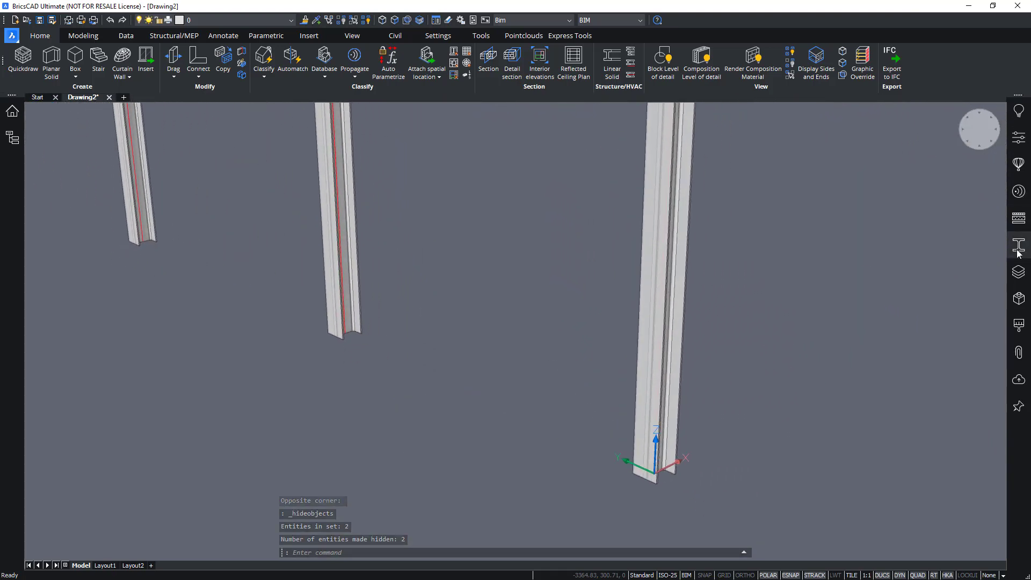
left_click(1018, 246)
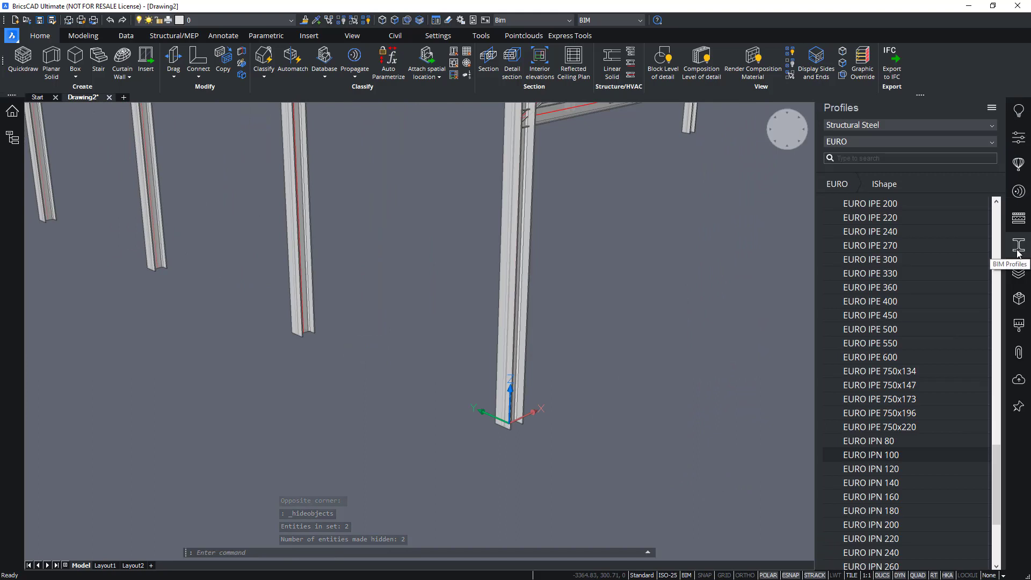
left_click(847, 184)
left_click(877, 356)
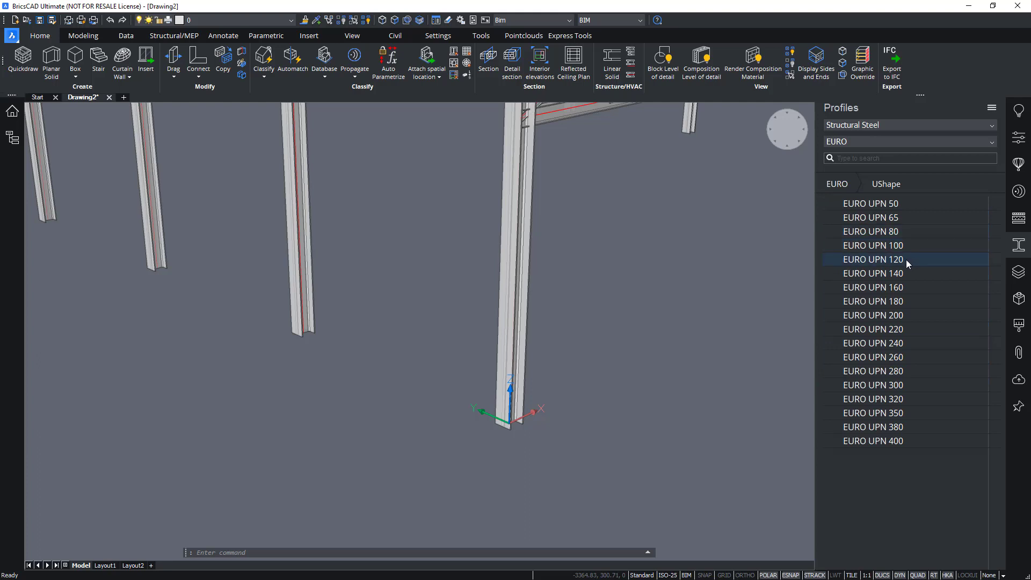
left_click_drag(907, 259, 574, 441)
scroll(565, 434, "up", 5)
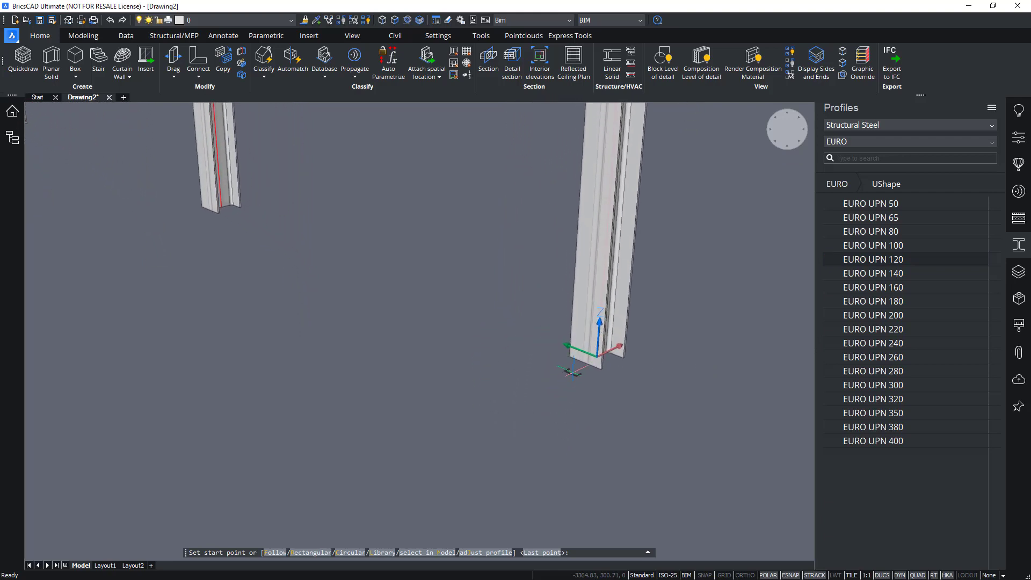
scroll(582, 364, "up", 2)
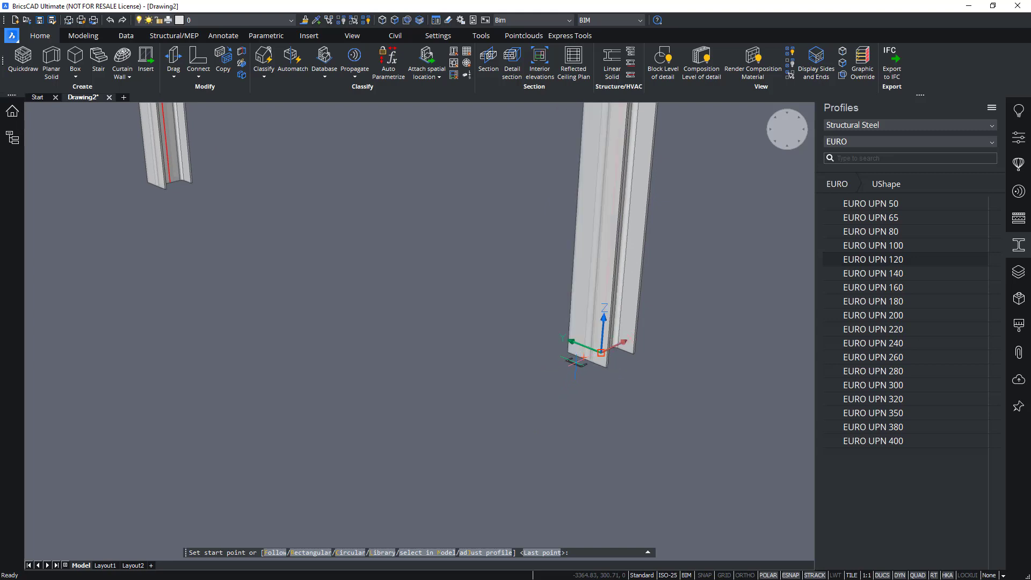
middle_click_drag(575, 362, 478, 405, "shift")
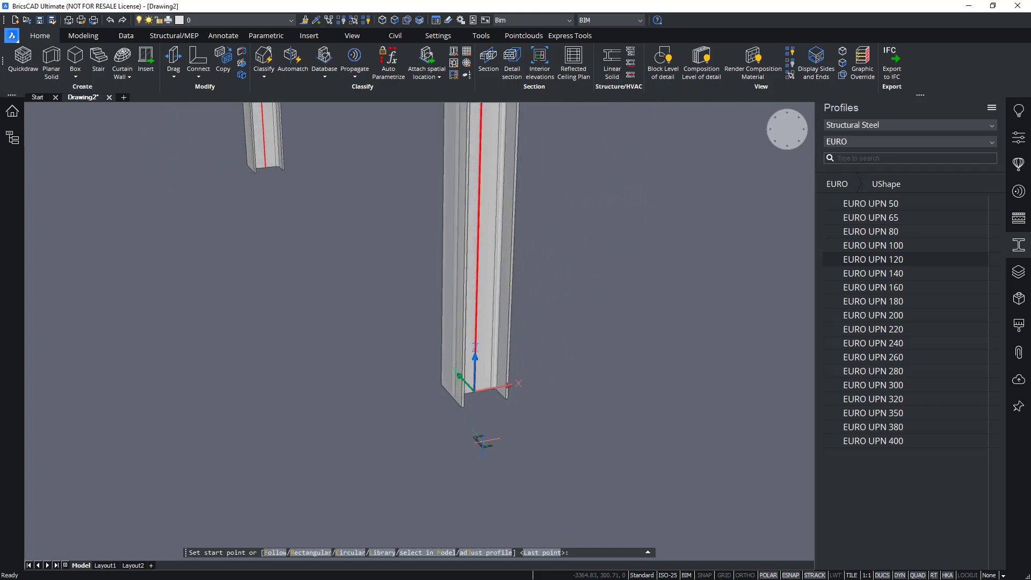
middle_click_drag(483, 441, 504, 414, "shift")
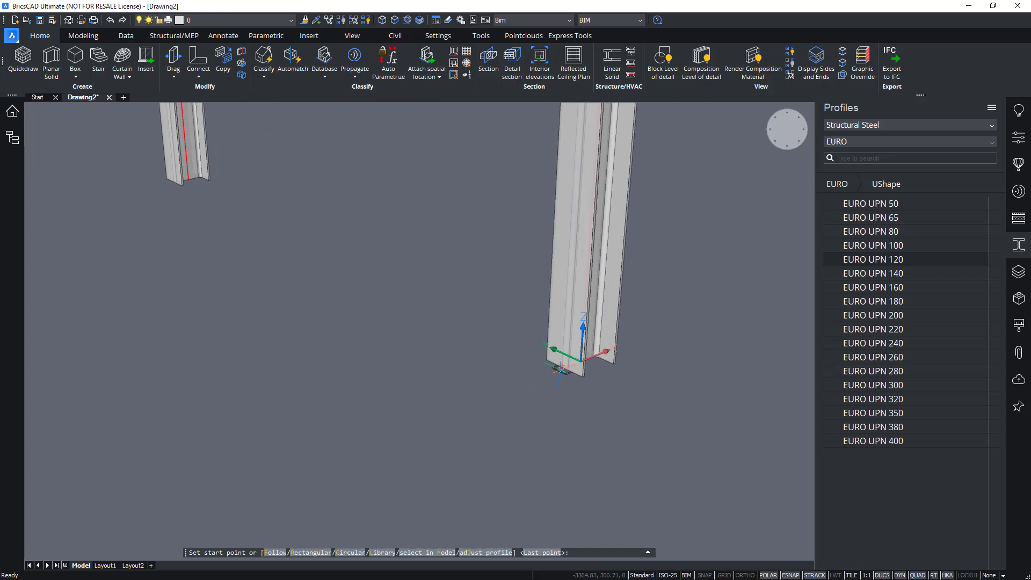
key("Escape")
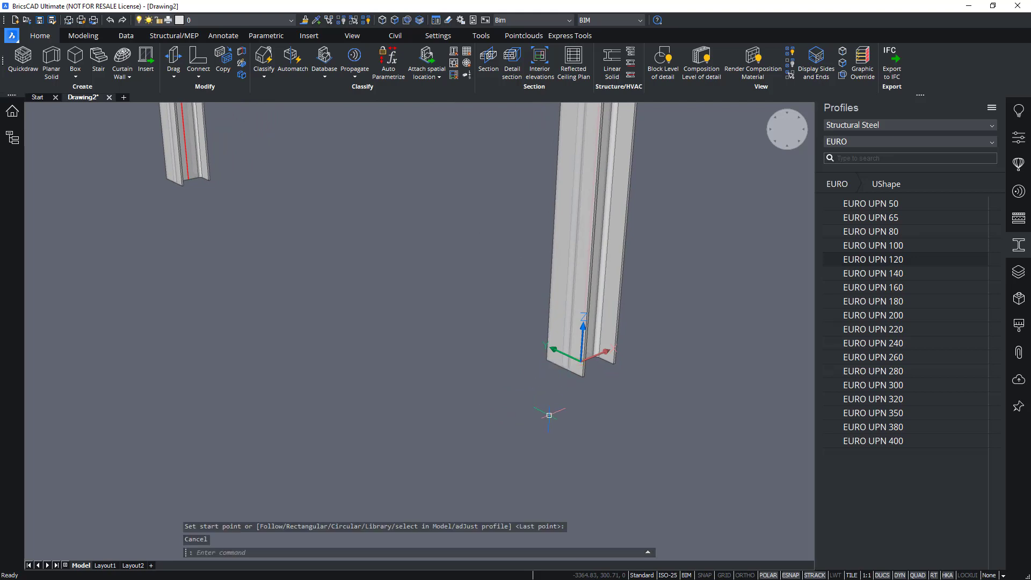
Turn off the Axis of linear solid option of the BIM snap mode in the drawing settings
left_click(460, 20)
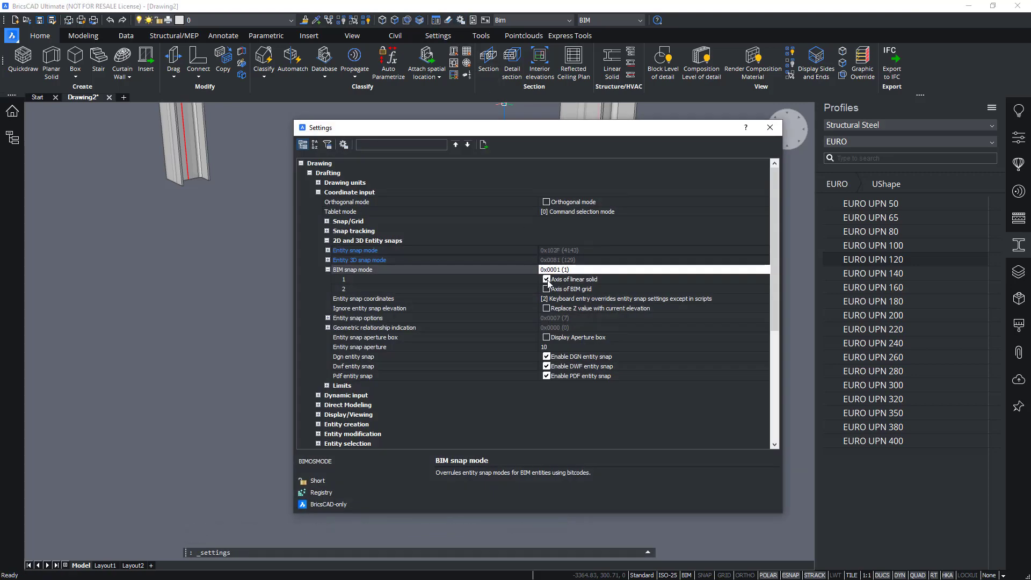
left_click(546, 280)
left_click(769, 127)
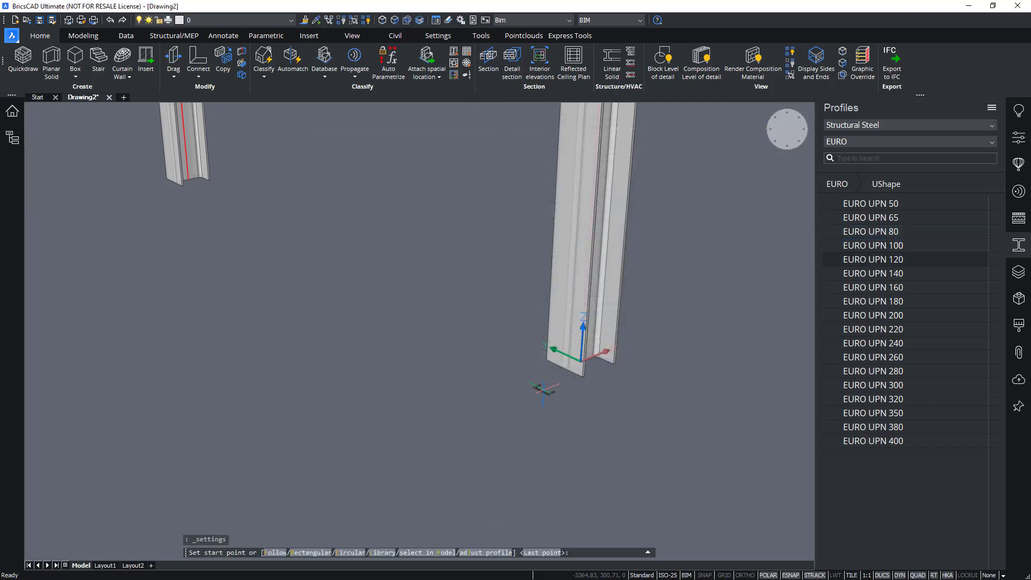
Place a EURO UPN 120 beam about 4900 mm long between the base flanges of the first two columns
left_click(558, 375)
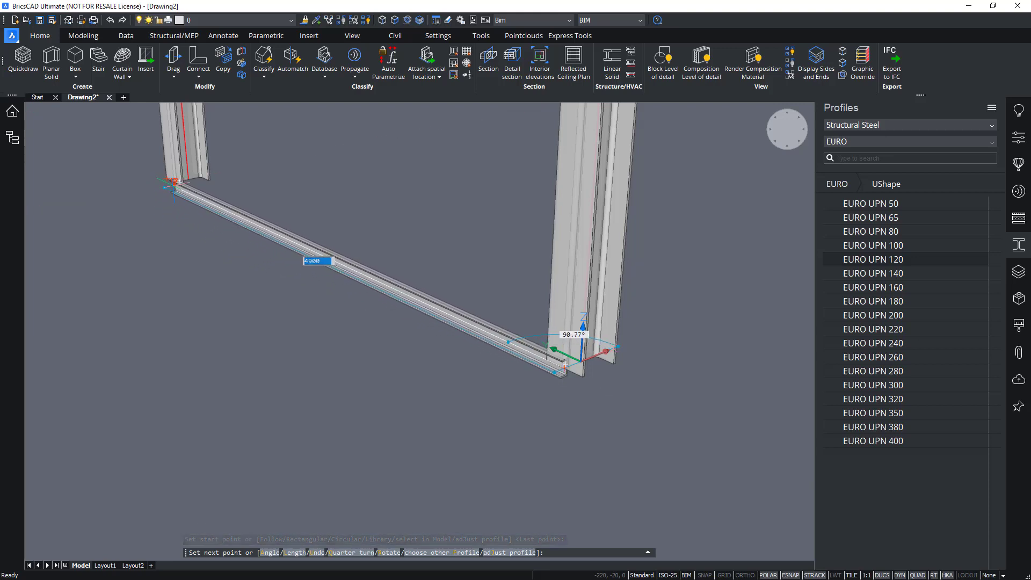
left_click(174, 182)
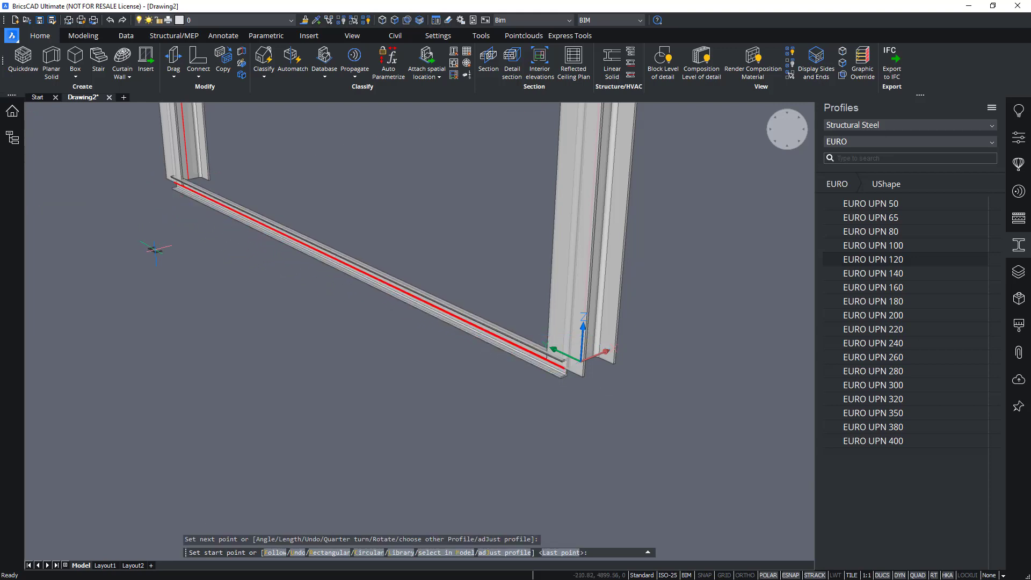
scroll(161, 257, "up", 3)
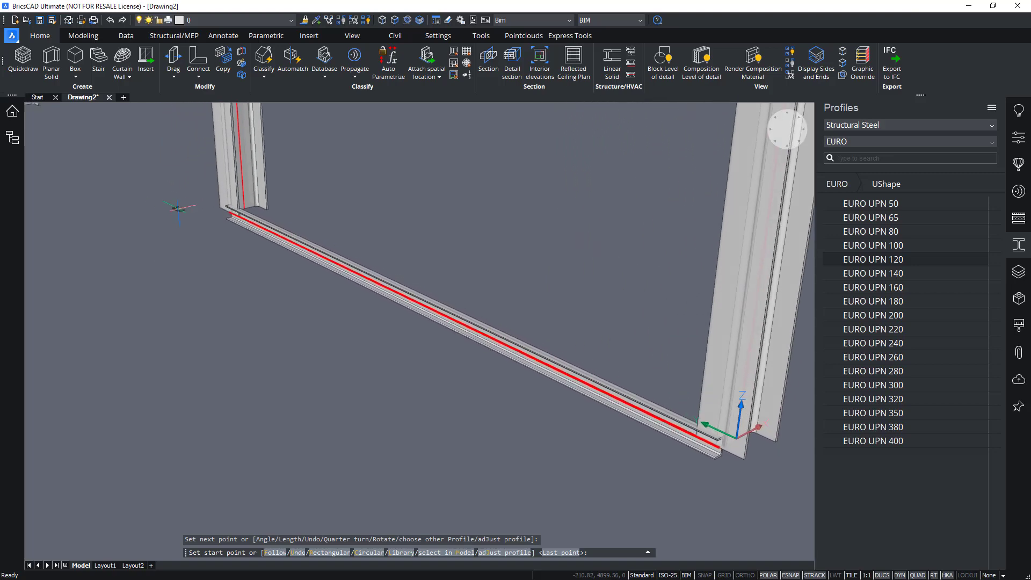
left_click(201, 199)
scroll(202, 201, "up", 2)
key("Escape")
Examine the UPN beam's ends and the position of its axis relative to the column flange
scroll(230, 217, "up", 5)
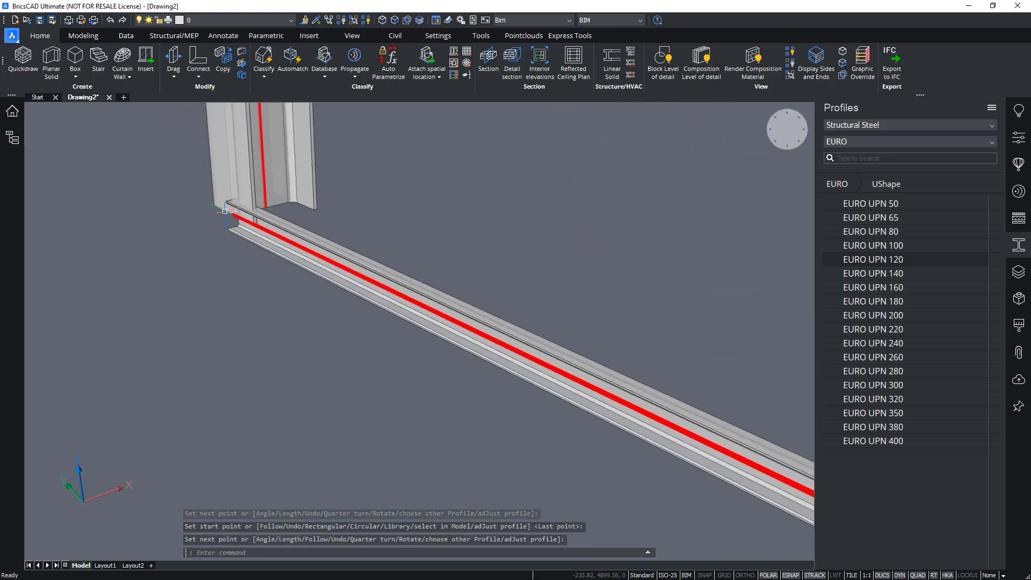
scroll(241, 219, "up", 1)
scroll(249, 208, "down", 5)
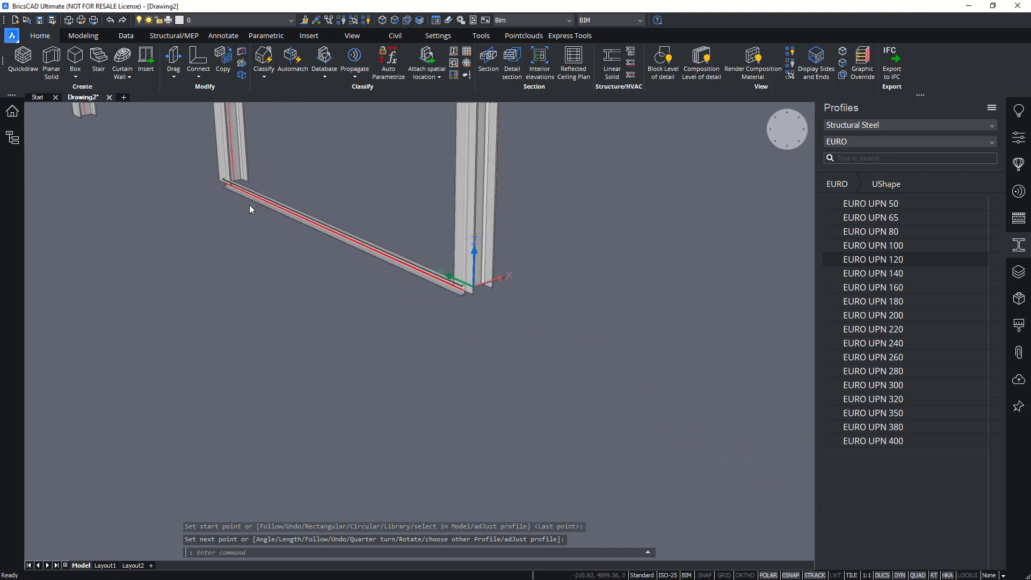
scroll(449, 285, "up", 6)
middle_click_drag(447, 289, 591, 472, "shift")
scroll(505, 380, "up", 3)
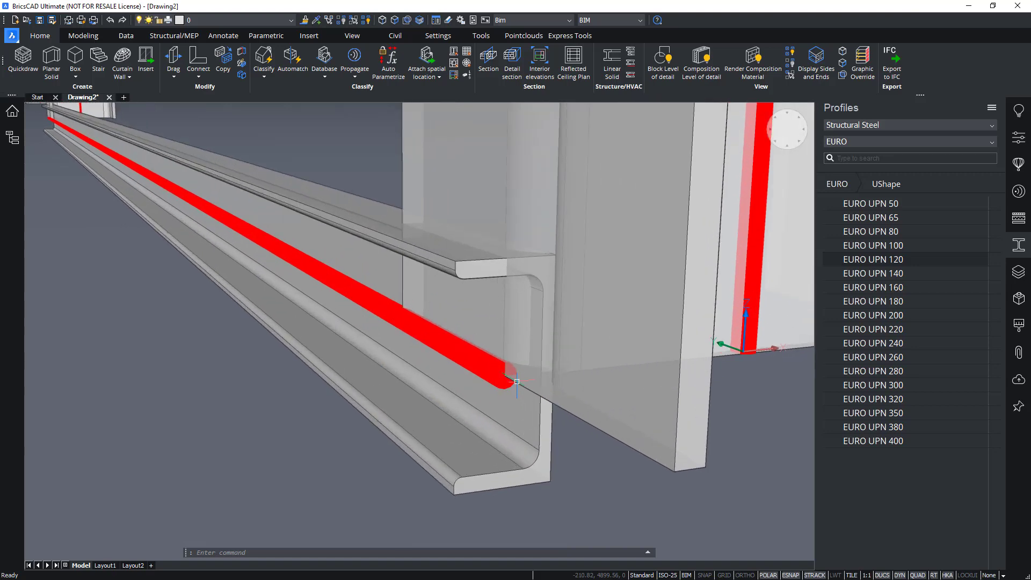
middle_click_drag(507, 378, 506, 347, "shift")
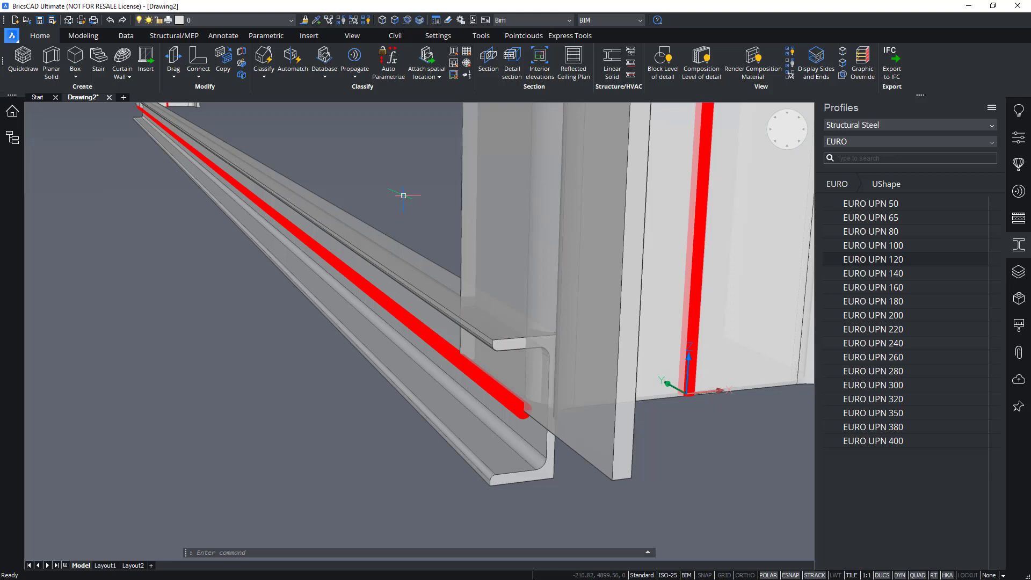
middle_click_drag(403, 195, 300, 142, "shift")
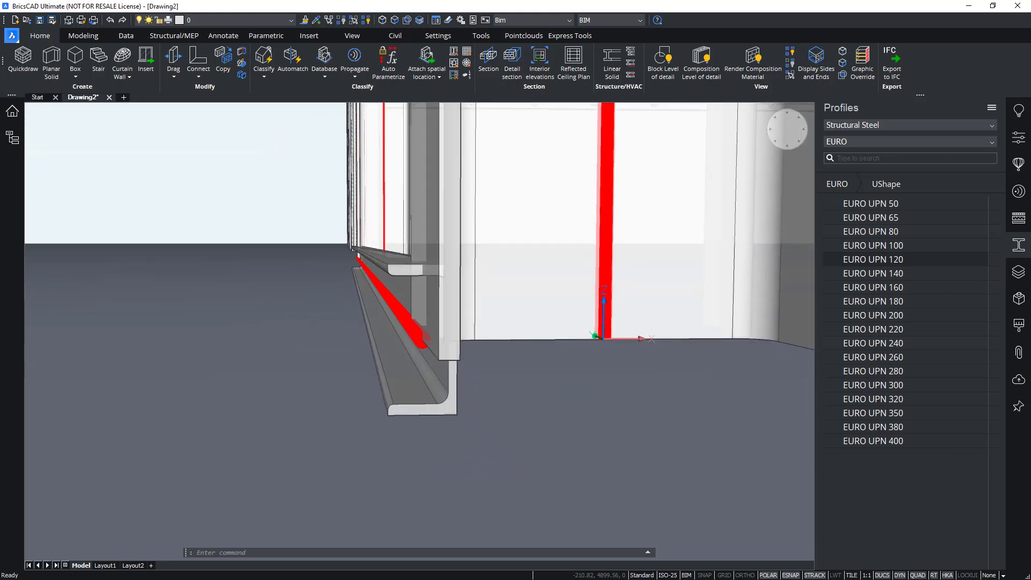
middle_click_drag(500, 367, 514, 274, "shift")
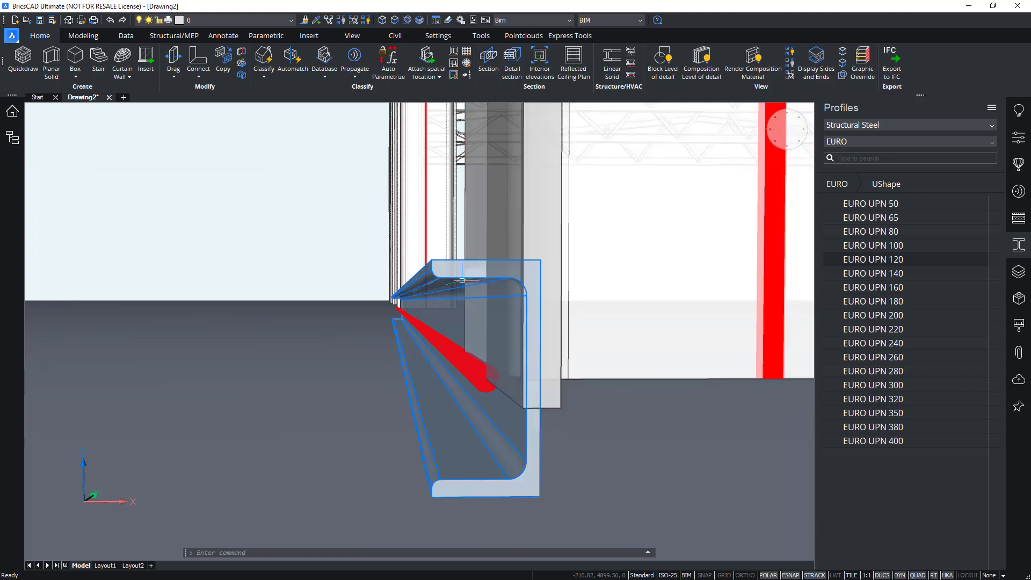
middle_click_drag(299, 454, 300, 459, "shift")
scroll(426, 378, "down", 4)
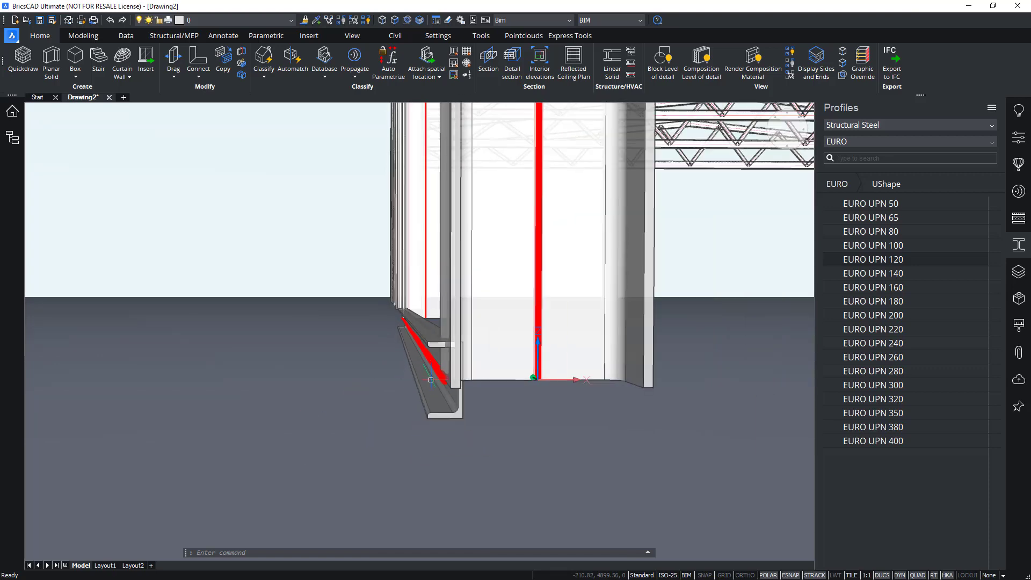
middle_click_drag(439, 395, 630, 451, "shift")
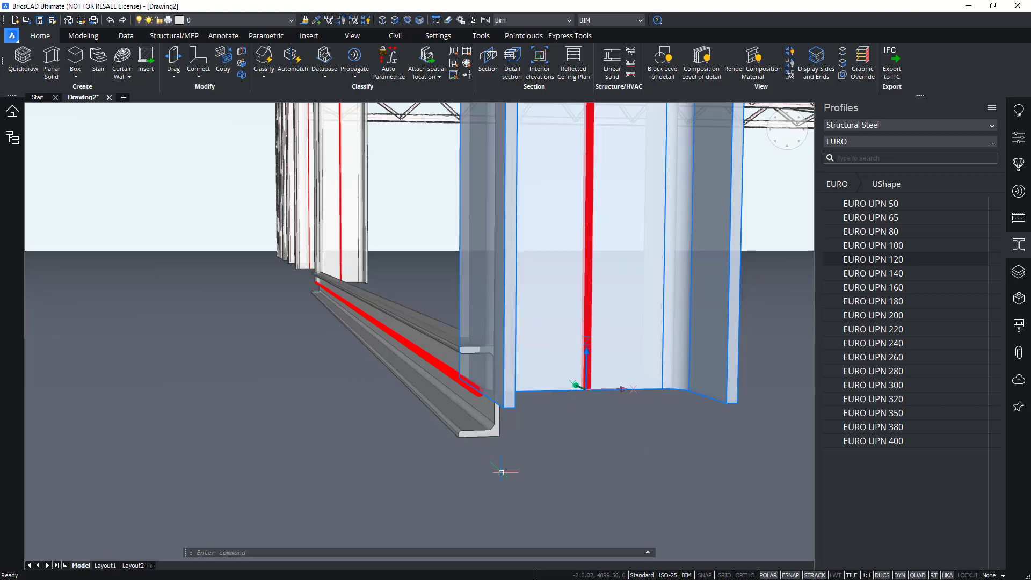
scroll(511, 479, "up", 5)
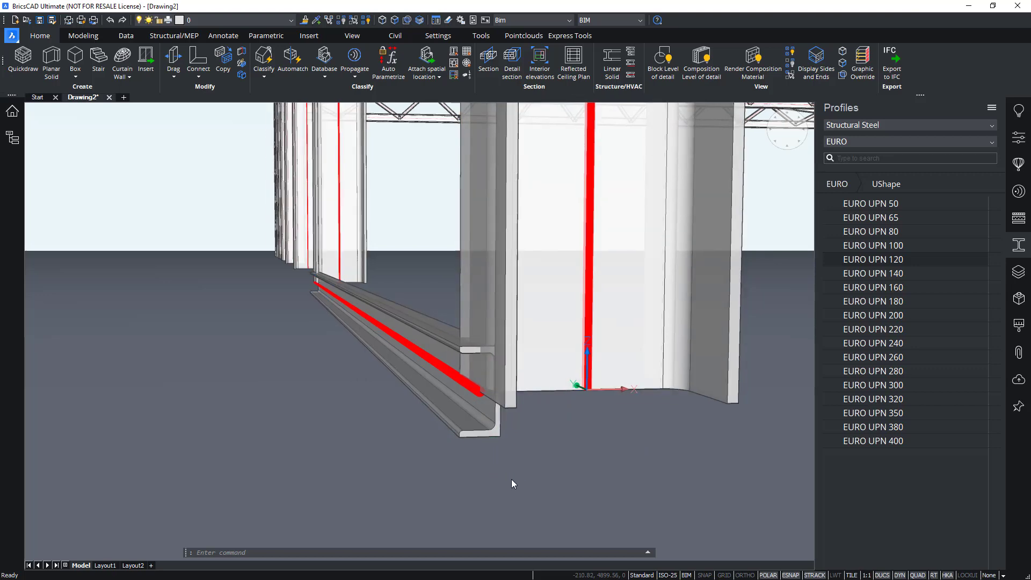
Add eccentricity to the UPN beam between the first two columns and set its base location to MiddleRight
left_click(180, 38)
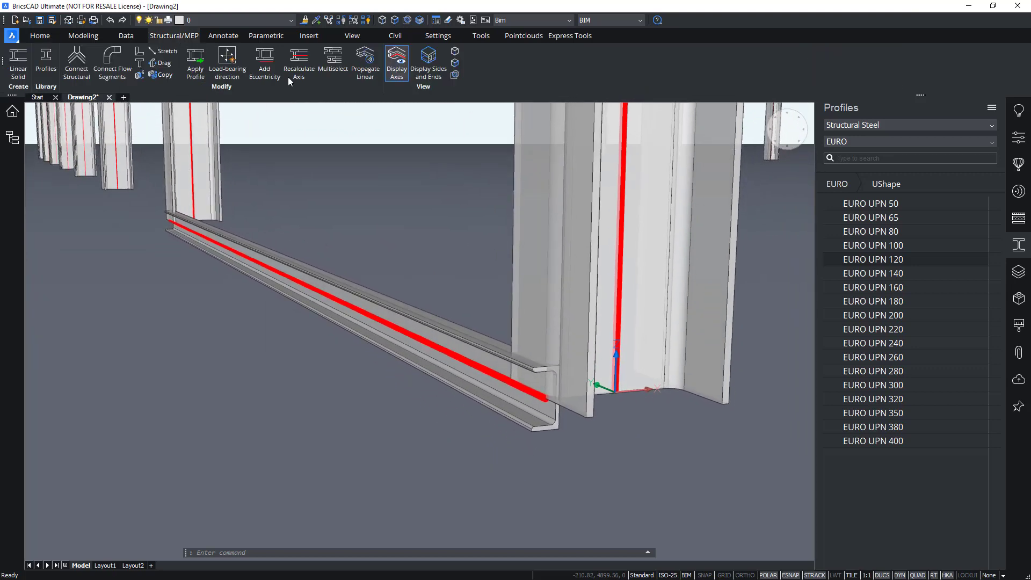
middle_click_drag(366, 180, 375, 201, "shift")
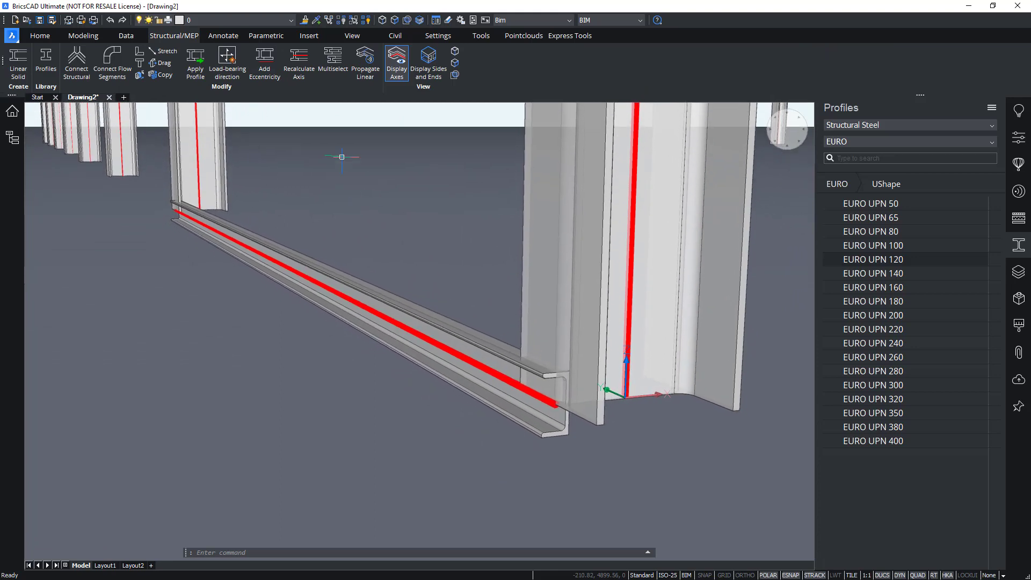
left_click(265, 60)
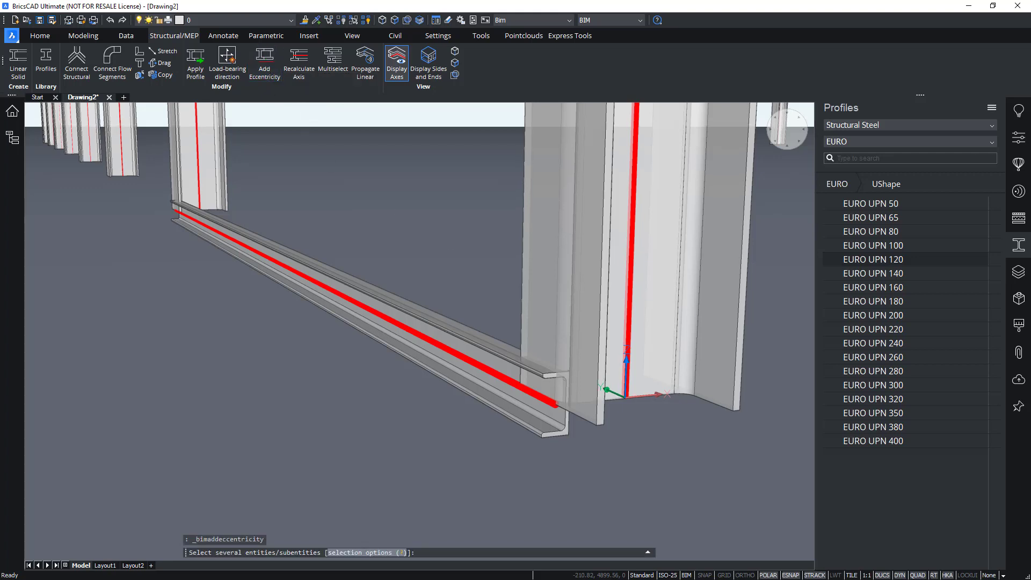
middle_click_drag(419, 323, 412, 322, "shift")
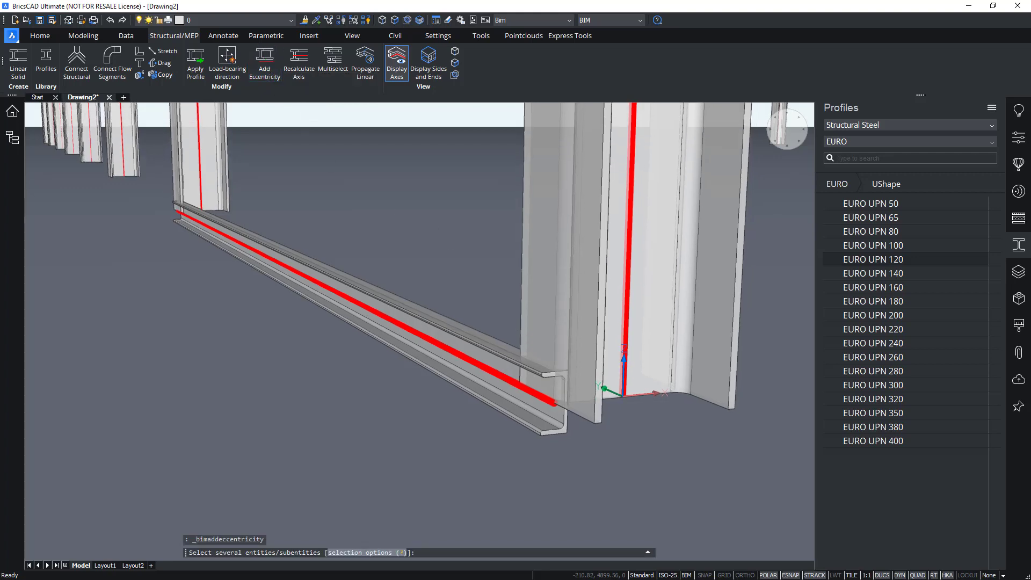
left_click(455, 339)
key("Return")
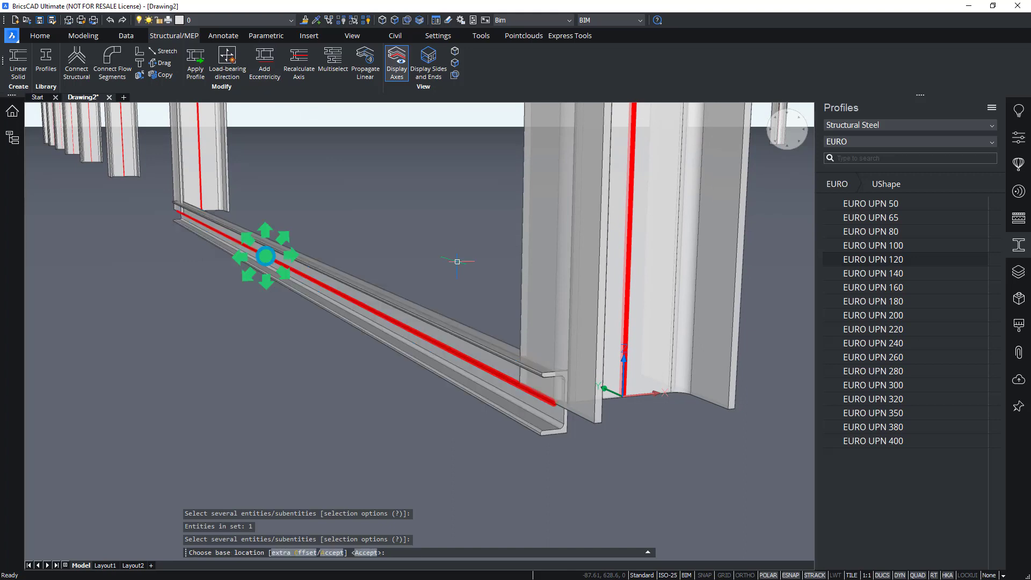
scroll(430, 261, "down", 1)
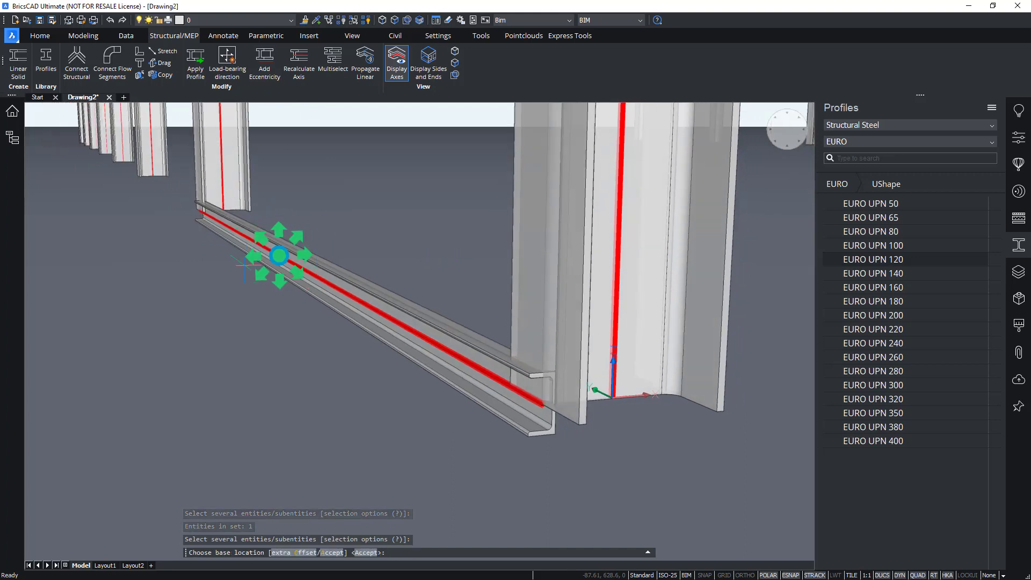
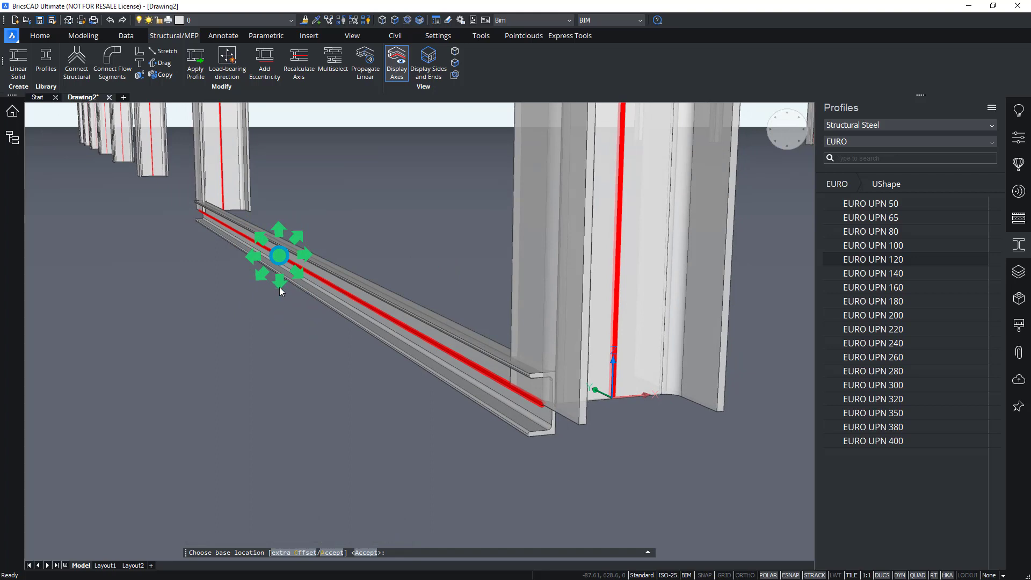
left_click(254, 259)
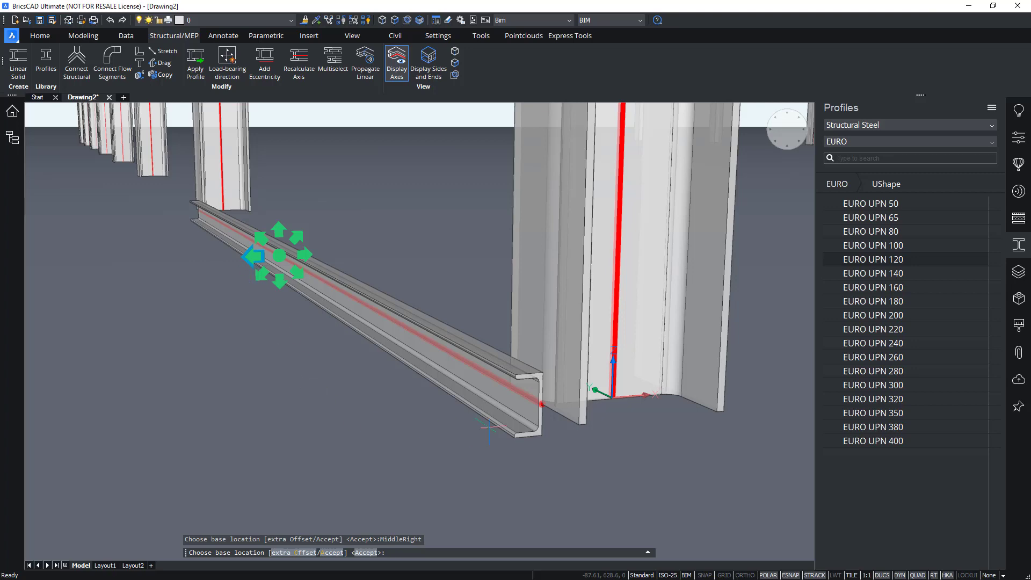
scroll(543, 404, "up", 5)
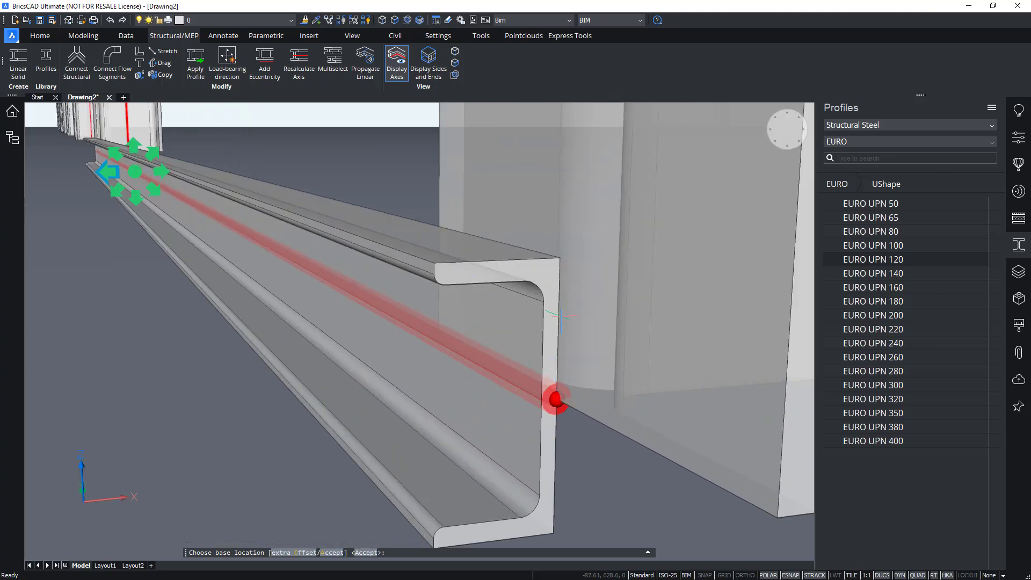
scroll(557, 489, "down", 1)
scroll(244, 391, "down", 1)
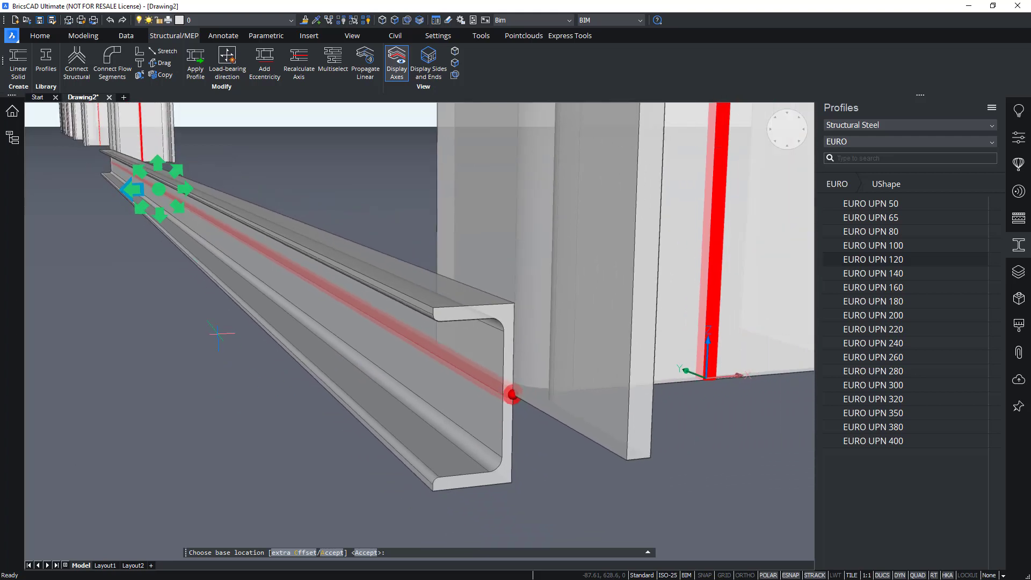
Try the MiddleLeft, BottomMiddle, BottomRight, TopRight, TopLeft and BottomLeft base locations on the UPN beam
left_click(188, 190)
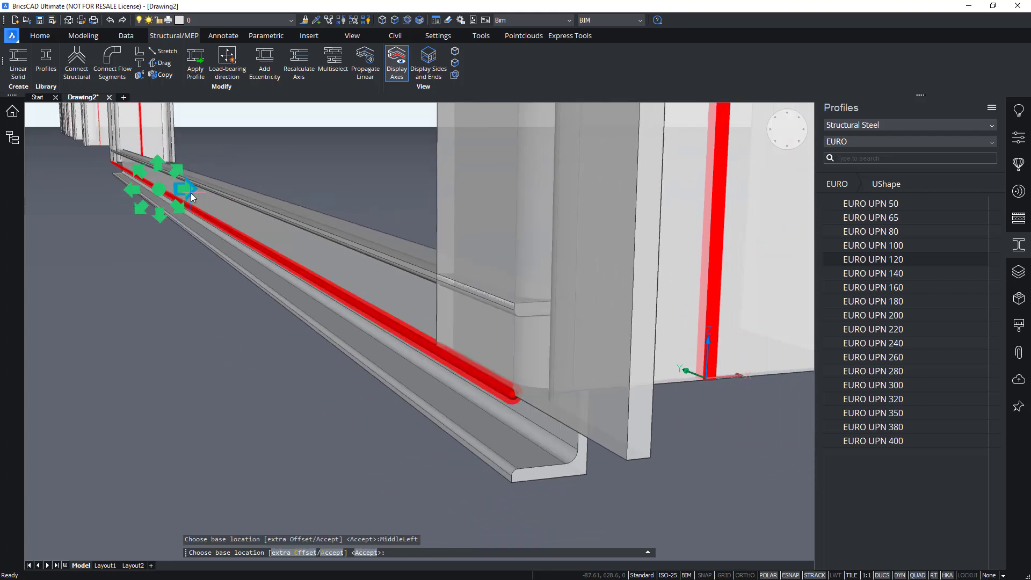
left_click(160, 215)
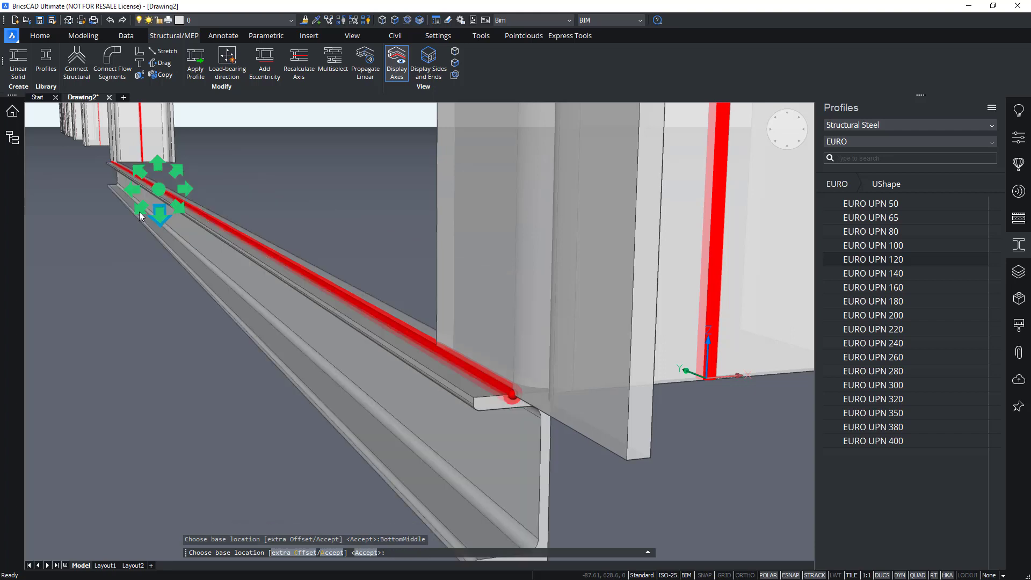
left_click(140, 212)
left_click(141, 174)
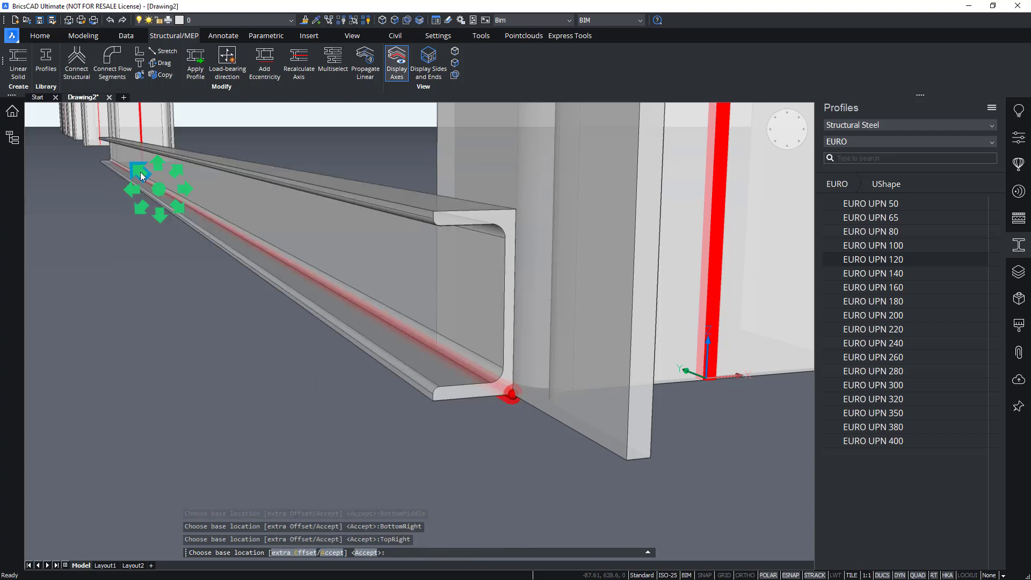
left_click(177, 171)
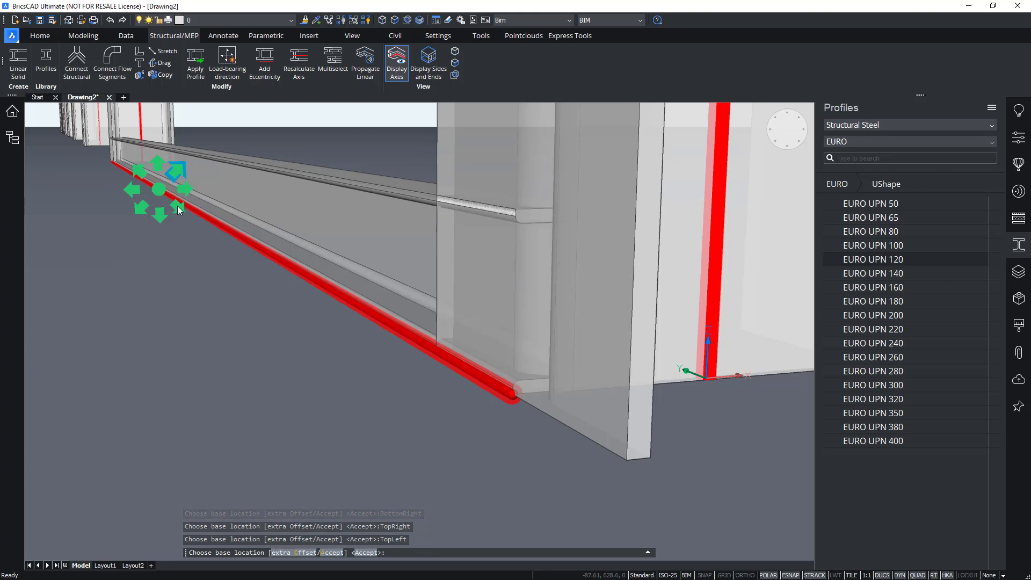
left_click(177, 205)
Set the UPN beam's base location back to MiddleRight, against the column flange, and finish adding eccentricity
left_click(133, 191)
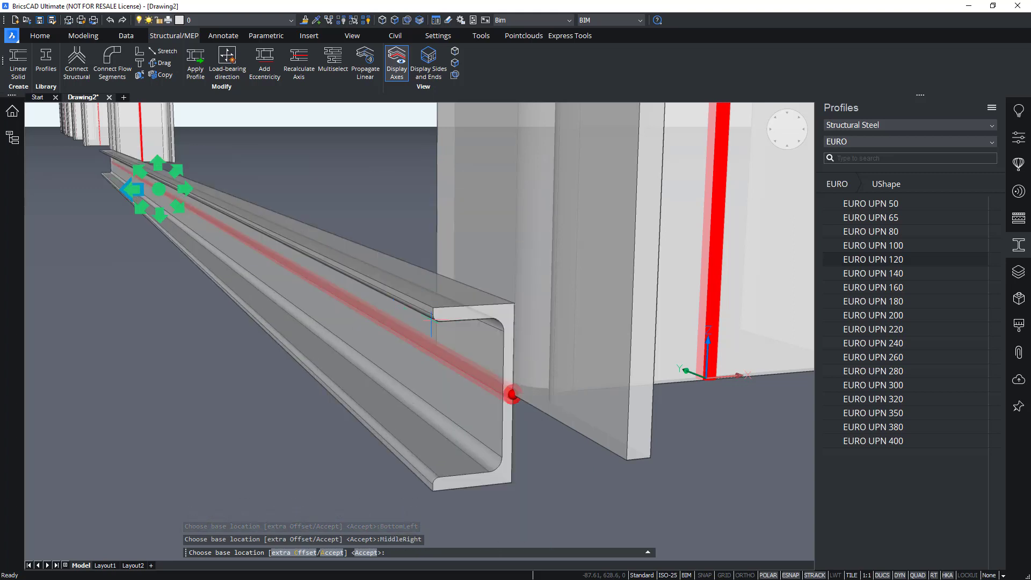
middle_click_drag(431, 321, 442, 325, "shift")
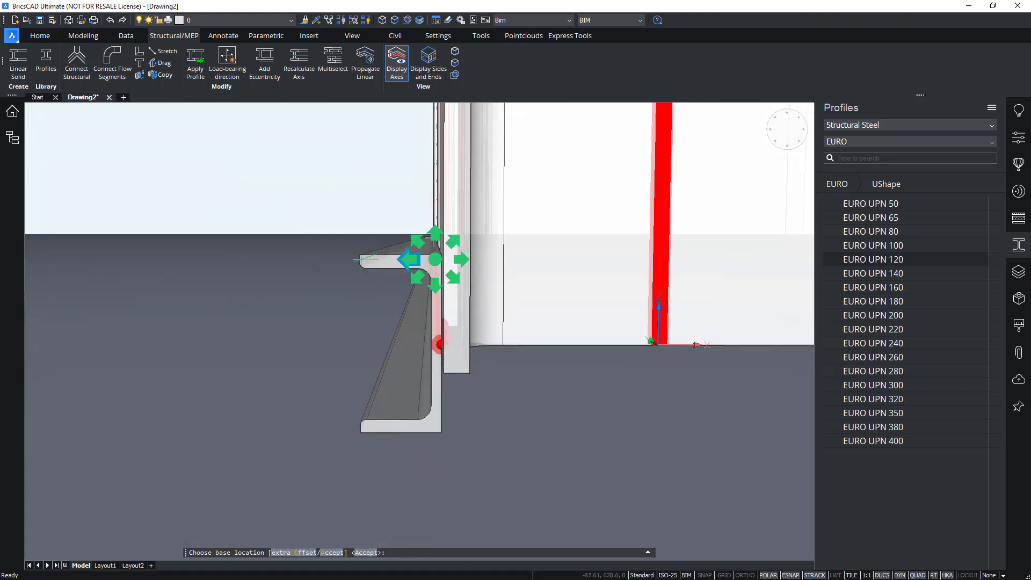
middle_click_drag(409, 411, 473, 325, "shift")
scroll(546, 348, "down", 3)
key("Escape")
Move the UPN beam about 1520 mm up from the base of the first two columns
left_click(459, 386)
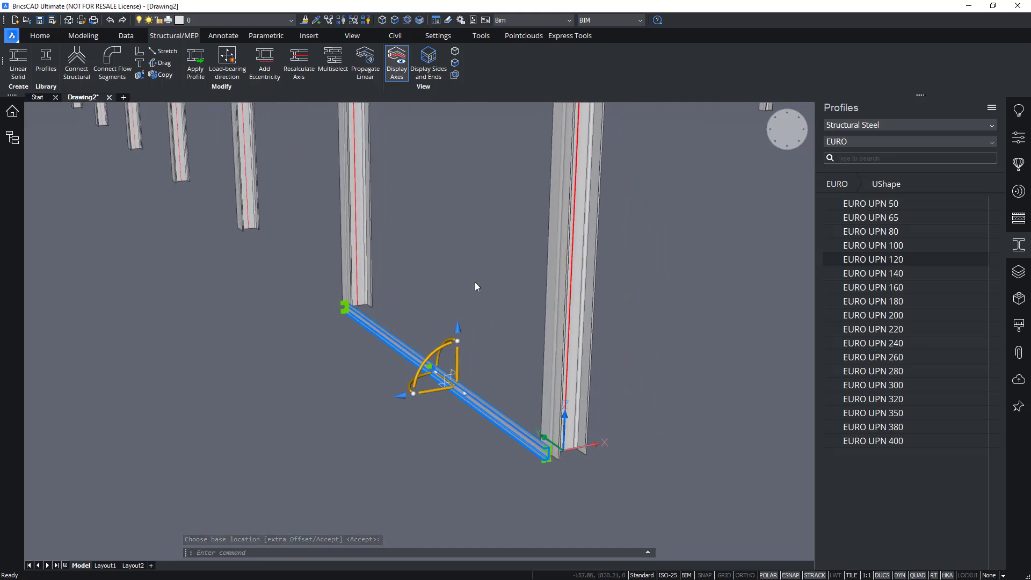
left_click(458, 327)
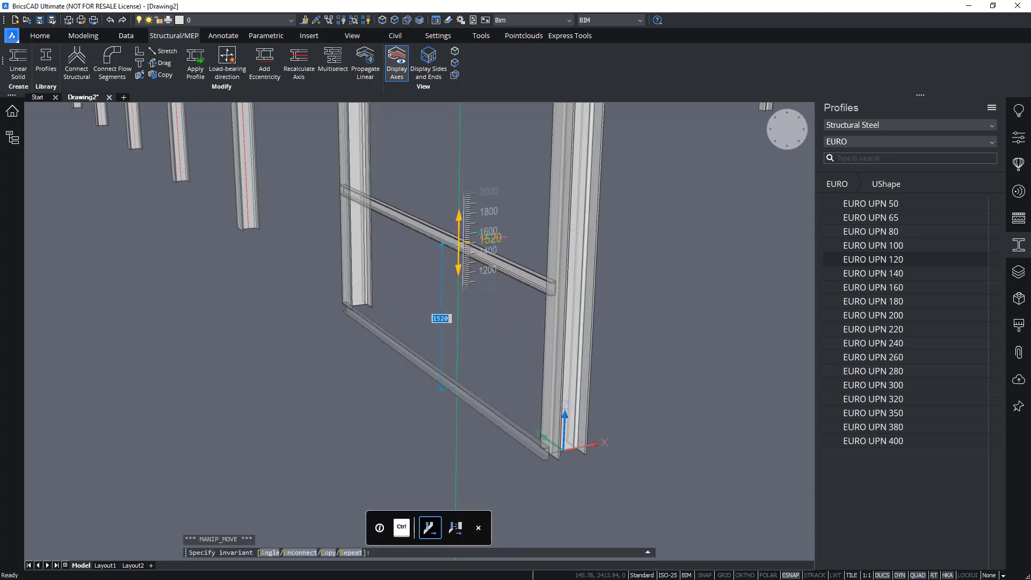
left_click(438, 391)
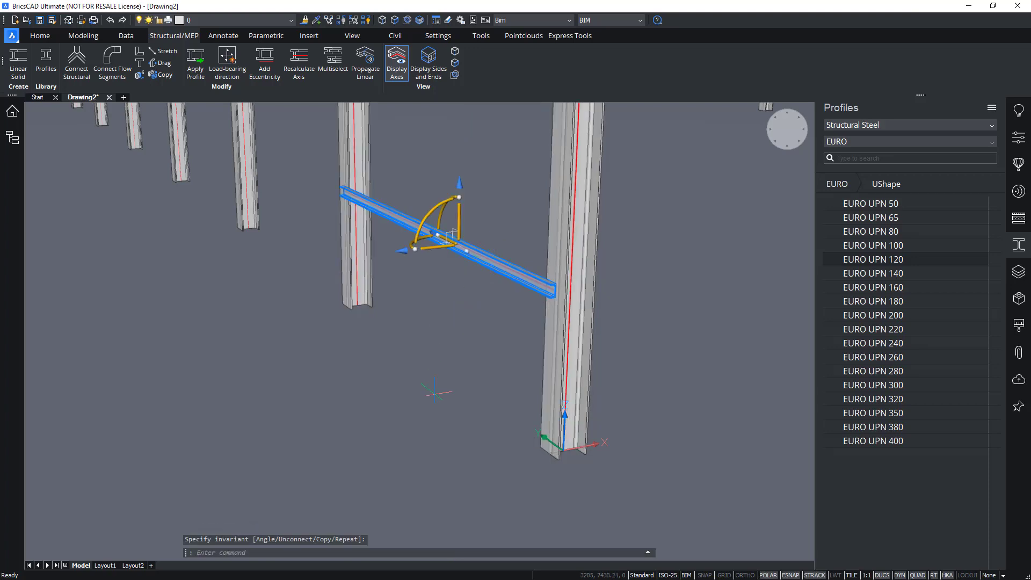
Make three repeated copies of the UPN beam above it, spaced 900 mm apart between the two columns
middle_click_drag(435, 393, 436, 417, "shift")
scroll(444, 442, "down", 2)
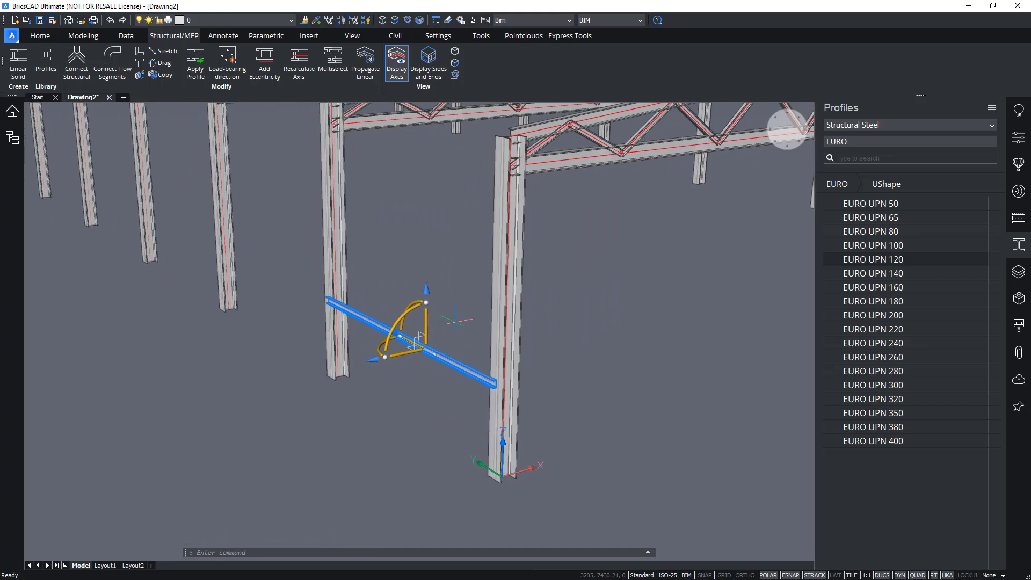
left_click(426, 321)
left_click(426, 323)
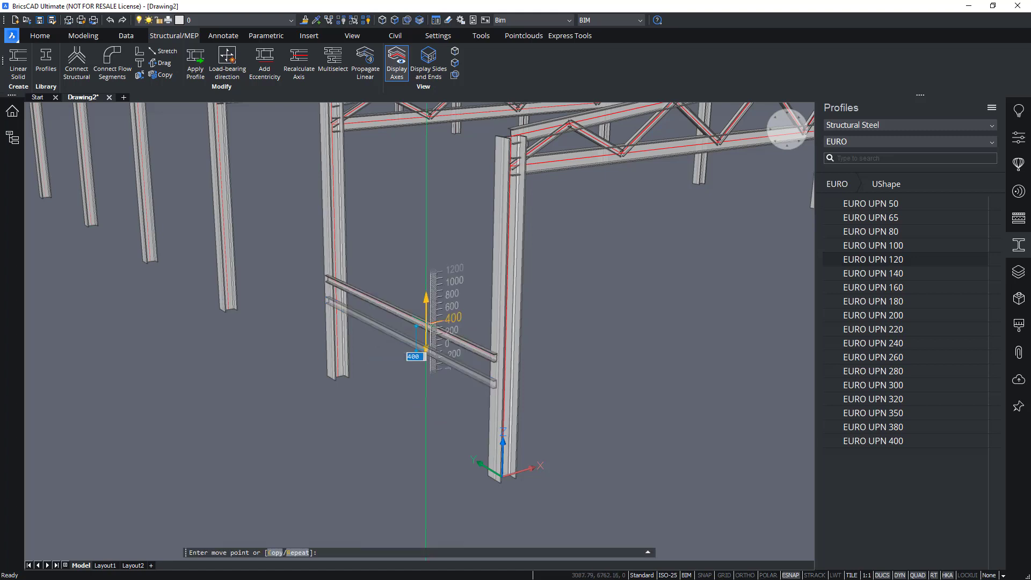
key("ctrl")
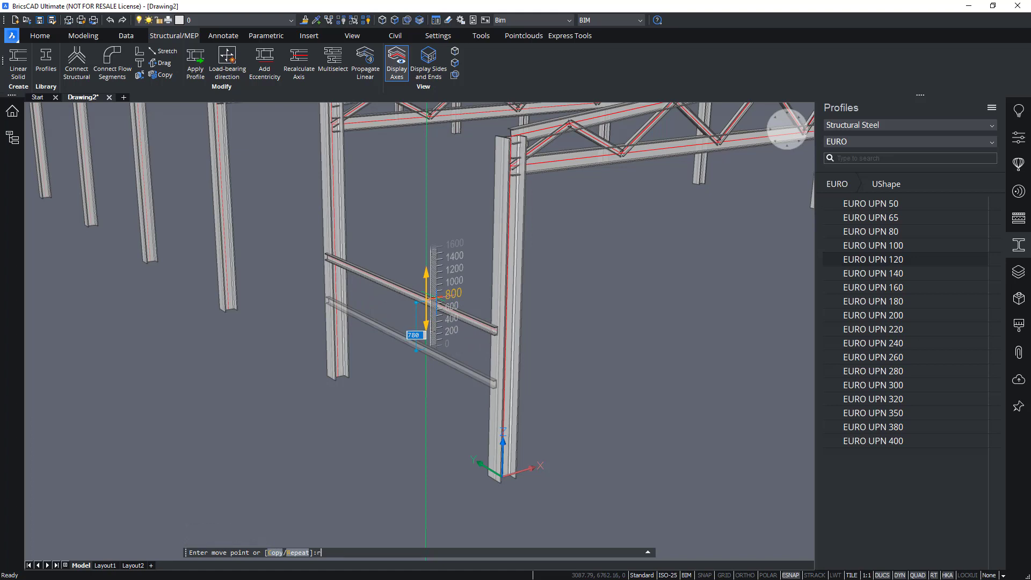
type("r")
key("Return")
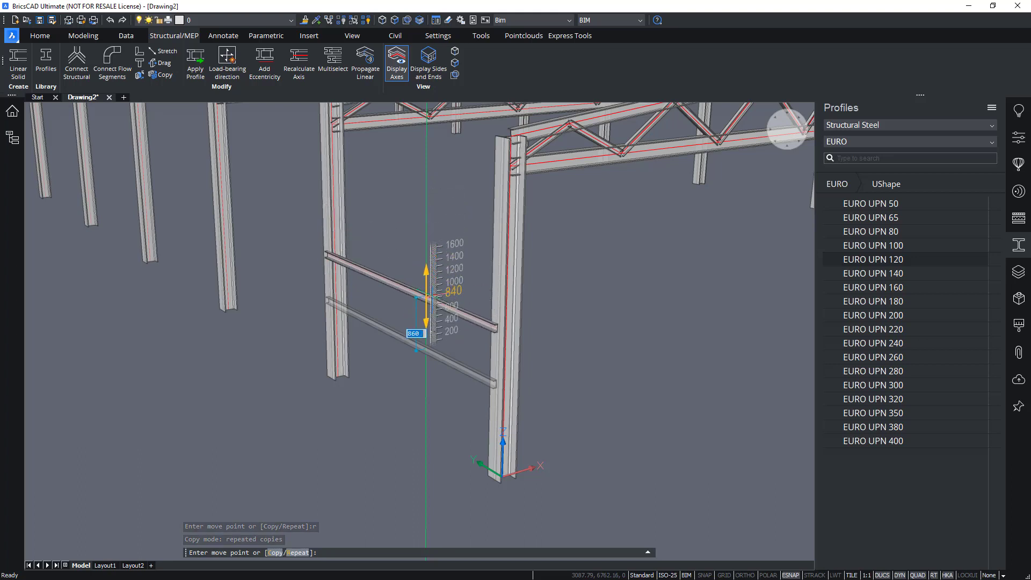
type("900")
key("Return")
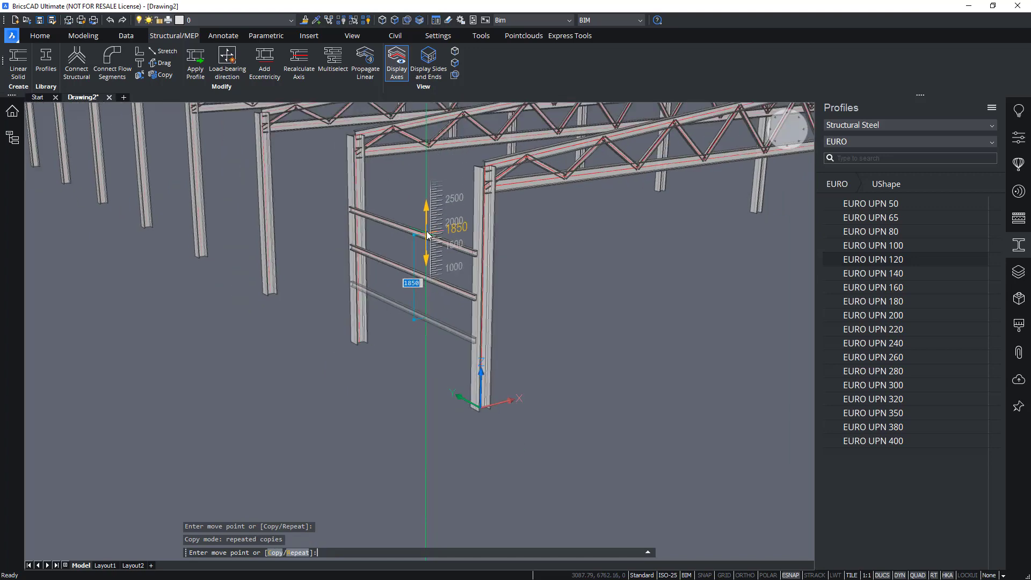
scroll(425, 296, "down", 2)
middle_click_drag(426, 296, 425, 381)
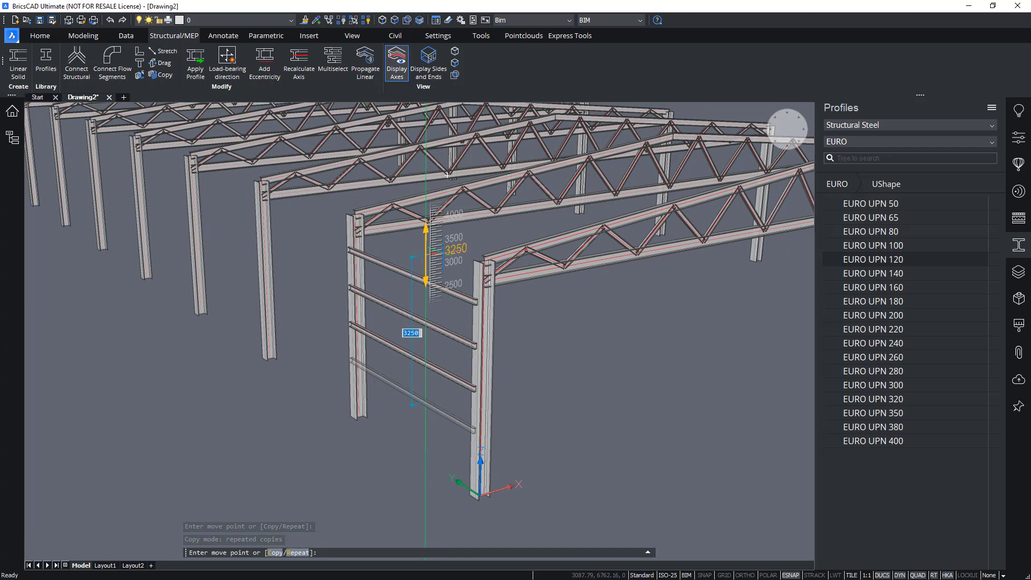
key("Escape")
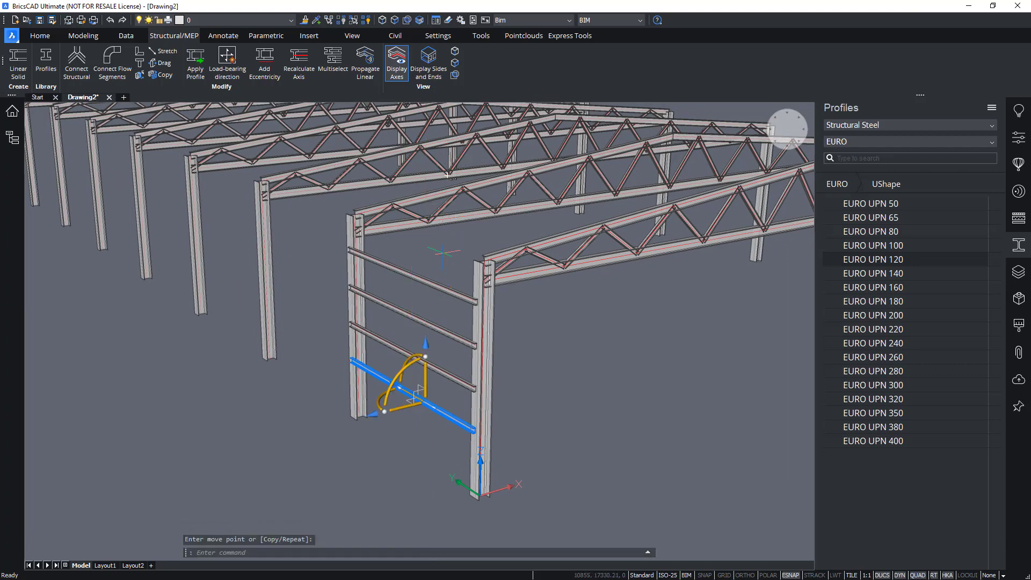
key("Escape")
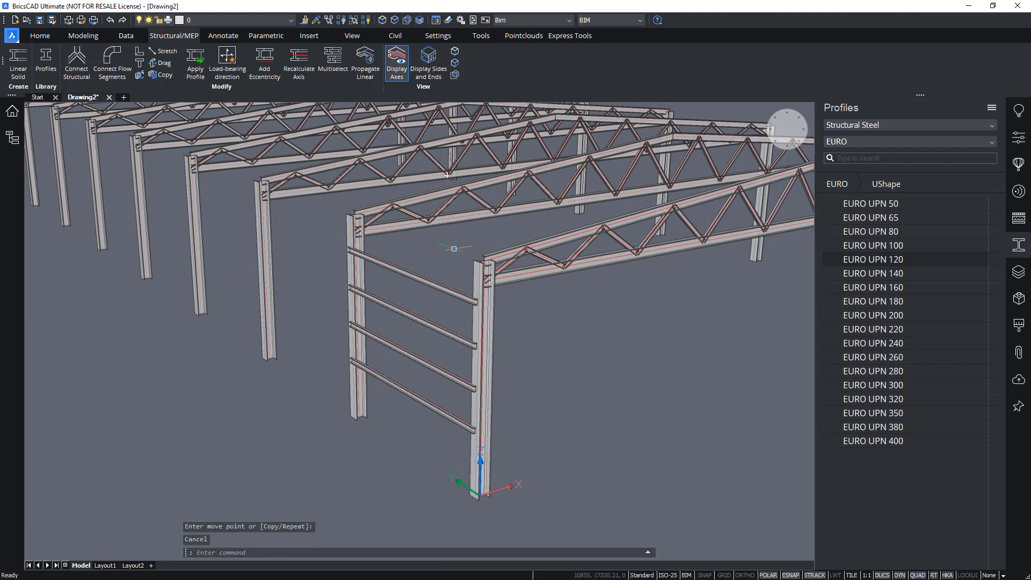
Hide the structural steel profile library to enlarge the drawing area
middle_click_drag(462, 259, 459, 287, "shift")
middle_click_drag(471, 227, 349, 306, "shift")
scroll(301, 376, "up", 4)
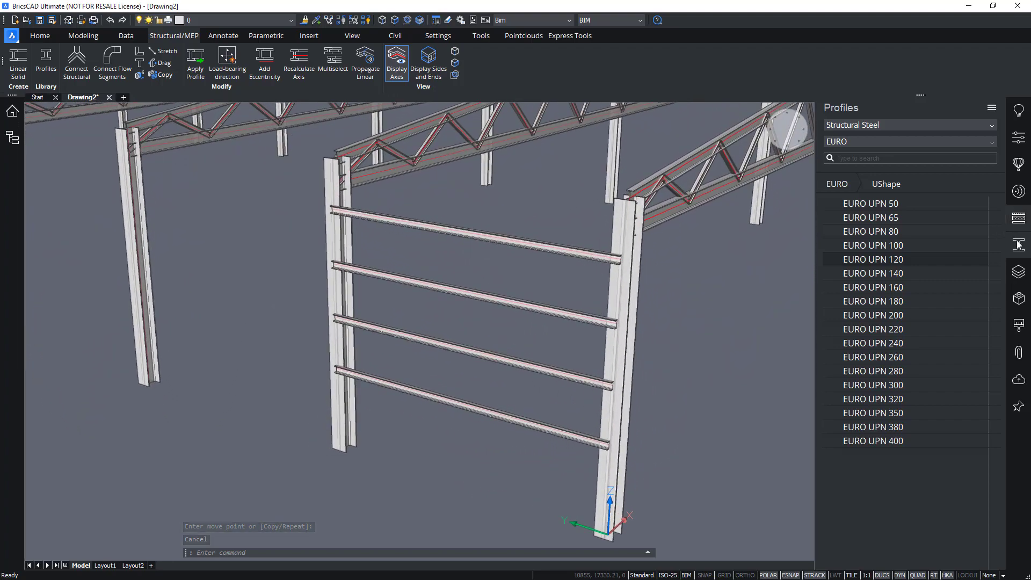
left_click(1018, 245)
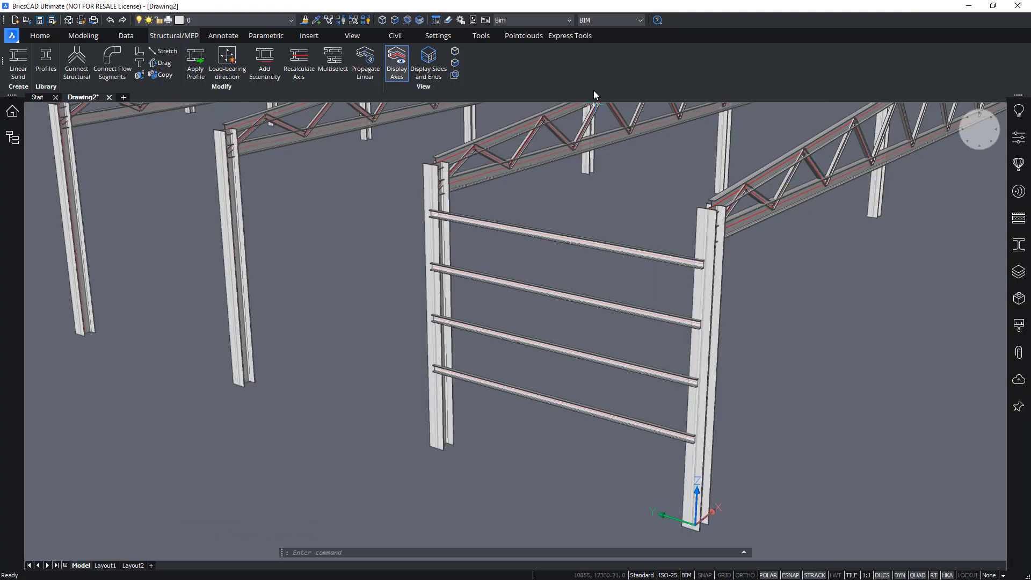
middle_click_drag(401, 348, 457, 424, "shift")
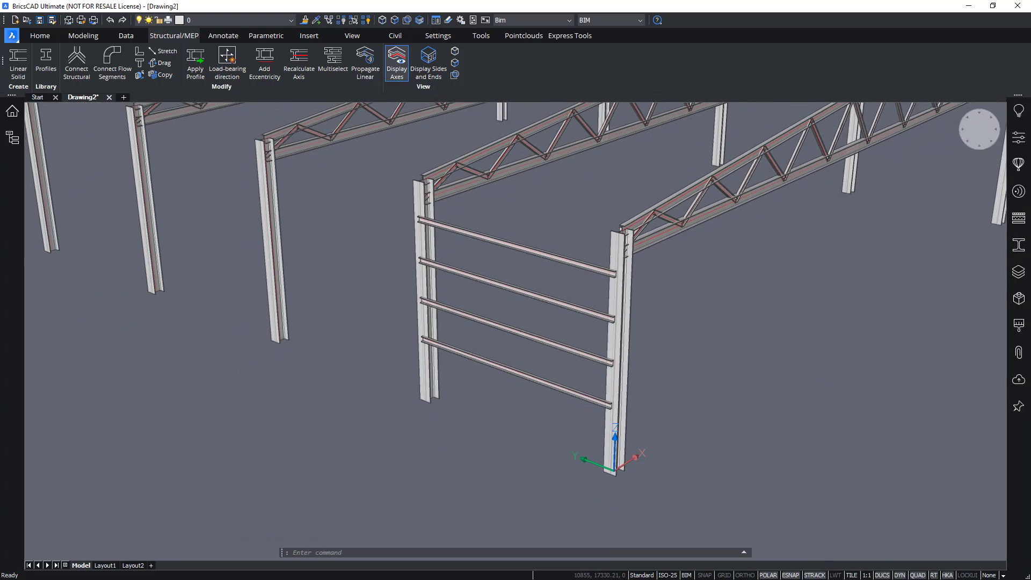
scroll(480, 322, "up", 3)
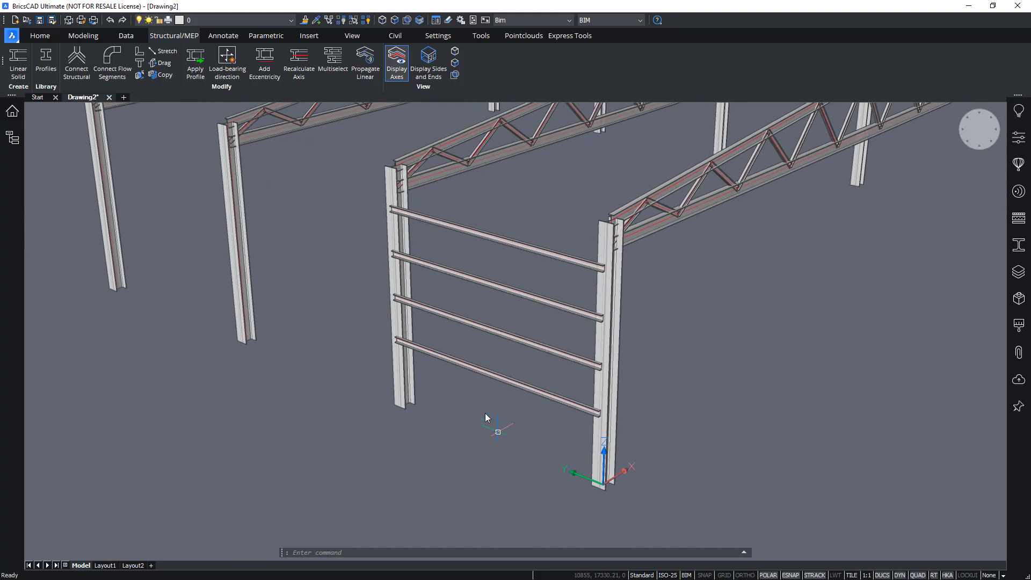
Start propagating a detail with the first two columns as the reference solids
left_click(52, 37)
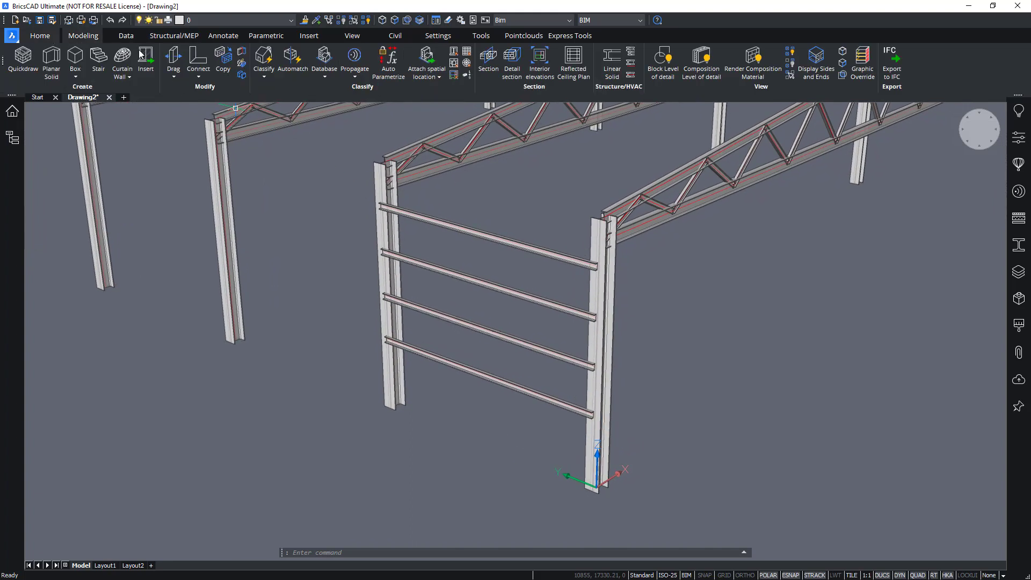
left_click(355, 59)
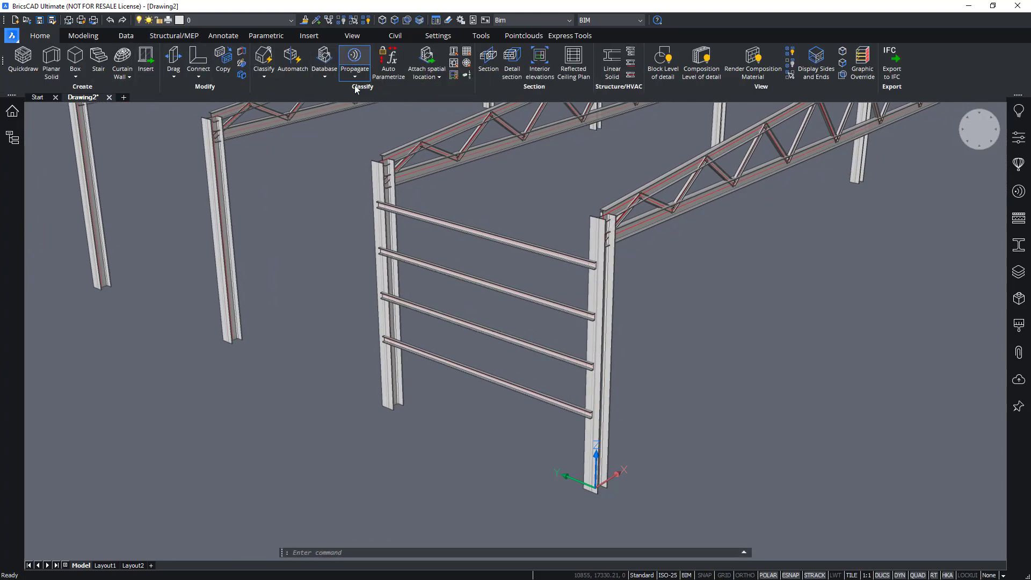
left_click(384, 244)
left_click(604, 290)
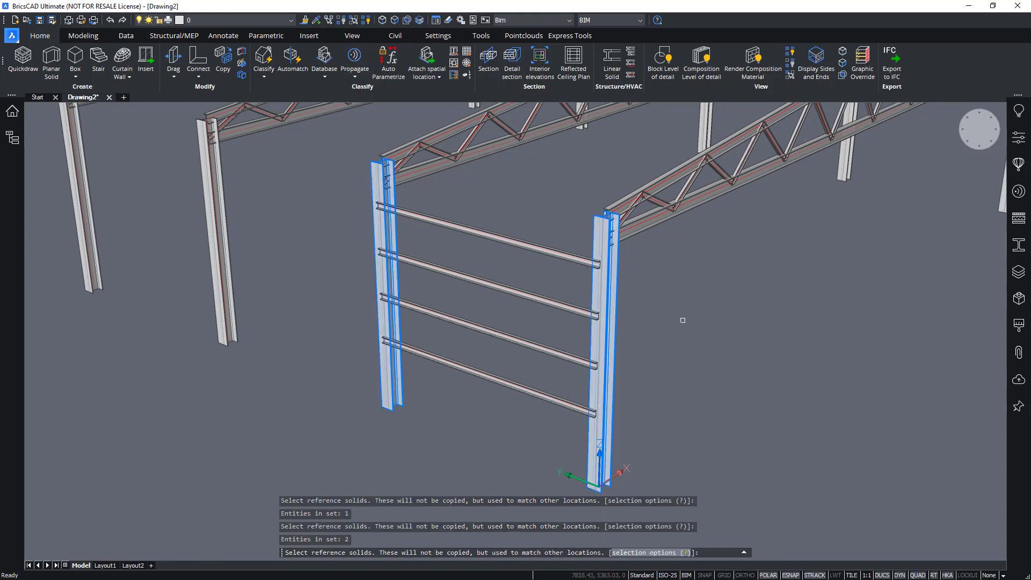
key("Return")
Add the four UPN beams between the two columns as detail objects and propagate them as plain copies
scroll(520, 301, "down", 2)
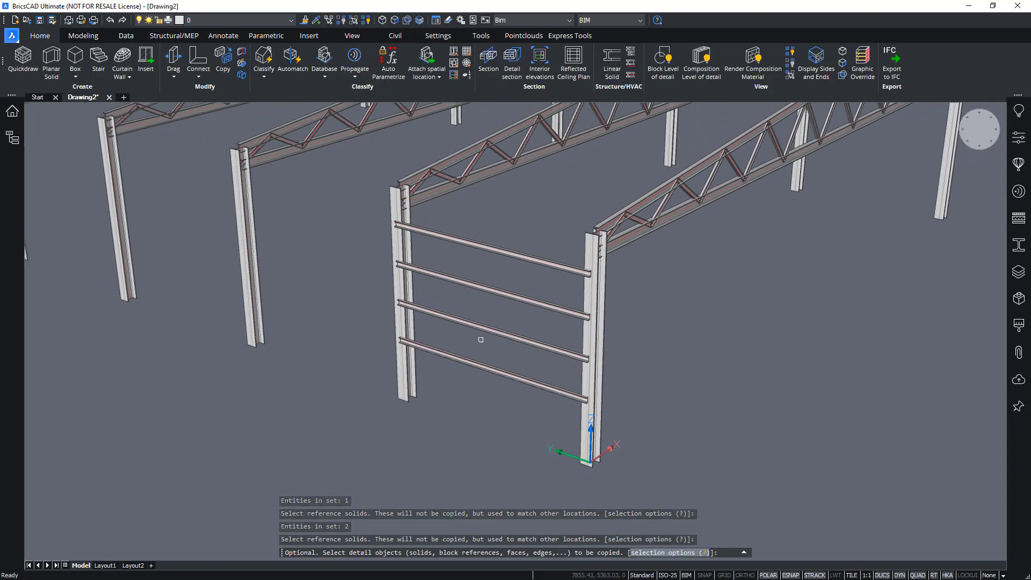
scroll(480, 340, "down", 3)
left_click(519, 399)
left_click(486, 248)
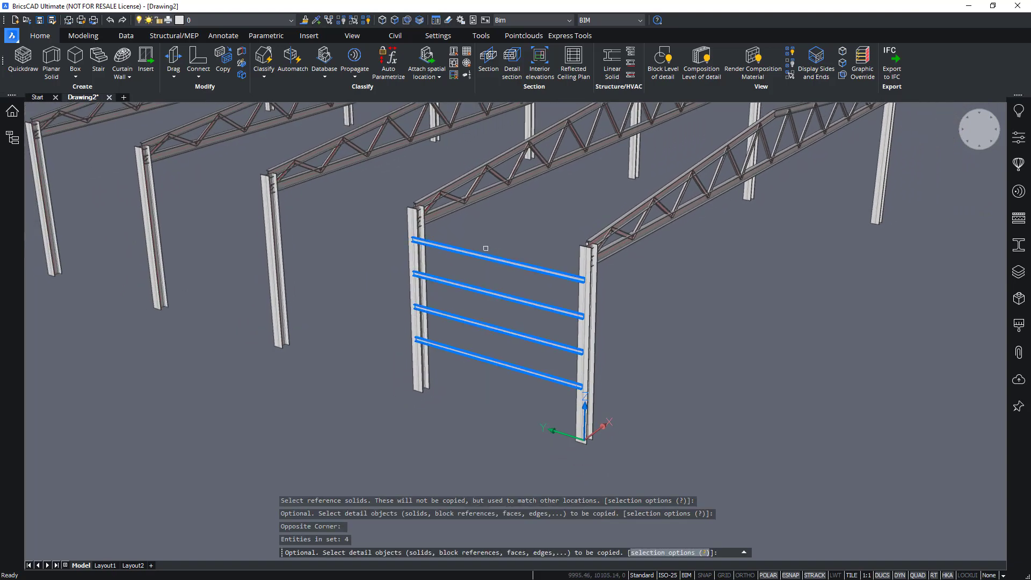
key("Return")
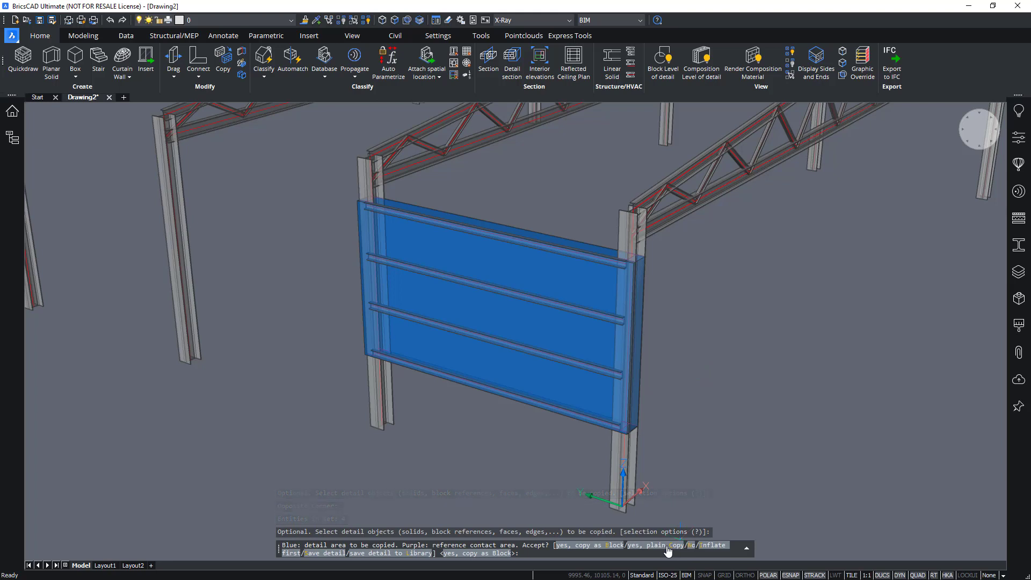
left_click(667, 549)
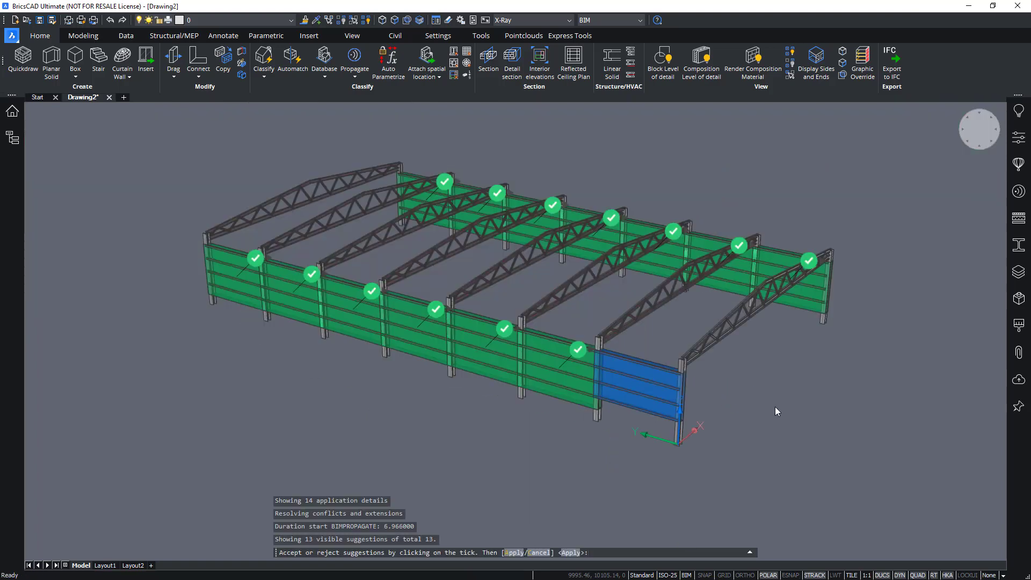
Try alternatives Option 2 and Option 3 for the suggested beams in the front end bay of the opposite side
middle_click_drag(775, 404, 444, 398, "shift")
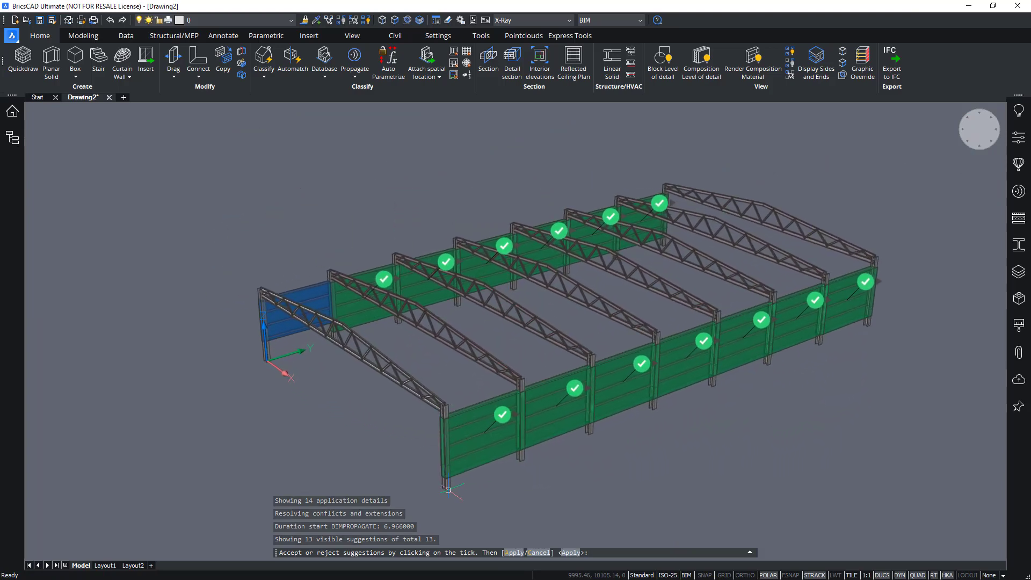
scroll(477, 511, "up", 5)
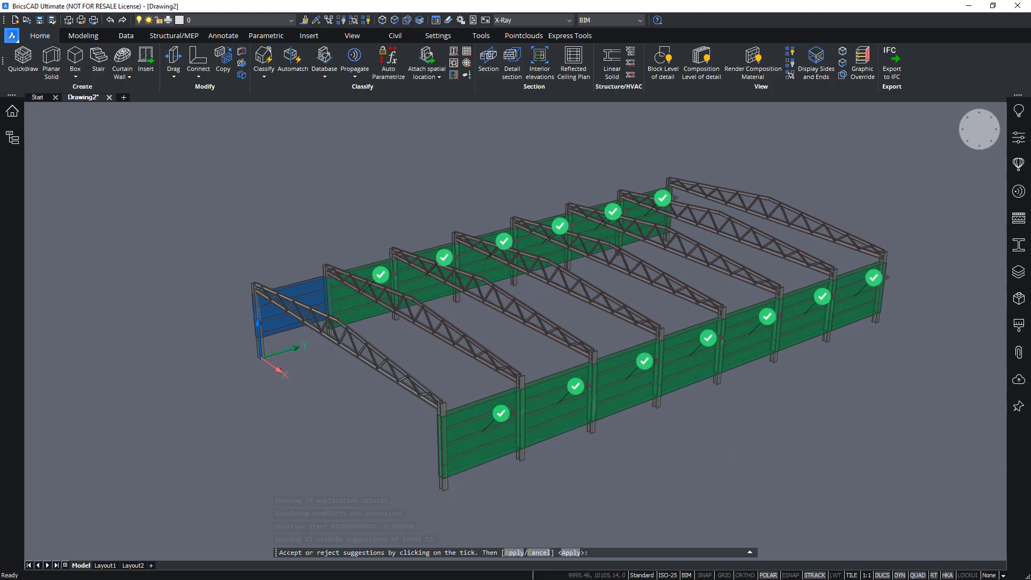
scroll(437, 403, "up", 1)
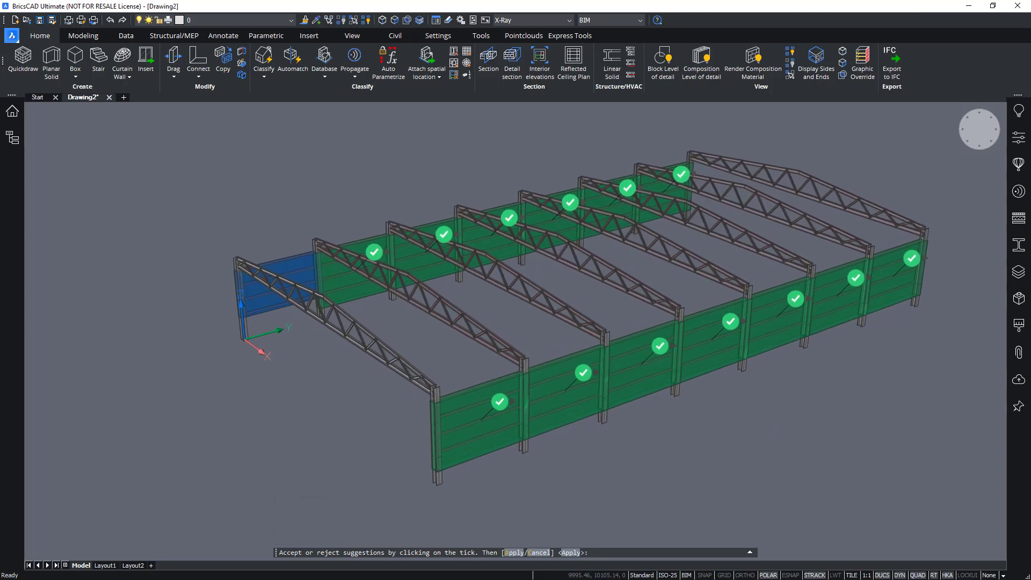
scroll(467, 486, "up", 6)
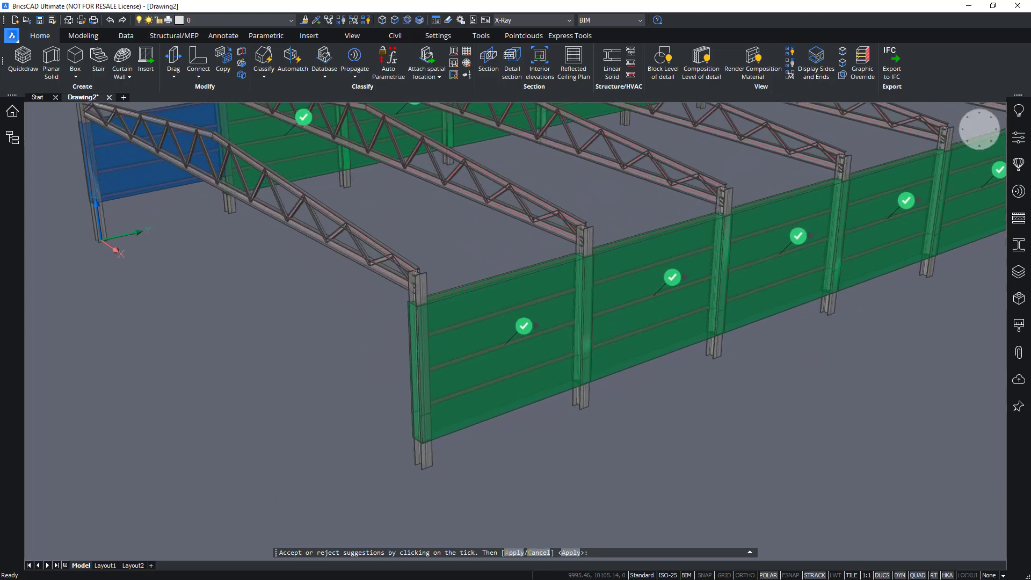
middle_click_drag(663, 406, 617, 392, "shift")
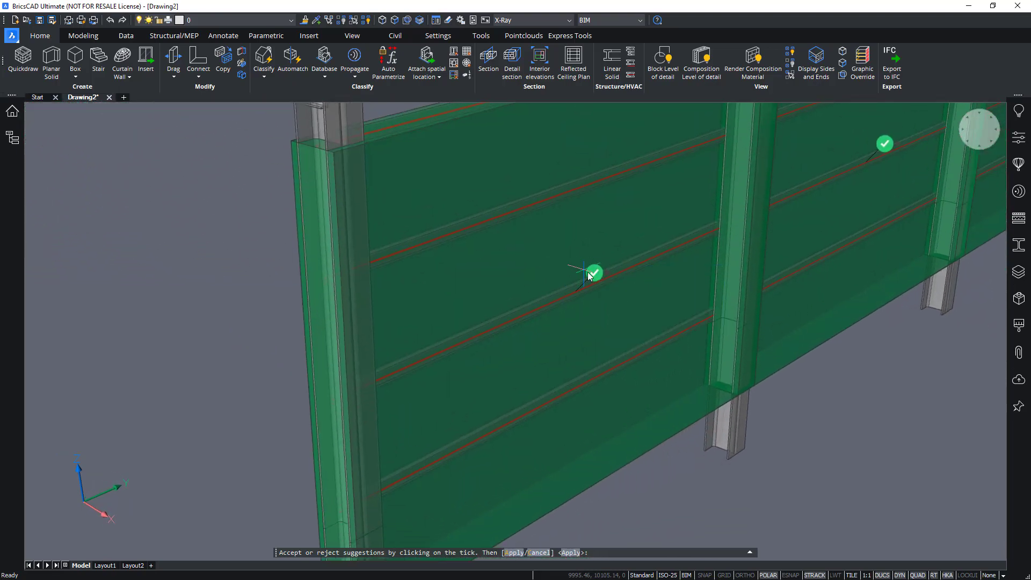
mouse_move(590, 275)
left_click(647, 309)
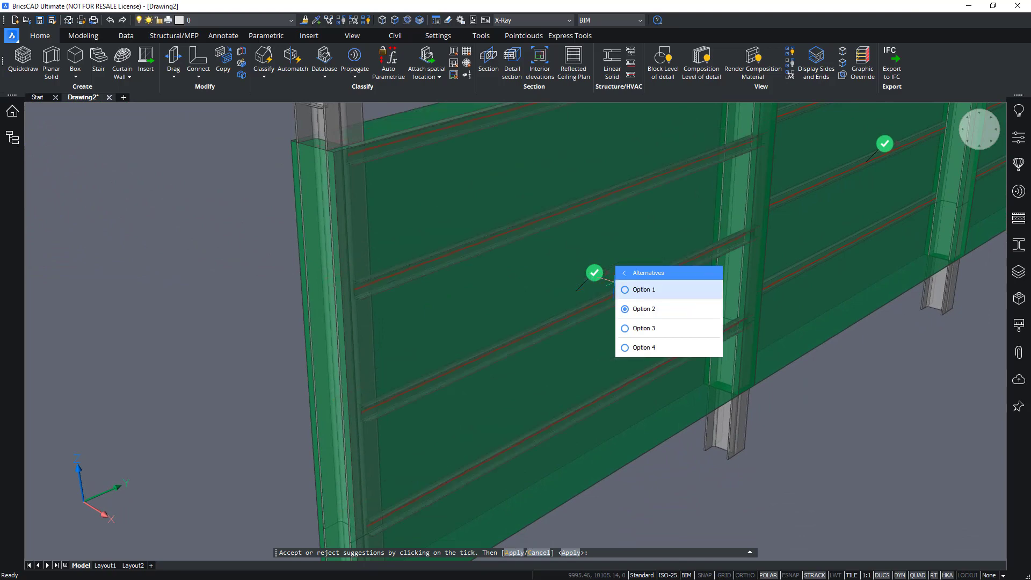
left_click(643, 329)
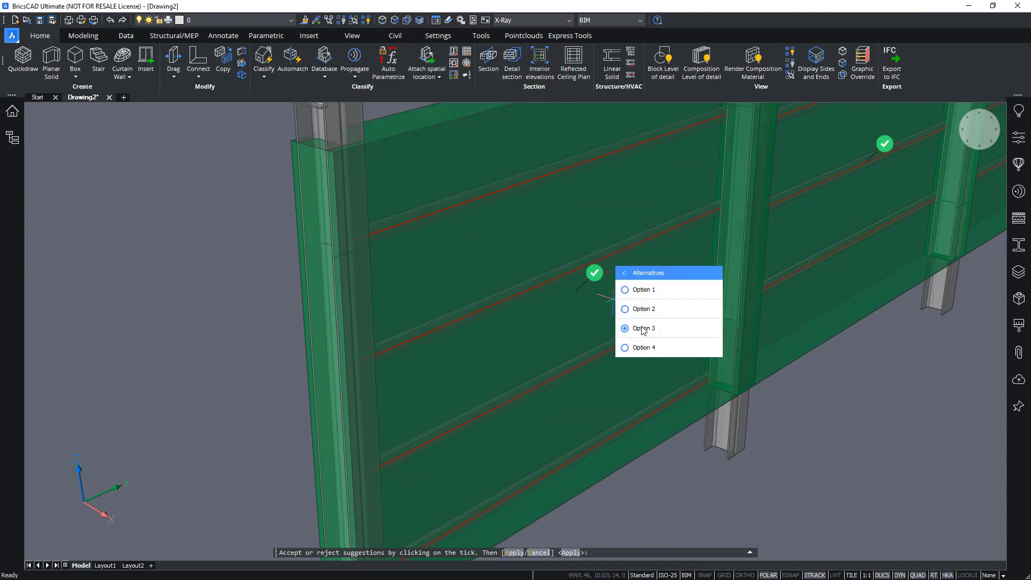
Set the suggested beams in the opposite side's front end bay to alternative Option 2
scroll(643, 329, "down", 5)
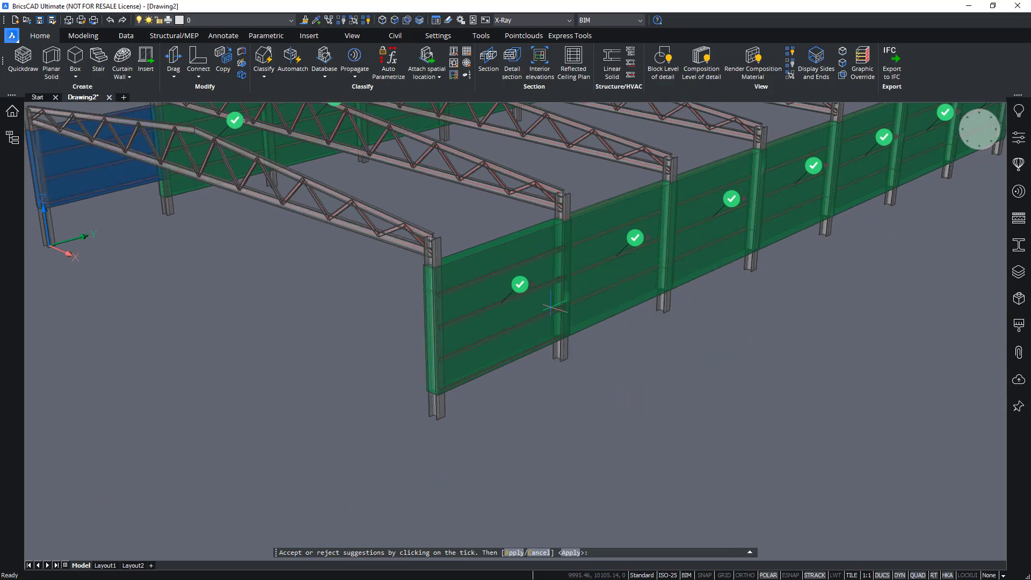
scroll(473, 306, "up", 5)
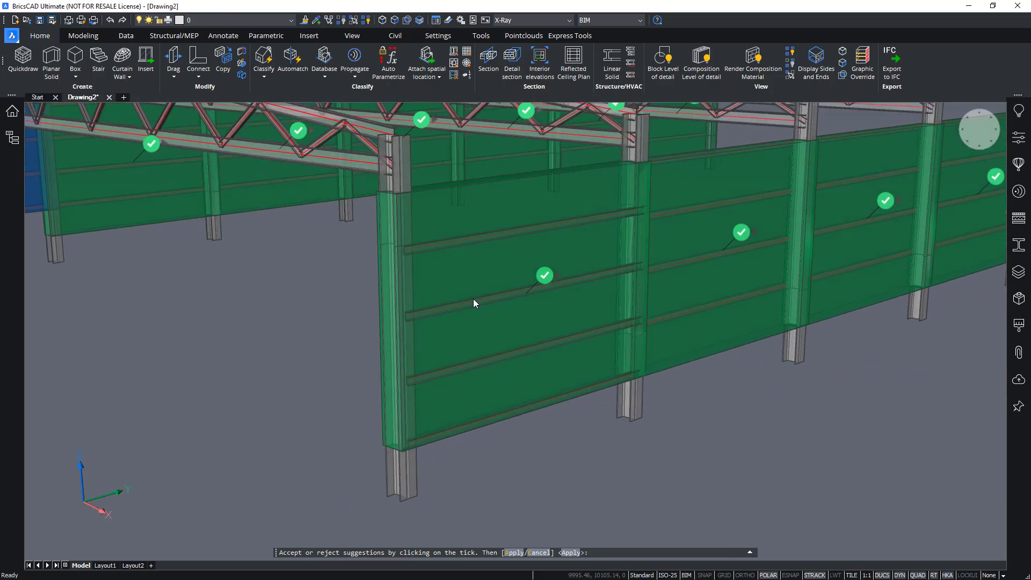
scroll(472, 299, "down", 3)
mouse_move(551, 287)
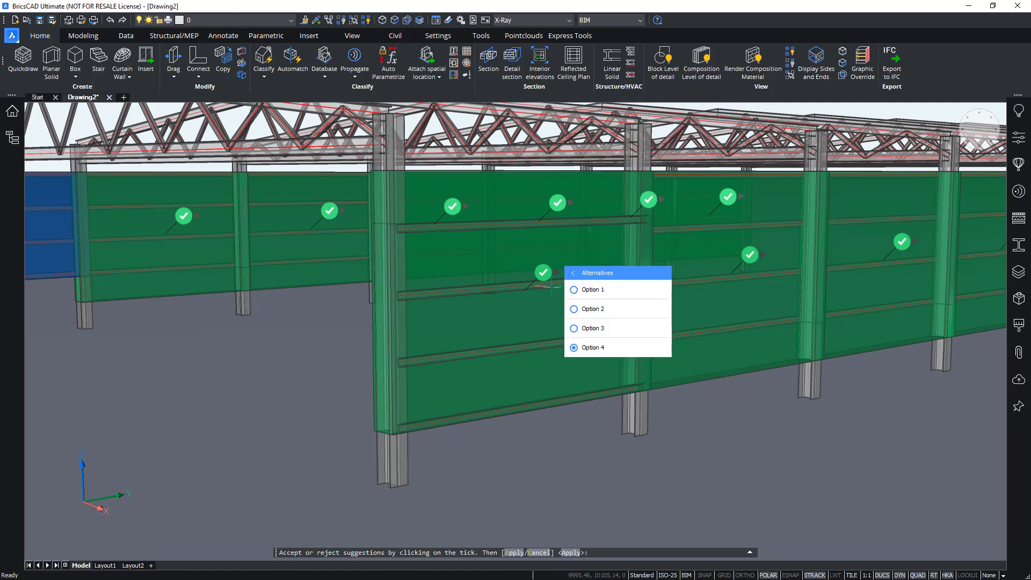
left_click(600, 310)
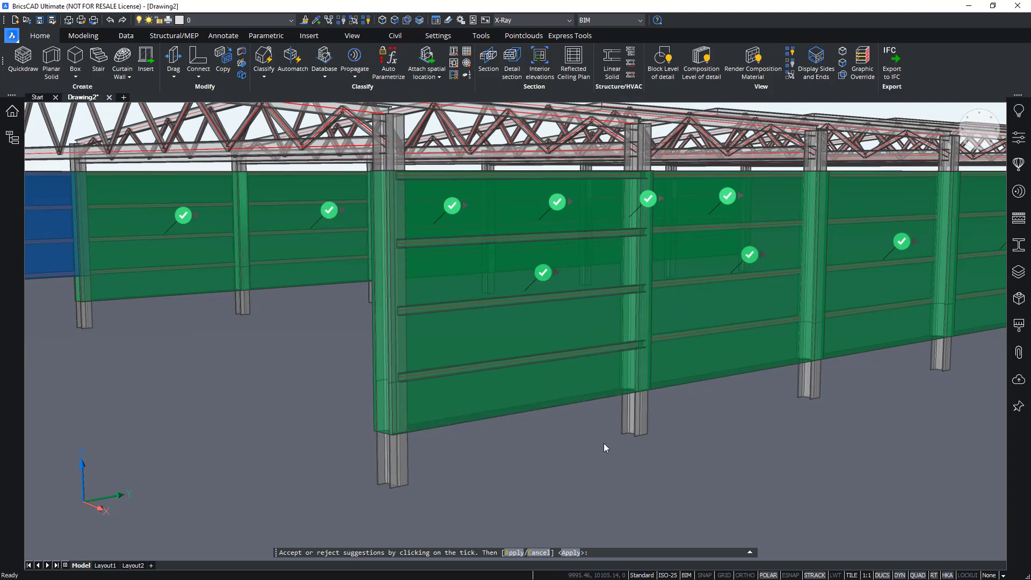
Check which alternative is used for the suggested beams in the remaining bays along the opposite side
middle_click_drag(602, 442, 542, 226, "shift")
middle_click_drag(547, 419, 644, 418, "shift")
mouse_move(526, 288)
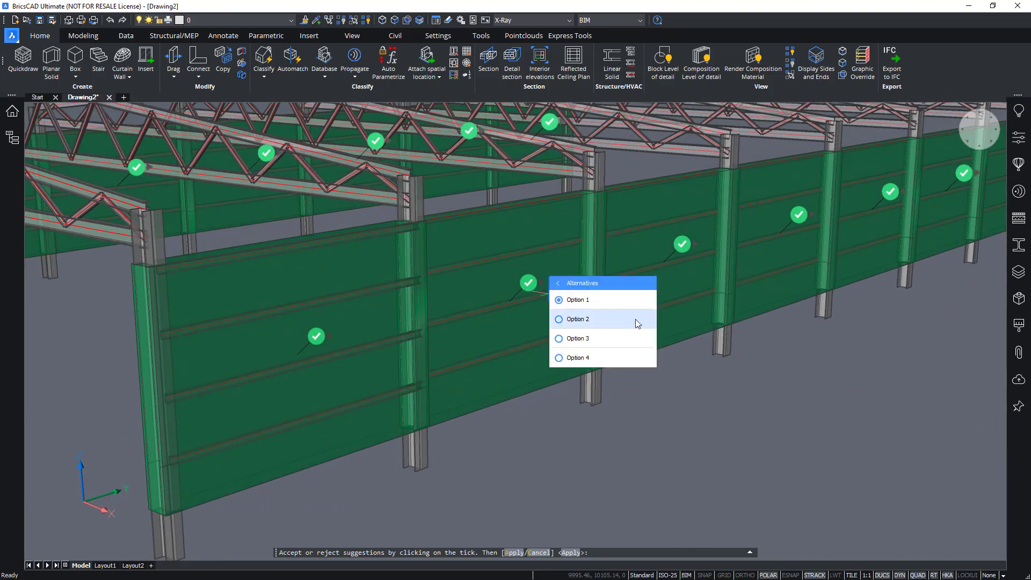
mouse_move(685, 245)
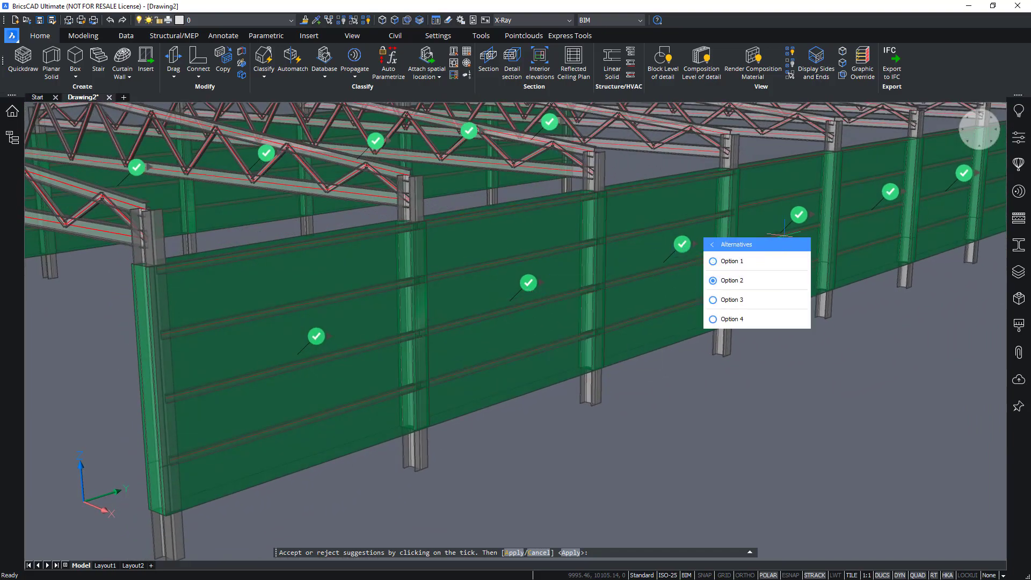
mouse_move(803, 226)
middle_click_drag(617, 392, 730, 225, "shift")
mouse_move(760, 213)
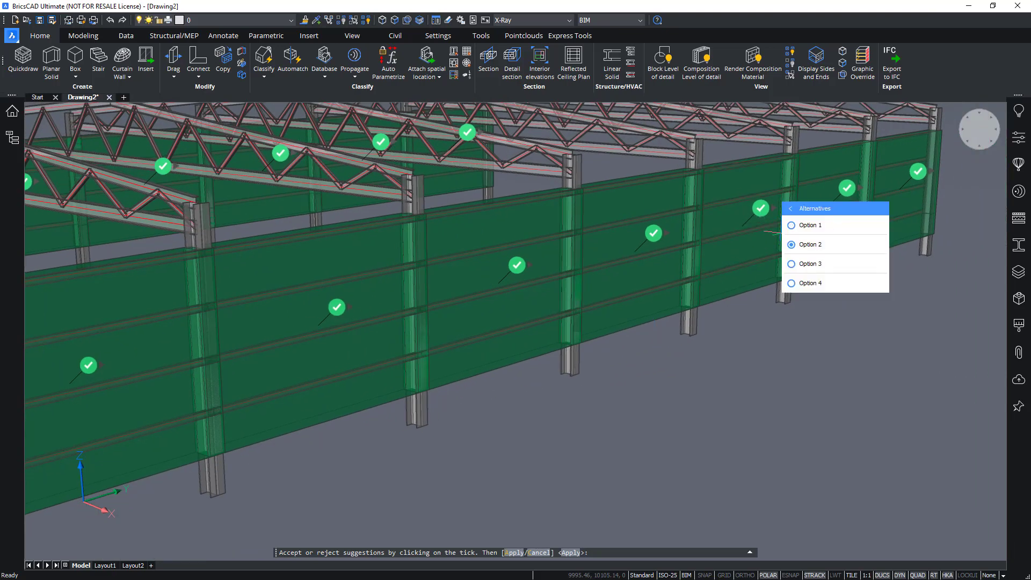
mouse_move(847, 190)
mouse_move(923, 177)
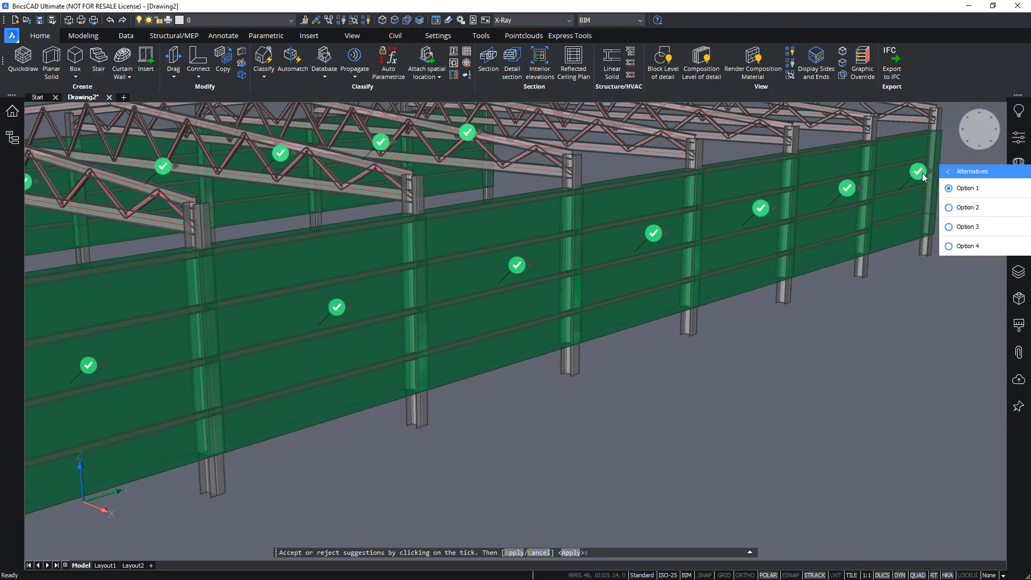
Apply all the suggested UPN beam copies to the column pairs on both long sides of the structure
middle_click_drag(744, 343, 690, 322, "shift")
scroll(774, 383, "down", 2)
middle_click_drag(773, 383, 907, 441, "shift")
middle_click_drag(676, 283, 719, 285, "shift")
scroll(720, 285, "down", 1)
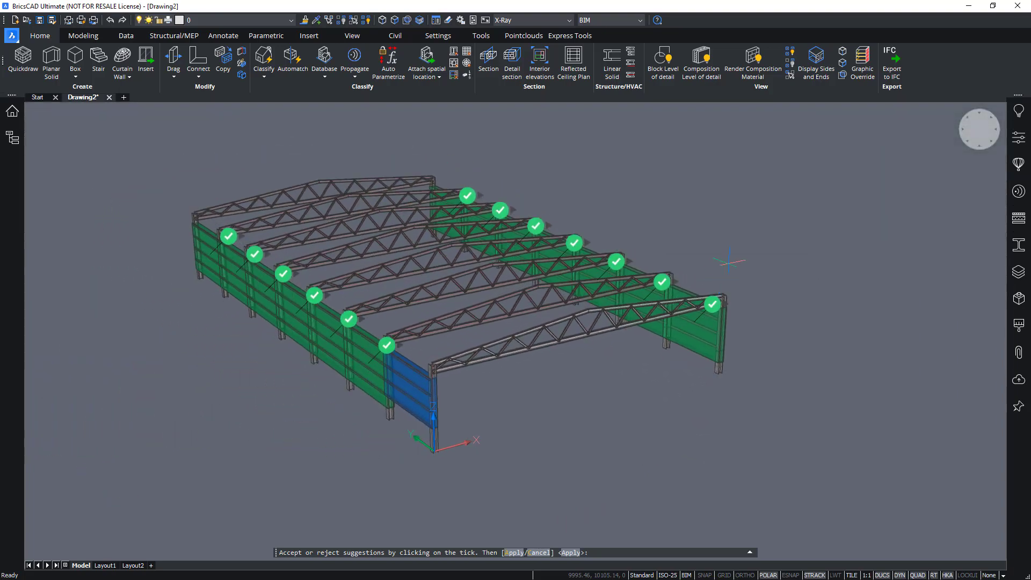
key("Return")
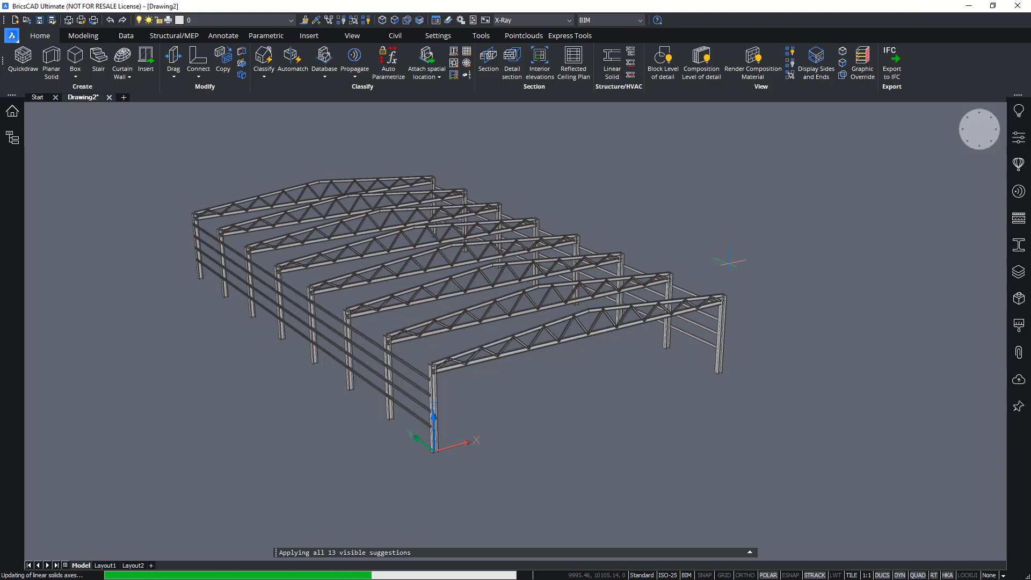
Inspect the completed frame and the joints where the front truss's diagonals meet its chords
middle_click_drag(719, 206, 730, 208)
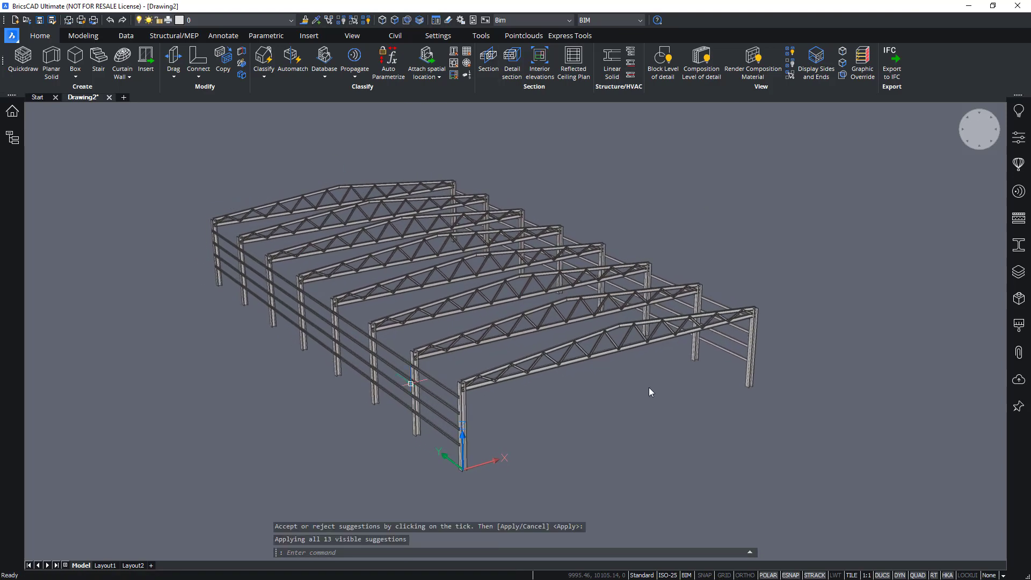
middle_click_drag(833, 320, 833, 323, "shift")
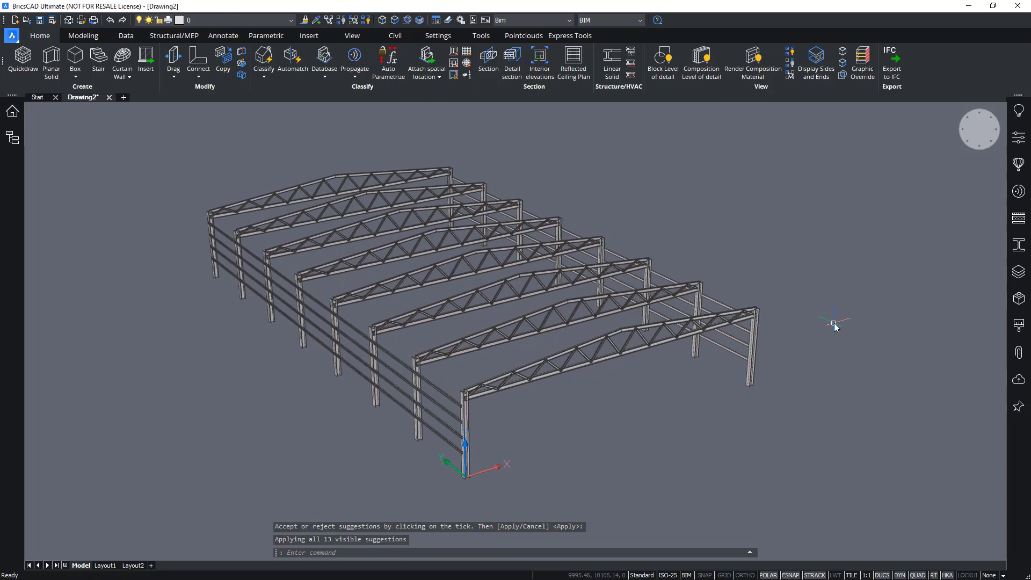
scroll(833, 323, "up", 6)
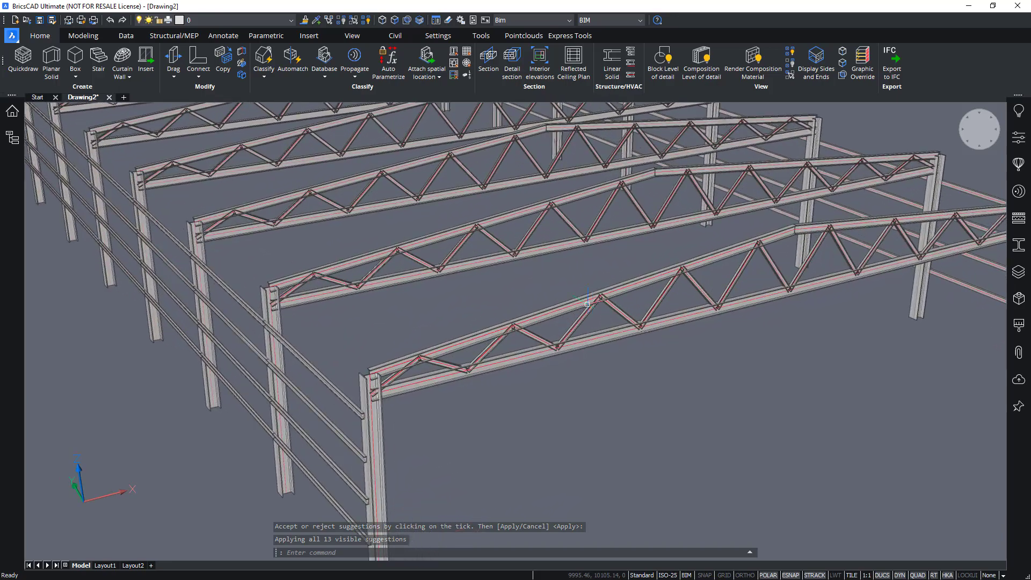
scroll(586, 304, "up", 10)
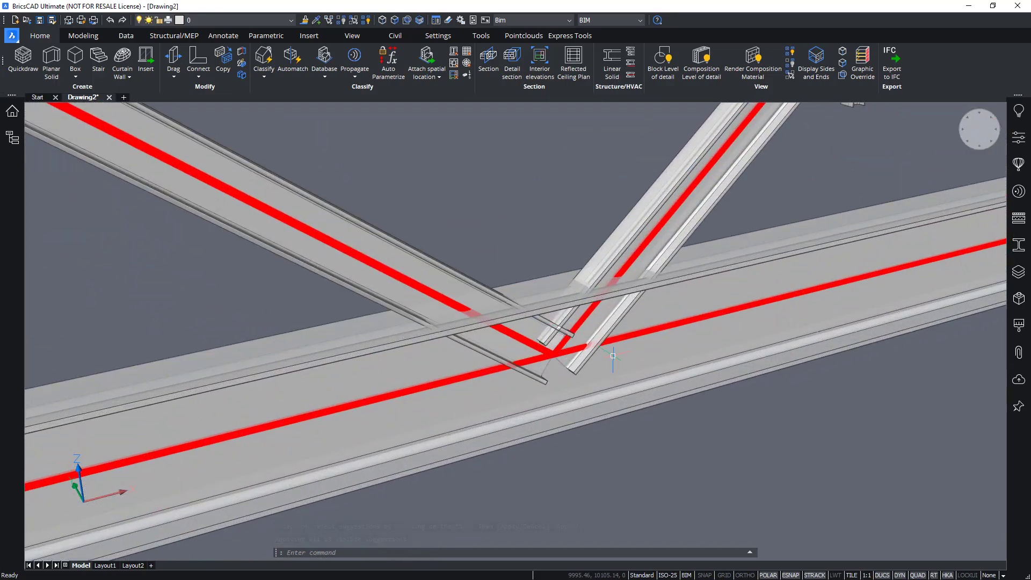
scroll(613, 355, "down", 6)
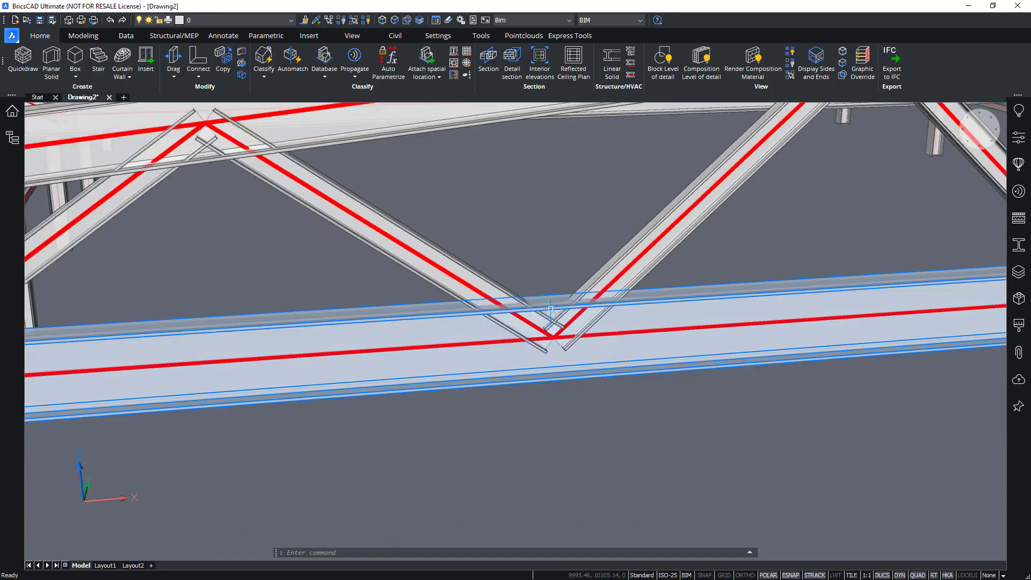
scroll(550, 308, "down", 5)
middle_click_drag(529, 324, 402, 324, "shift")
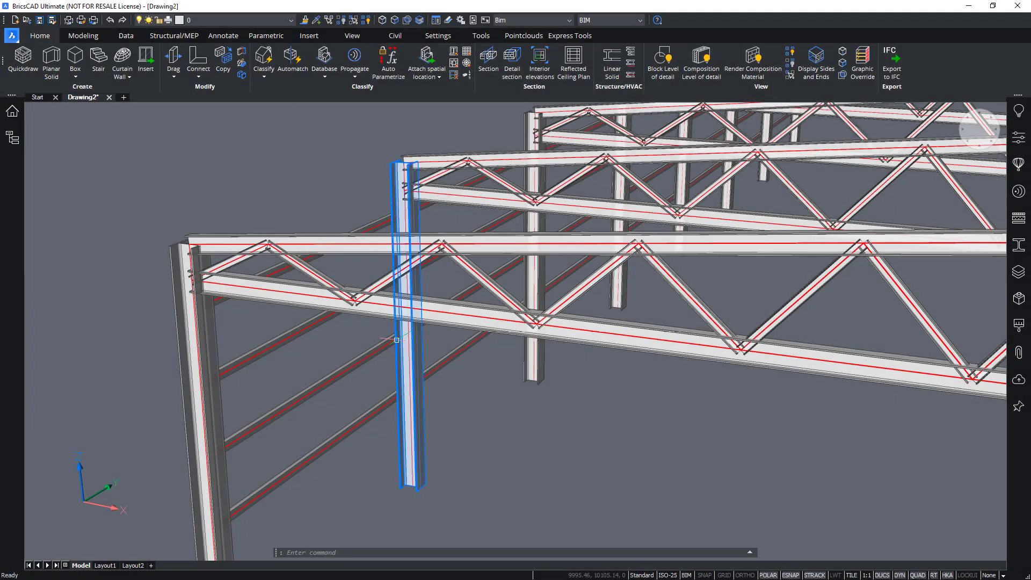
middle_click_drag(410, 324, 371, 323, "shift")
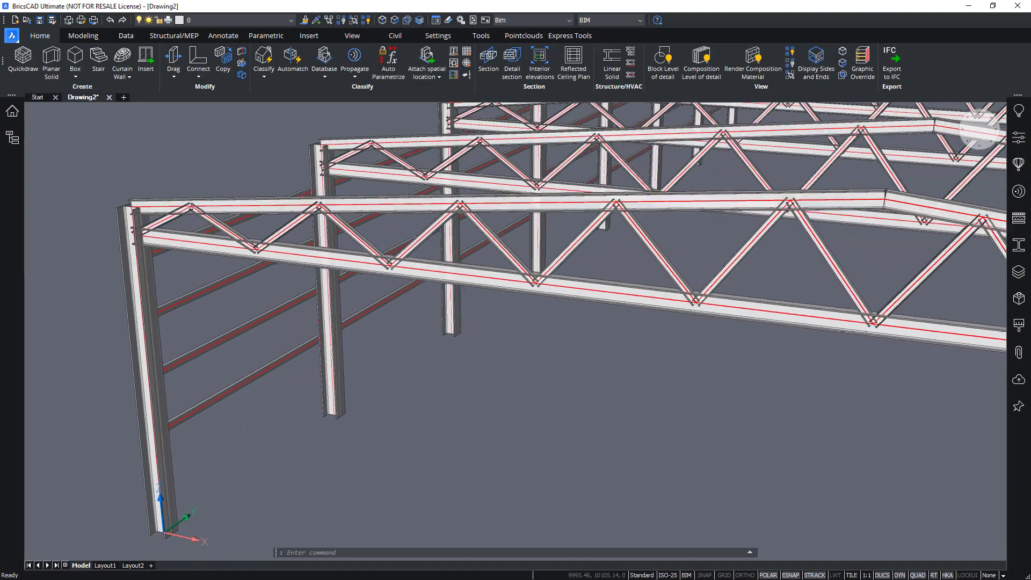
Start Connect Structural for the two top-chord beams that meet at the front truss's ridge
scroll(656, 349, "up", 6)
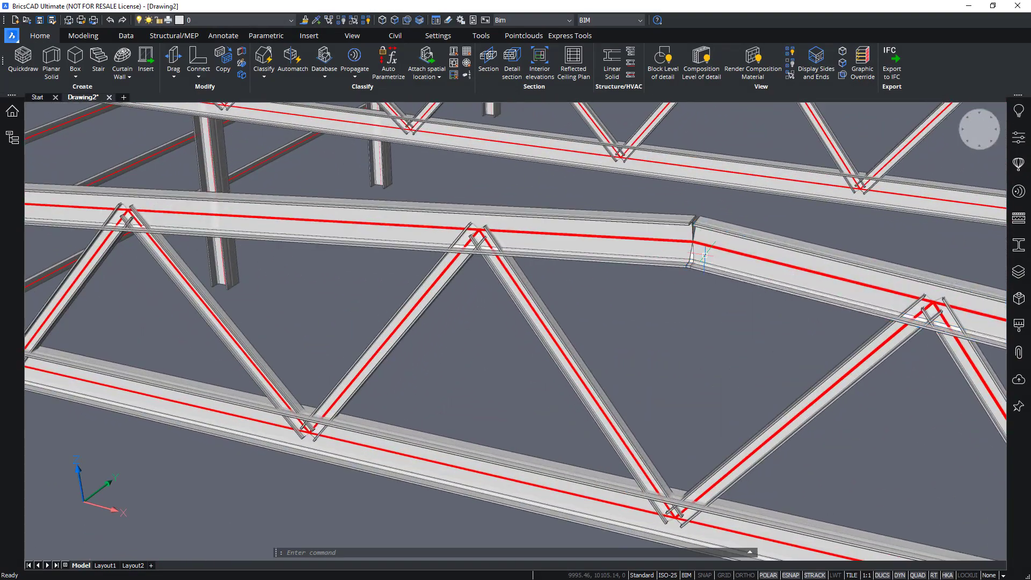
scroll(703, 255, "up", 8)
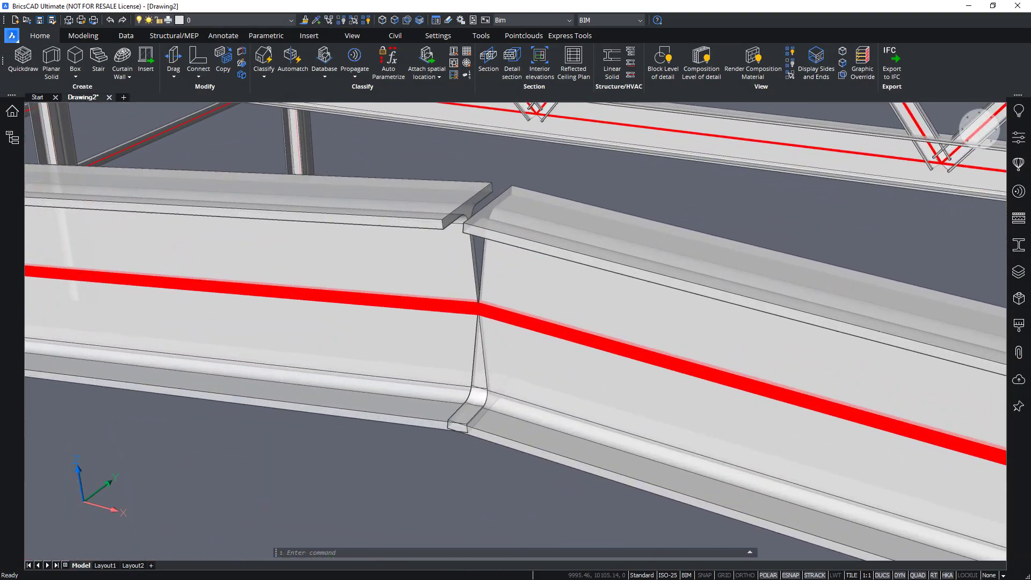
middle_click_drag(478, 309, 545, 317, "shift")
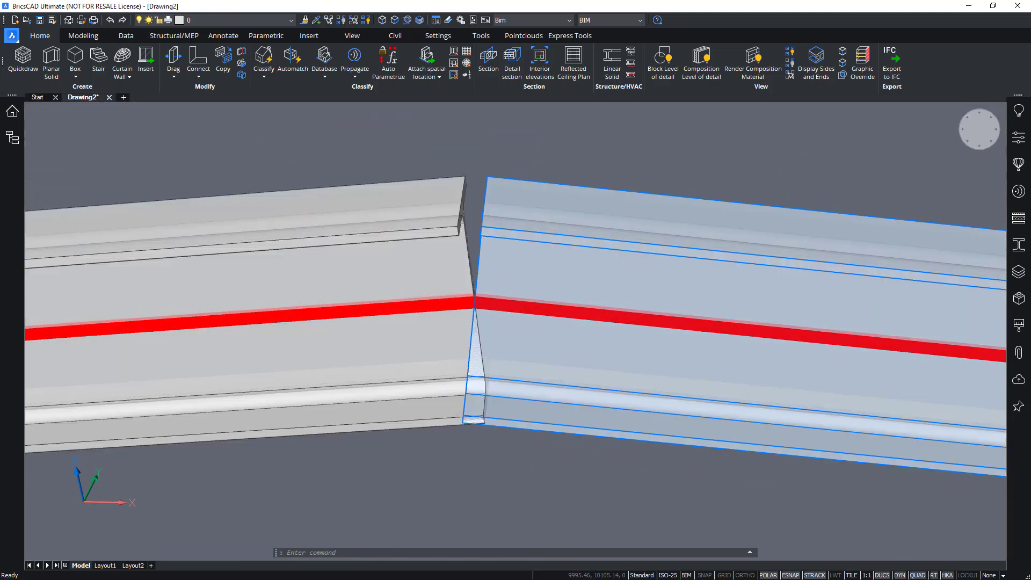
middle_click_drag(470, 248, 516, 217, "shift")
middle_click_drag(435, 310, 610, 436, "shift")
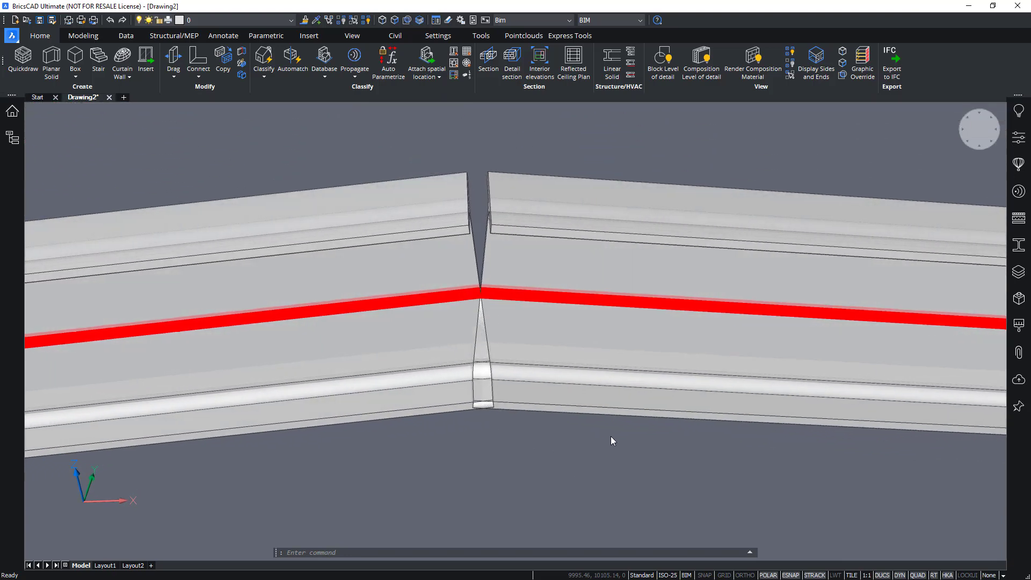
middle_click_drag(468, 201, 502, 165, "shift")
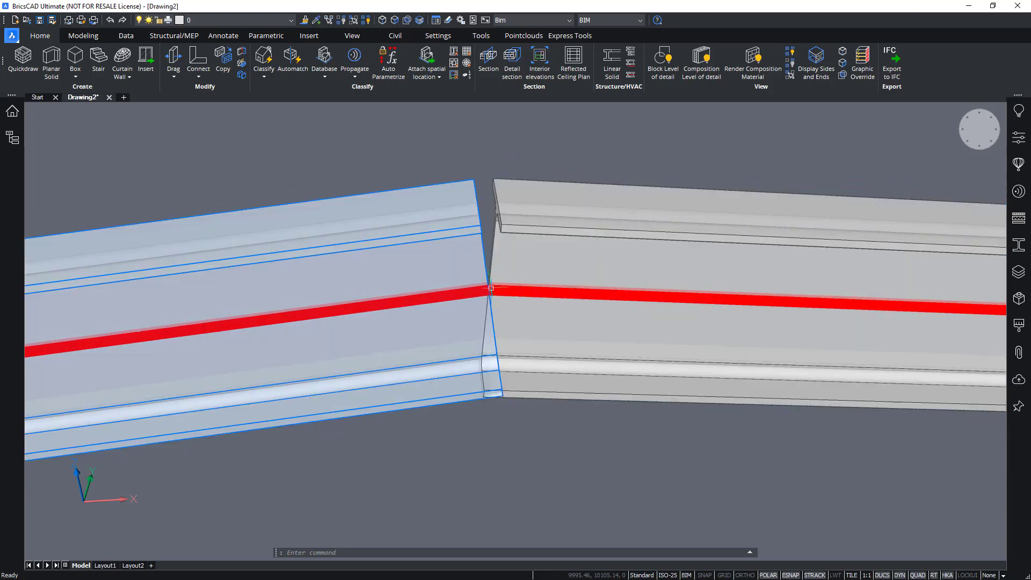
middle_click_drag(874, 322, 866, 321, "shift")
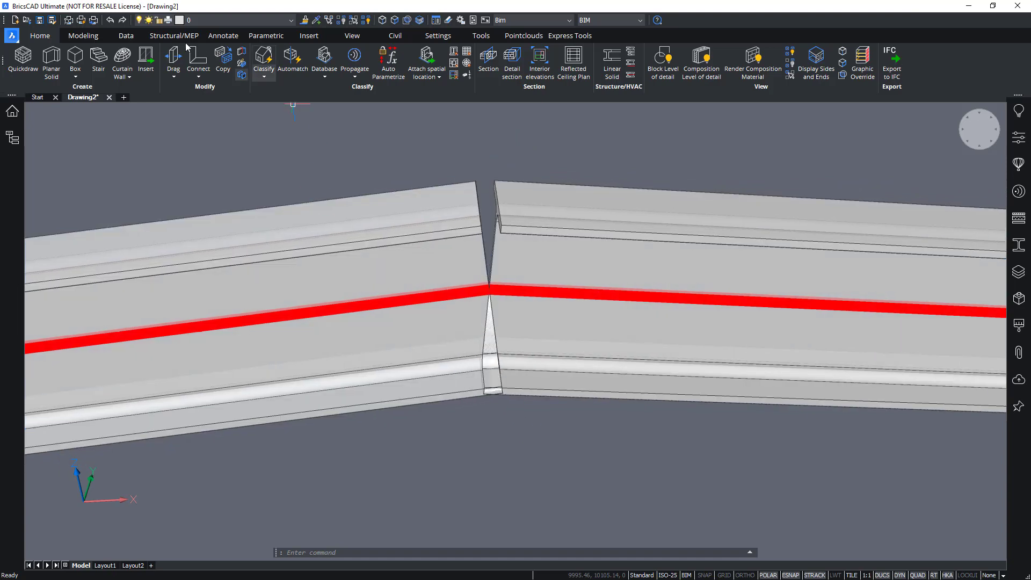
left_click(166, 36)
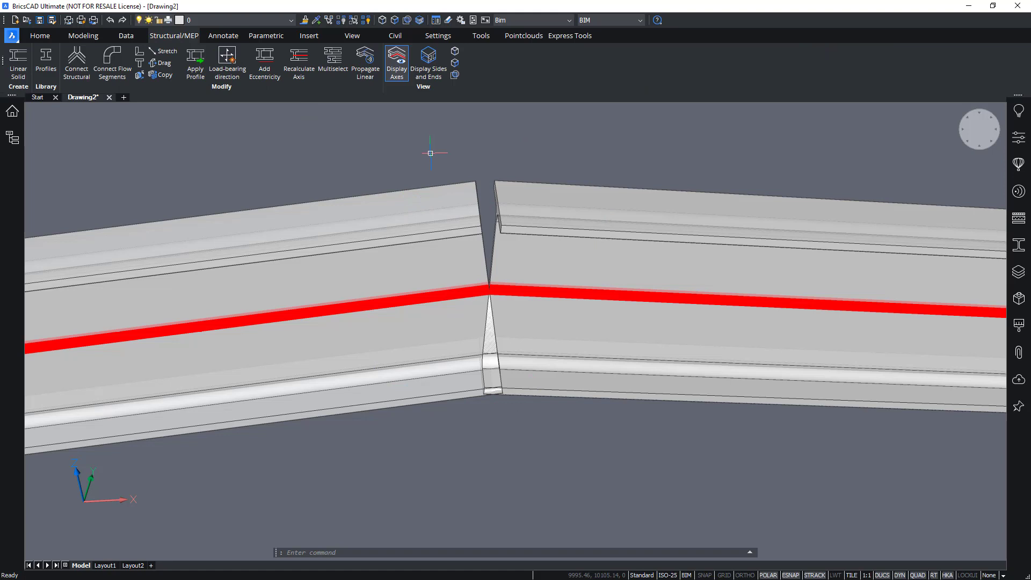
middle_click_drag(516, 322, 517, 329, "shift")
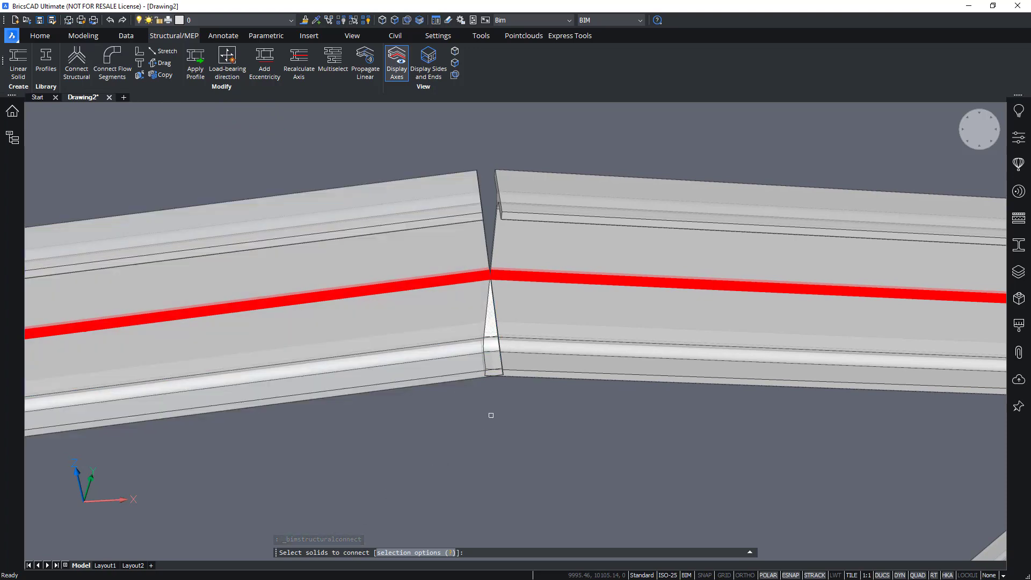
Connect the two sloping top chord beams at the truss ridge with a mitered connection
middle_click_drag(491, 415, 488, 413, "shift")
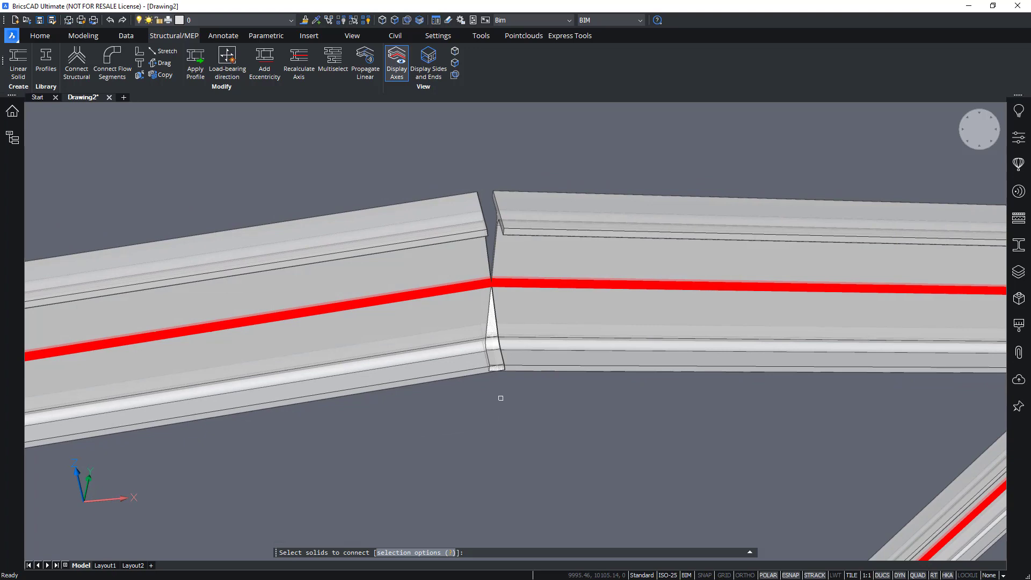
left_click(459, 298)
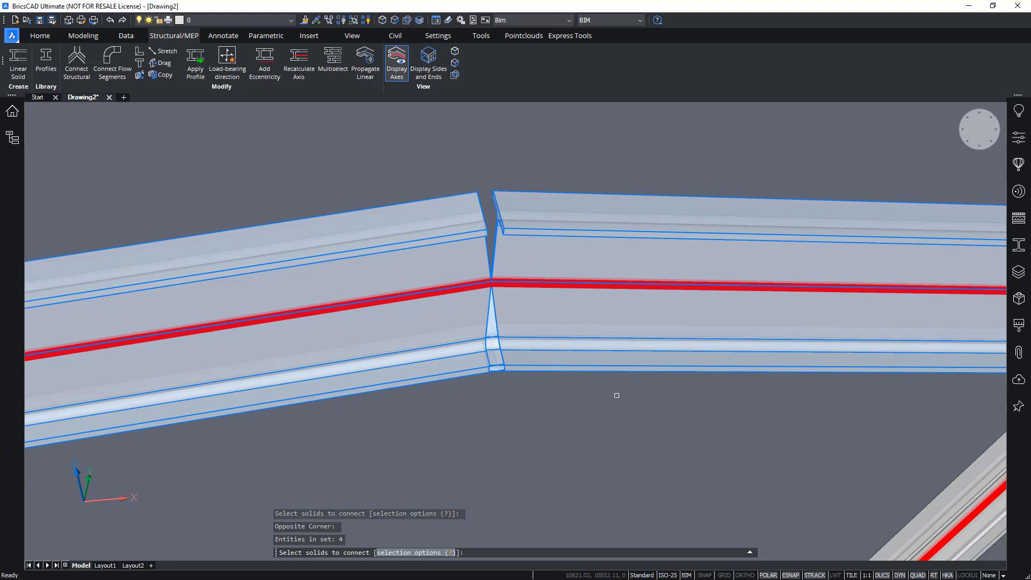
key("Return")
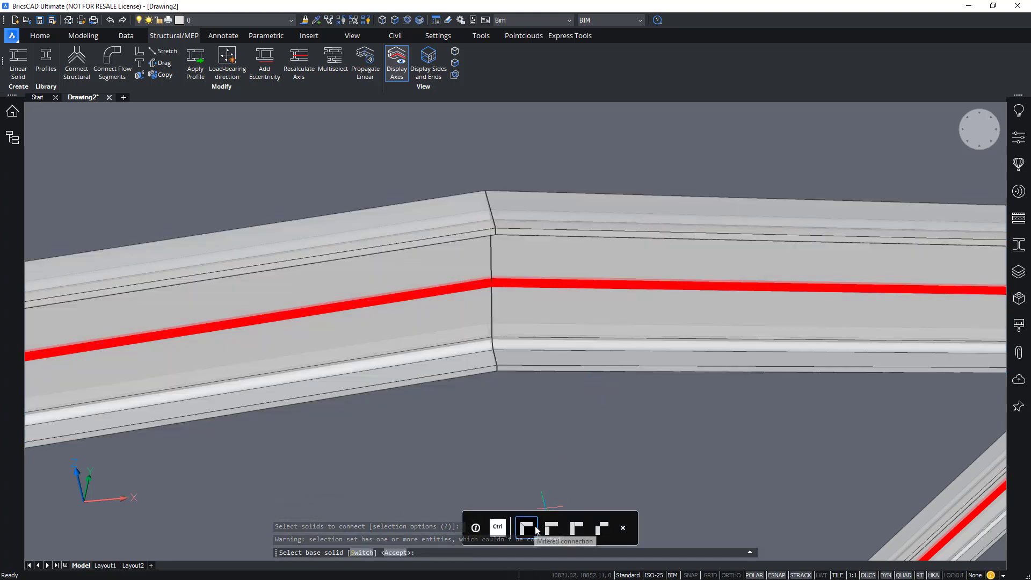
key("ctrl")
key("ctrl")
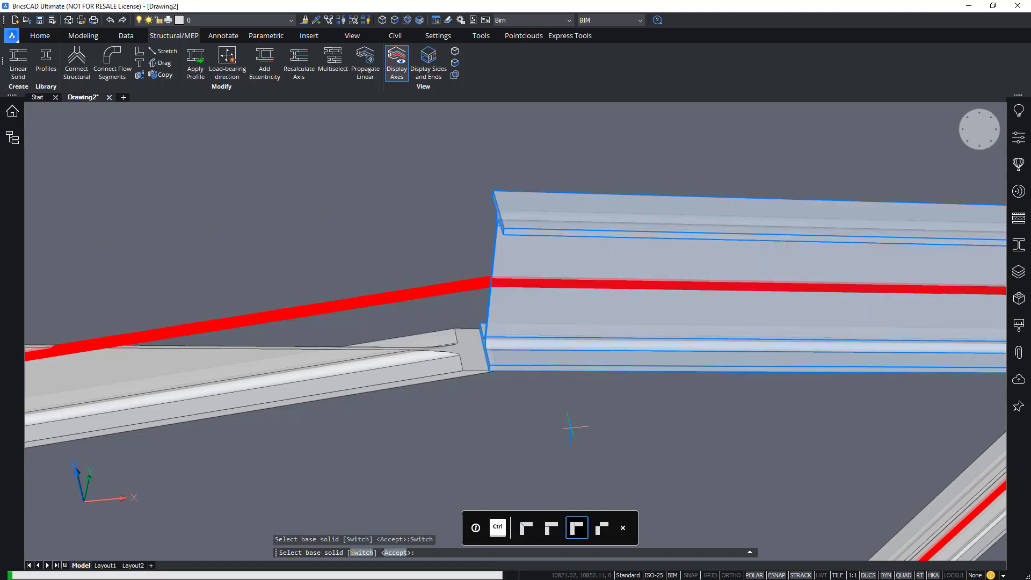
key("ctrl")
key("ctrl")
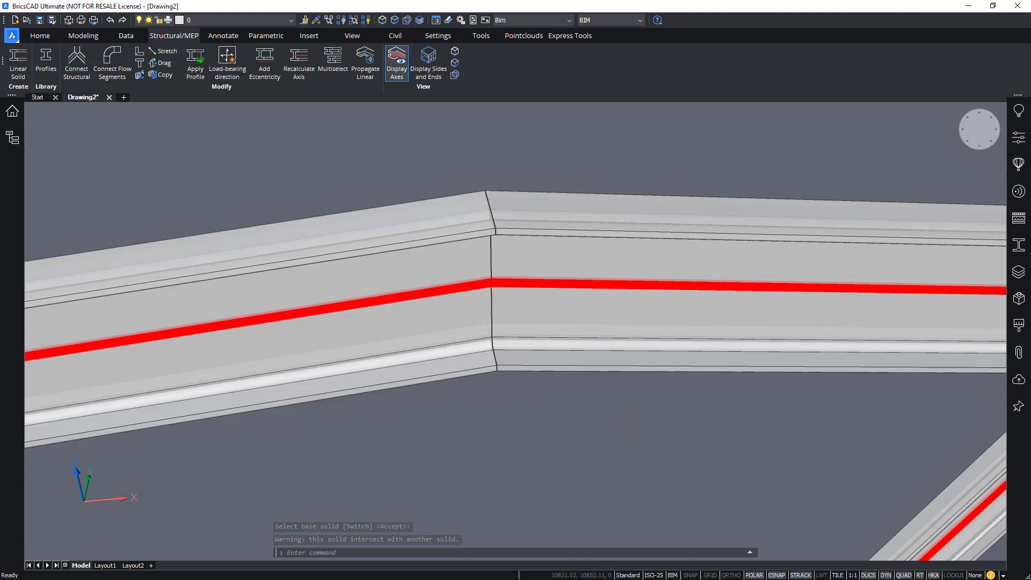
Connect the two top chord beams at the ridge of another truss with Structural Connect, accepting the default joint
scroll(530, 270, "down", 5)
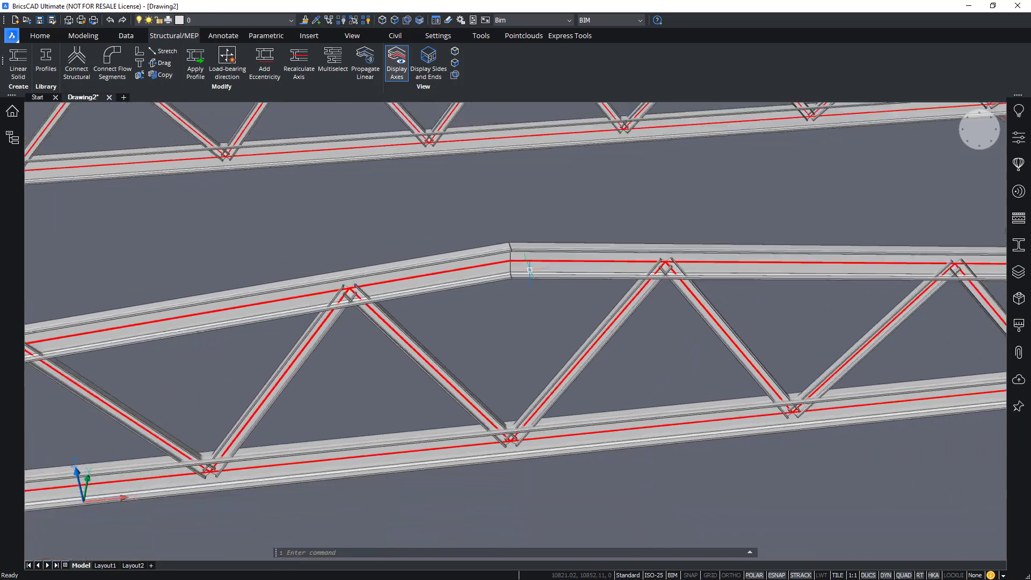
scroll(529, 270, "down", 1)
middle_click_drag(530, 270, 583, 271, "shift")
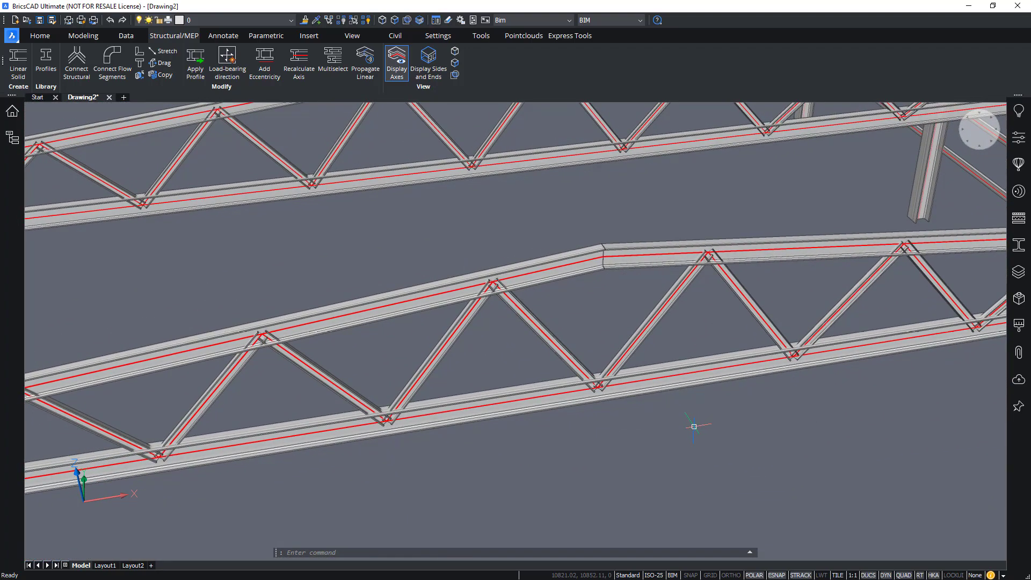
middle_click_drag(685, 427, 779, 441, "shift")
middle_click_drag(930, 173, 634, 314)
scroll(665, 250, "up", 5)
middle_click_drag(643, 263, 576, 207, "shift")
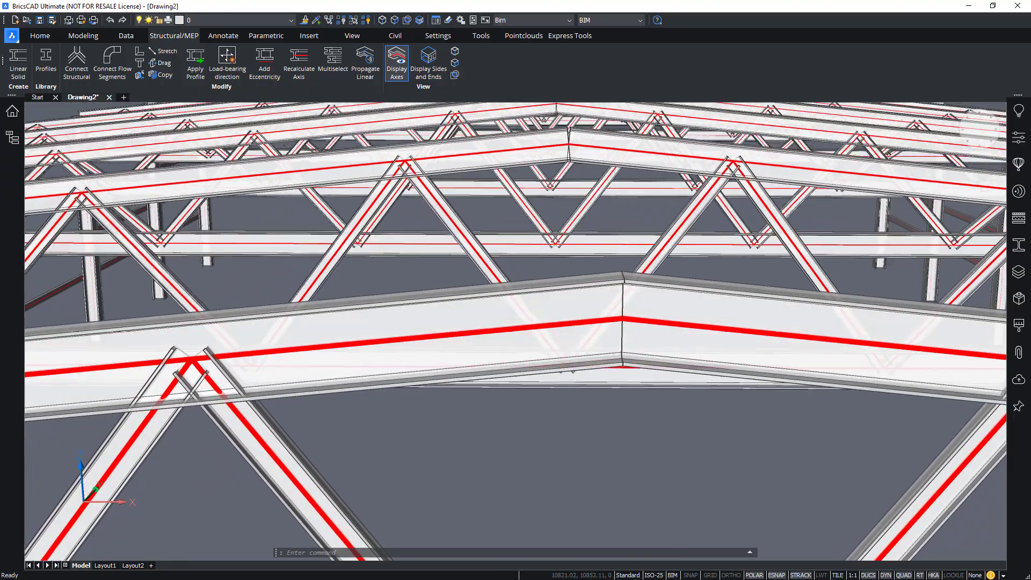
middle_click_drag(608, 388, 647, 303, "shift")
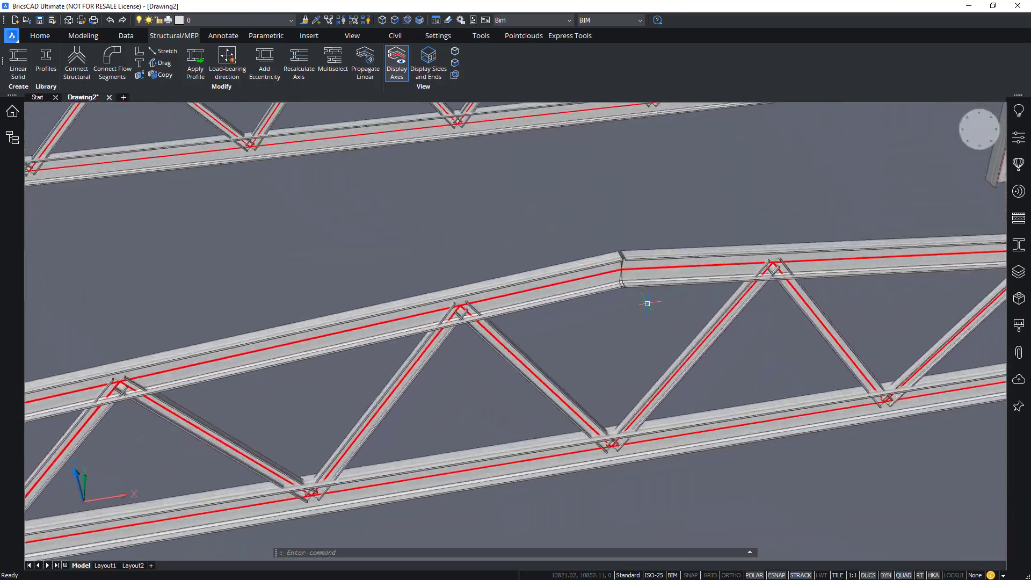
left_click(641, 309)
left_click(602, 245)
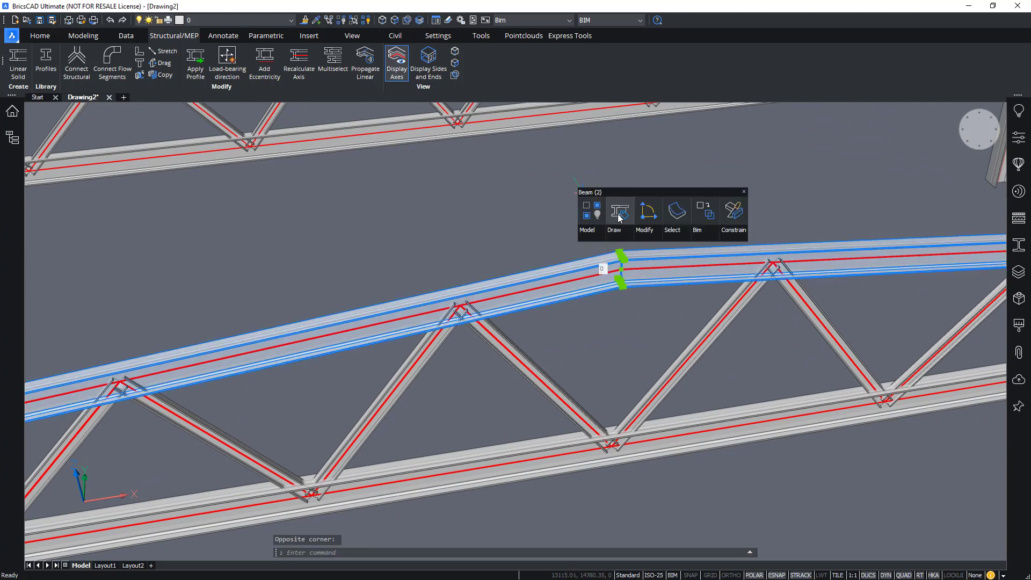
left_click(83, 59)
key("Return")
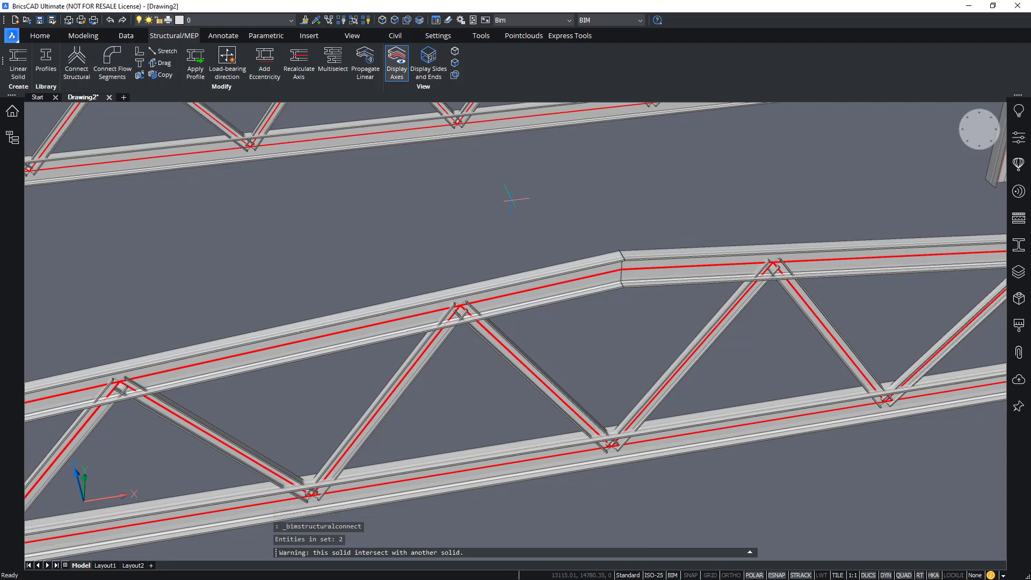
Select the ridge beam pairs of two trusses and join all four beams at their ridges with Structural Connect
middle_click_drag(511, 201, 558, 158, "shift")
scroll(584, 333, "down", 3)
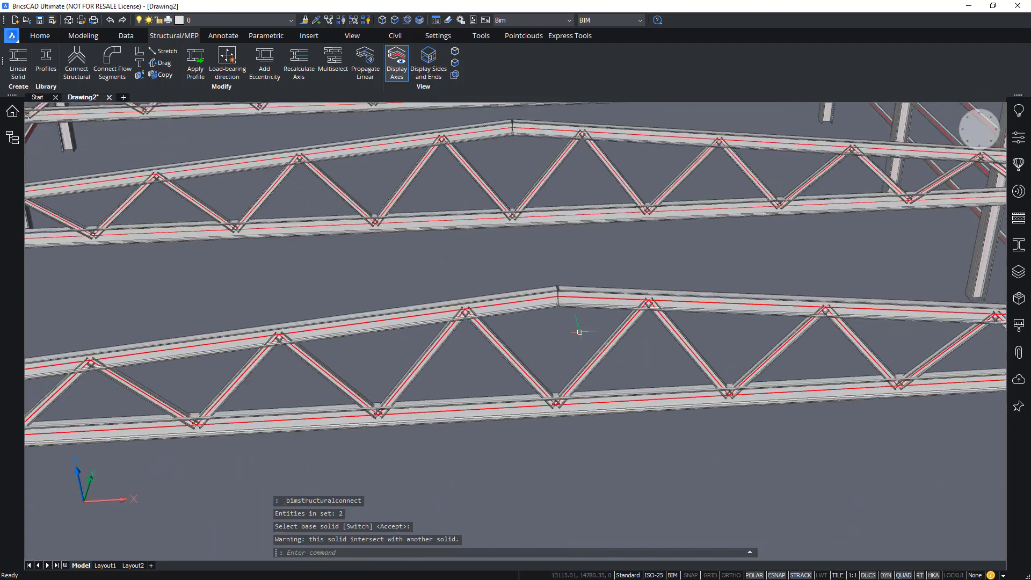
left_click(574, 333)
left_click(547, 287)
middle_click_drag(553, 323, 566, 400)
left_click(533, 223)
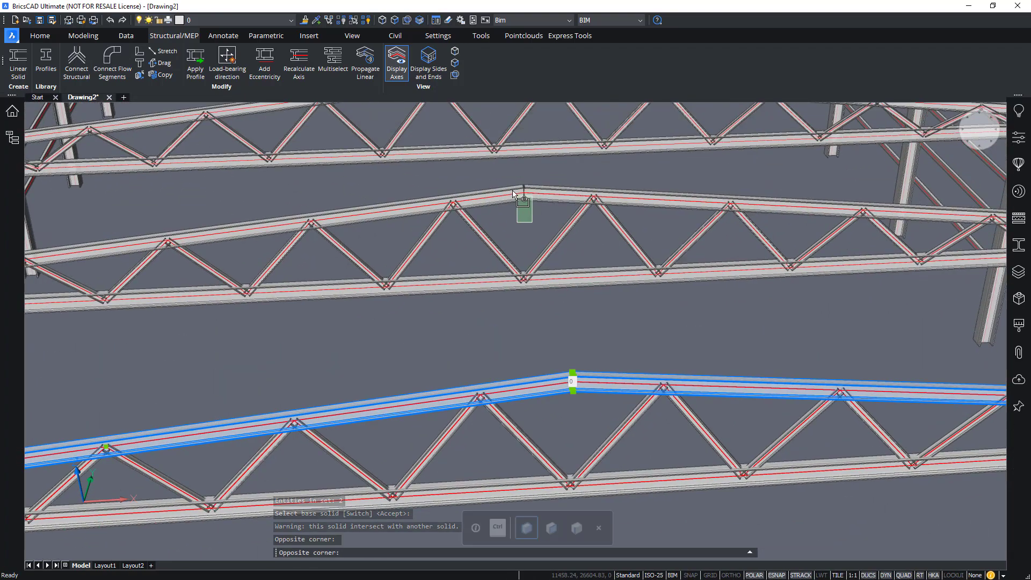
left_click(516, 191)
right_click(475, 177)
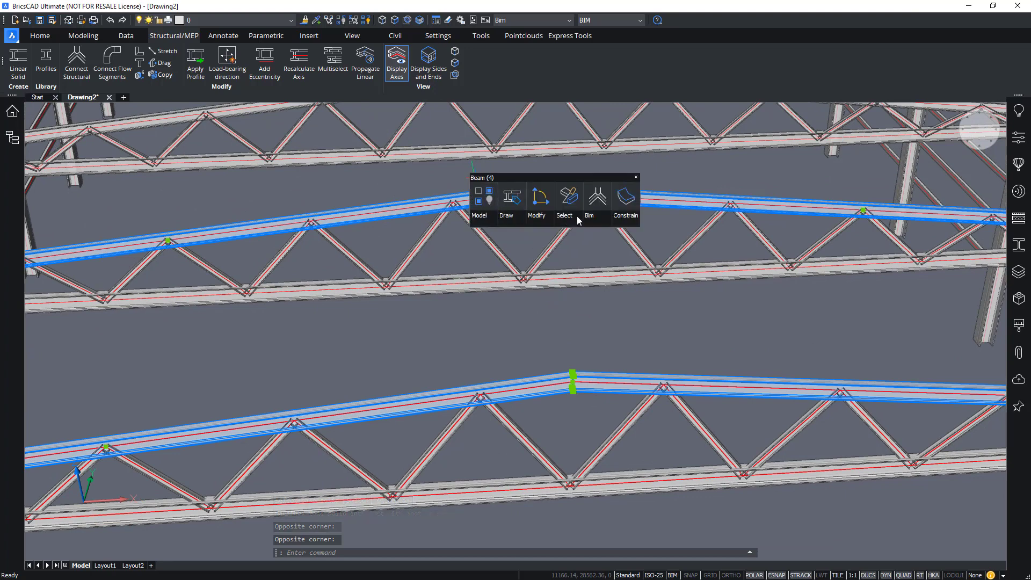
left_click(591, 197)
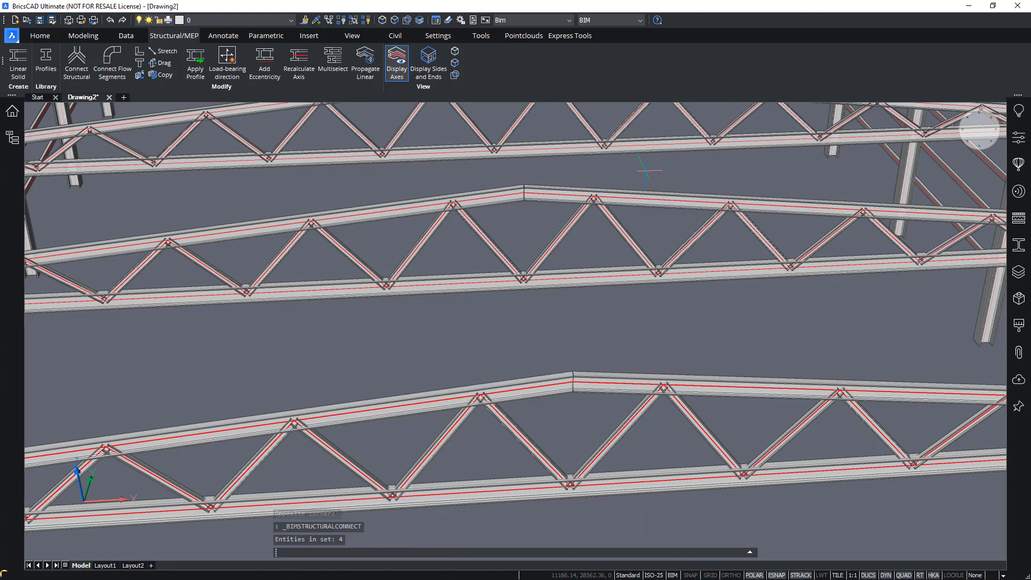
Propagate the ridge joint between the two top chord beams of one truss to the other trusses, accepting all suggested locations
scroll(639, 185, "down", 3)
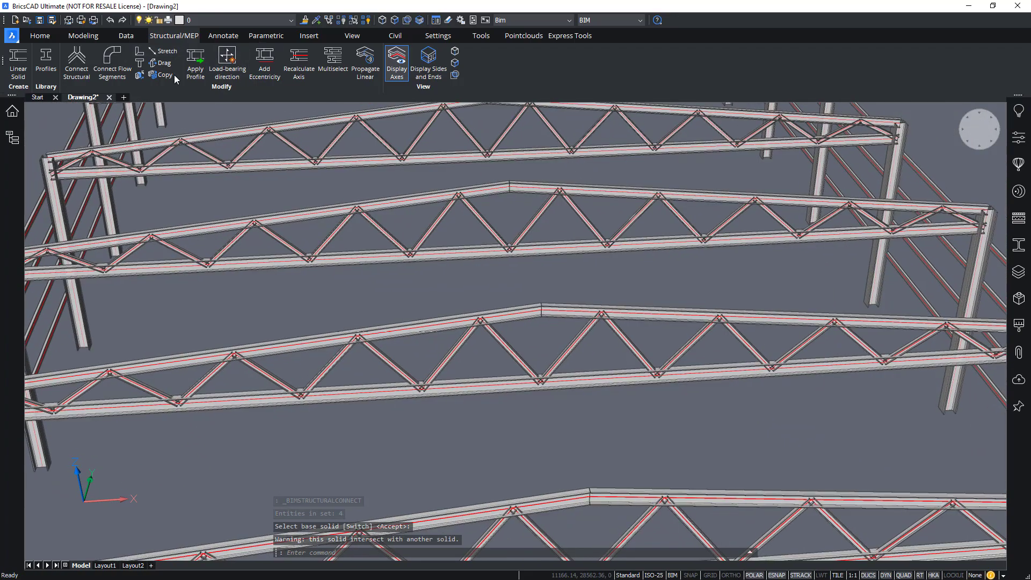
left_click(40, 35)
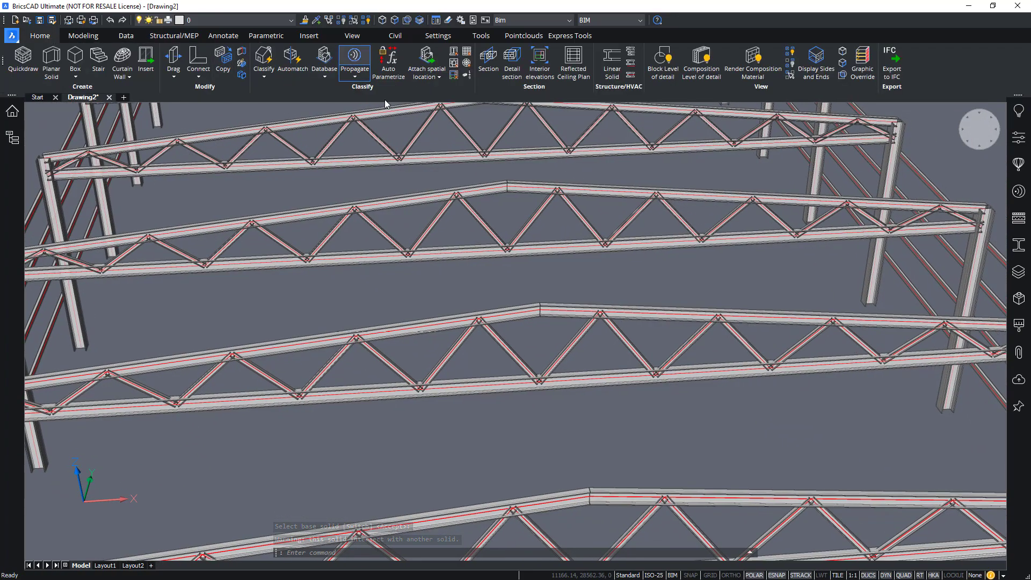
left_click(560, 306)
left_click(529, 308)
key("Return")
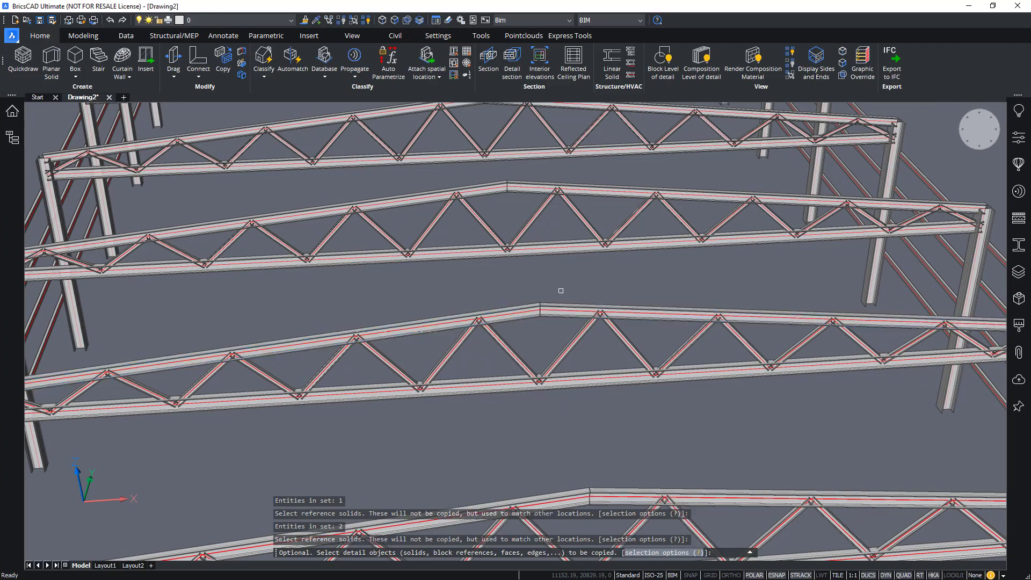
key("Return")
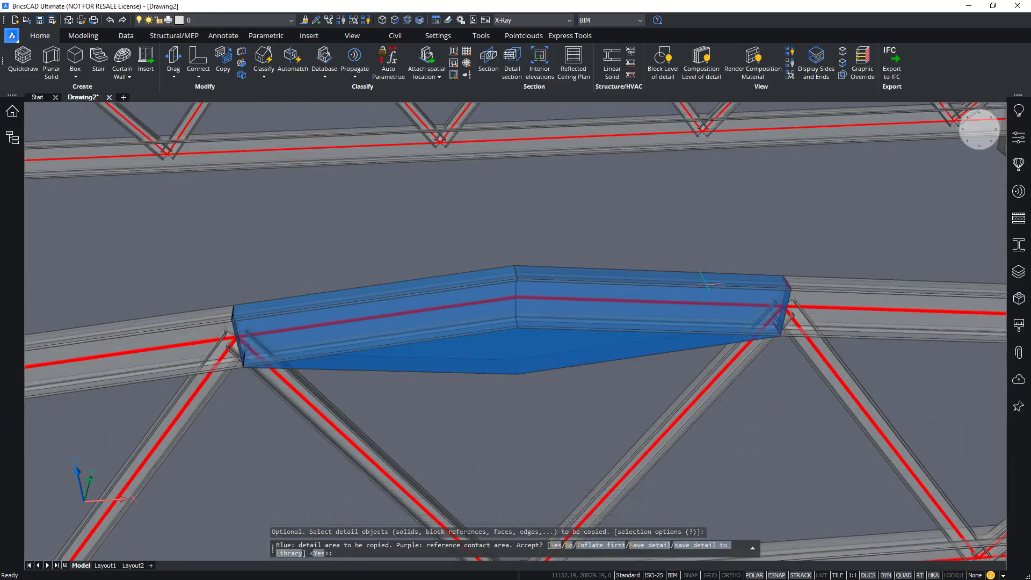
key("Return")
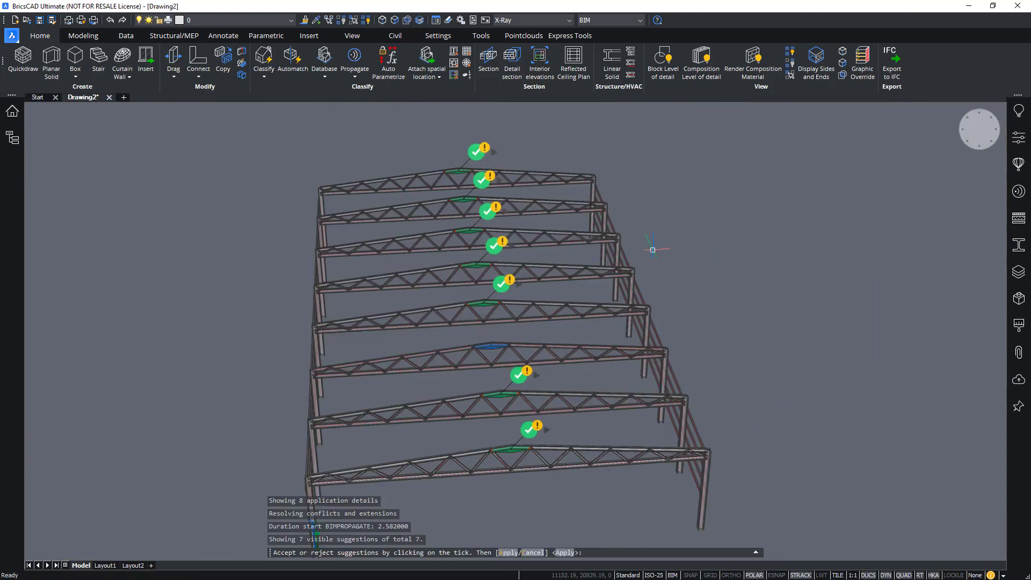
scroll(466, 355, "up", 3)
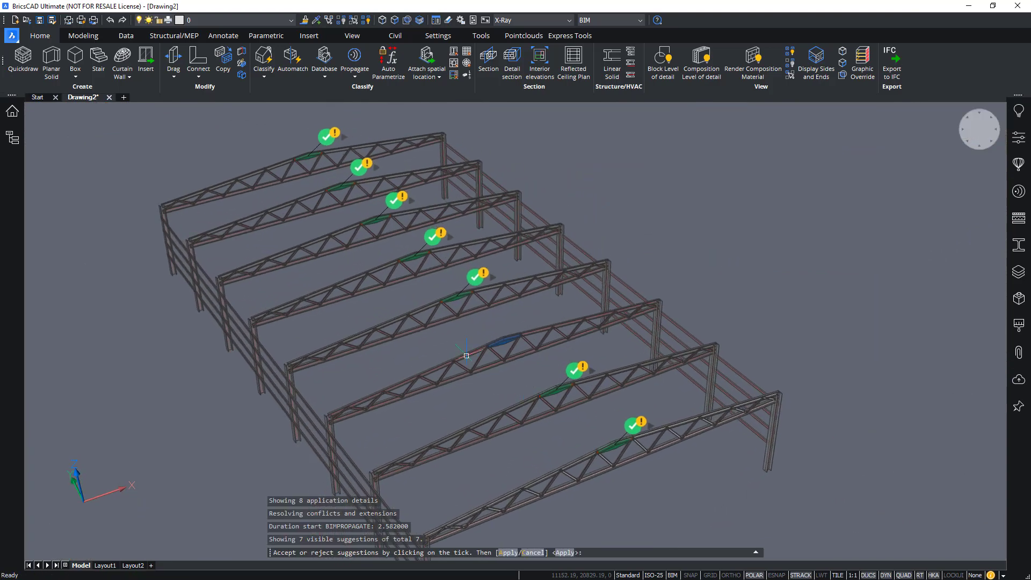
key("Return")
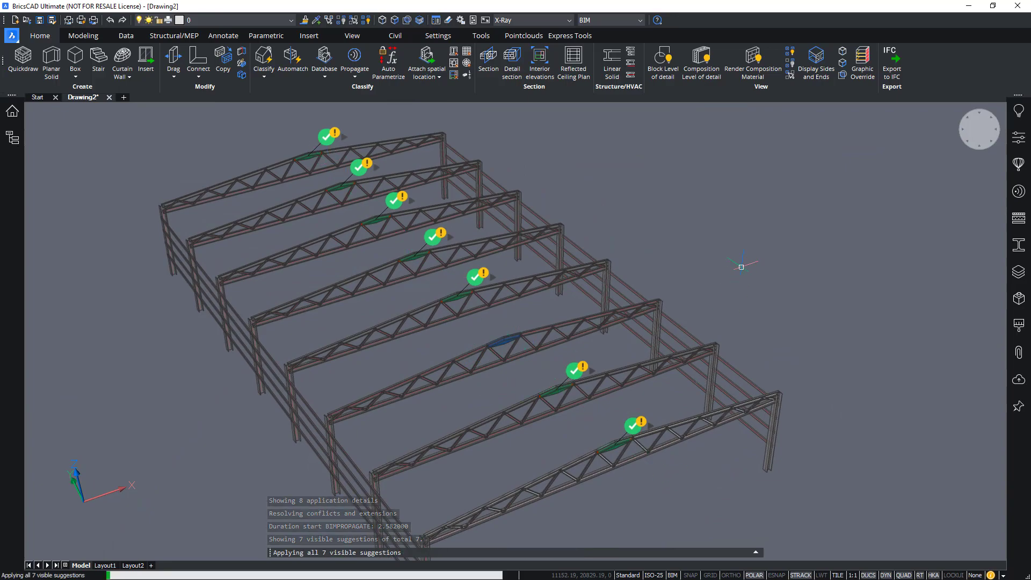
Connect the bottom chord and end diagonal to the column at the truss end with Structural Connect
scroll(740, 266, "up", 8)
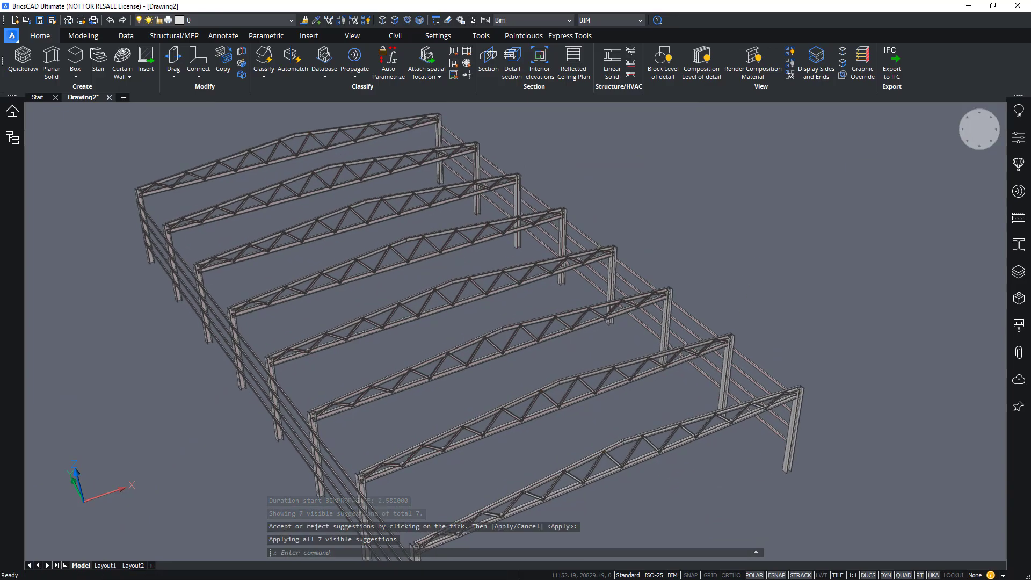
scroll(641, 299, "up", 4)
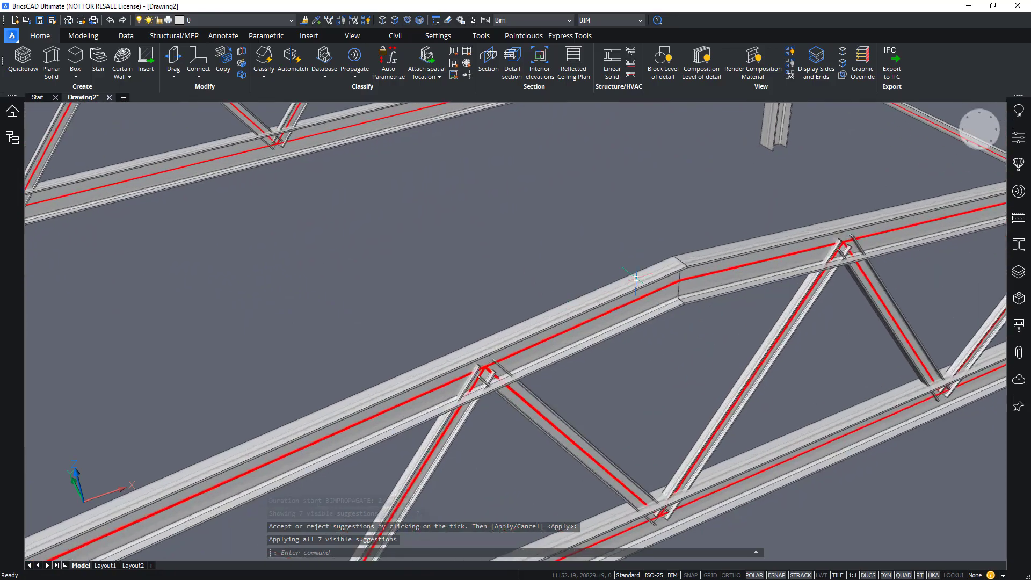
middle_click_drag(642, 300, 510, 302, "shift")
scroll(663, 359, "down", 5)
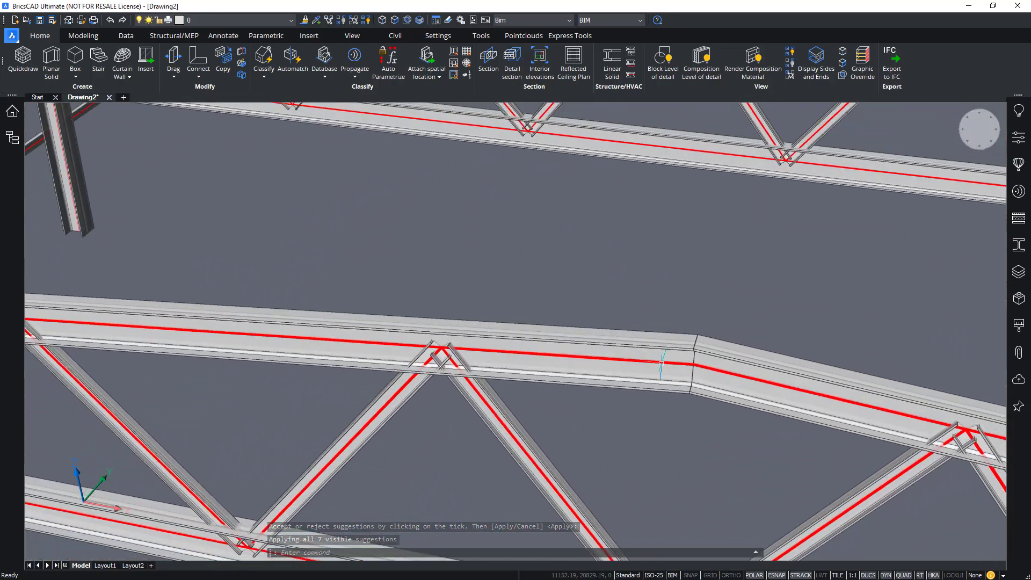
middle_click_drag(663, 360, 977, 341, "shift")
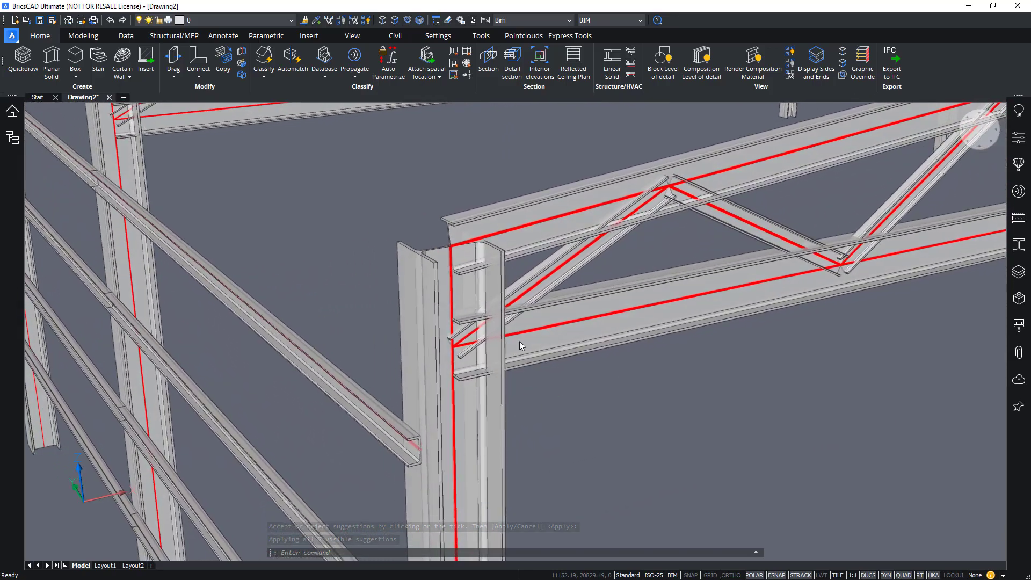
middle_click_drag(520, 345, 566, 331)
scroll(528, 290, "up", 3)
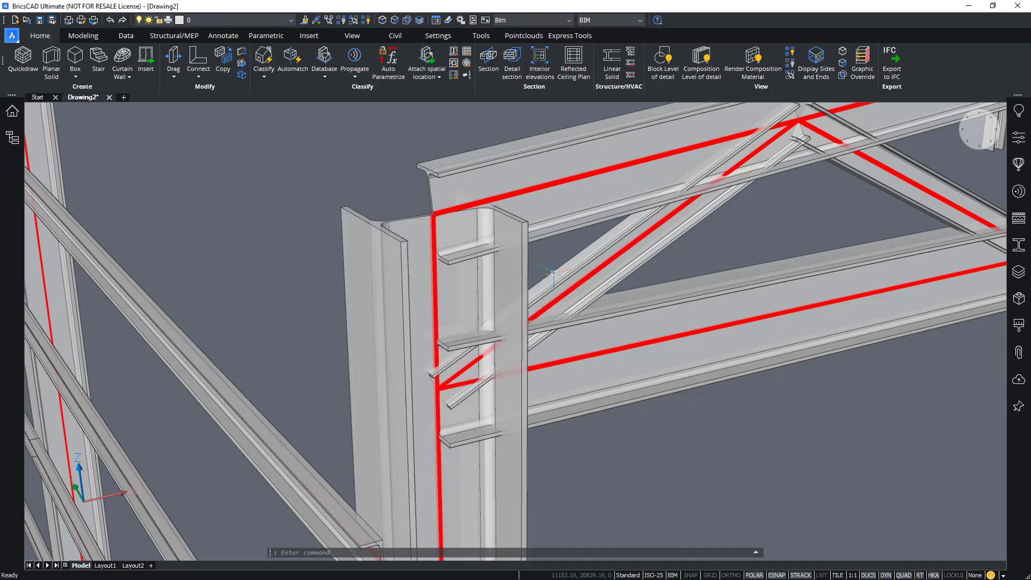
scroll(483, 339, "up", 5)
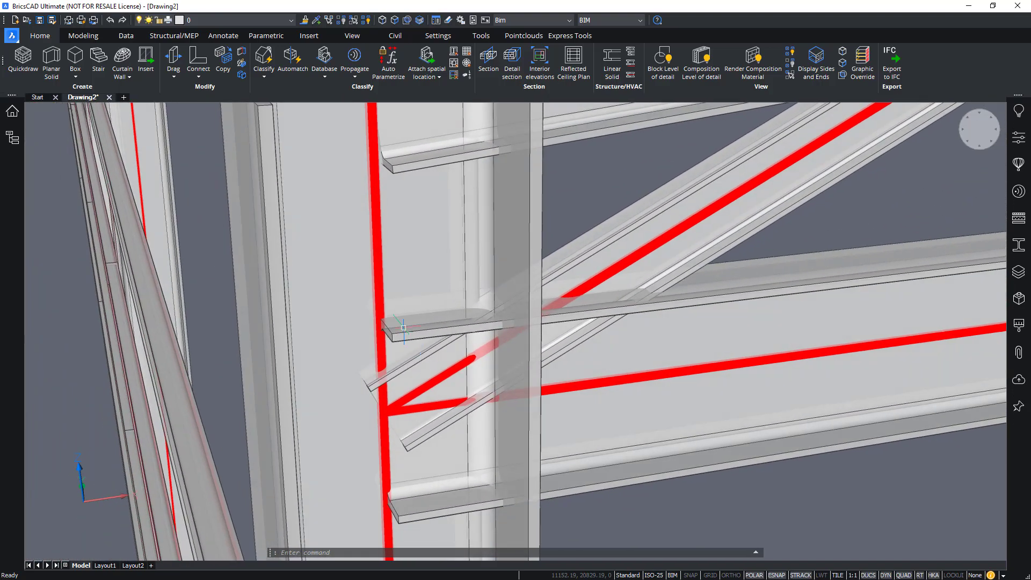
scroll(463, 379, "down", 4)
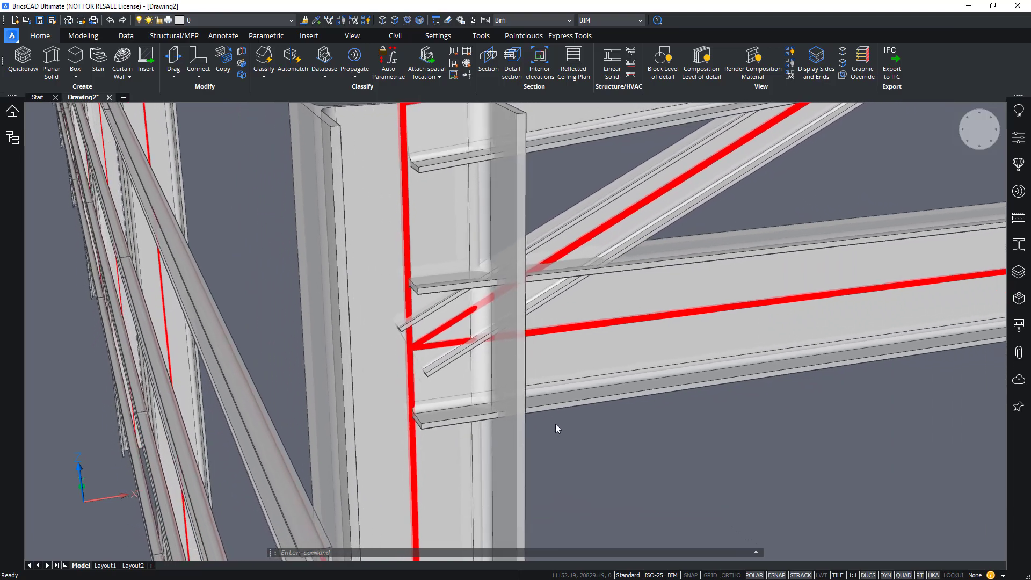
left_click(581, 401)
left_click(398, 297)
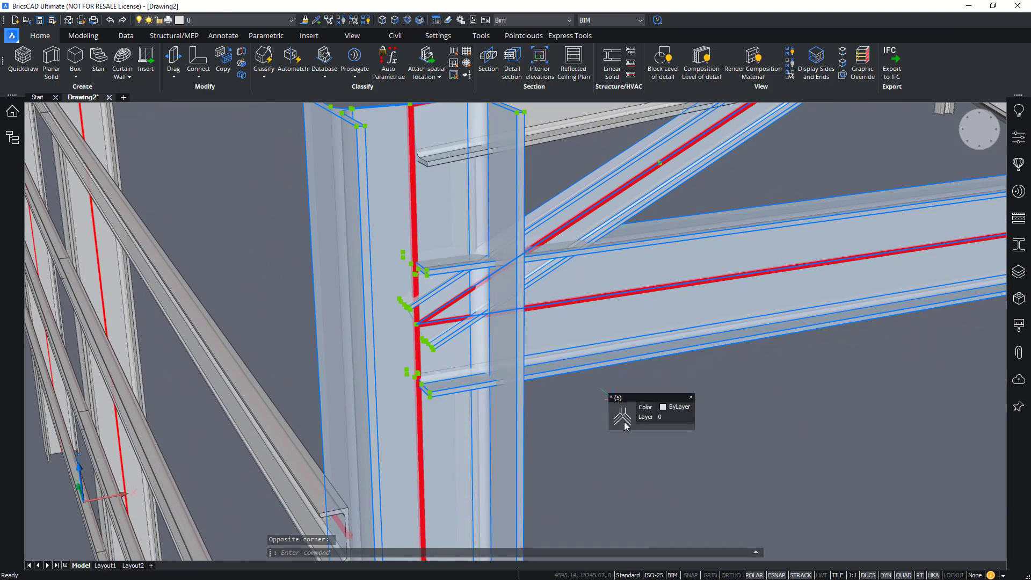
left_click(624, 423)
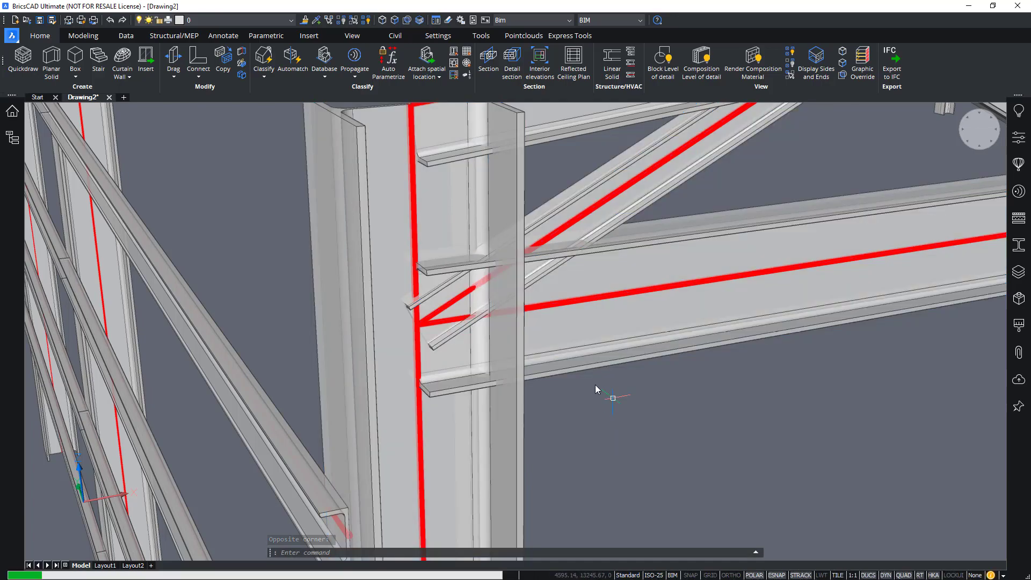
Connect the top chord to the column with Structural Connect, choosing the joint variant where the column stops beneath the chord
middle_click_drag(617, 398, 621, 367, "shift")
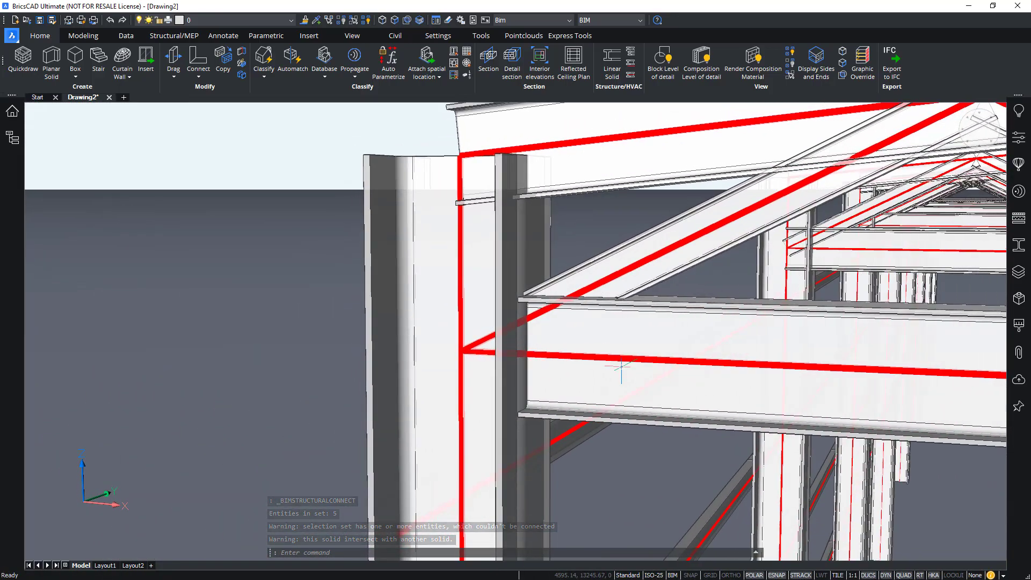
middle_click_drag(514, 218, 516, 214, "shift")
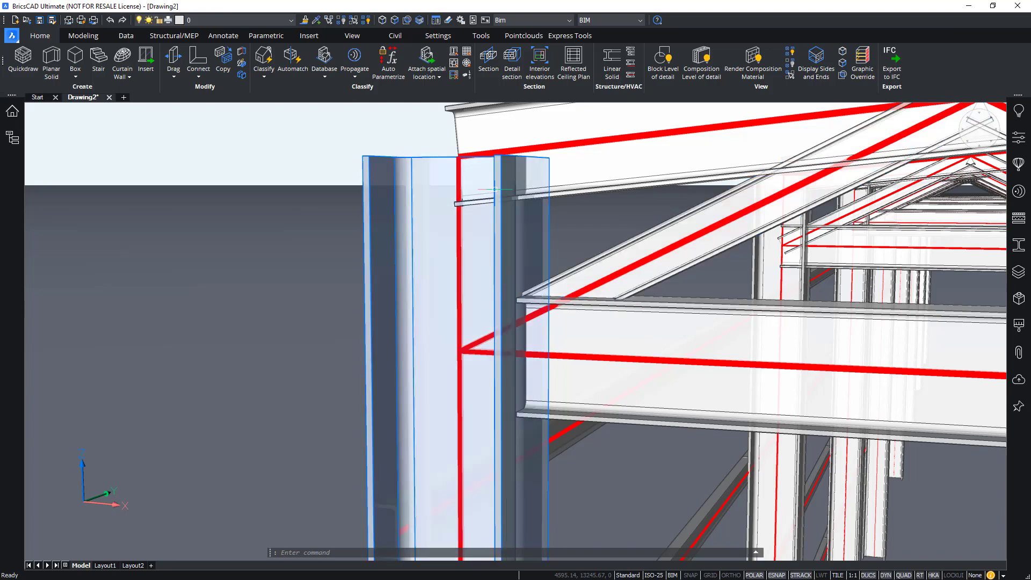
middle_click_drag(587, 242, 487, 192, "shift")
scroll(573, 261, "up", 2)
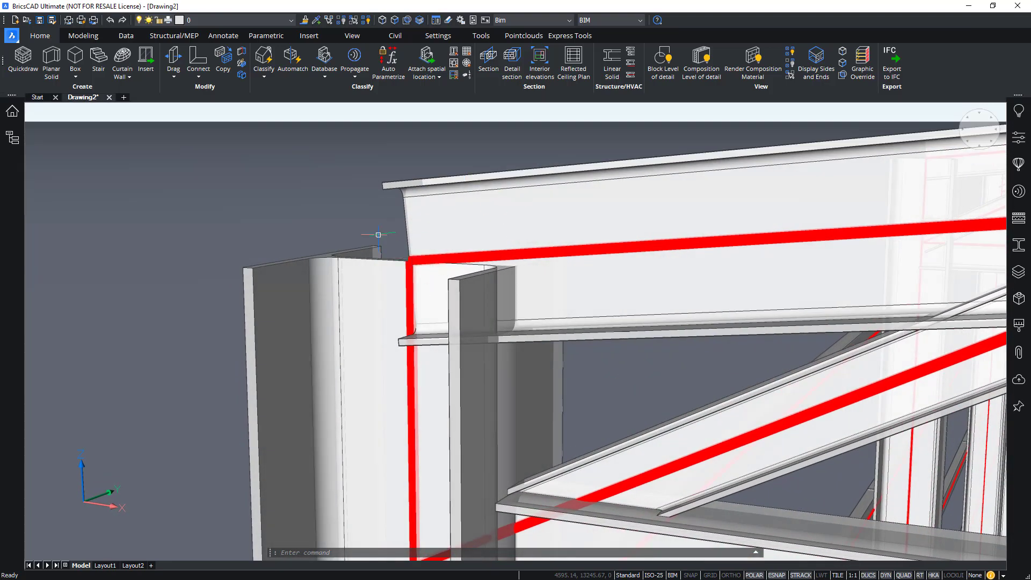
left_click(605, 368)
left_click(397, 224)
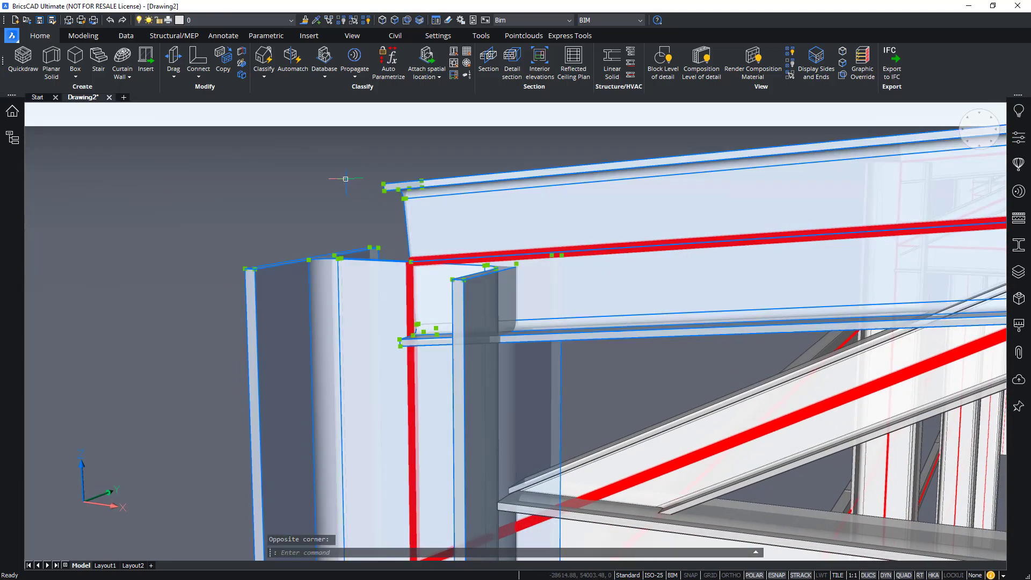
right_click(322, 163)
left_click(332, 187)
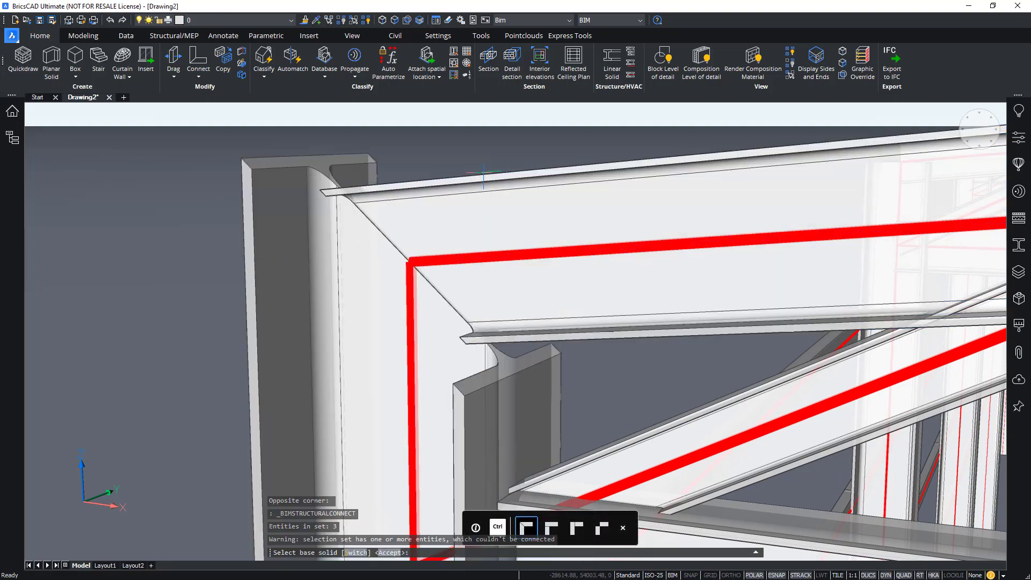
middle_click_drag(483, 175, 390, 163, "shift")
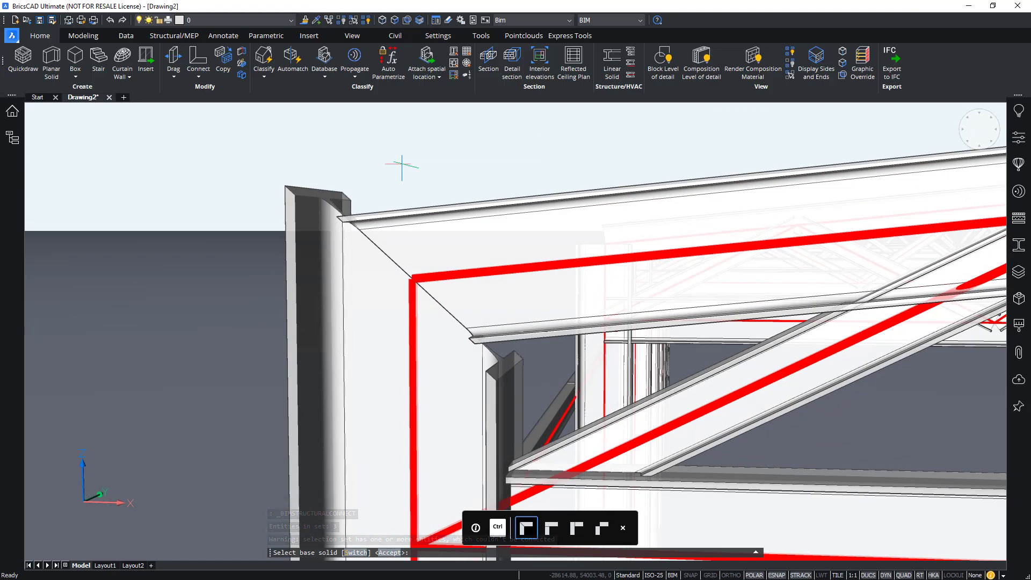
key("ctrl")
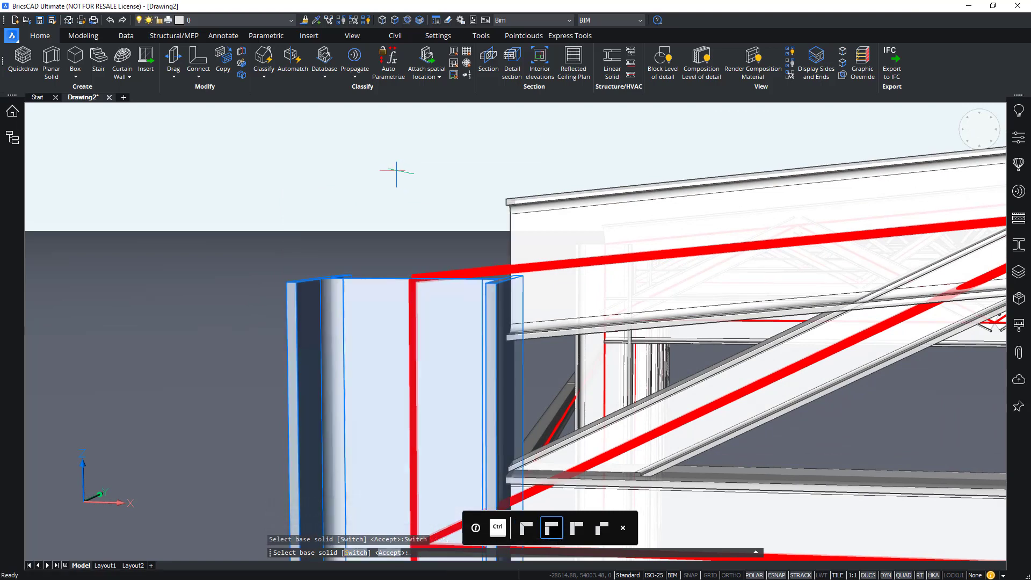
key("ctrl")
key("ctrl")
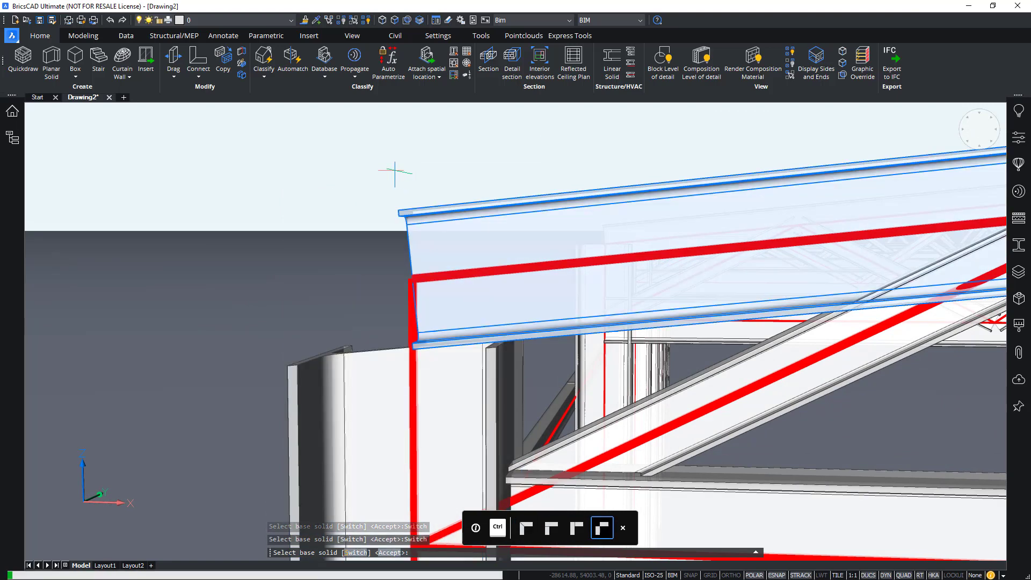
key("ctrl")
key("ctrl")
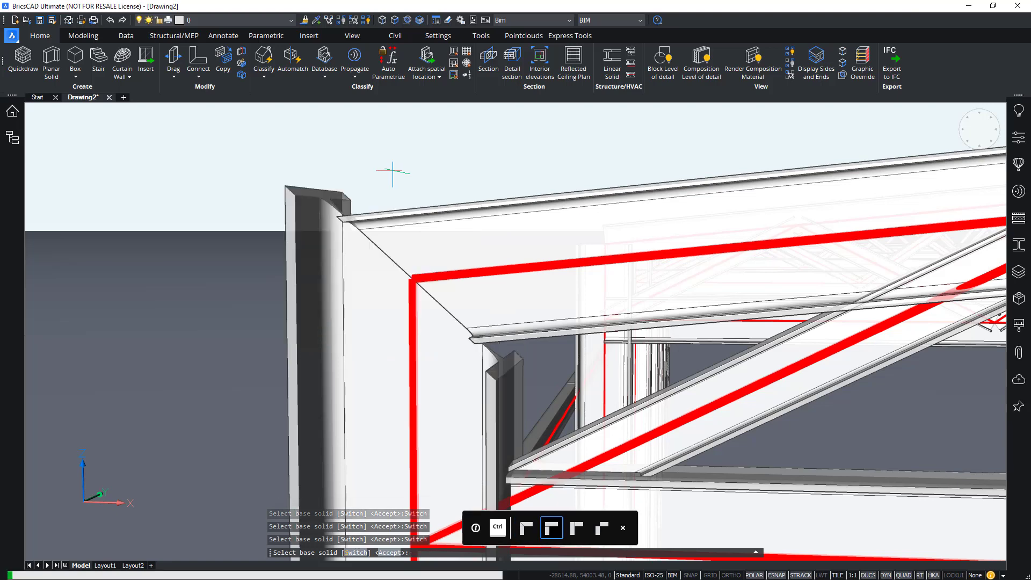
key("ctrl")
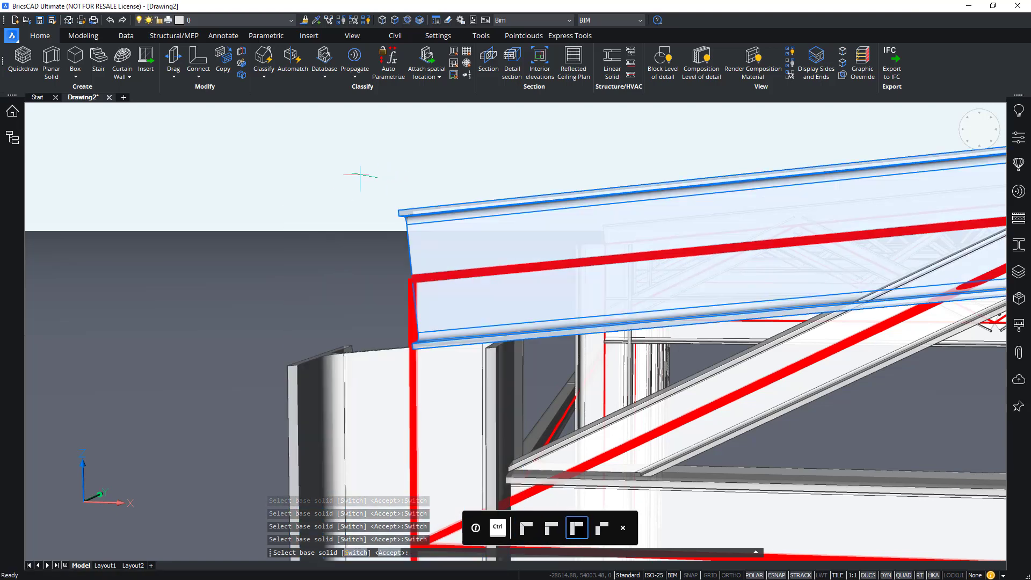
key("Return")
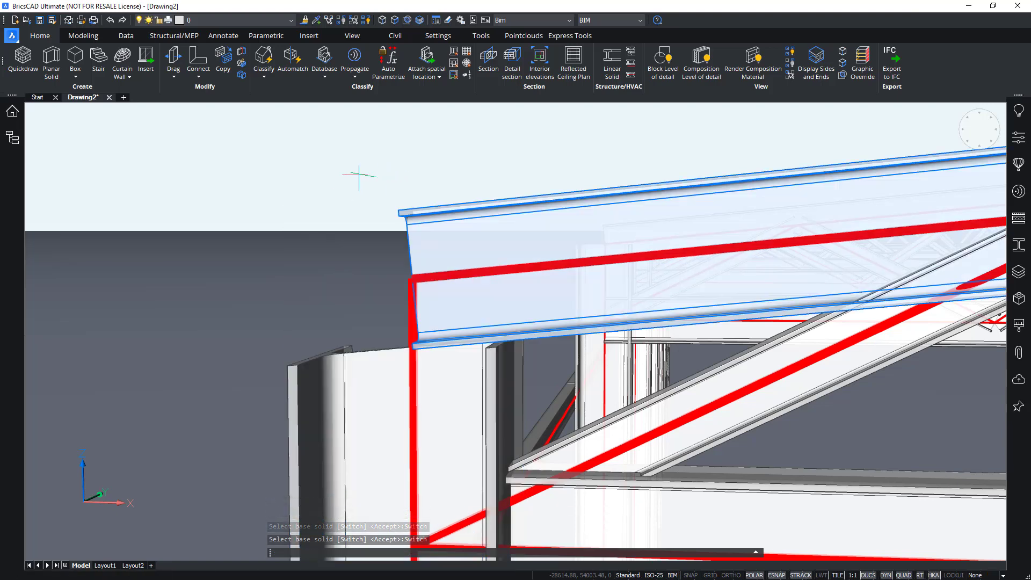
Push/Pull the top chord's end face outward to the corner of the column's outer flange
middle_click_drag(416, 344, 618, 403, "shift")
middle_click_drag(395, 179, 403, 188, "shift")
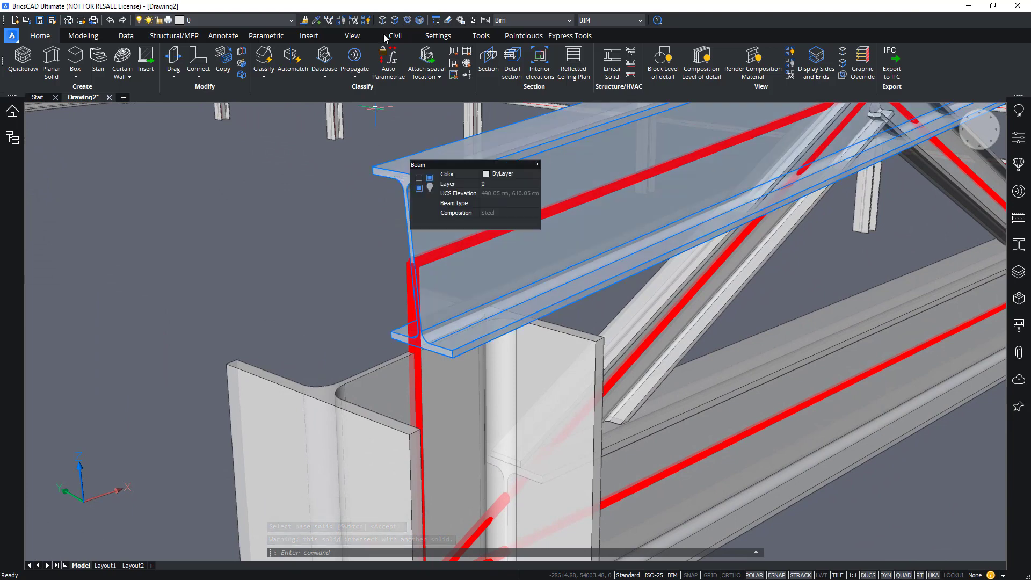
left_click(395, 20)
mouse_move(403, 180)
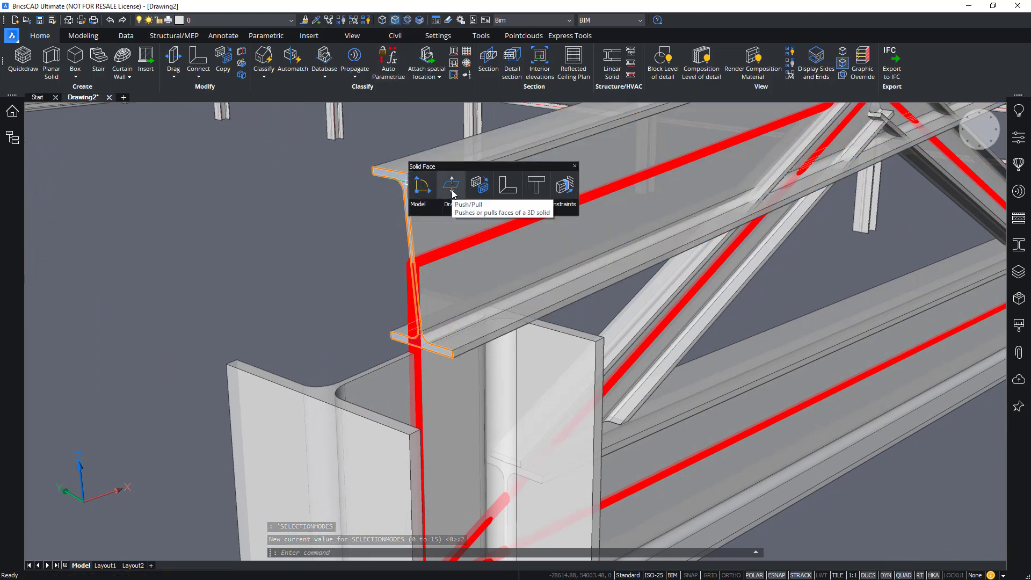
left_click(451, 186)
left_click(227, 363)
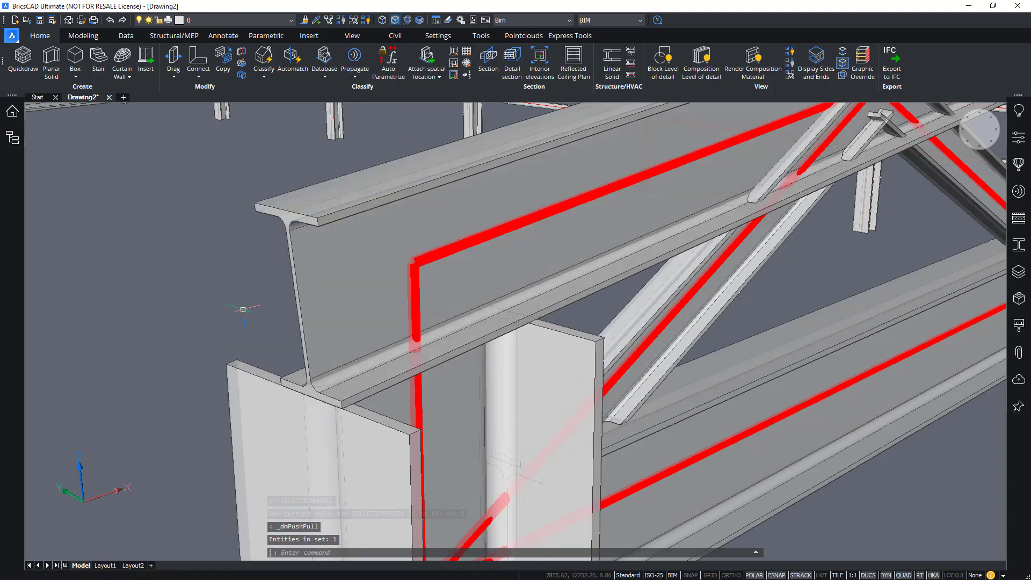
Slice the top chord along the column's outer flange face, keeping both sides, and delete the cut-off end piece
middle_click_drag(244, 307, 302, 299)
scroll(409, 332, "up", 2)
middle_click_drag(408, 331, 394, 281, "shift")
mouse_move(398, 280)
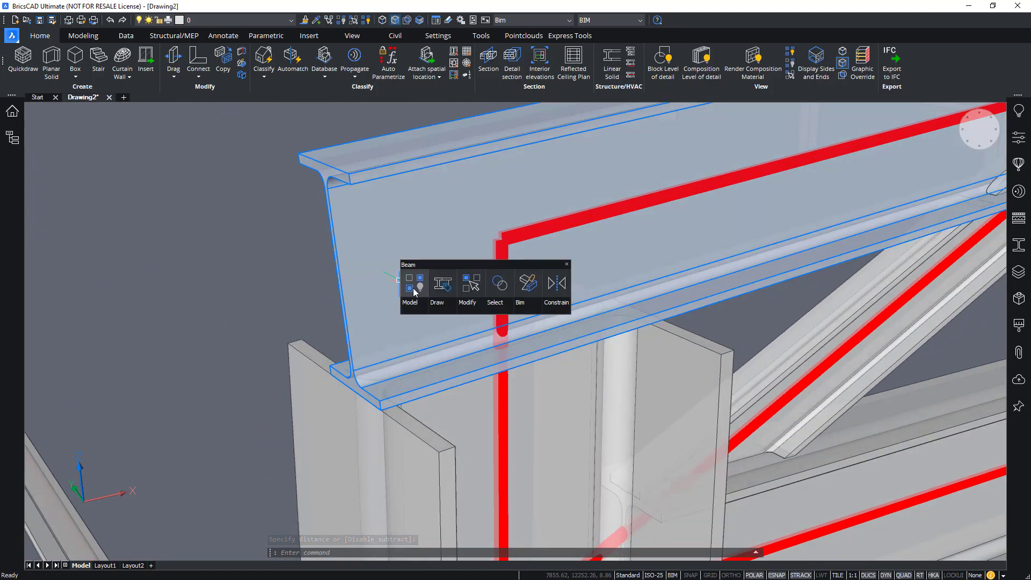
left_click(523, 296)
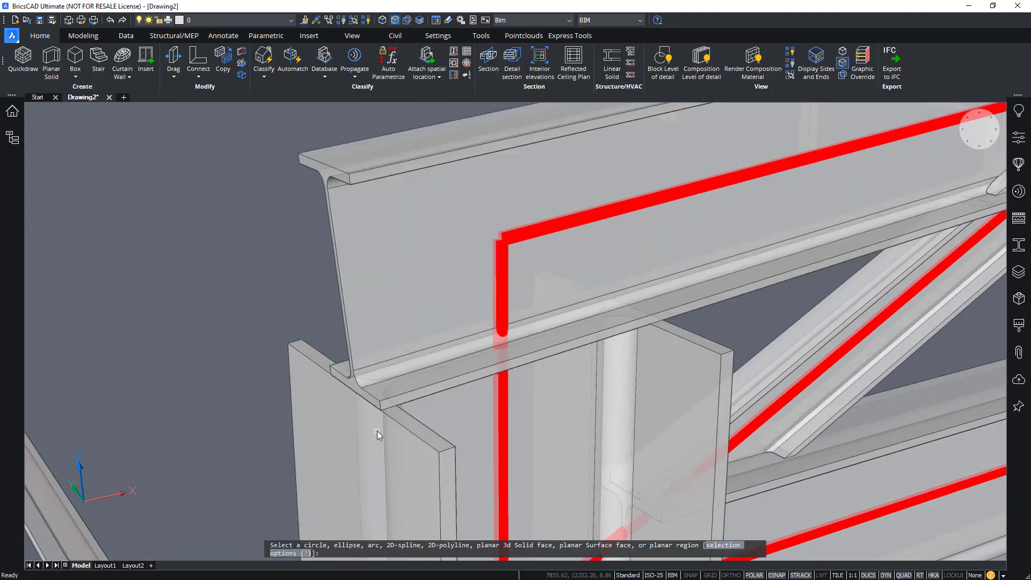
left_click(377, 430)
key("Return")
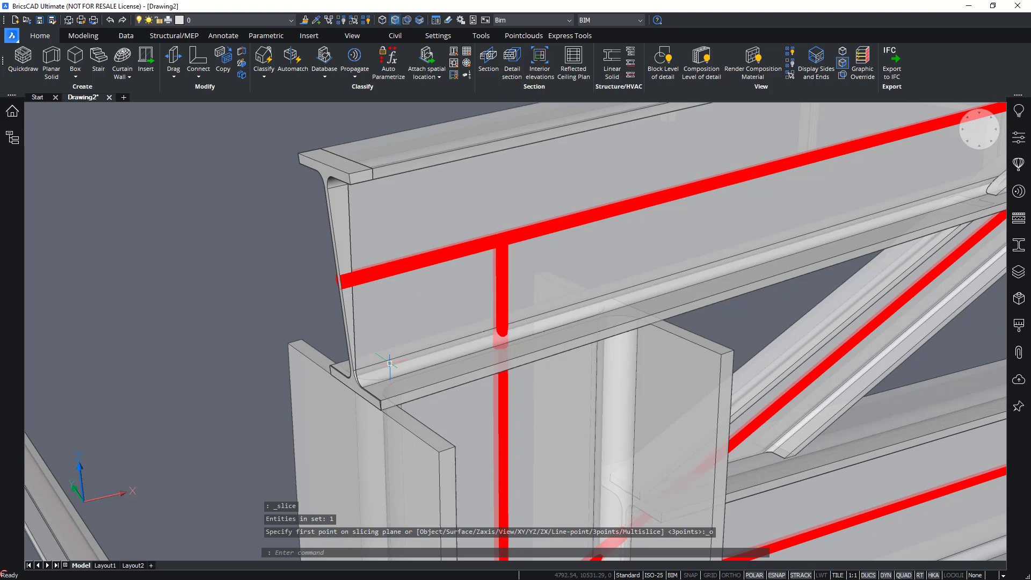
scroll(332, 156, "up", 2)
left_click(332, 156)
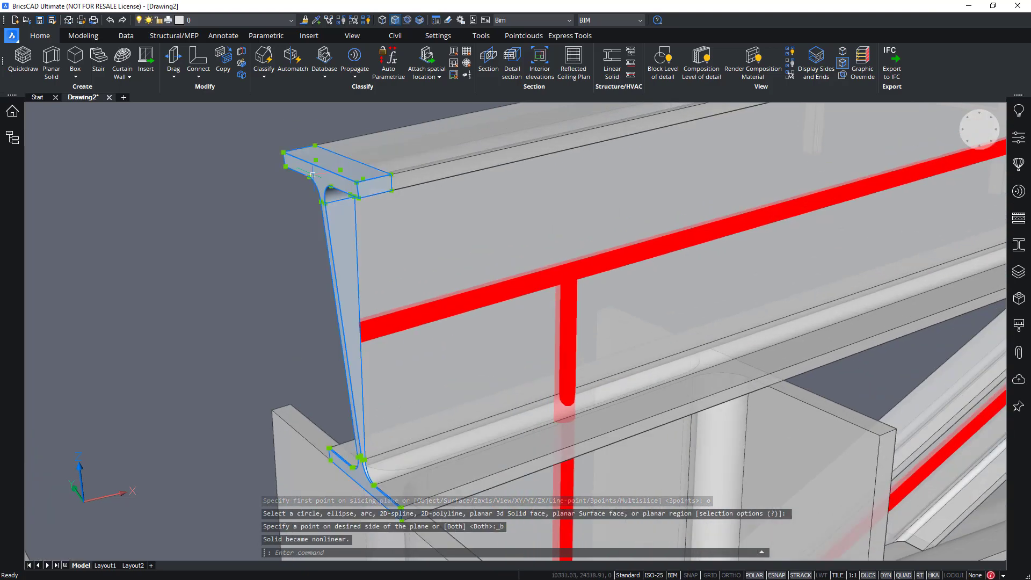
key("Escape")
key("Delete")
Examine the trimmed top chord's end and how its axis meets the column's axis
middle_click_drag(218, 223, 141, 225, "shift")
middle_click_drag(396, 247, 450, 257, "shift")
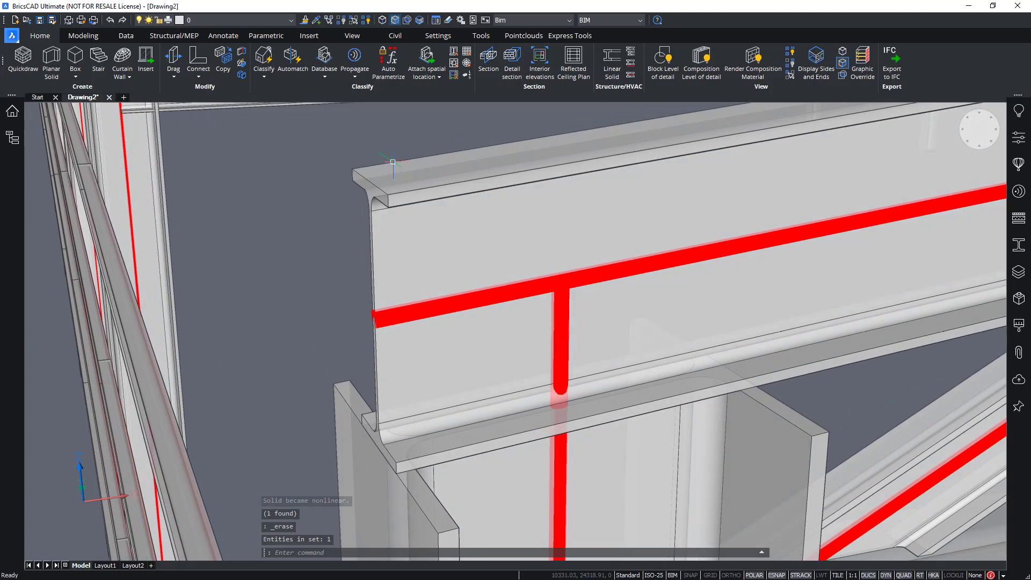
middle_click_drag(361, 370, 423, 246, "shift")
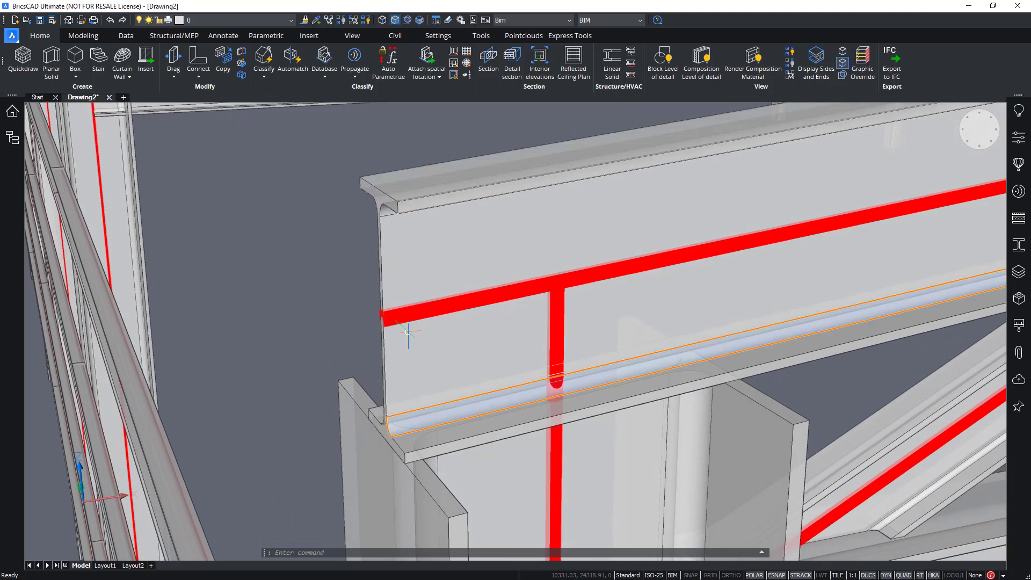
left_click(407, 313)
key("Escape")
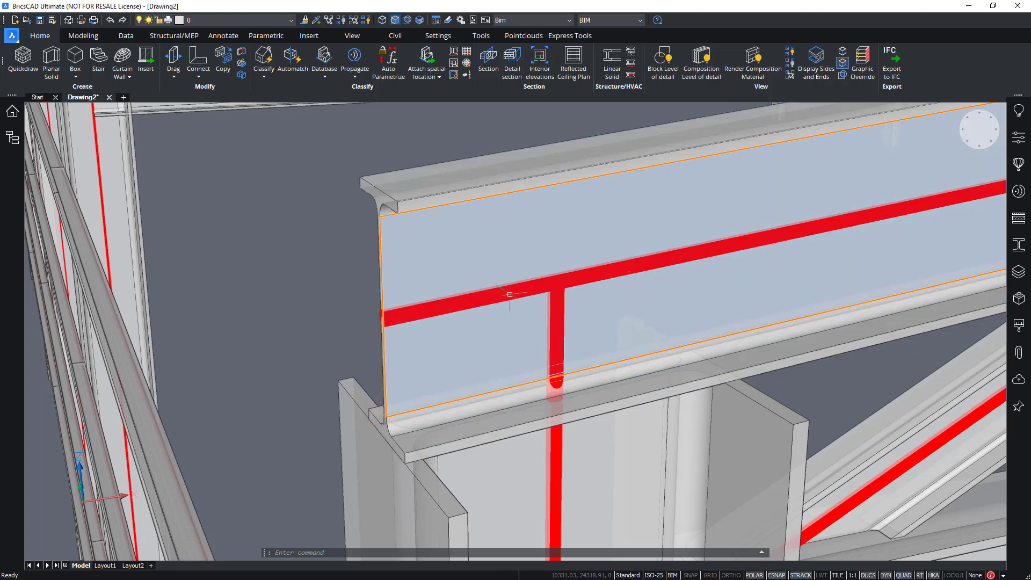
left_click(560, 278)
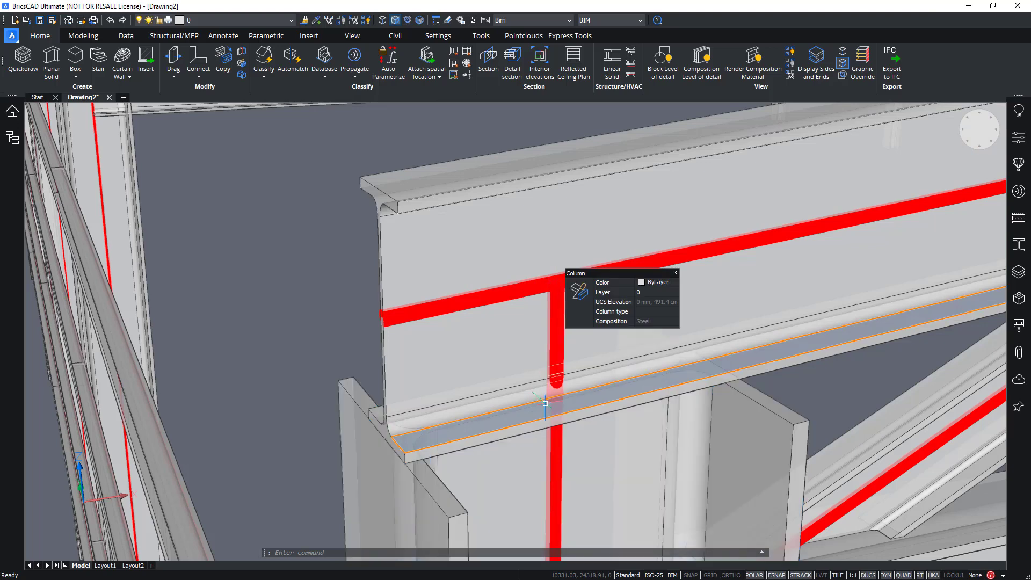
left_click(555, 278)
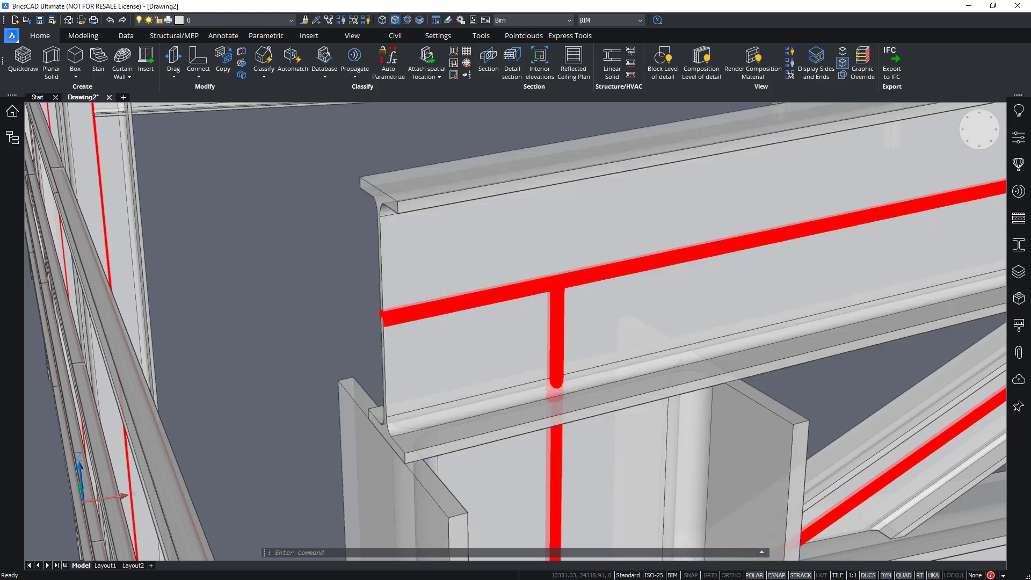
Reconnect the trimmed top chord and column with Structural Connect, choosing the variant where the chord runs full length over the column
scroll(383, 318, "down", 4)
middle_click_drag(478, 324, 471, 323)
scroll(317, 278, "down", 2)
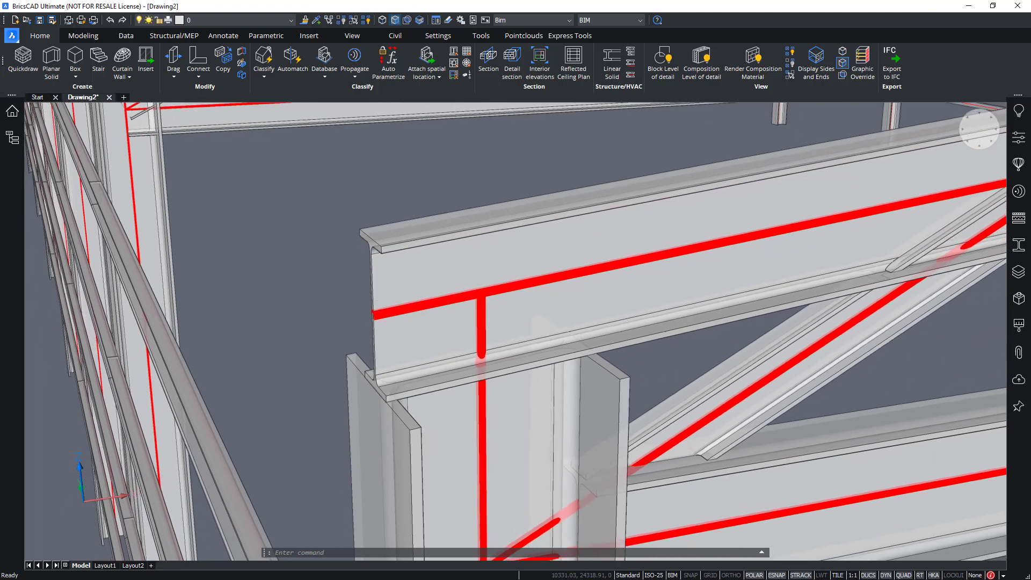
left_click_drag(437, 159, 319, 364)
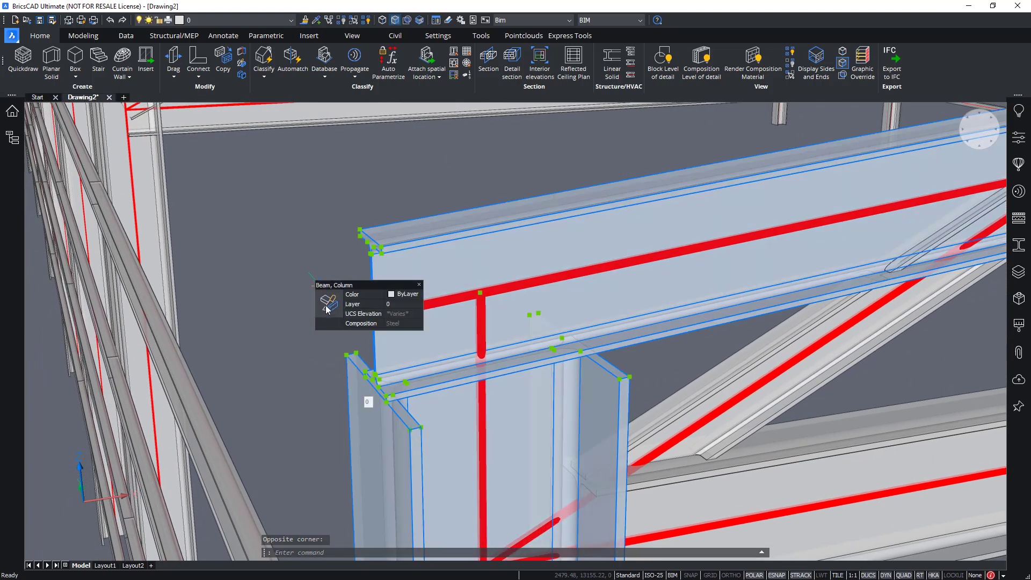
left_click(357, 303)
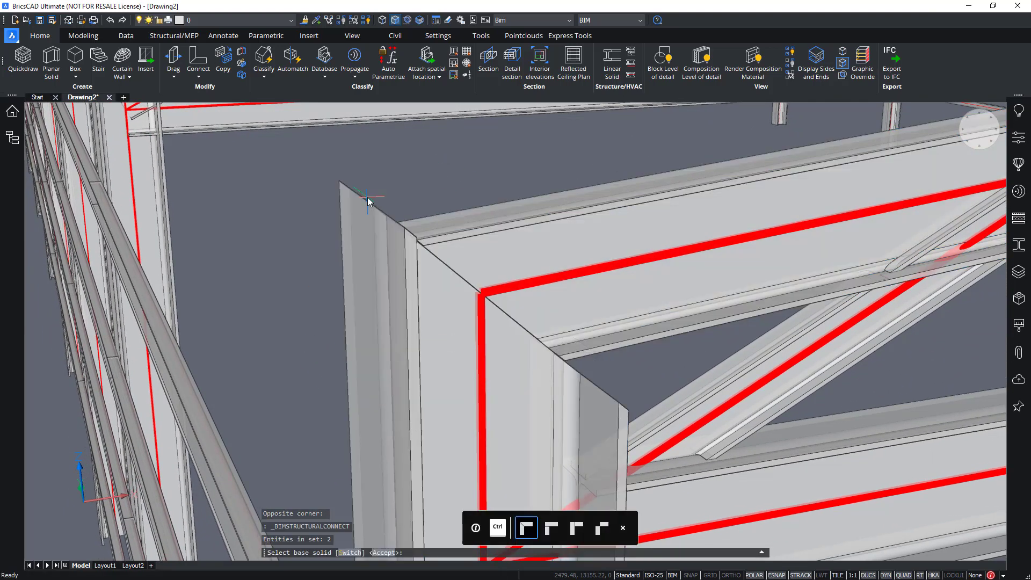
key("ctrl")
key("ctrl")
key("ctrl")
key("ctrl")
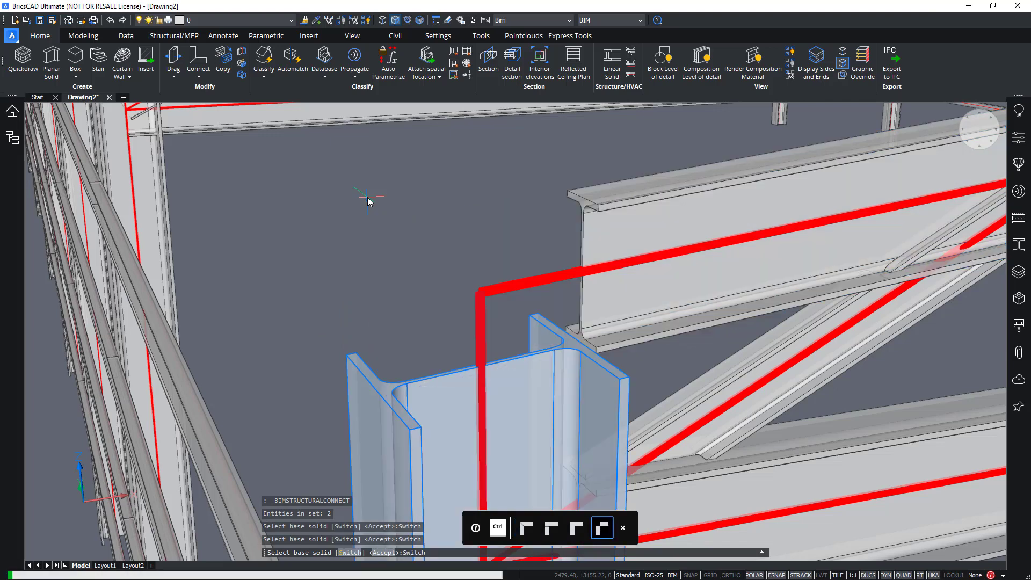
key("ctrl")
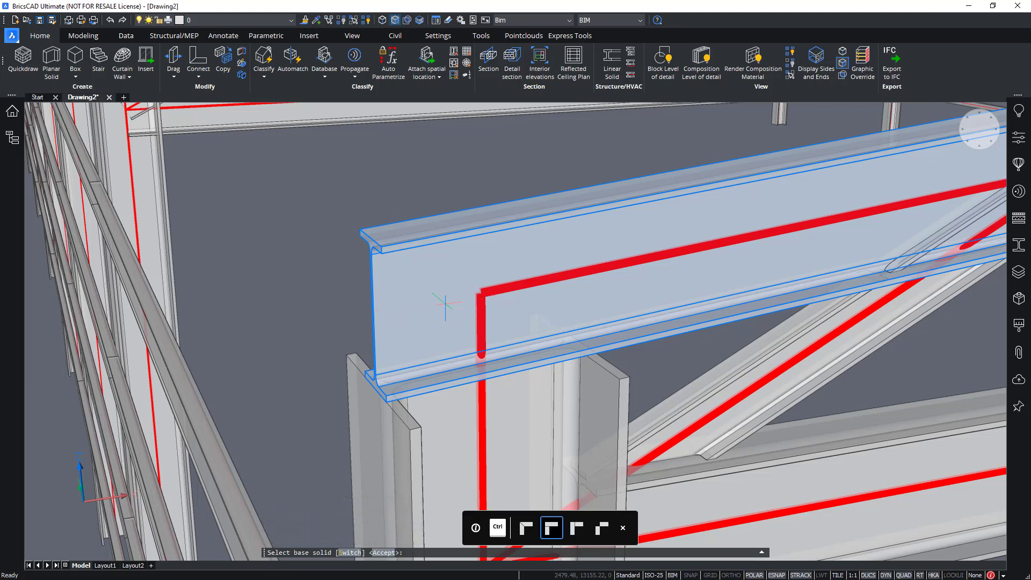
key("Return")
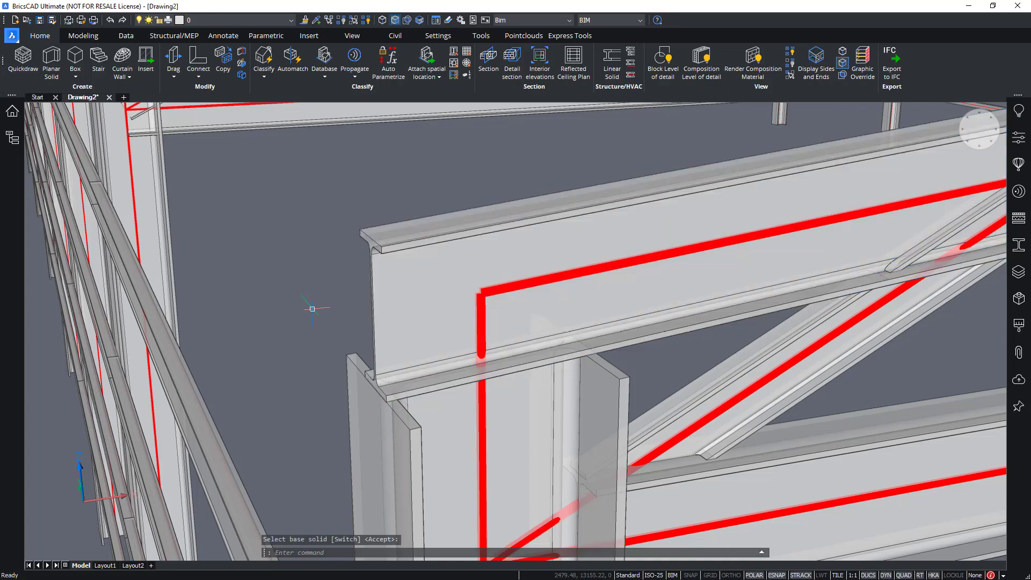
Start Propagate with the corner column, both truss chords and the end diagonal as reference solids, without any detail objects
scroll(450, 341, "down", 7)
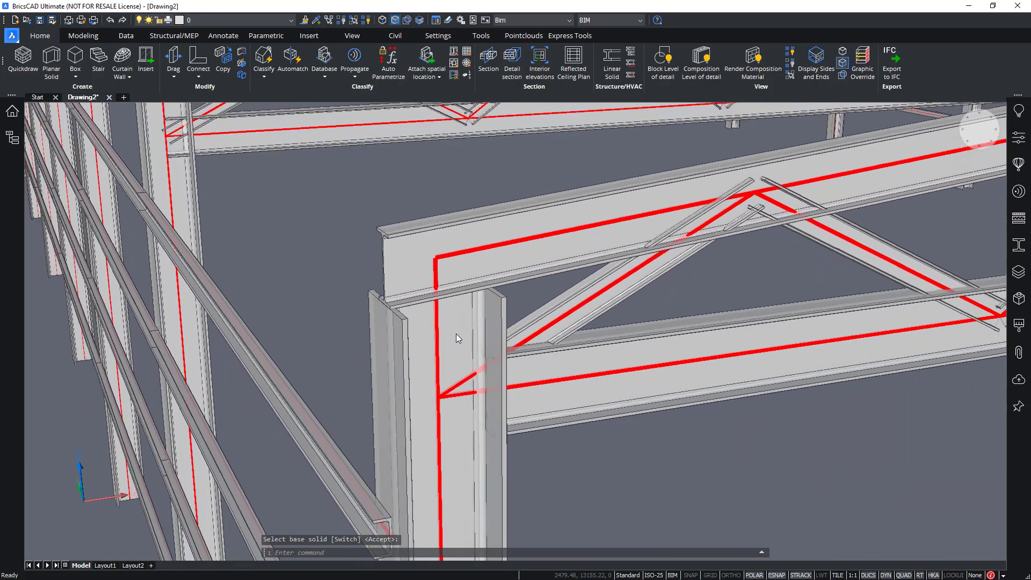
scroll(455, 333, "down", 4)
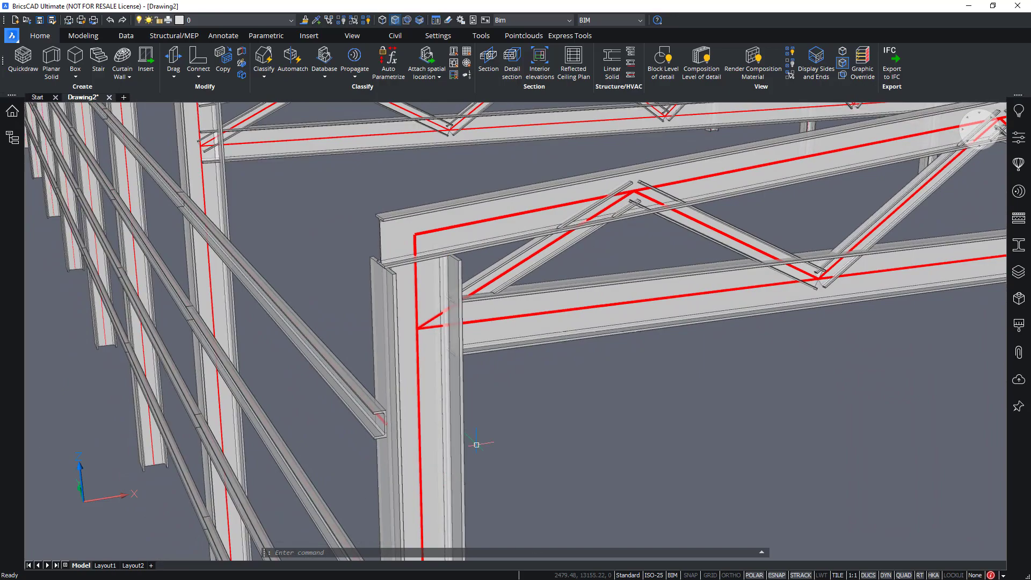
middle_click_drag(436, 263, 542, 319, "shift")
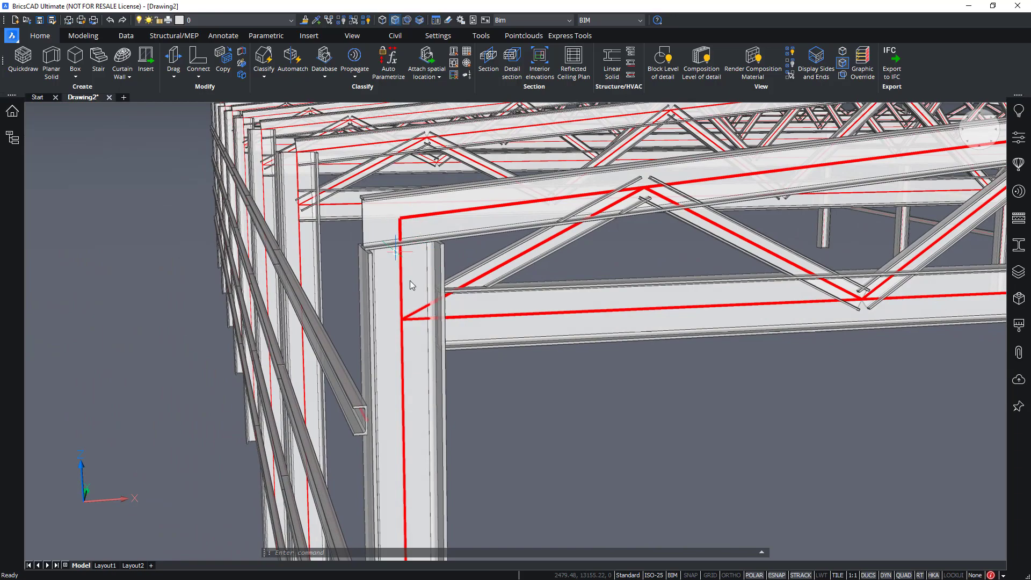
middle_click_drag(411, 285, 408, 209, "shift")
left_click(355, 63)
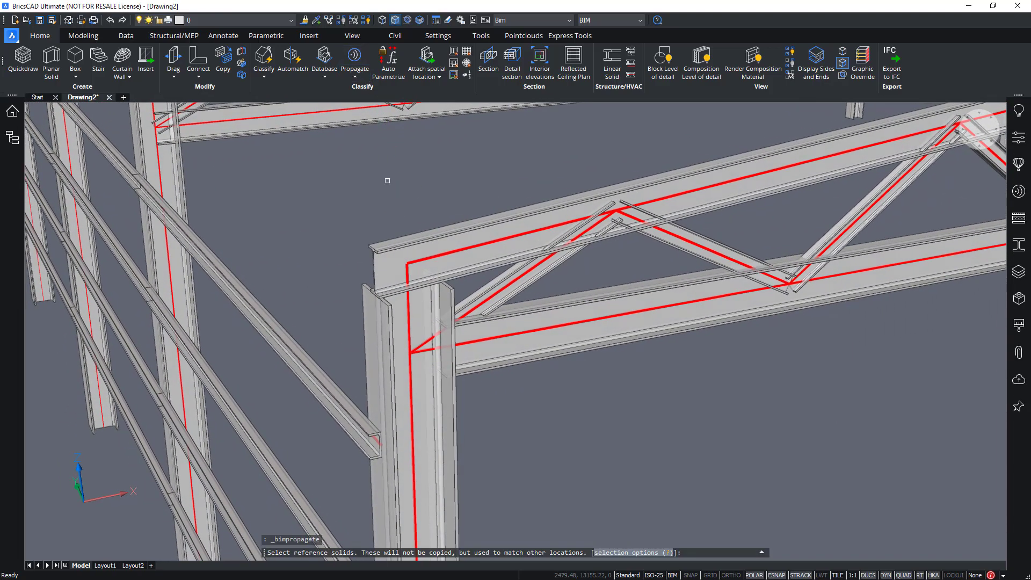
left_click(430, 369)
left_click(442, 327)
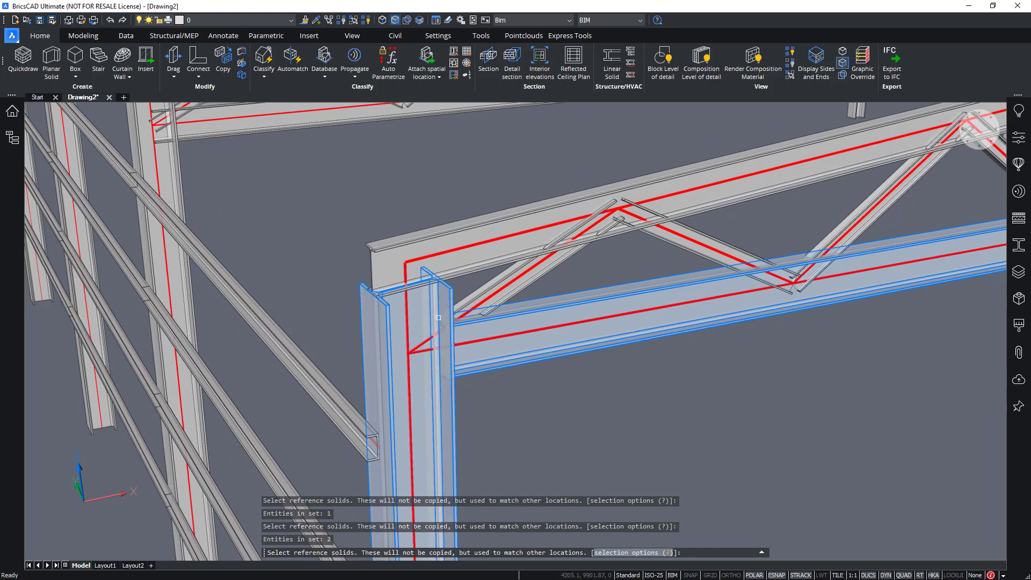
left_click(466, 271)
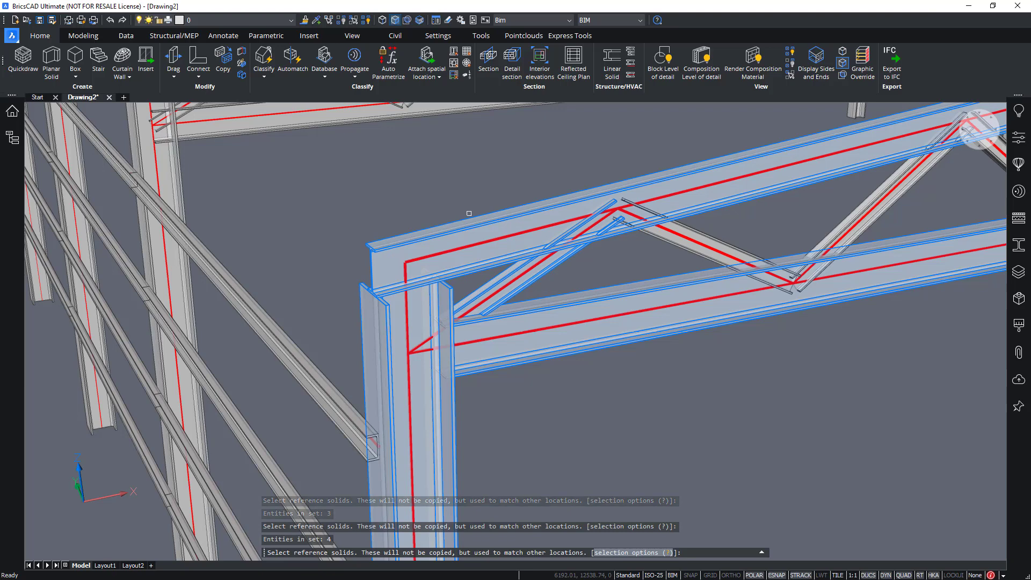
key("Return")
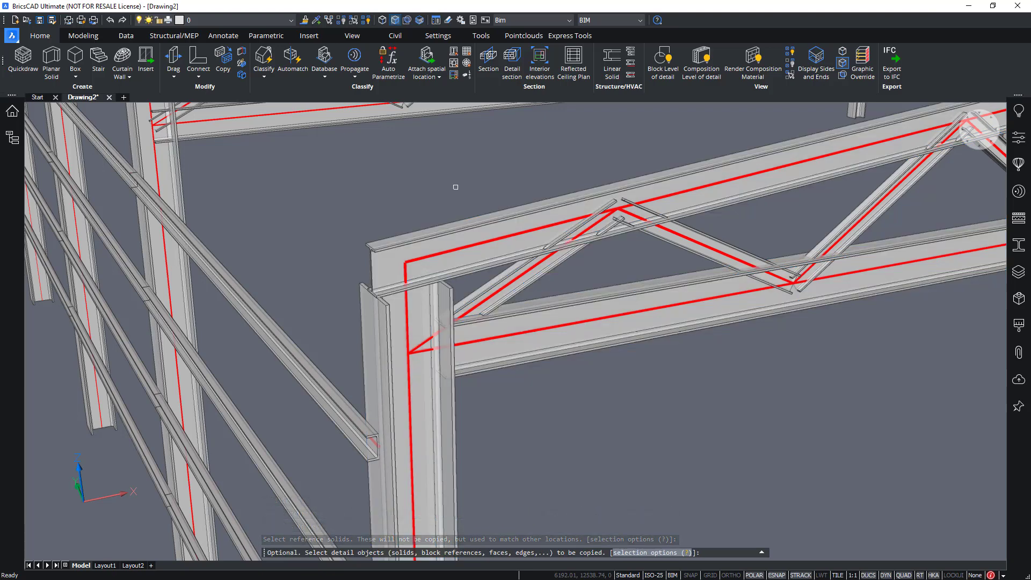
key("Return")
Accept the proposed detail area around the corner joint and apply it to all suggested column and truss locations
middle_click_drag(505, 213, 547, 252, "shift")
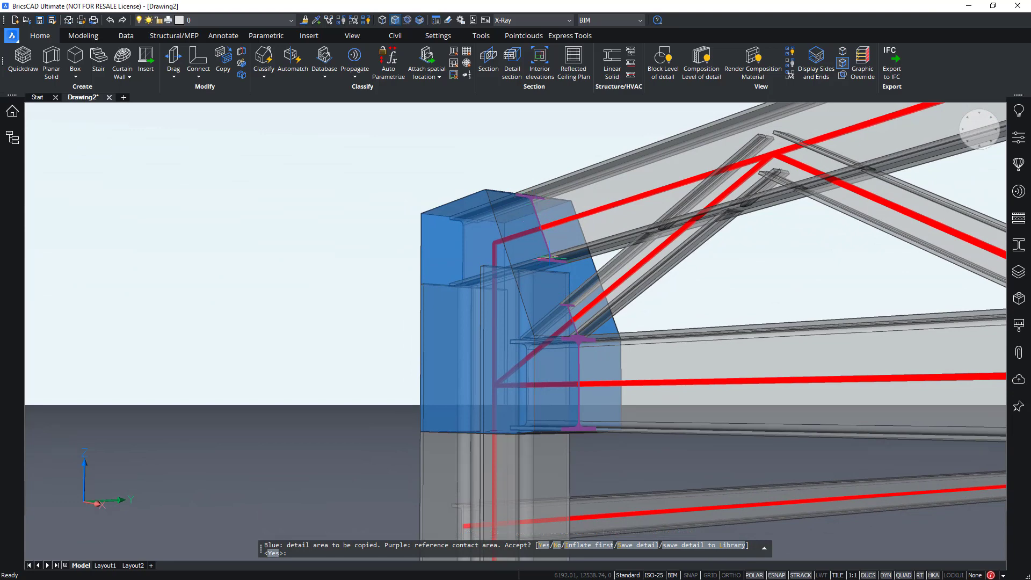
middle_click_drag(562, 293, 591, 292, "shift")
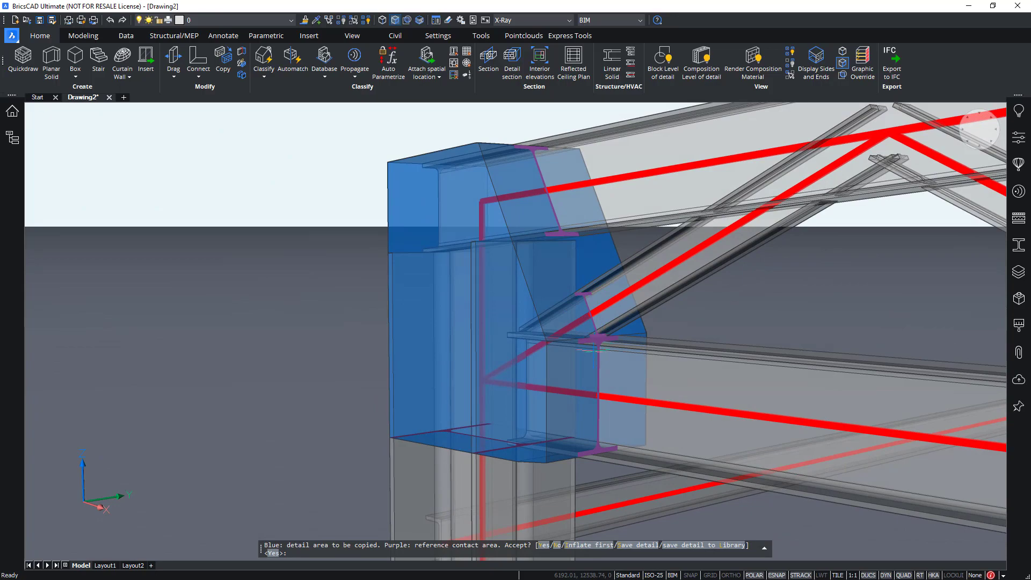
middle_click_drag(592, 350, 524, 440, "shift")
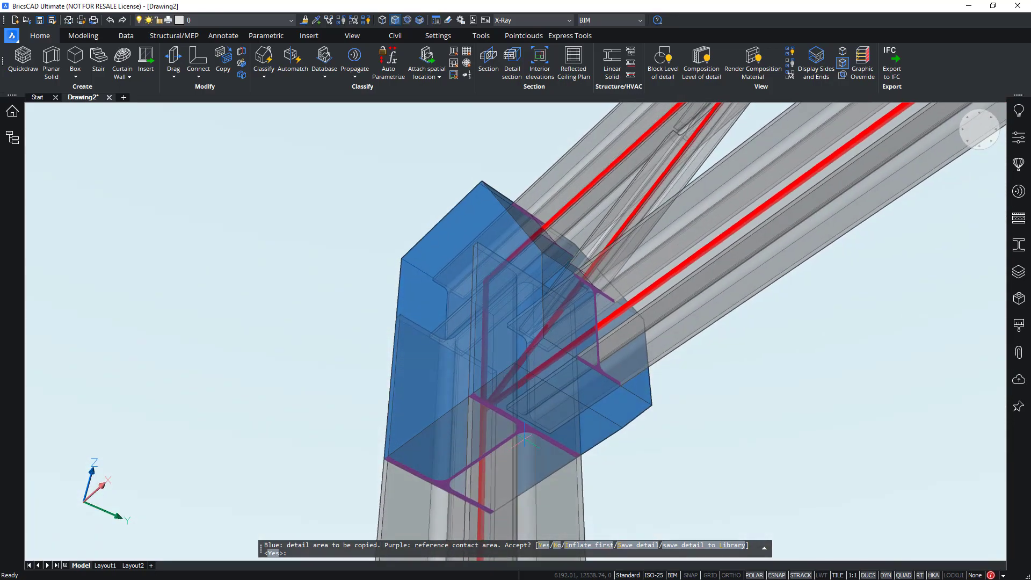
middle_click_drag(456, 488, 478, 421, "shift")
key("Return")
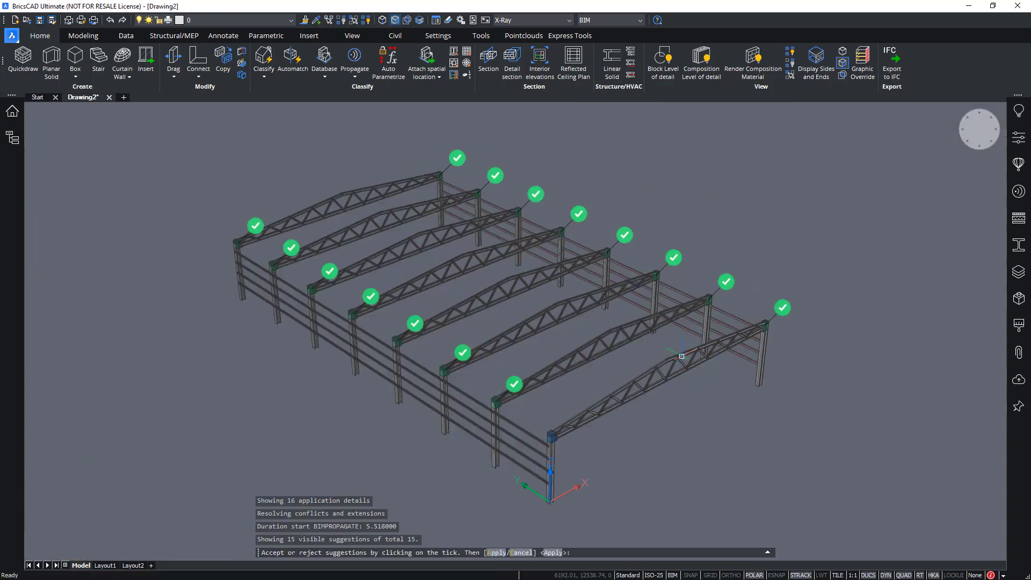
scroll(456, 397, "up", 7)
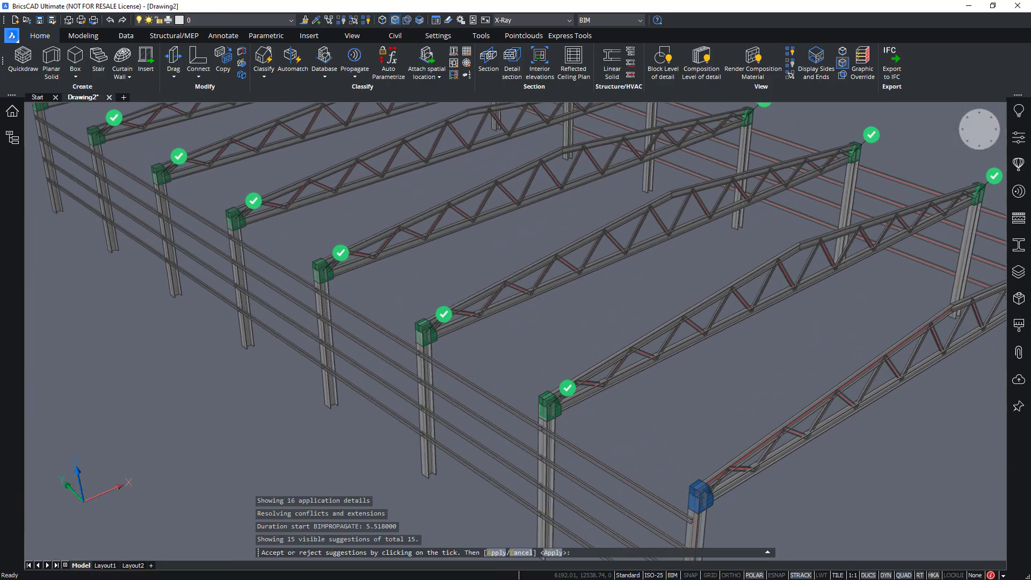
scroll(548, 408, "up", 6)
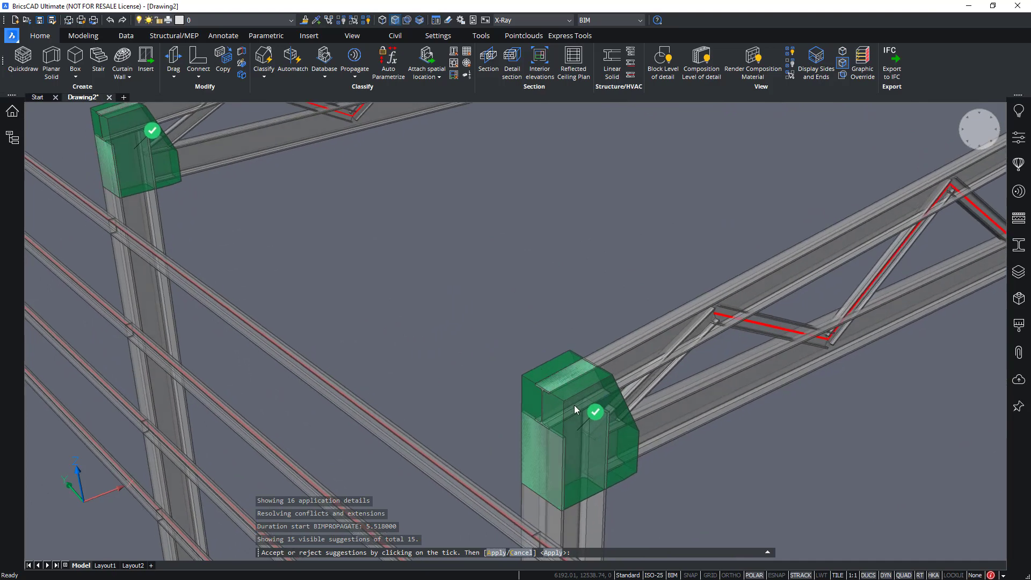
key("Return")
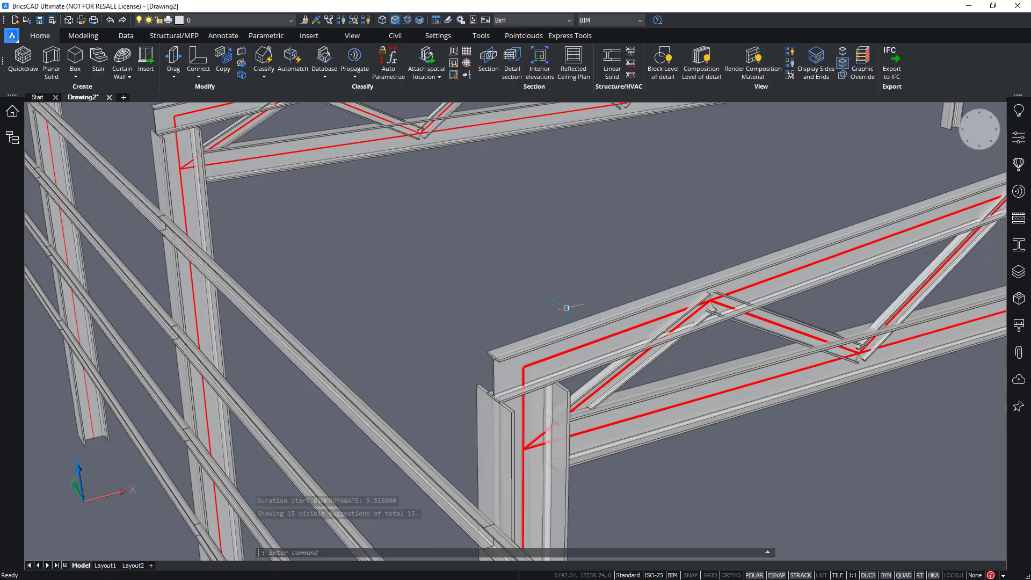
Open the library of propagation details alongside the complete steel hall
middle_click_drag(502, 271, 346, 247, "shift")
middle_click_drag(532, 339, 333, 345, "shift")
scroll(489, 370, "down", 8)
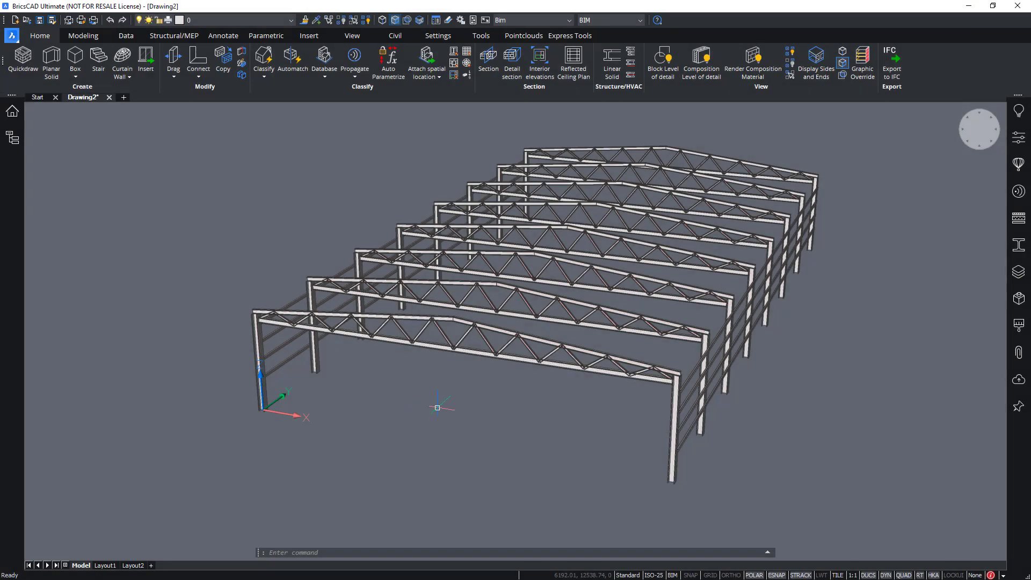
mouse_move(437, 407)
middle_mouse_down("shift")
mouse_move(403, 393)
mouse_move(435, 411)
middle_mouse_up("shift")
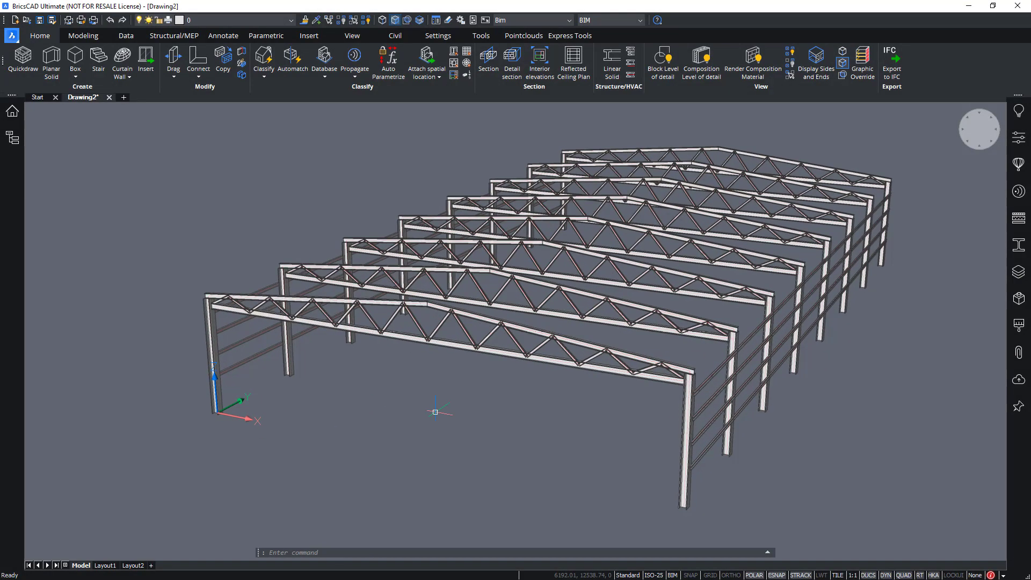
middle_click_drag(427, 408, 411, 407)
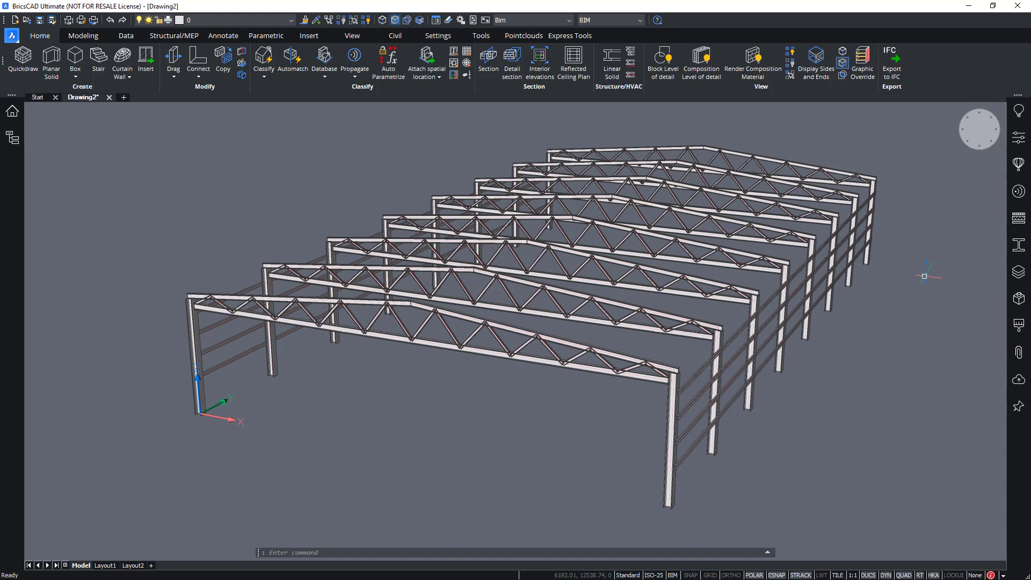
middle_click_drag(906, 228, 893, 223, "shift")
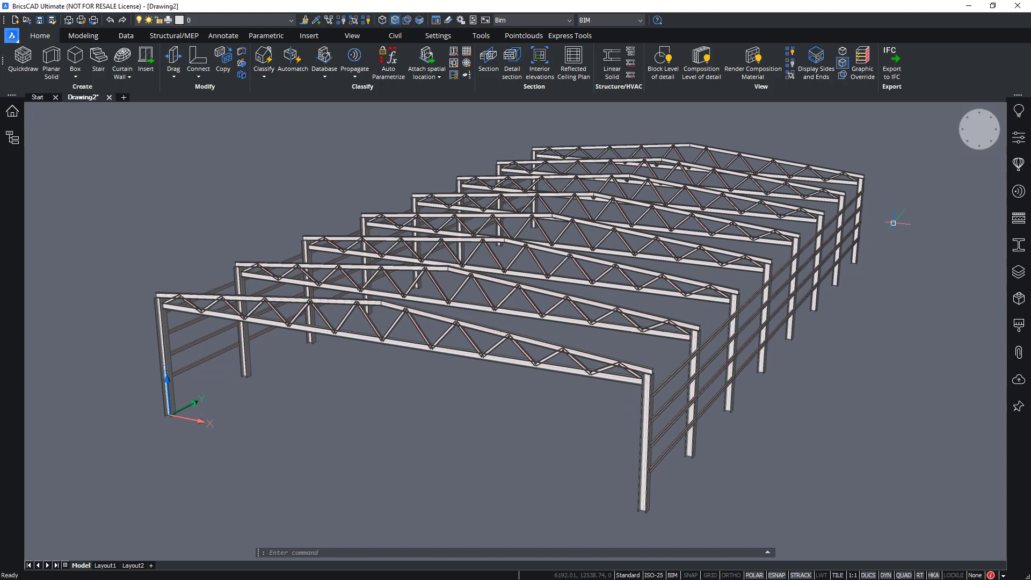
left_click(1017, 192)
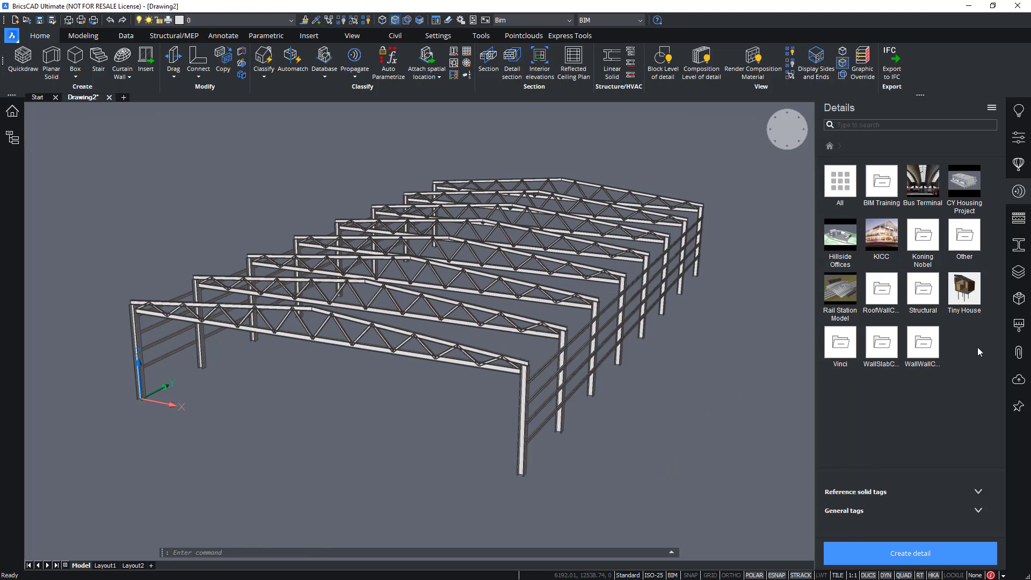
left_click(991, 109)
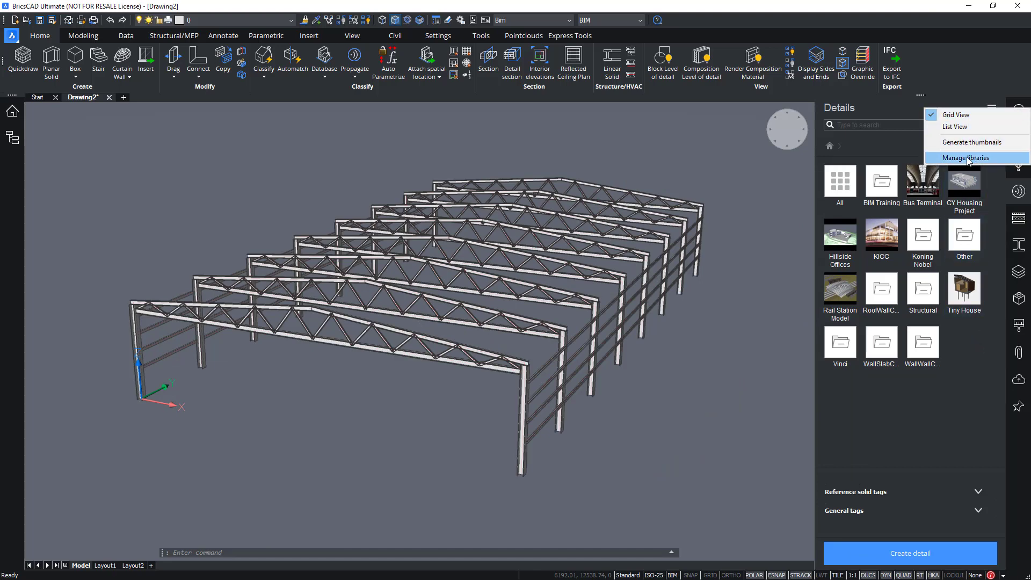
left_click(966, 158)
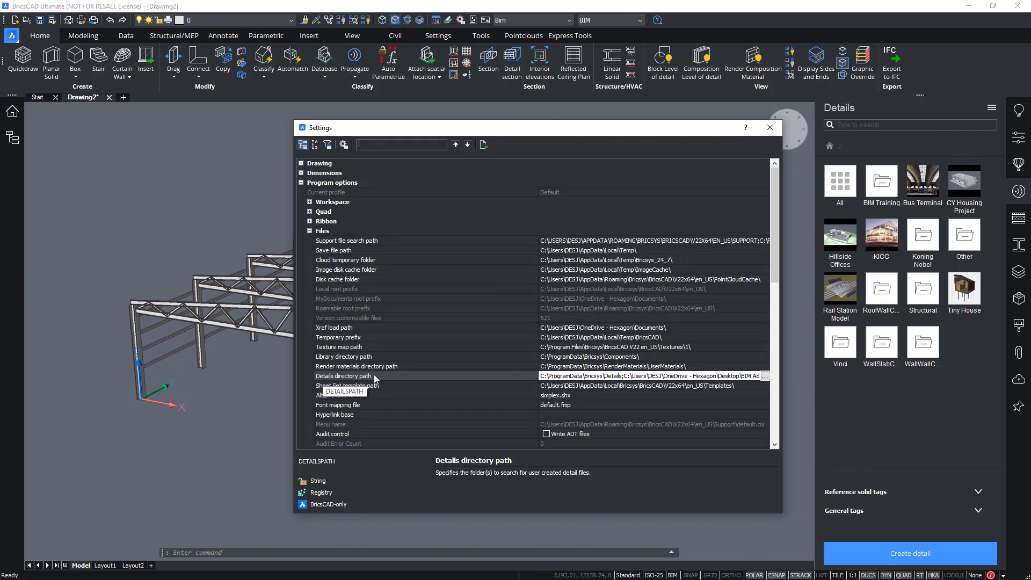
left_click(765, 377)
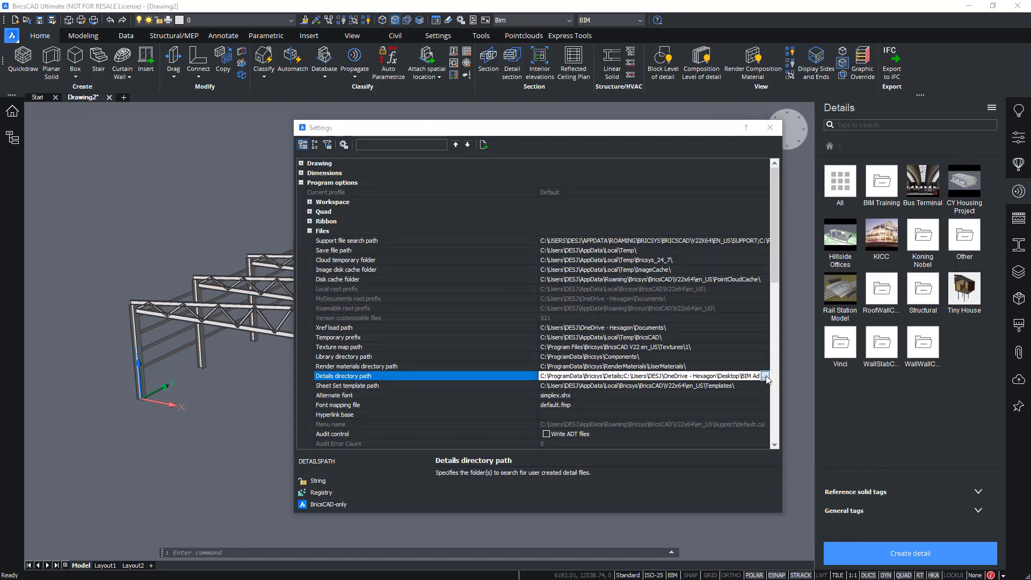
left_click_drag(747, 311, 697, 258)
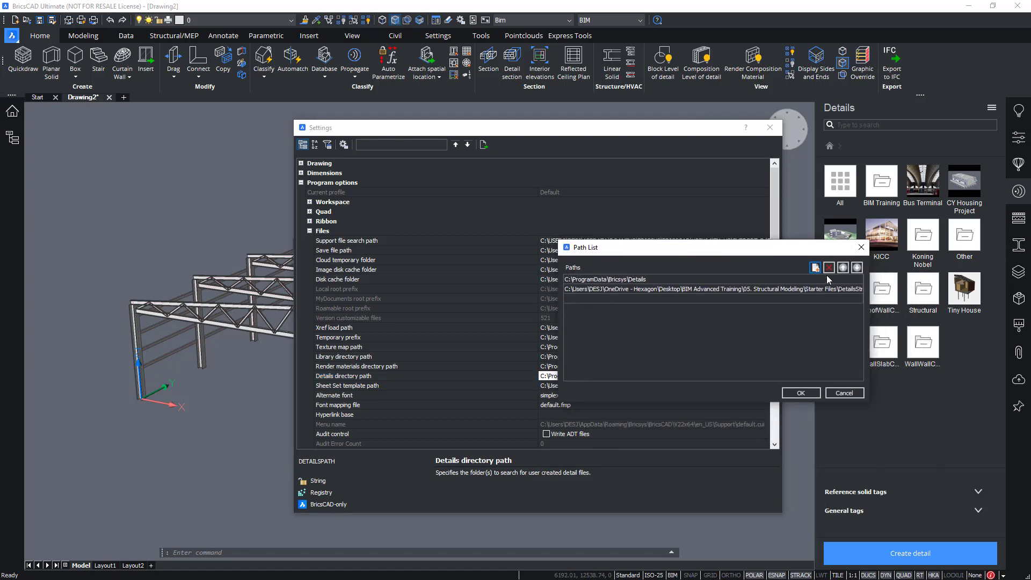
left_click(818, 270)
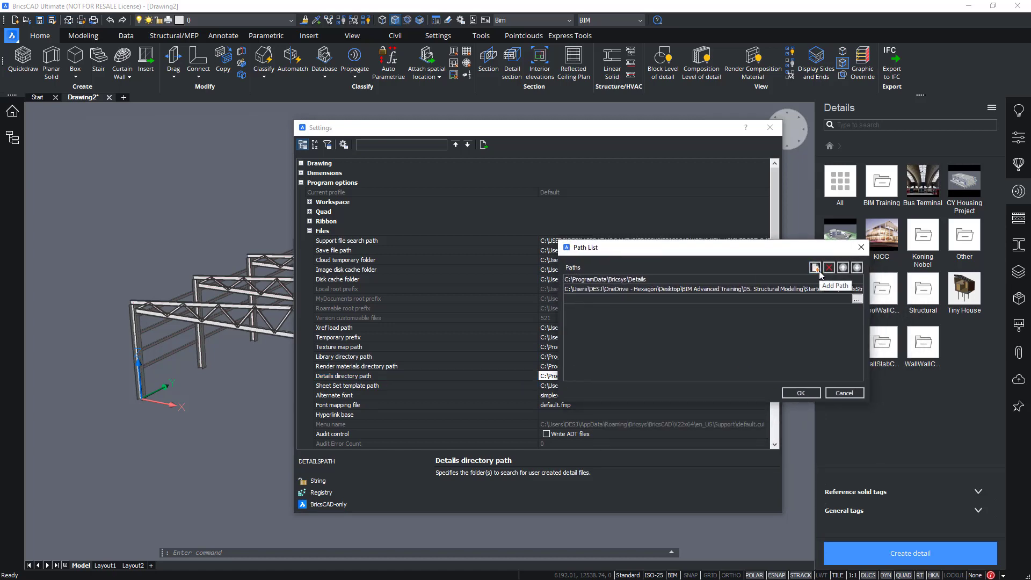
left_click(857, 300)
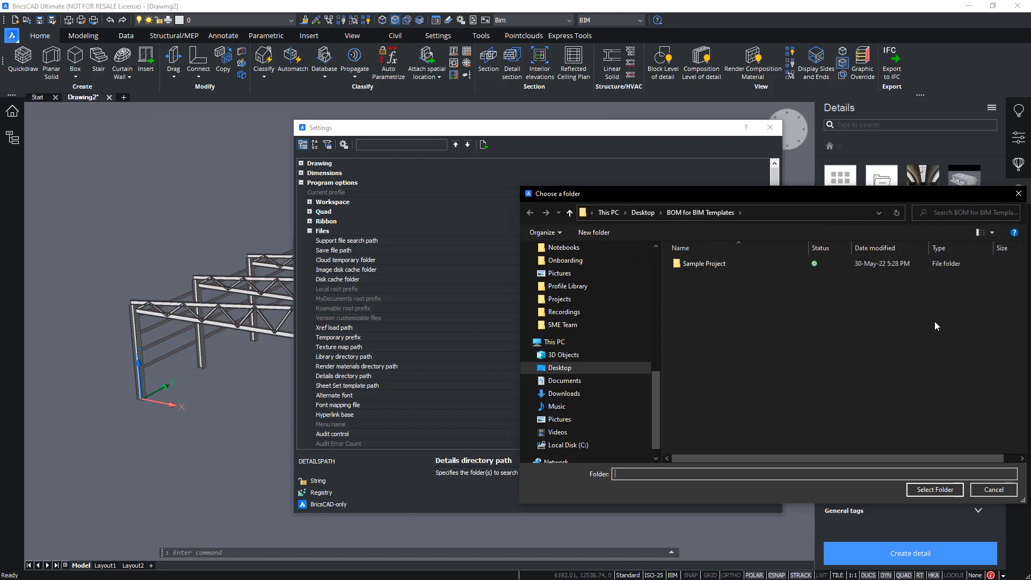
left_click(1018, 194)
left_click(860, 247)
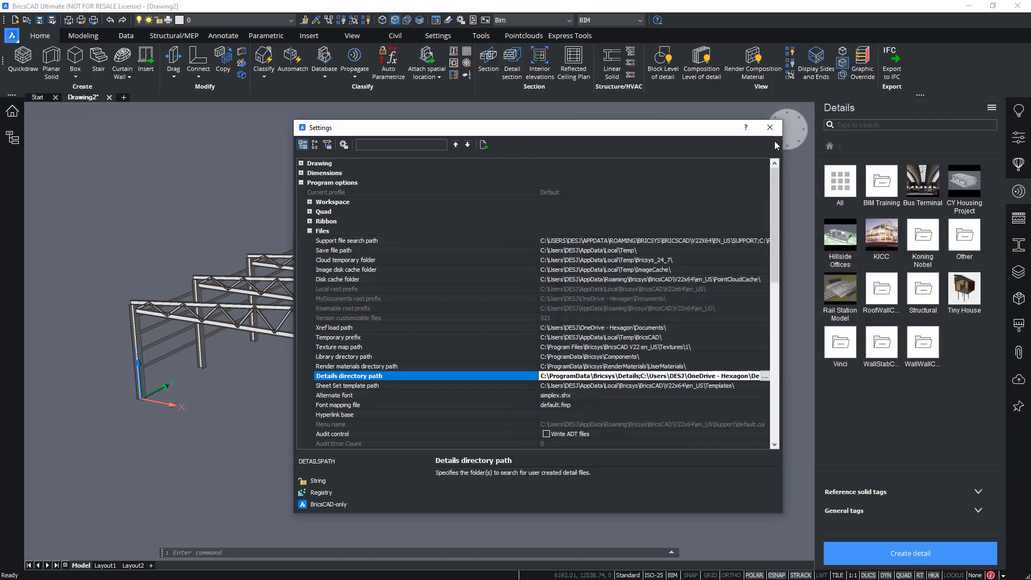
left_click(770, 127)
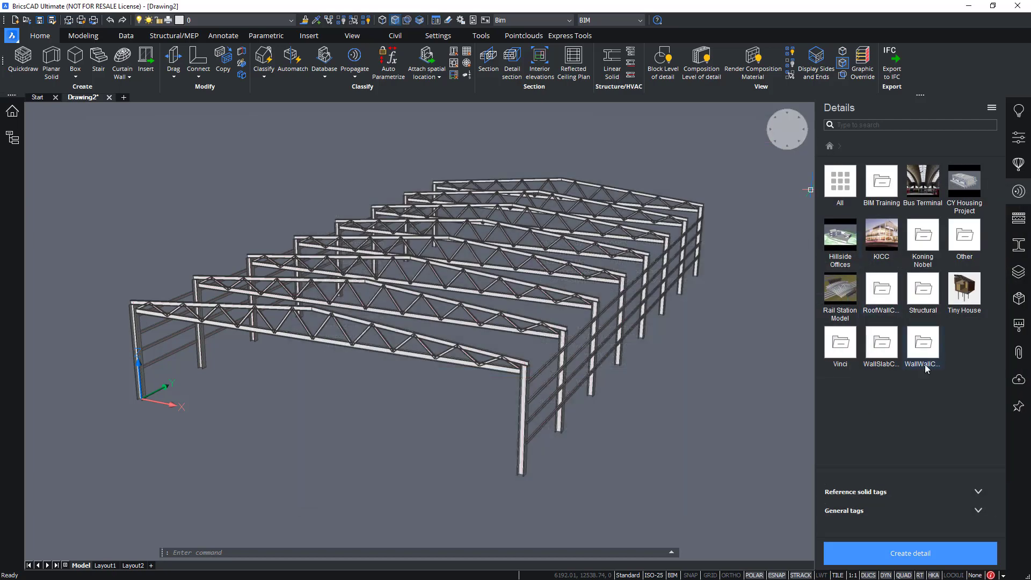
Look through the Structural category of the details library and return to the category overview
left_click(921, 301)
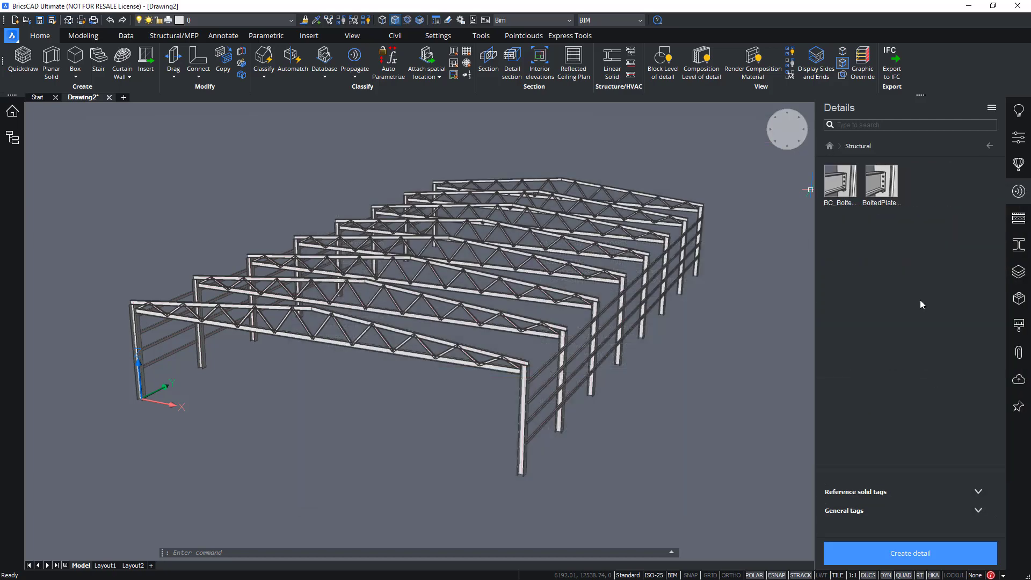
left_click(989, 147)
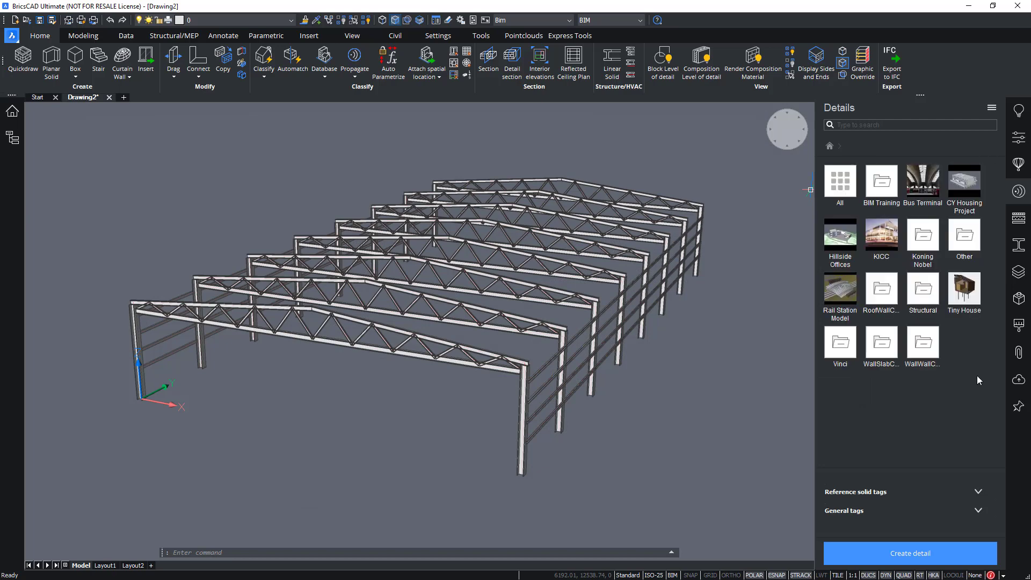
Open the details library management and add an empty entry to the details directory path list
left_click(992, 108)
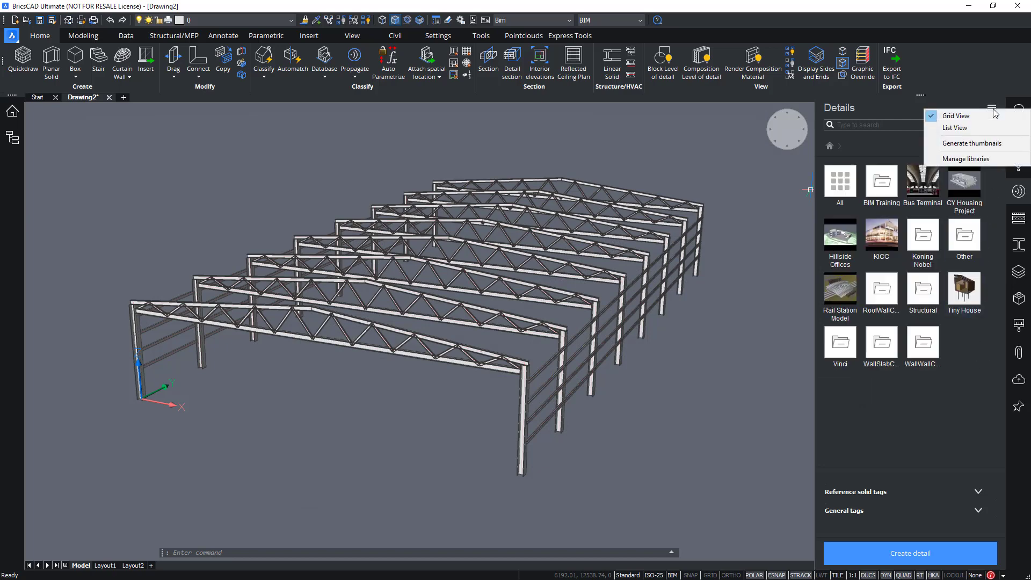
left_click(969, 160)
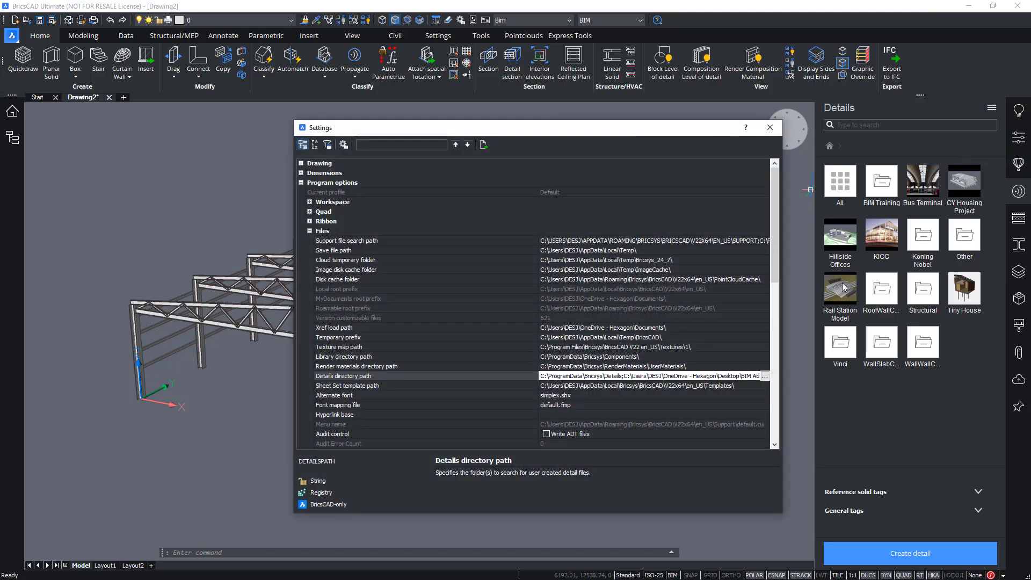
left_click(764, 376)
left_click(866, 321)
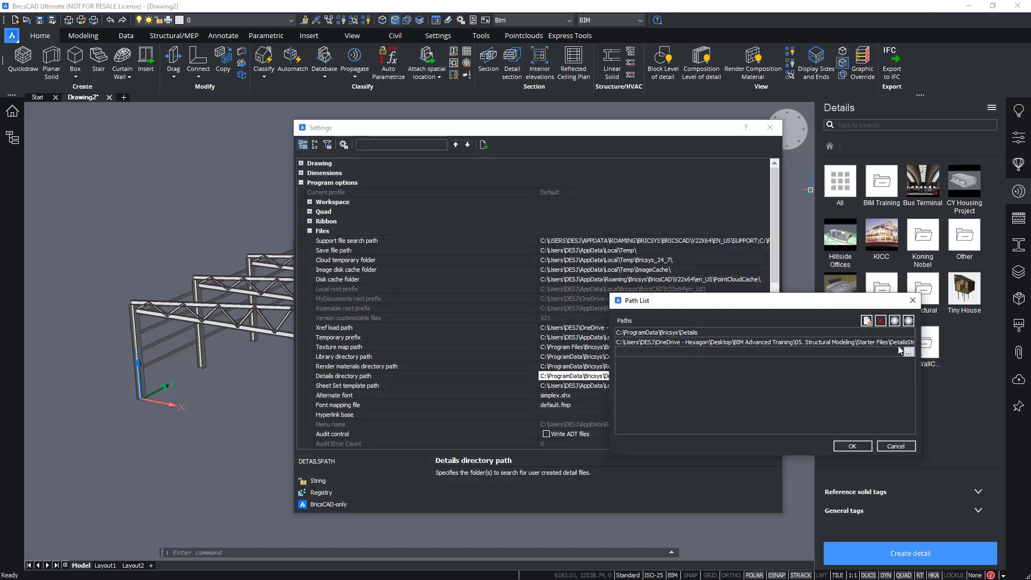
Set the new details path to the DetailsStructural folder in Desktop\05. Structural Modeling\Starter Files, accept it and close the settings
left_click(907, 351)
left_click_drag(768, 264, 637, 193)
left_click(461, 366)
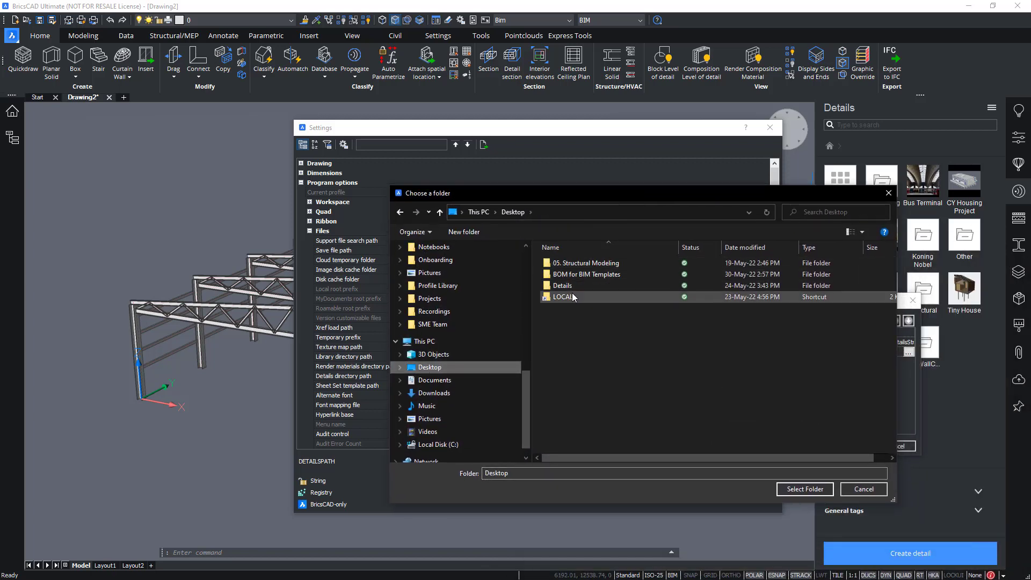
double_click(582, 262)
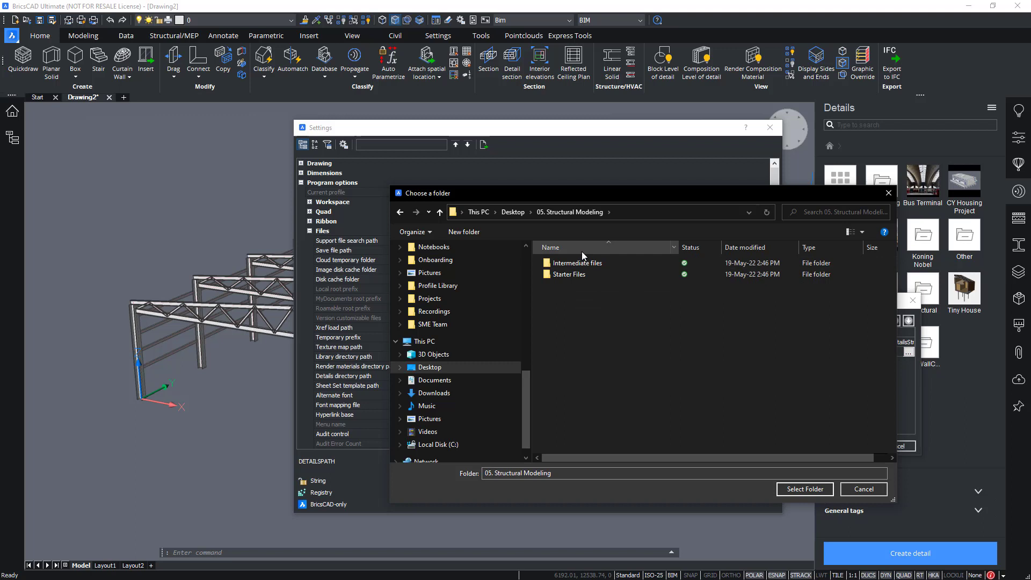
left_click(567, 275)
double_click(567, 275)
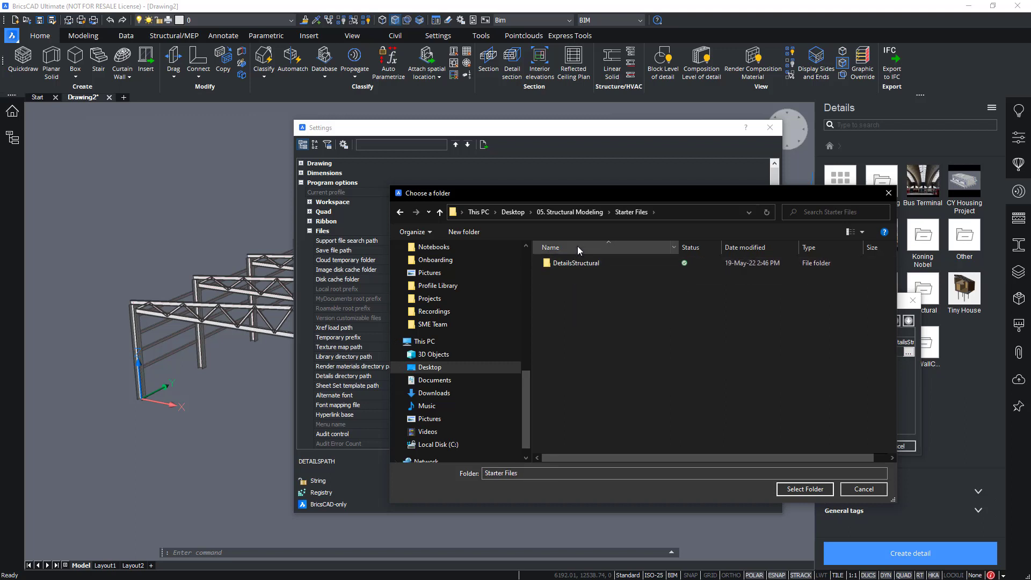
left_click(574, 263)
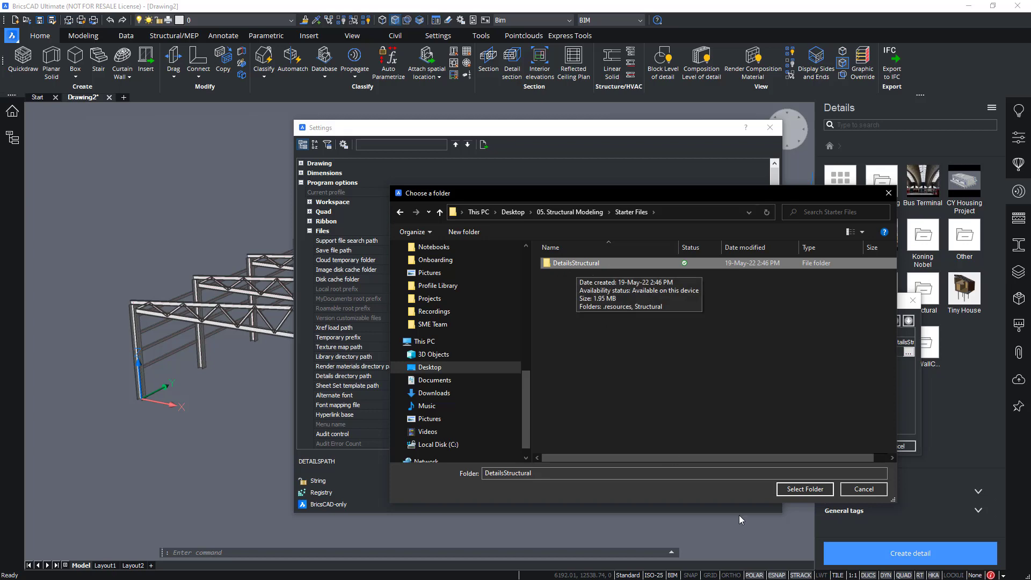
left_click(785, 490)
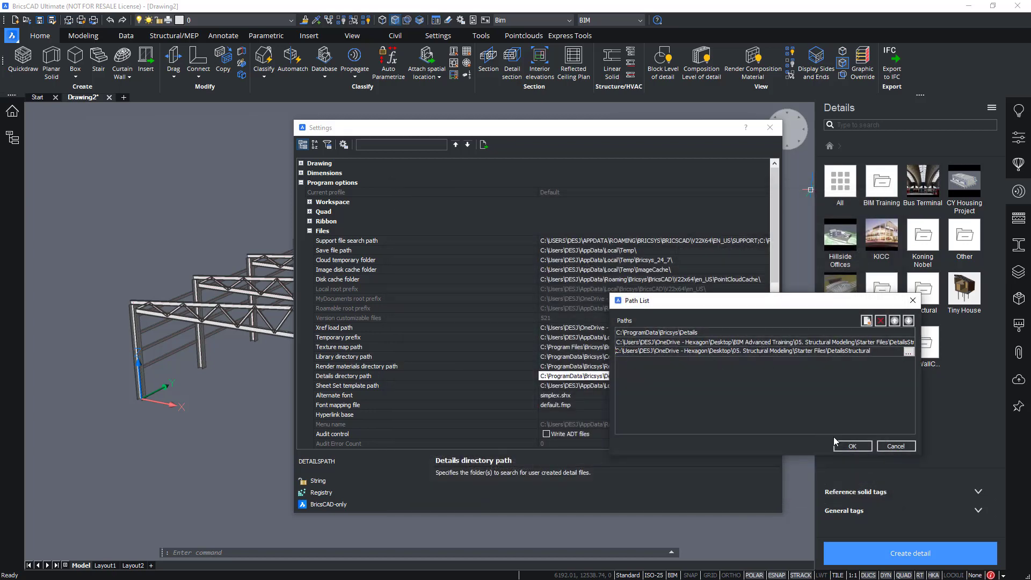
left_click(850, 447)
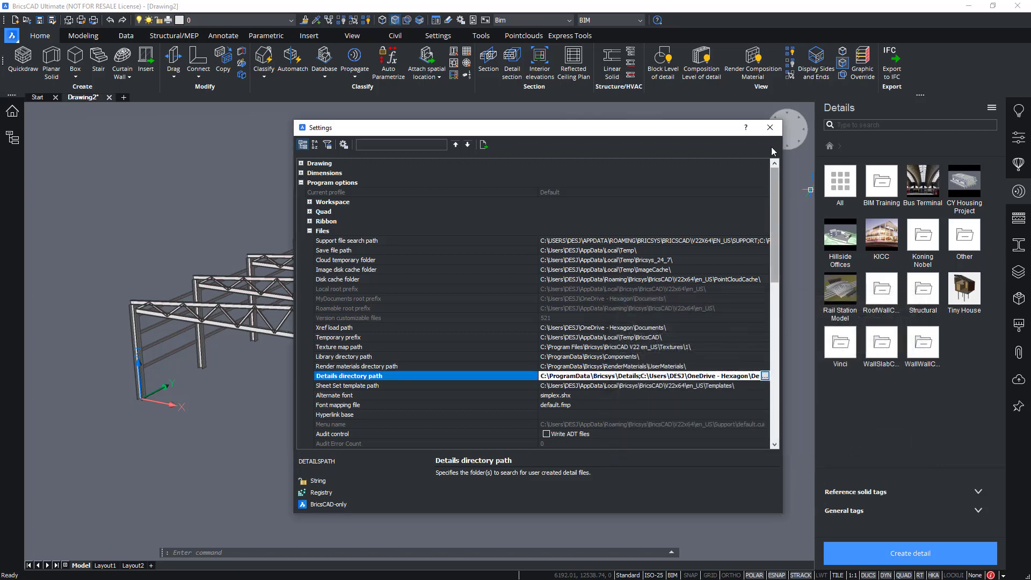
left_click(770, 129)
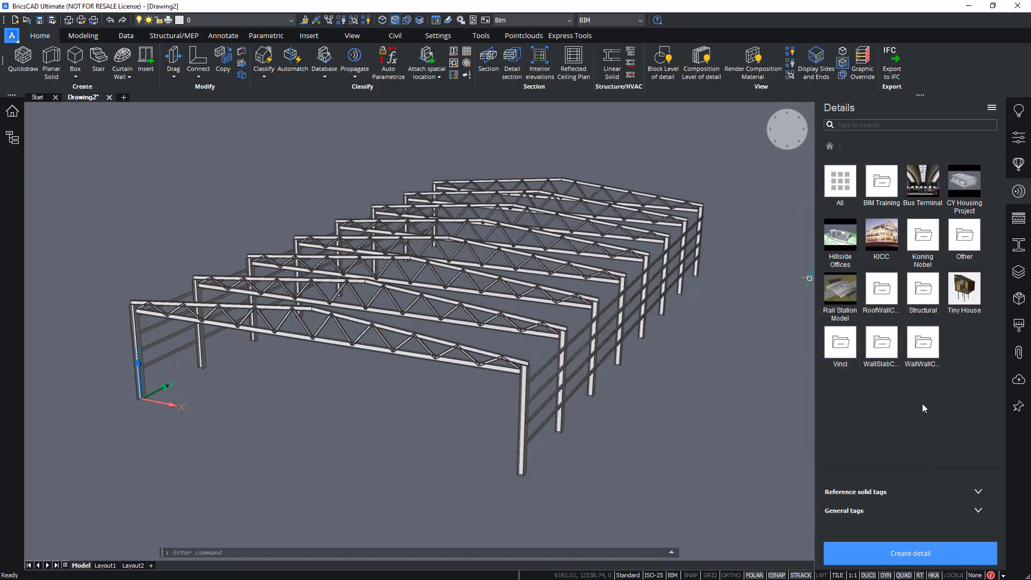
Propagate the TrussConnection detail from the Structural category of the details library across the steel hall
left_click(922, 301)
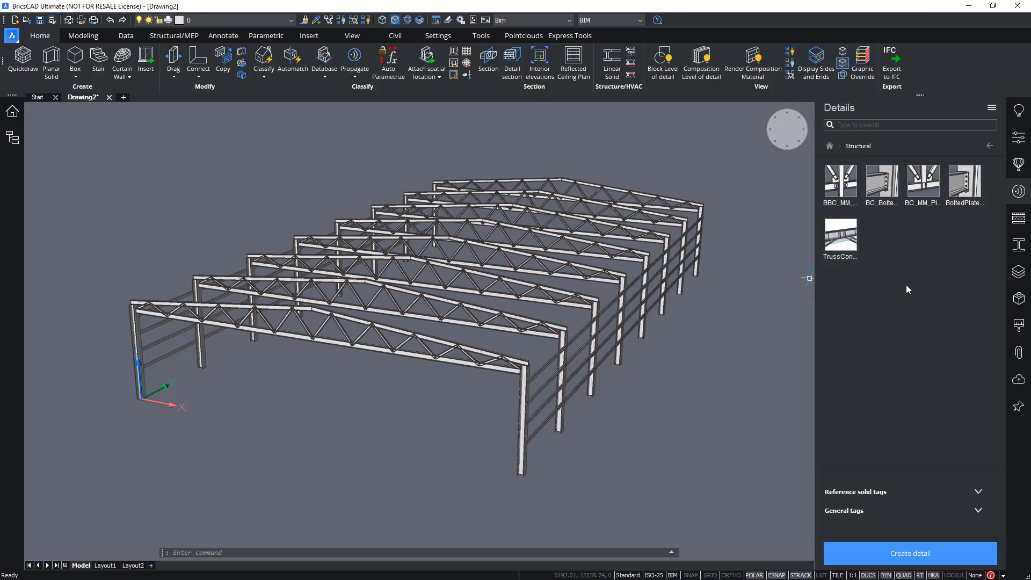
left_click(848, 239)
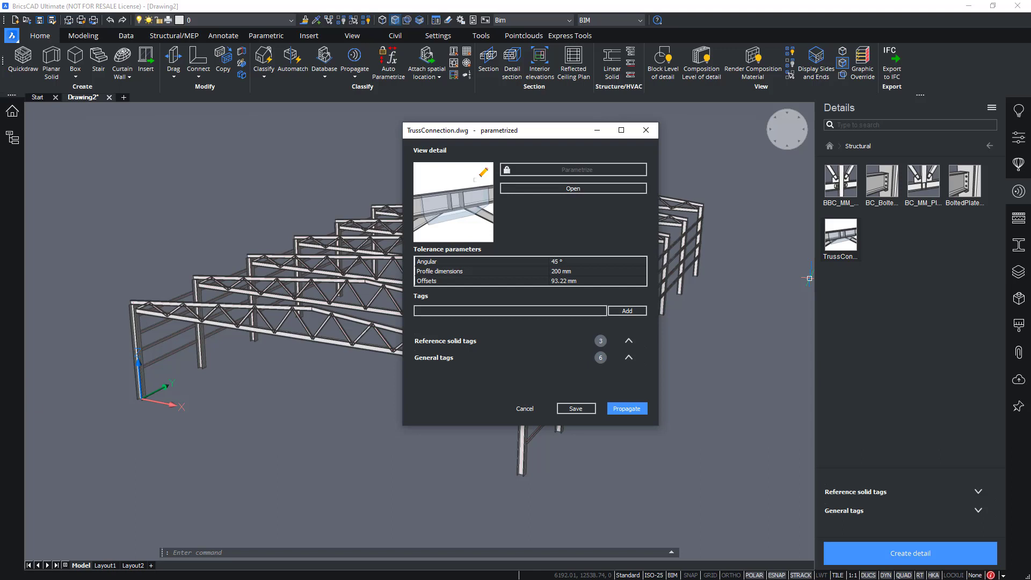
left_click_drag(525, 136, 579, 118)
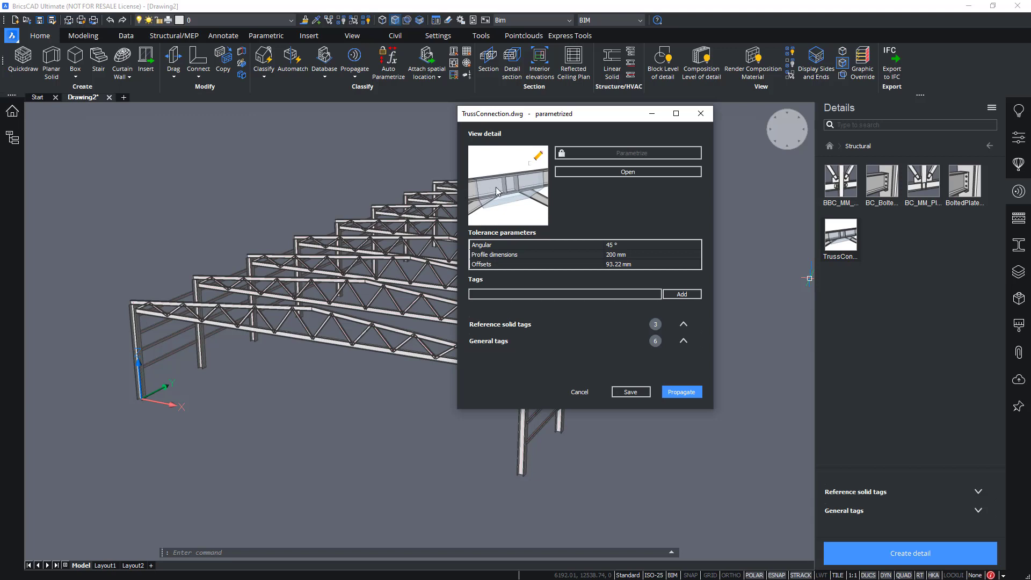
left_click(682, 393)
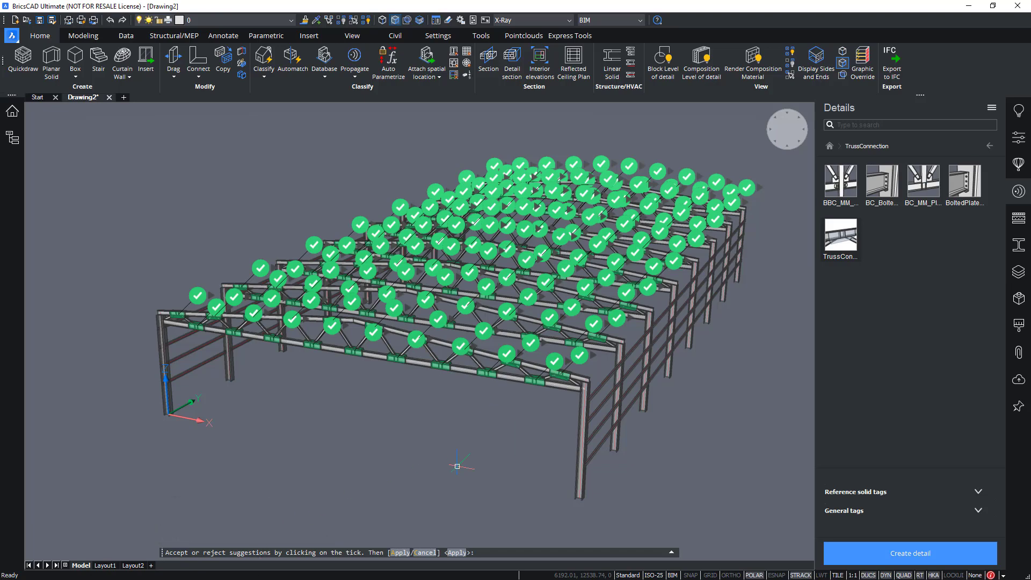
Inspect the suggested connections on the end truss, closely examining the upper-chord joint nearest the corner column
middle_click_drag(408, 344, 574, 352, "shift")
middle_click_drag(376, 327, 441, 328, "shift")
scroll(348, 365, "up", 4)
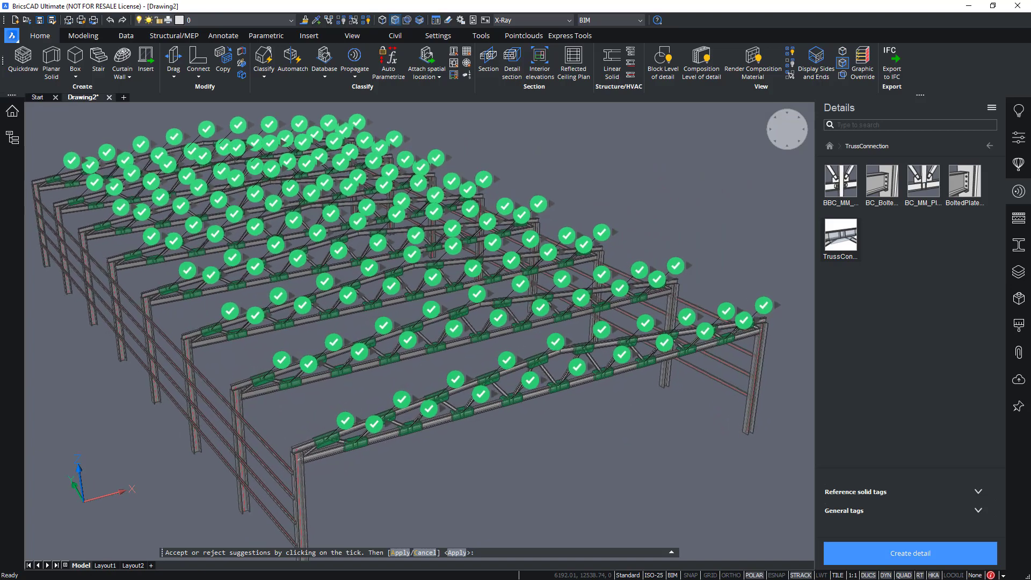
scroll(279, 445, "up", 10)
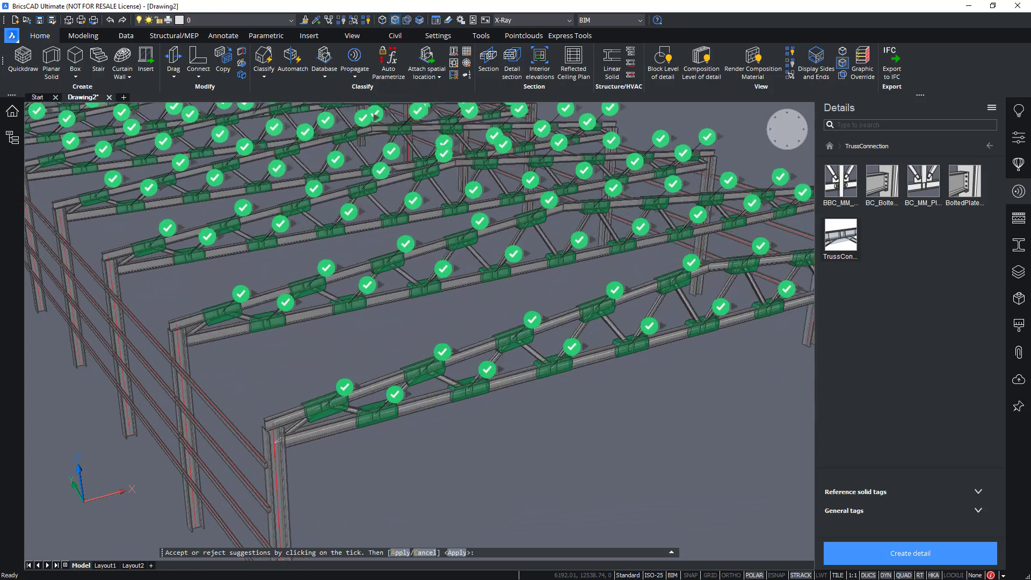
scroll(280, 445, "up", 10)
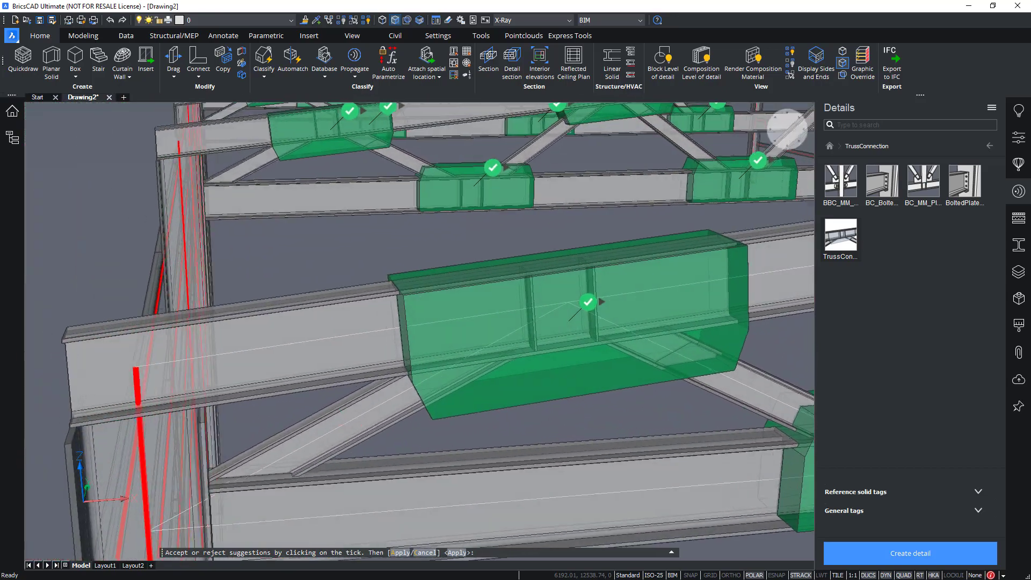
middle_click_drag(159, 332, 153, 329, "shift")
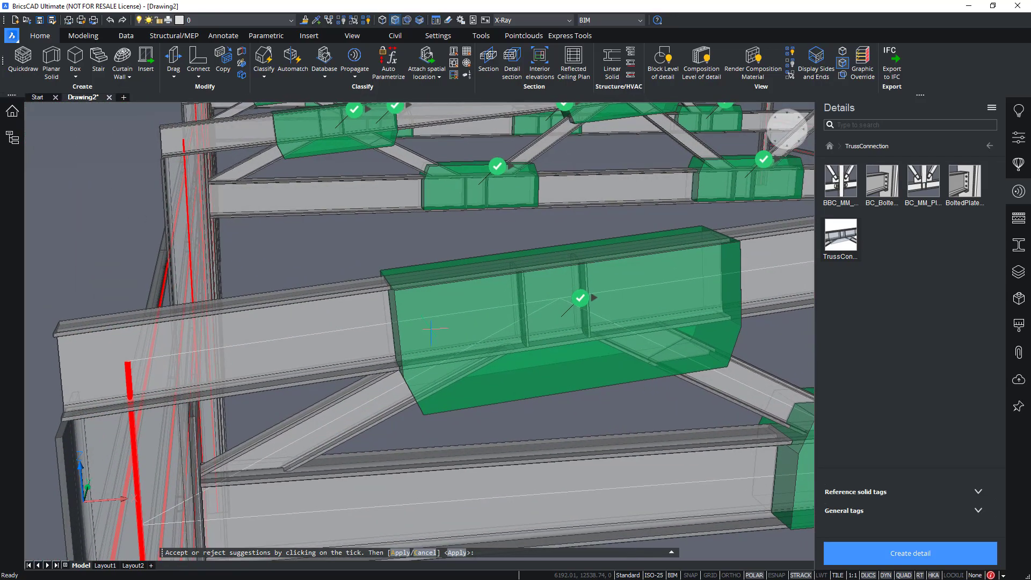
middle_click_drag(587, 319, 491, 338, "shift")
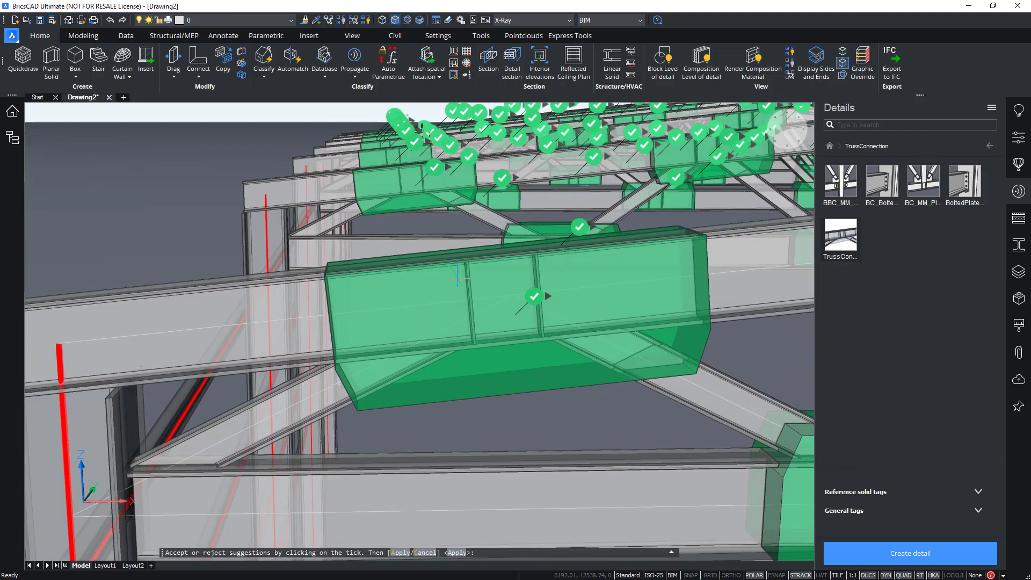
left_click(548, 296)
left_click(469, 362)
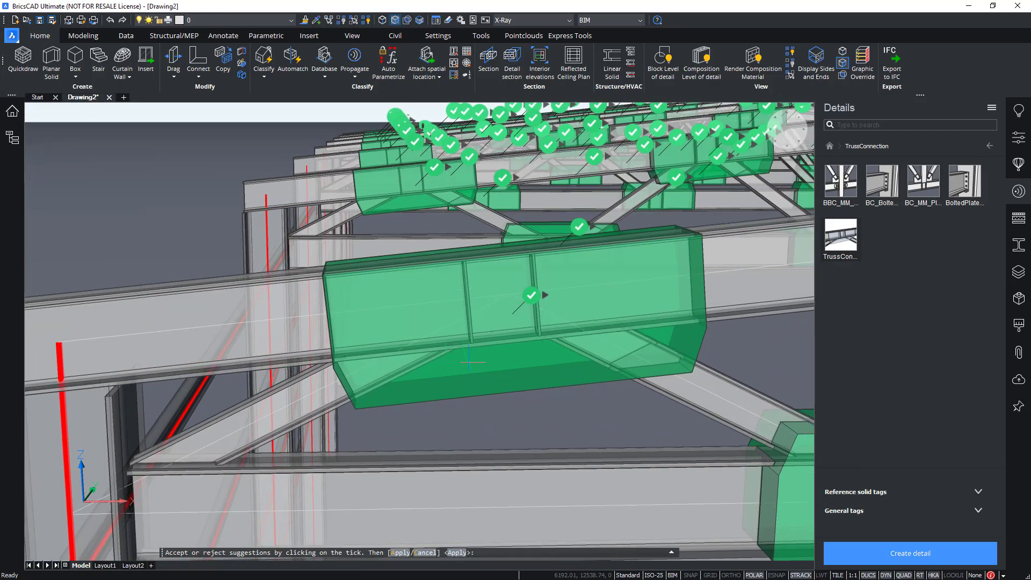
middle_click_drag(469, 362, 426, 354, "shift")
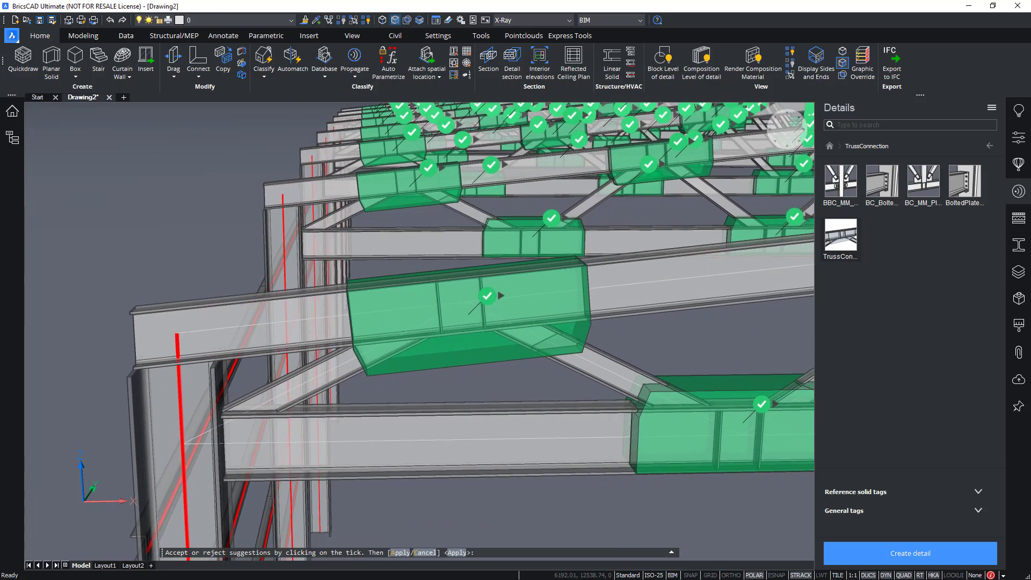
middle_click_drag(350, 389, 263, 383, "shift")
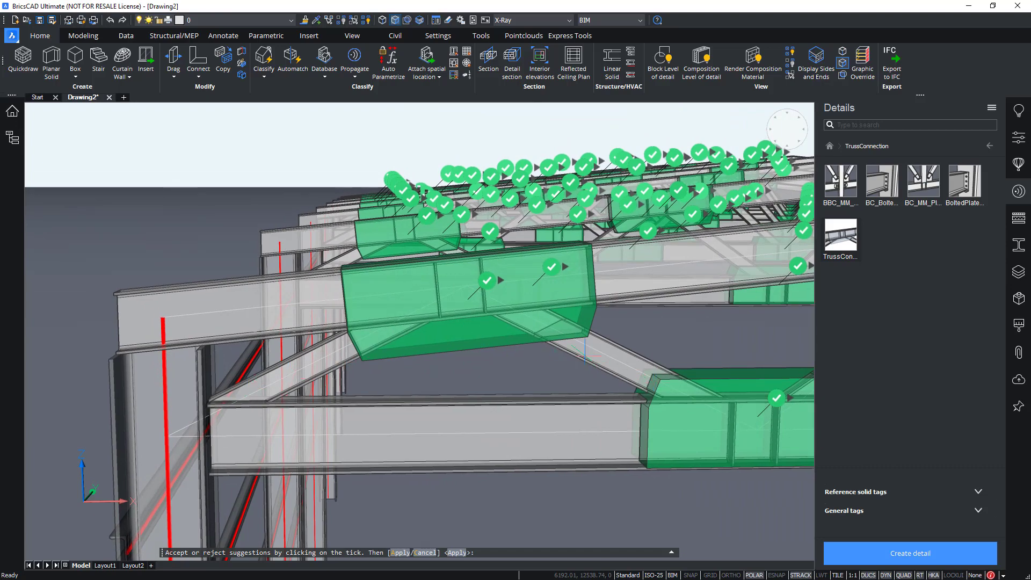
Examine the suggestions along the truss chords, including how the stiffener plates and diagonals meet at an upper-chord joint
scroll(513, 371, "down", 3)
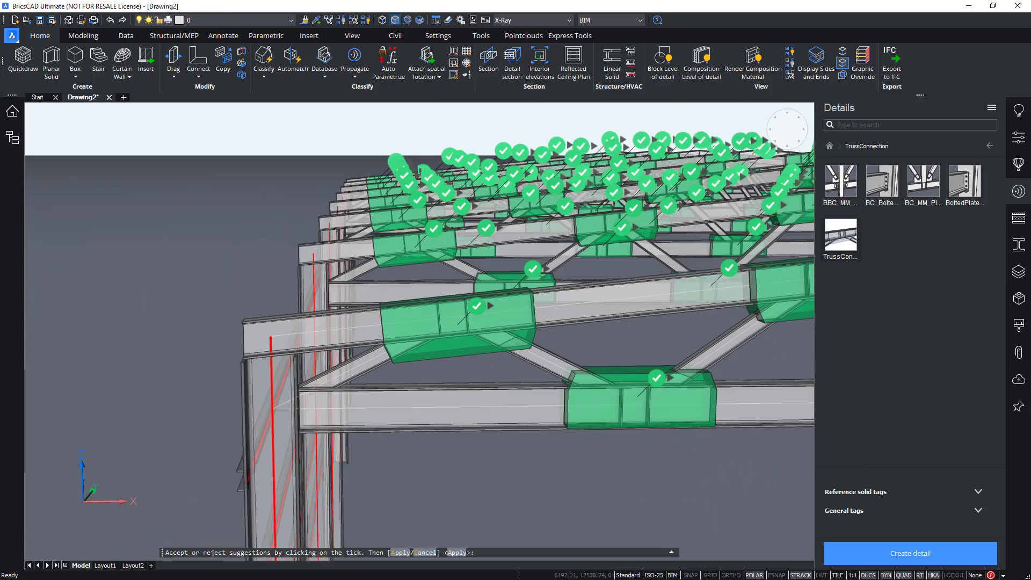
middle_click_drag(513, 370, 504, 393, "shift")
middle_click_drag(714, 353, 370, 370)
middle_click_drag(719, 335, 491, 359)
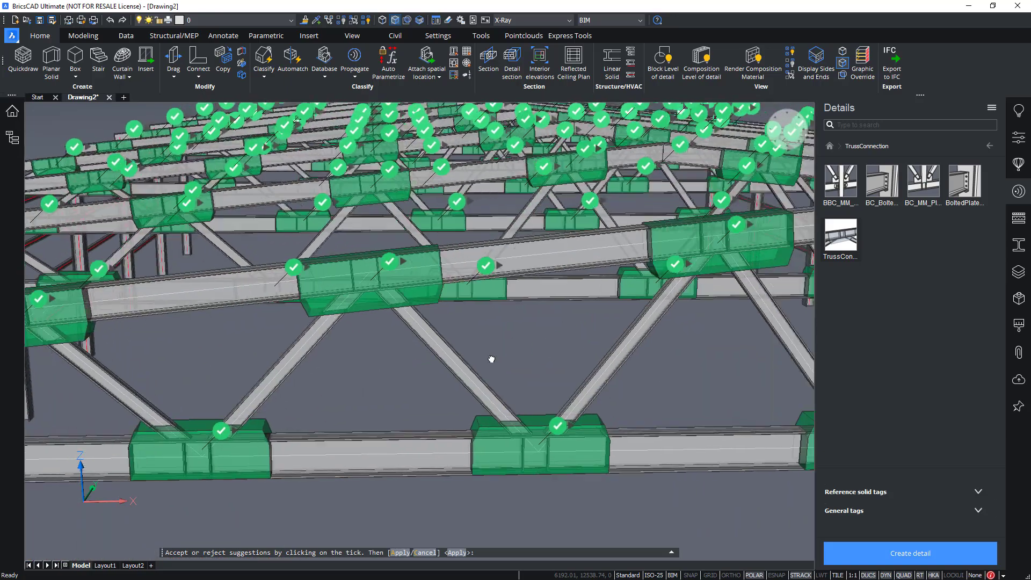
scroll(582, 336, "up", 10)
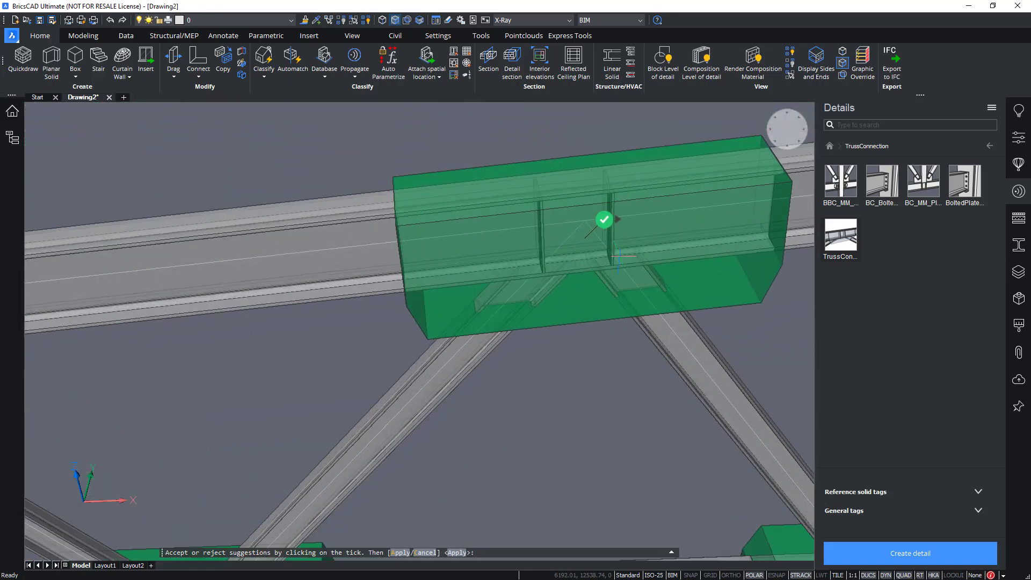
middle_click_drag(586, 423, 585, 414, "shift")
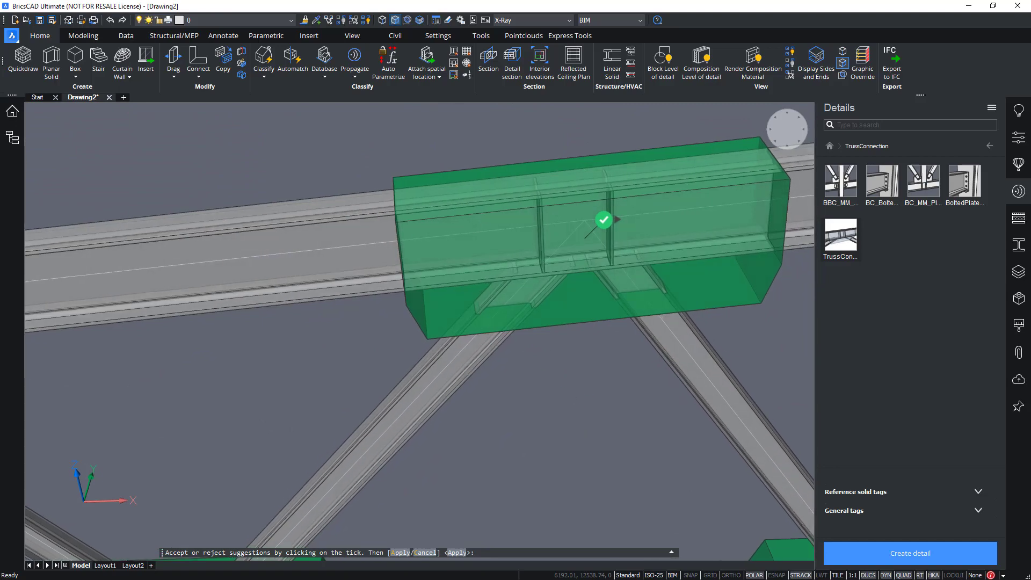
scroll(560, 411, "down", 5)
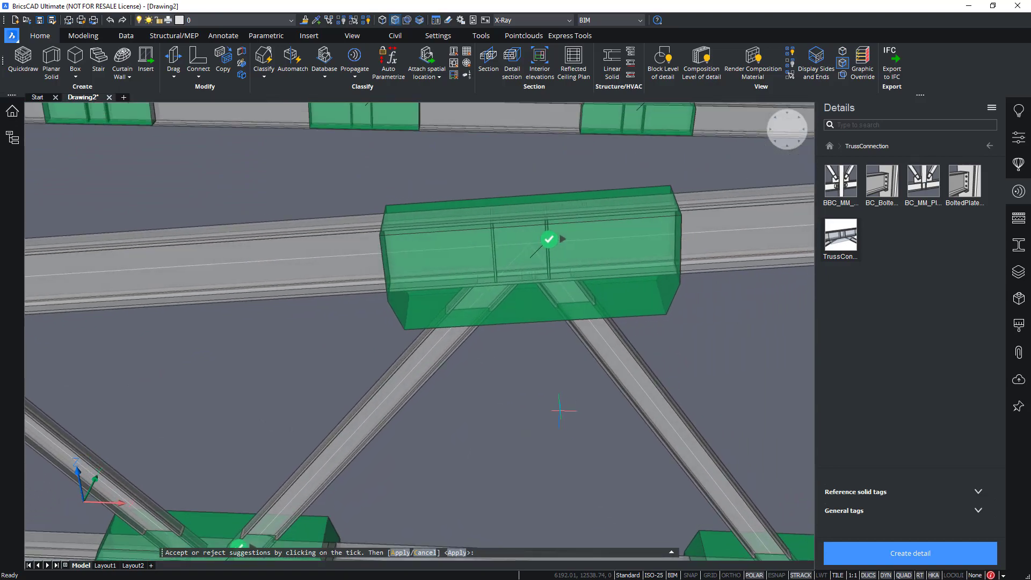
scroll(560, 411, "down", 5)
middle_click_drag(555, 406, 488, 412, "shift")
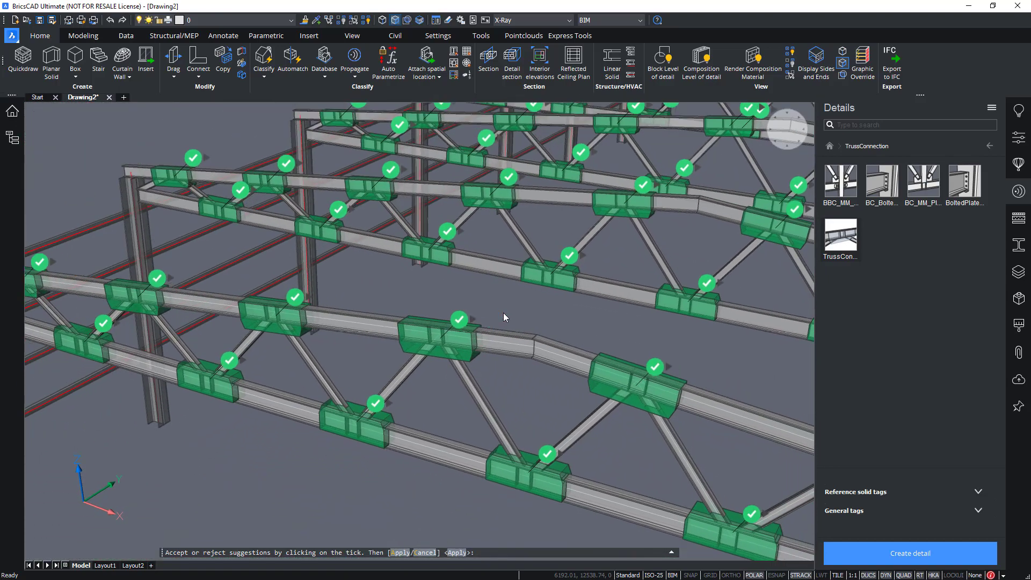
Apply the truss connection at all suggested joints of the hall and inspect the stiffener plates on the chords
scroll(503, 312, "down", 10)
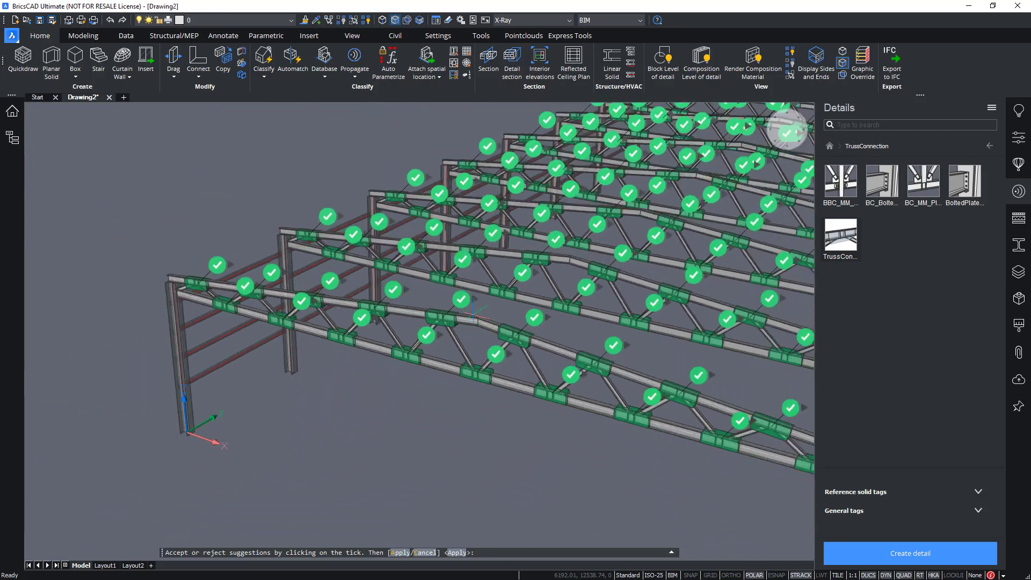
scroll(473, 316, "down", 2)
middle_click_drag(596, 196, 385, 260)
scroll(318, 230, "down", 2)
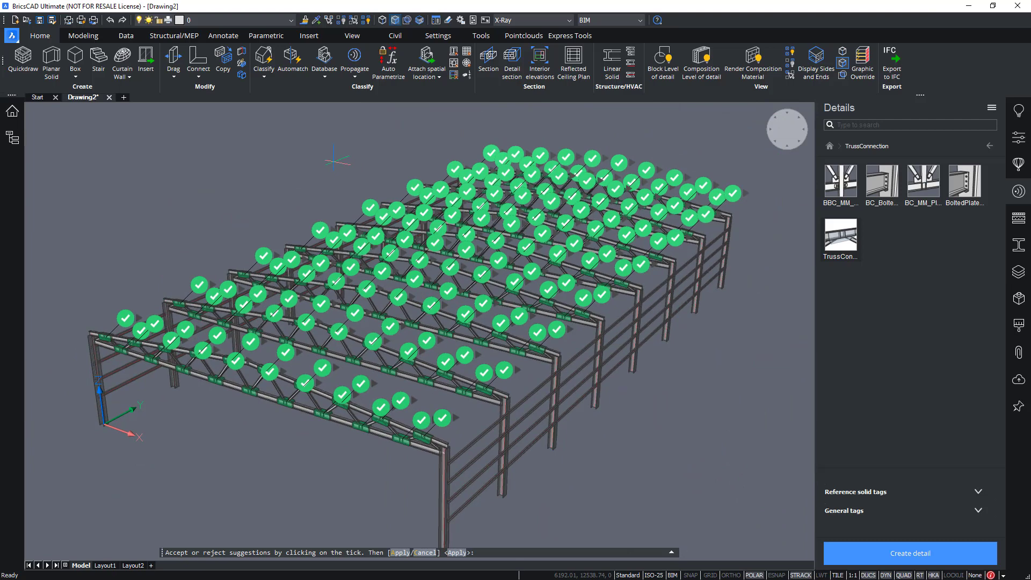
key("Return")
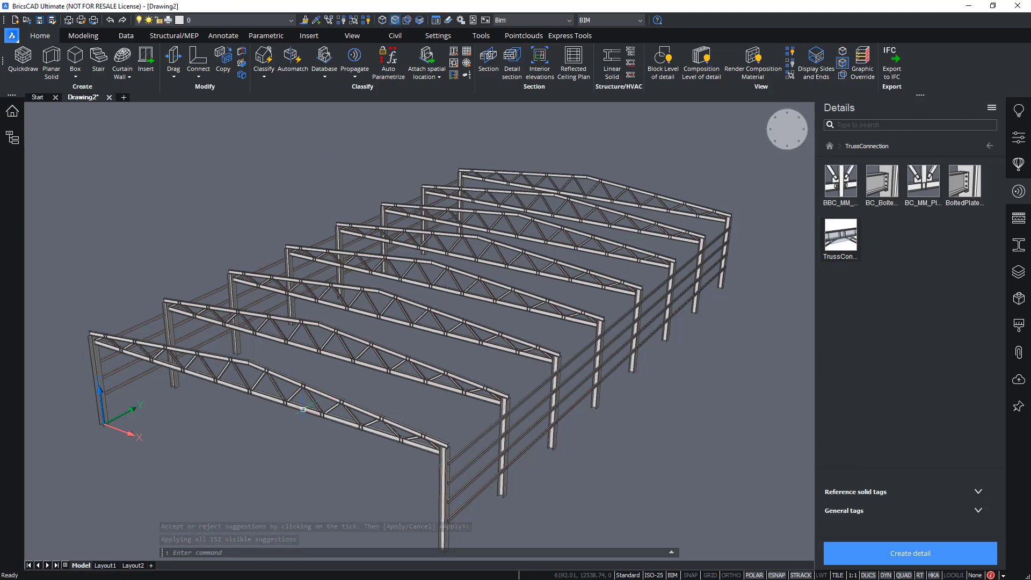
scroll(327, 409, "up", 8)
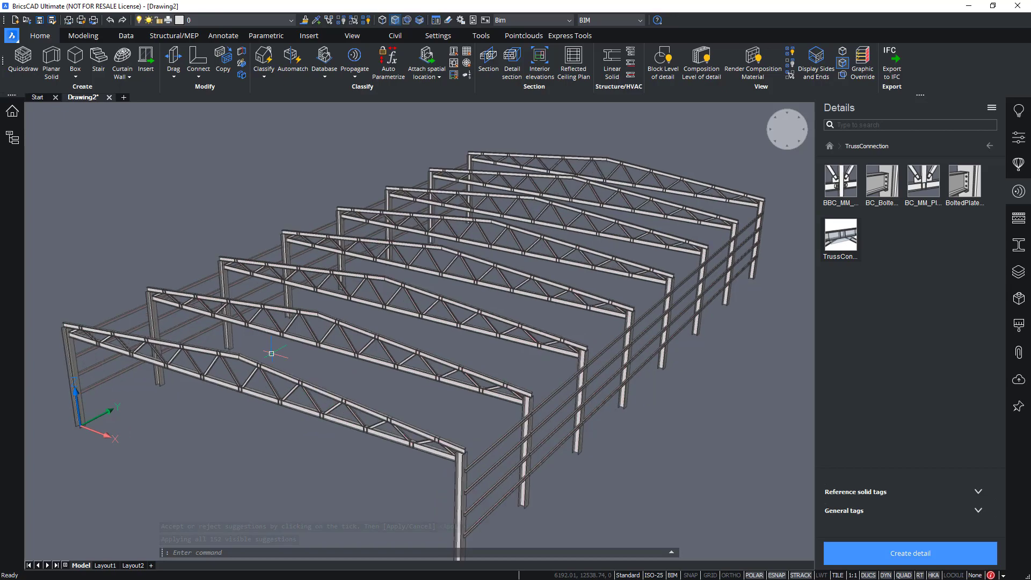
scroll(336, 412, "up", 2)
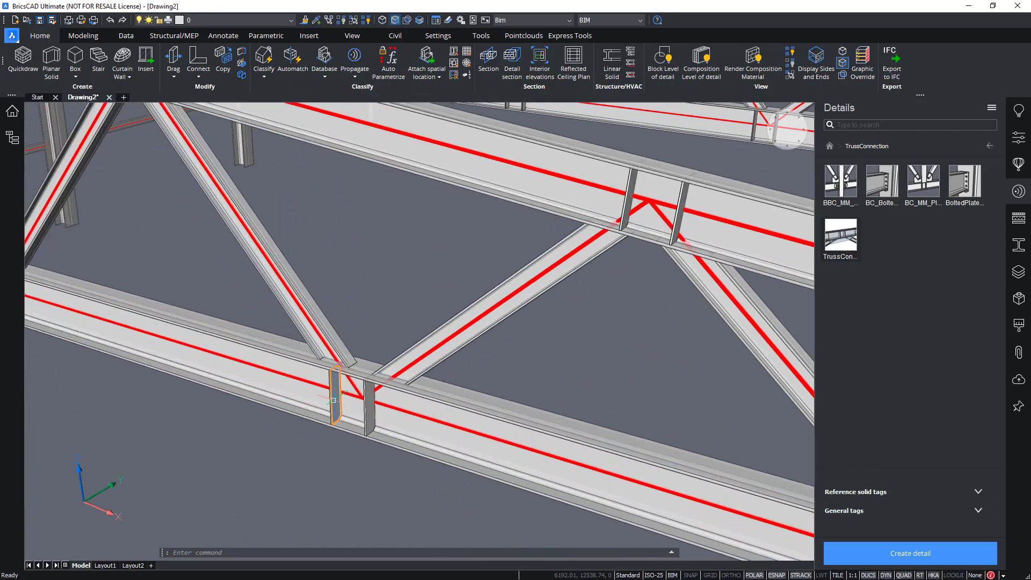
scroll(340, 400, "up", 2)
scroll(344, 397, "down", 6)
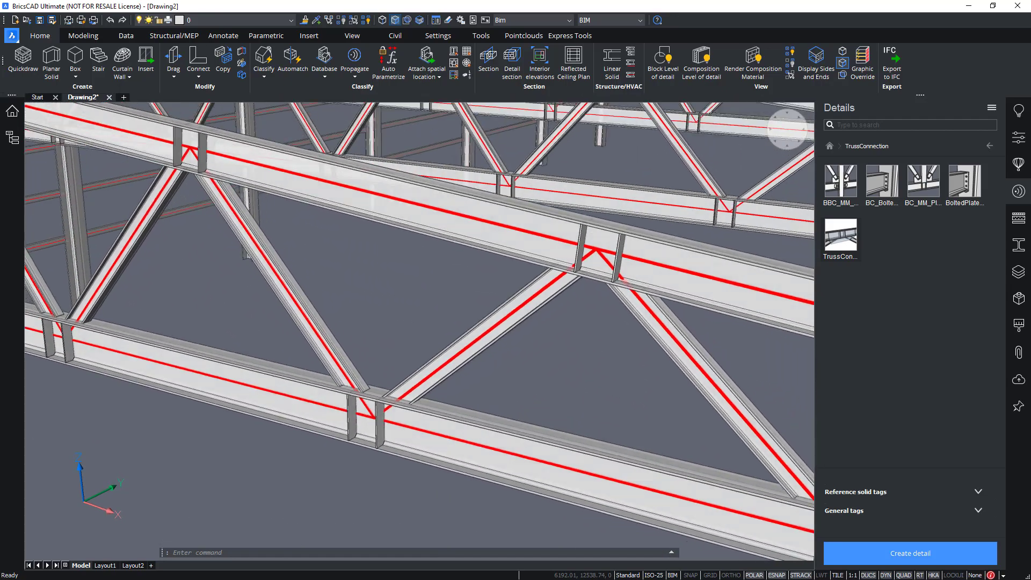
scroll(343, 398, "down", 8)
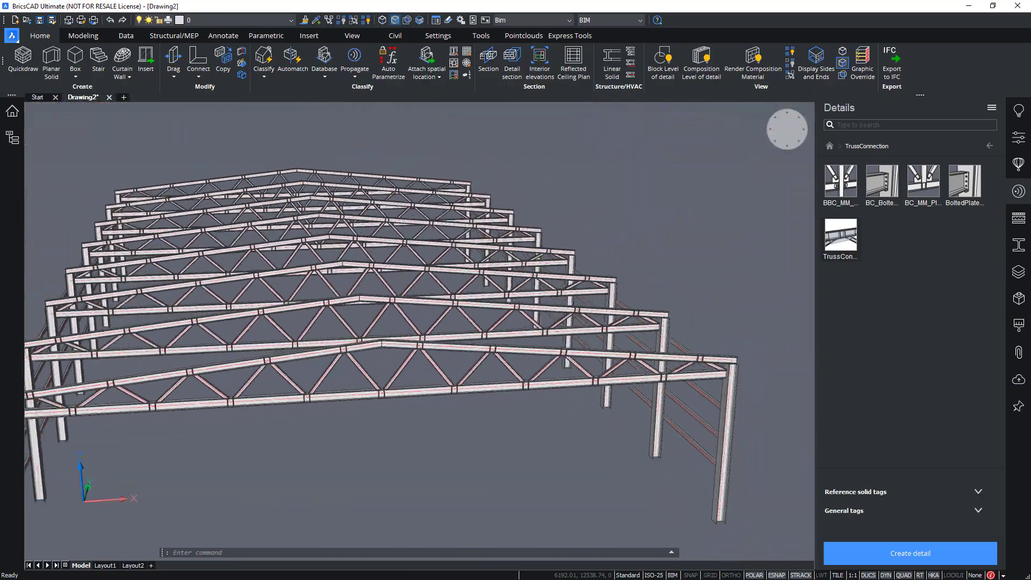
Open the settings of the TrussConnection detail and review its angular, profile dimension and offset tolerance parameters
middle_click_drag(746, 375, 805, 311, "shift")
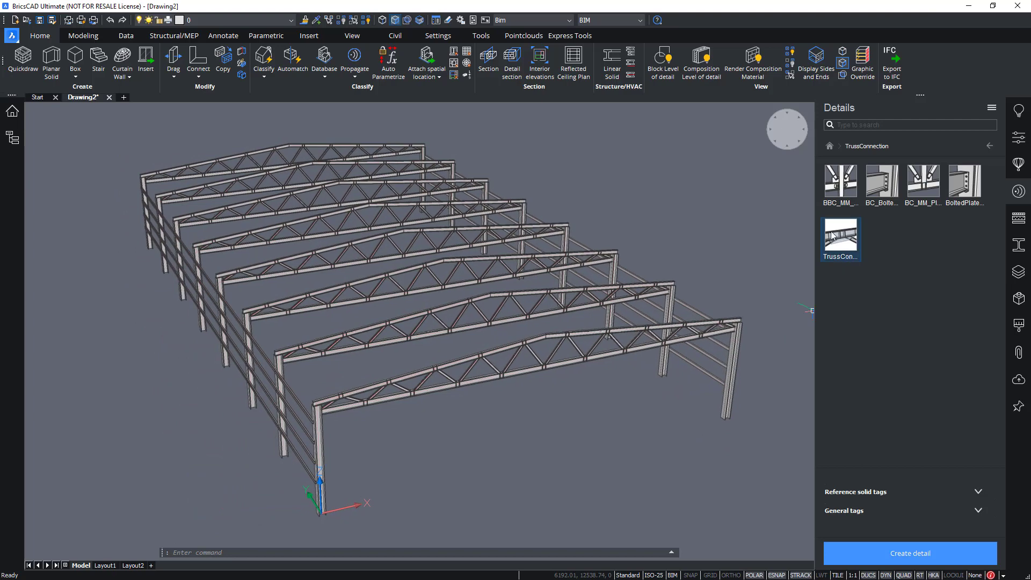
double_click(836, 236)
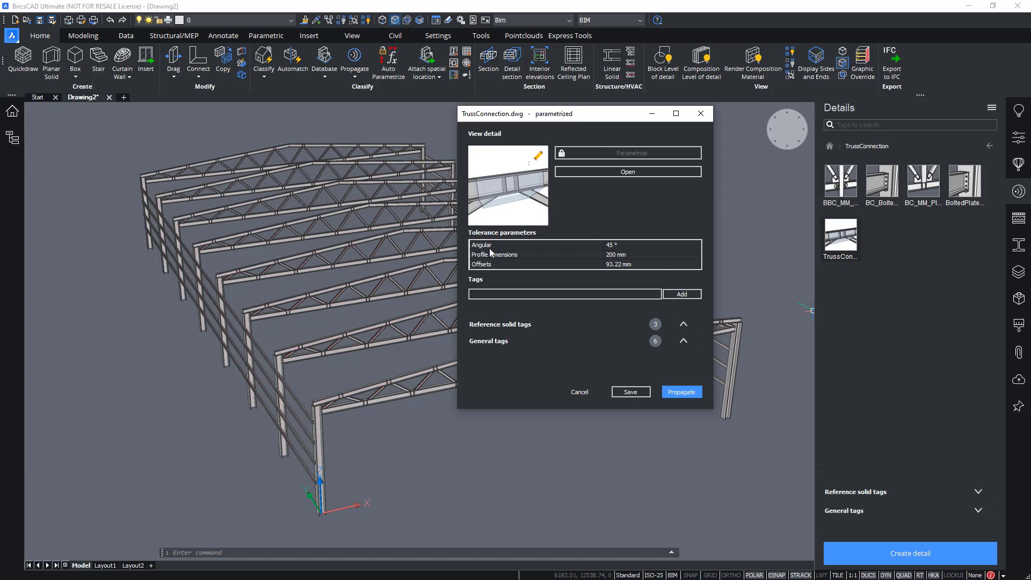
mouse_move(616, 248)
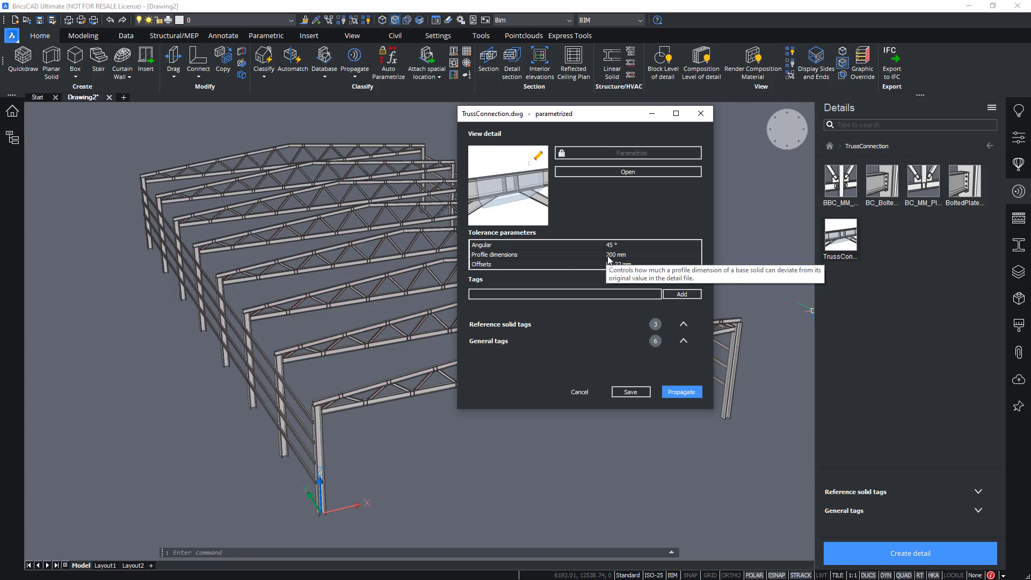
left_click_drag(616, 122, 632, 156)
mouse_move(625, 293)
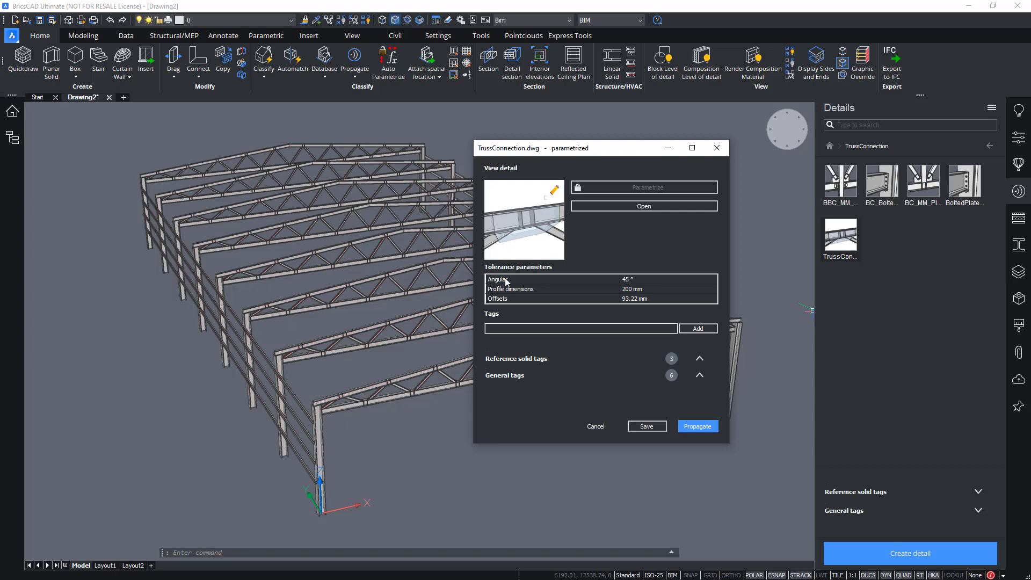
Open the TrussConnection detail drawing for editing and review its list of layers
left_click(644, 206)
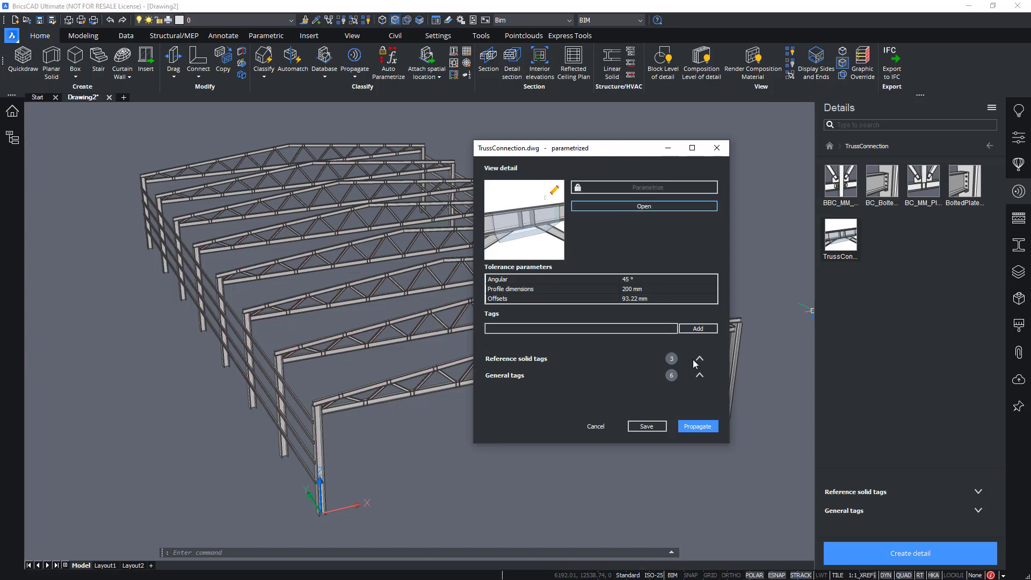
middle_click_drag(692, 359, 322, 108, "shift")
left_click(239, 19)
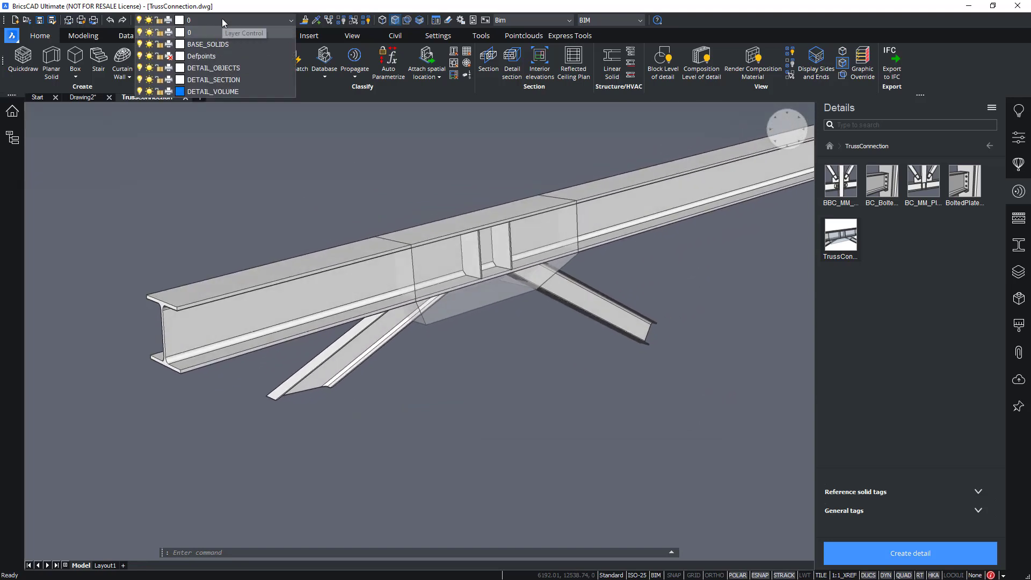
key("Escape")
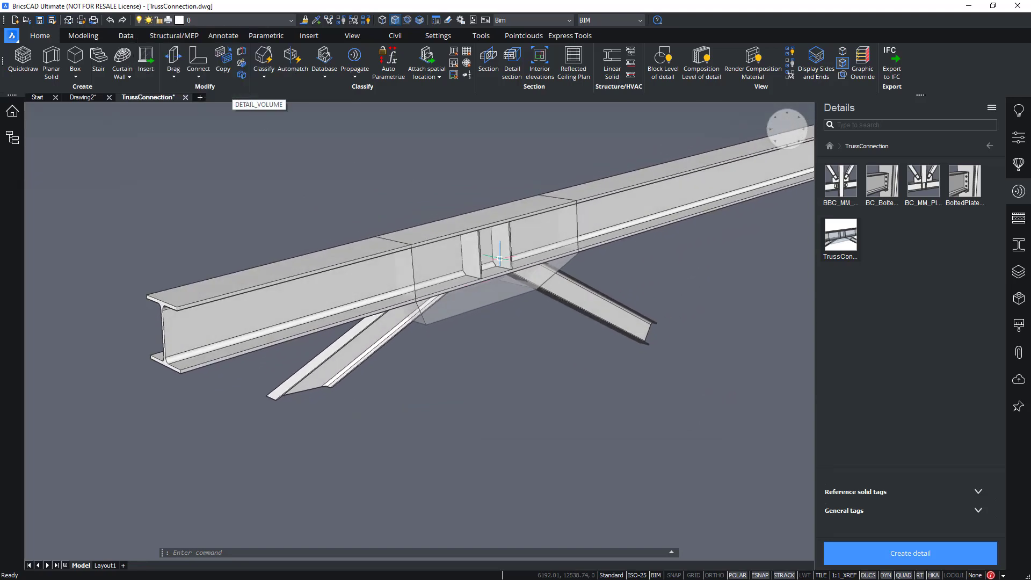
Check which layers hold the translucent detail volume, the diagonal member and the chord beam
left_click(473, 301)
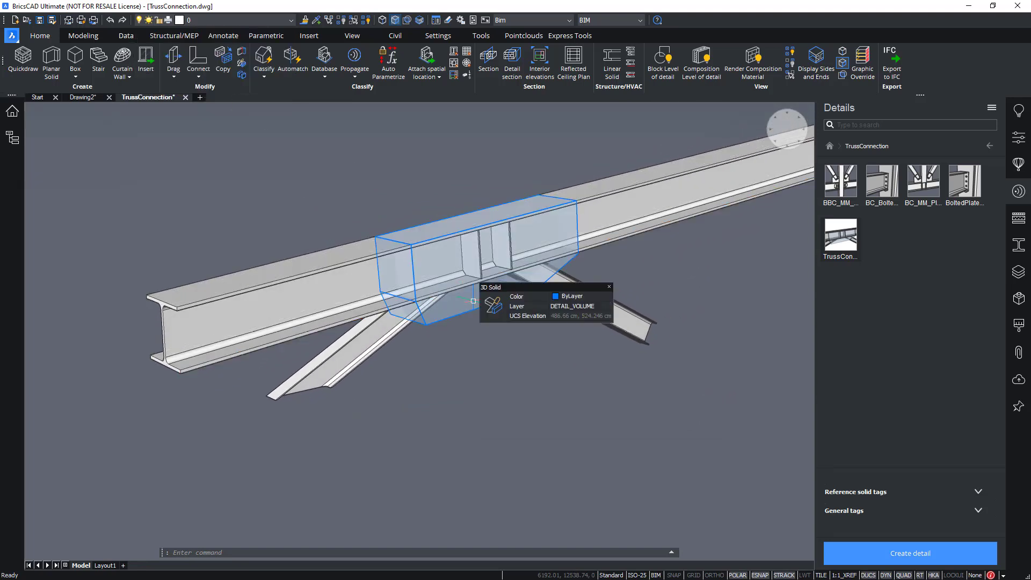
key("Escape")
middle_click_drag(473, 301, 542, 308, "shift")
left_click(621, 309)
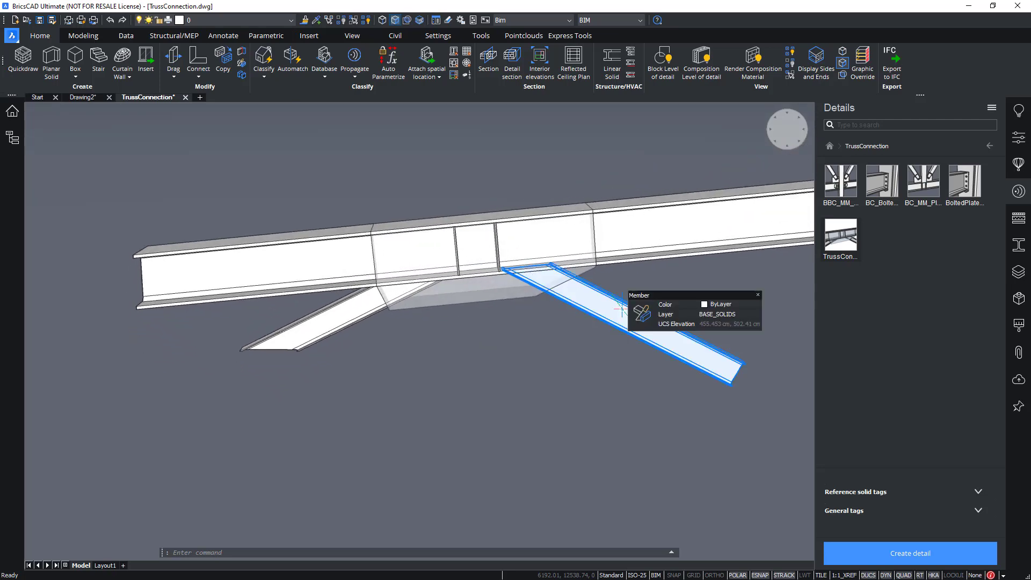
key("Escape")
left_click(621, 225)
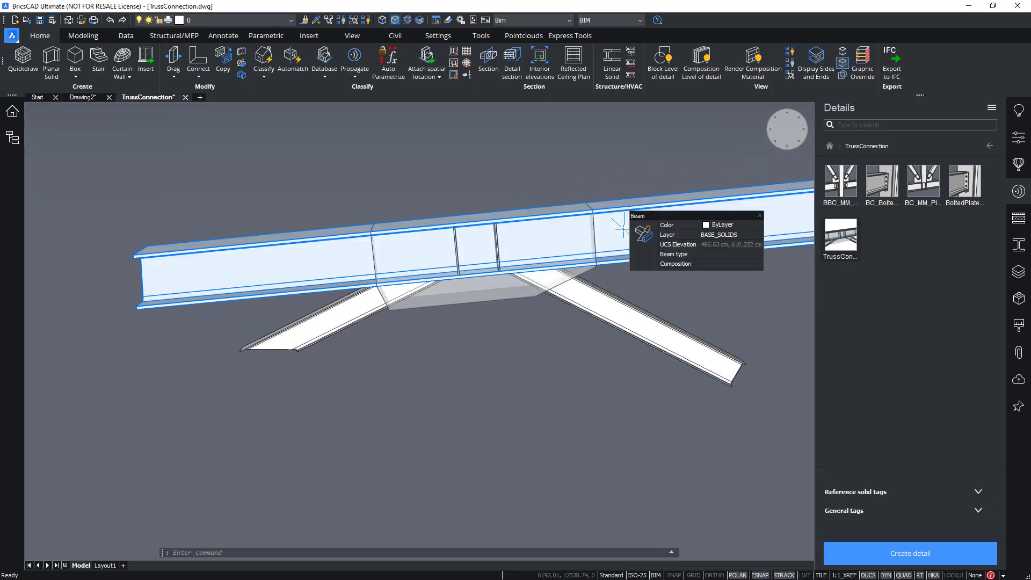
key("Escape")
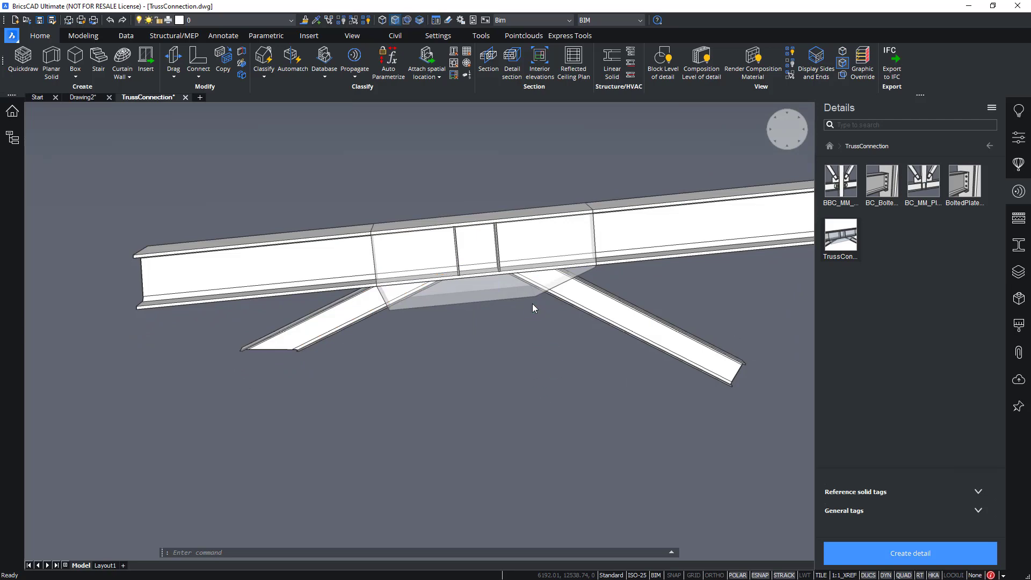
Examine the stiffener plates inside the detail volume and compare the joint's objects with the drawing's layer list
middle_click_drag(535, 307, 490, 251, "shift")
scroll(490, 251, "up", 3)
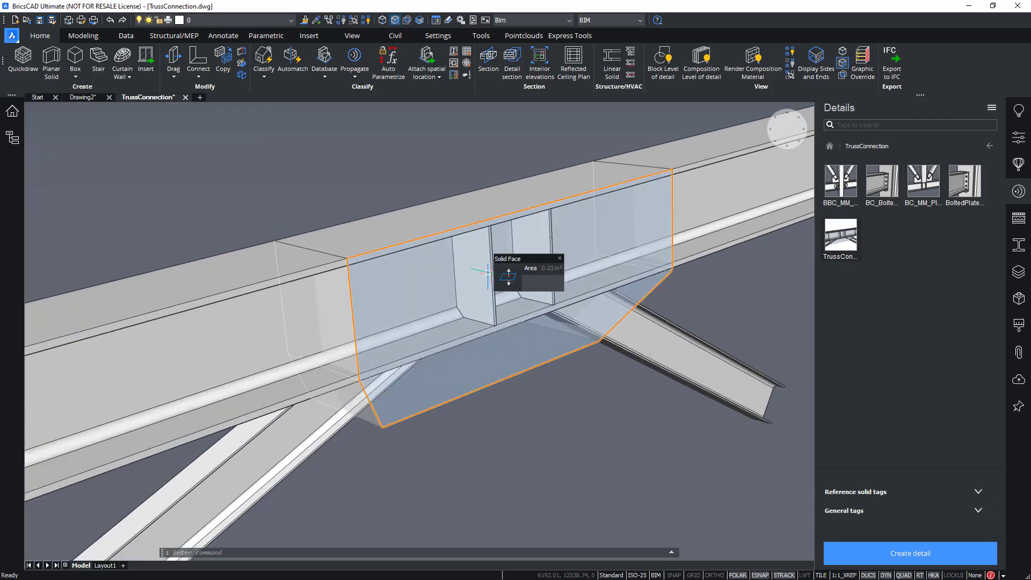
key("Tab")
key("Tab")
key("Tab")
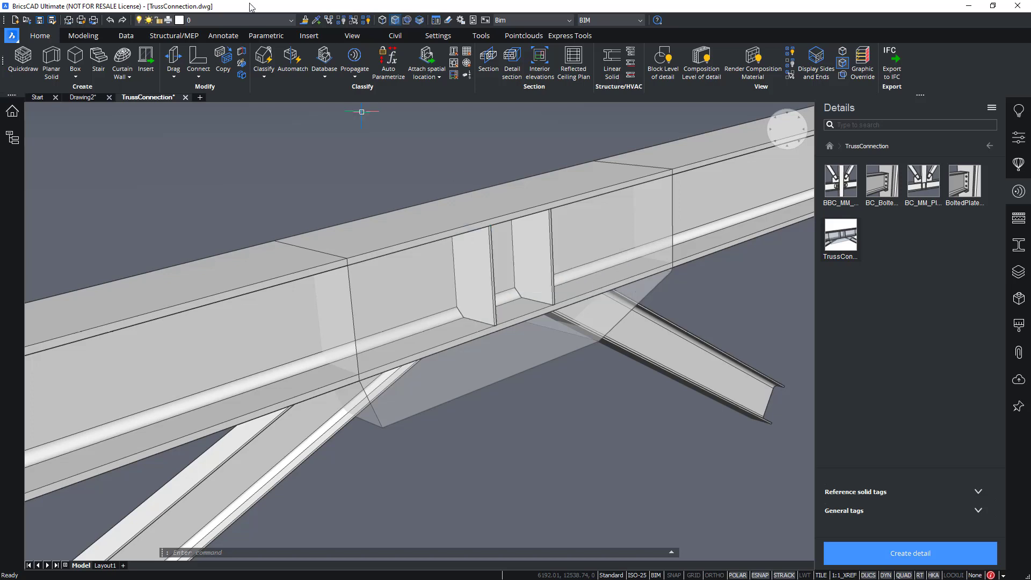
left_click(241, 21)
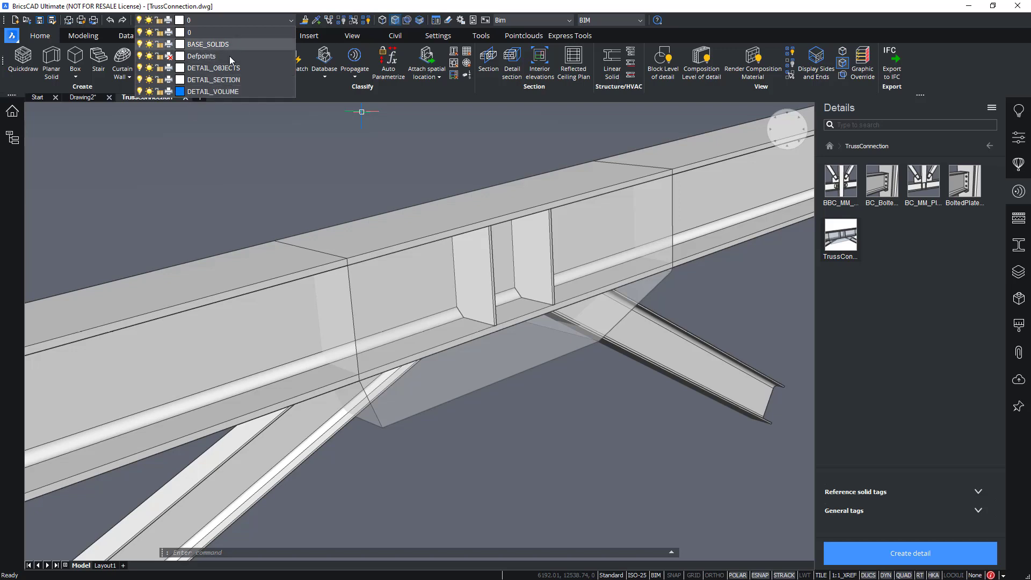
scroll(394, 186, "down", 1)
scroll(393, 187, "down", 1)
scroll(423, 158, "up", 2)
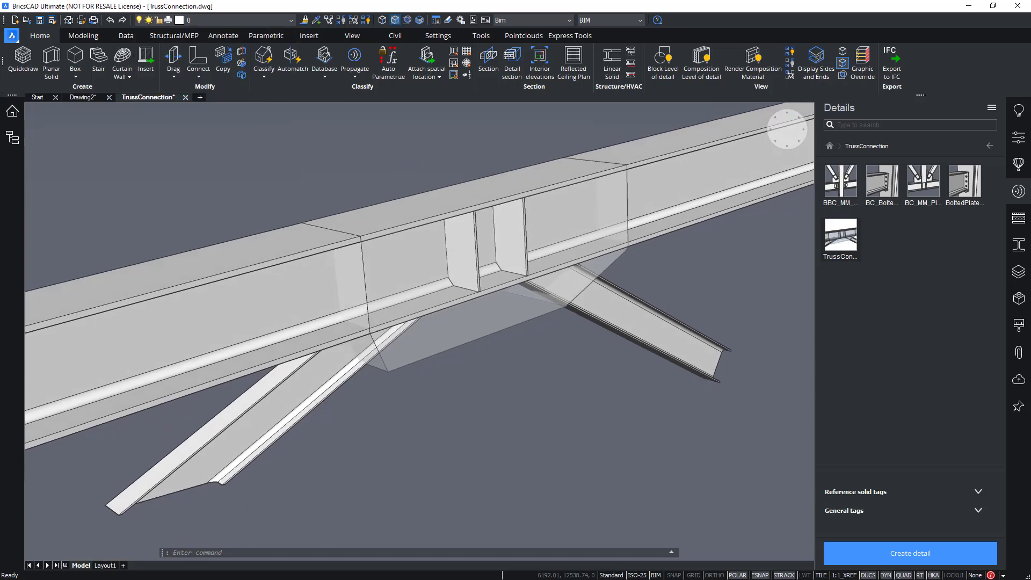
scroll(424, 154, "up", 1)
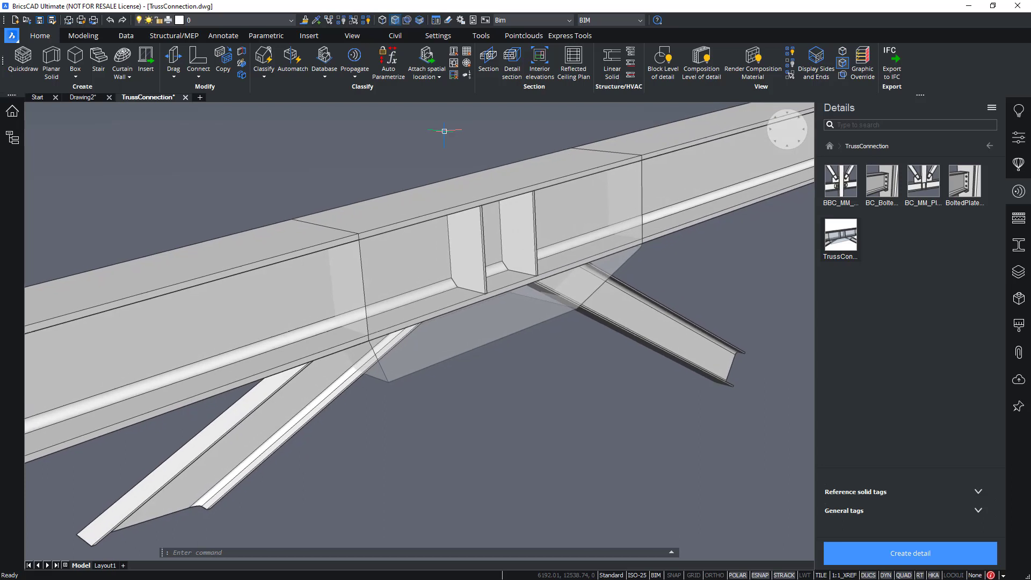
middle_click_drag(505, 133, 514, 147)
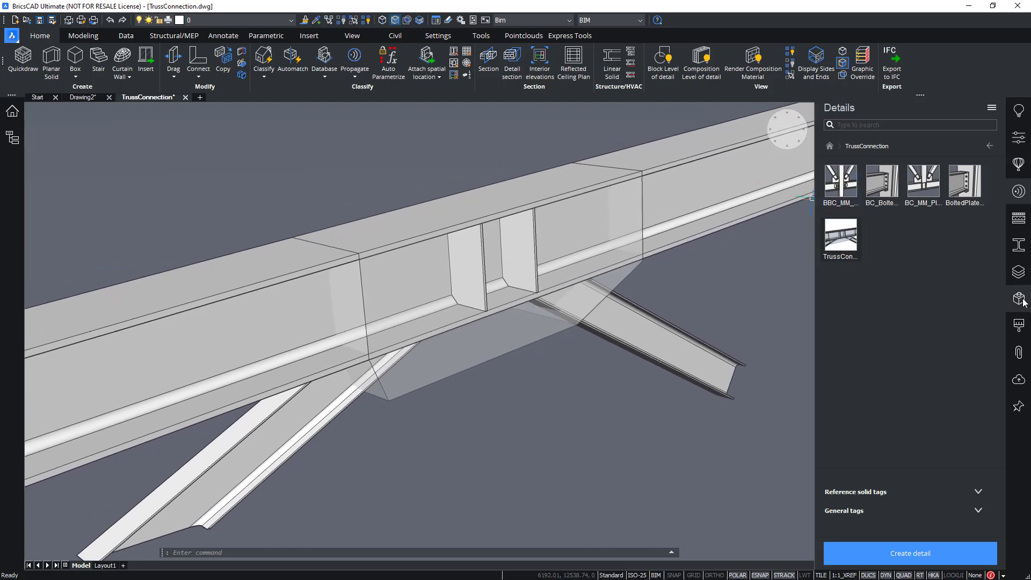
Show the Parameters Manager and expand its User Parameters and 3D Geometric Constraints groups
right_click(985, 90)
mouse_move(987, 94)
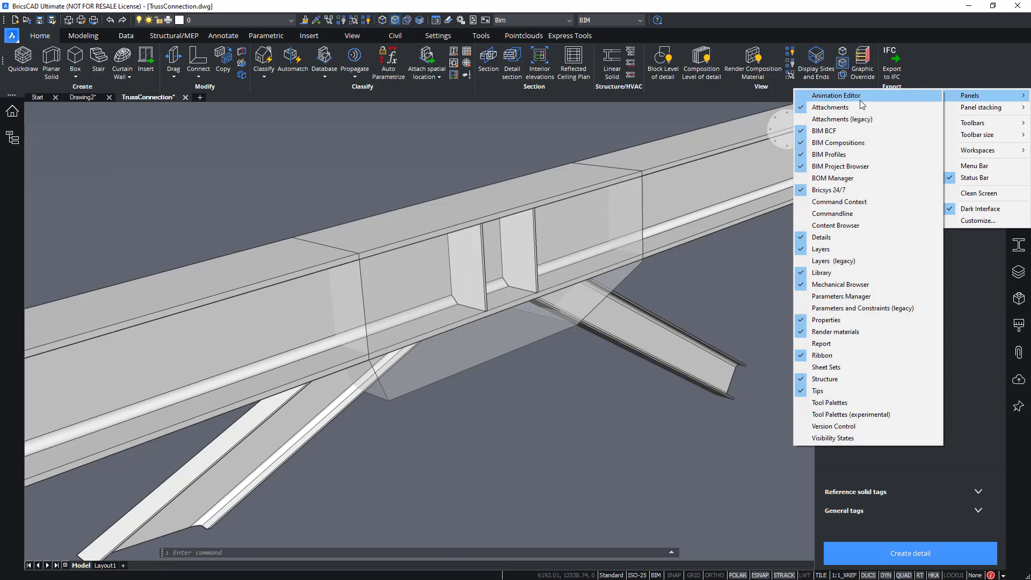
left_click(850, 299)
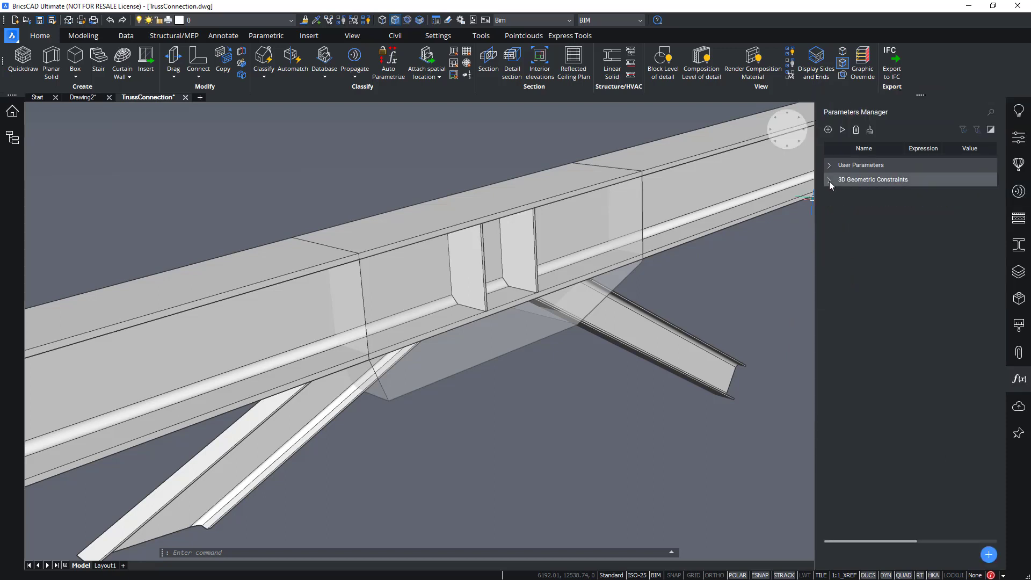
left_click(829, 180)
left_click(828, 166)
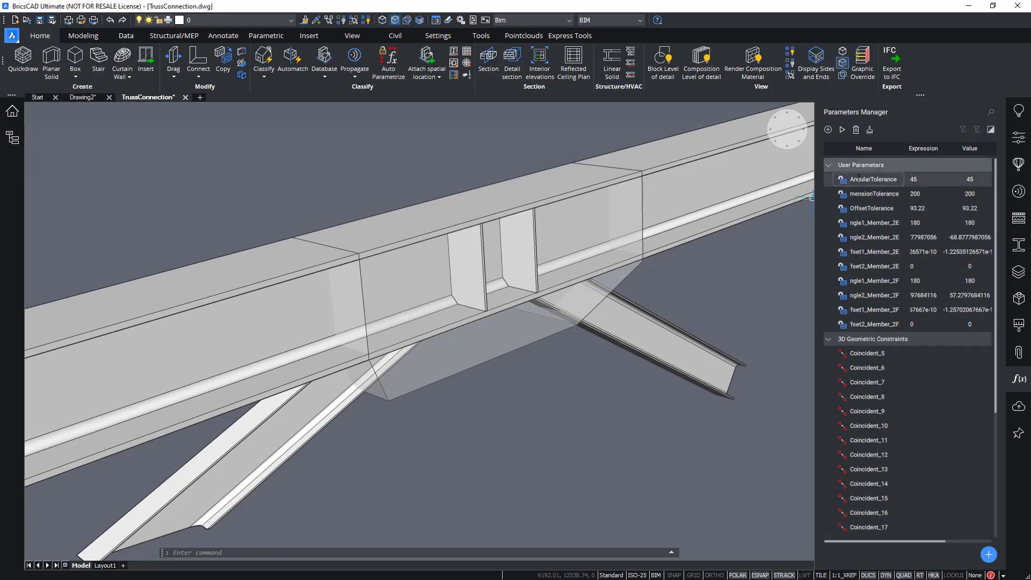
Review the full names and expressions of the tolerance parameters and the first angle parameter of Member_2E
left_click(899, 189)
left_click(867, 177)
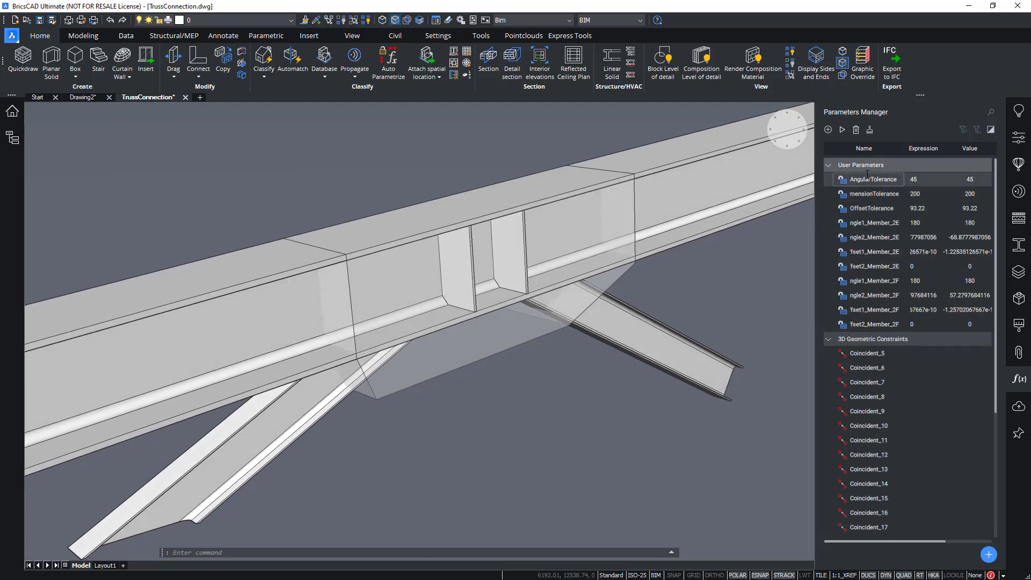
left_click(875, 196)
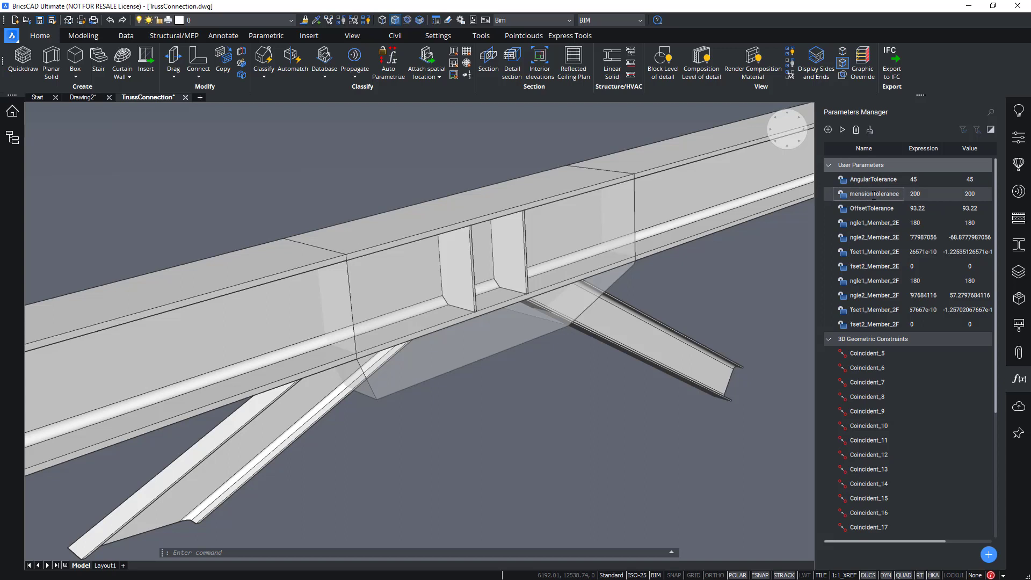
left_click(874, 195)
left_click(880, 209)
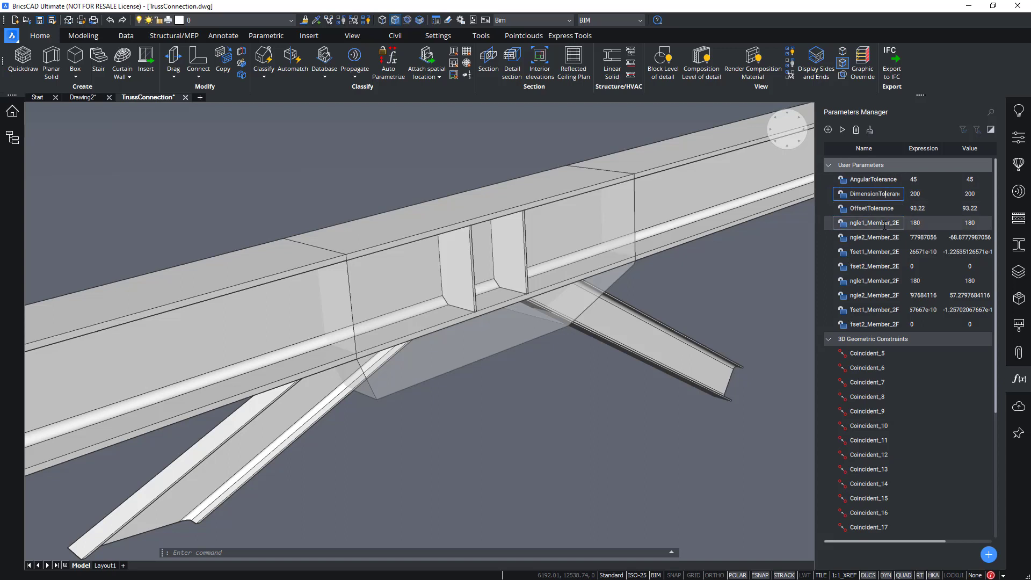
left_click_drag(884, 224, 834, 223)
key("Tab")
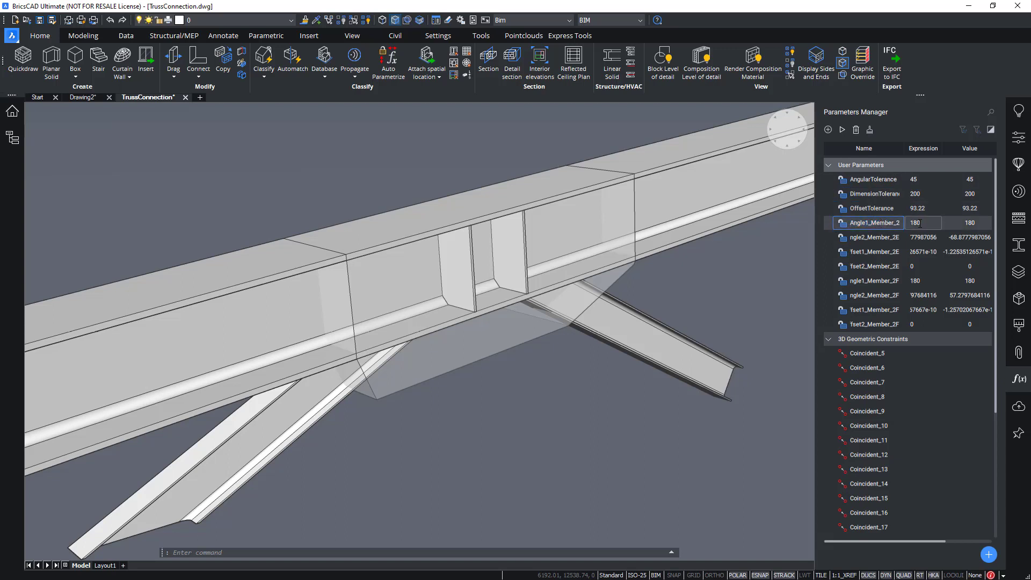
Animate the second angle parameter of Member_2E and inspect the joint and its diagonals from both sides
right_click(826, 224)
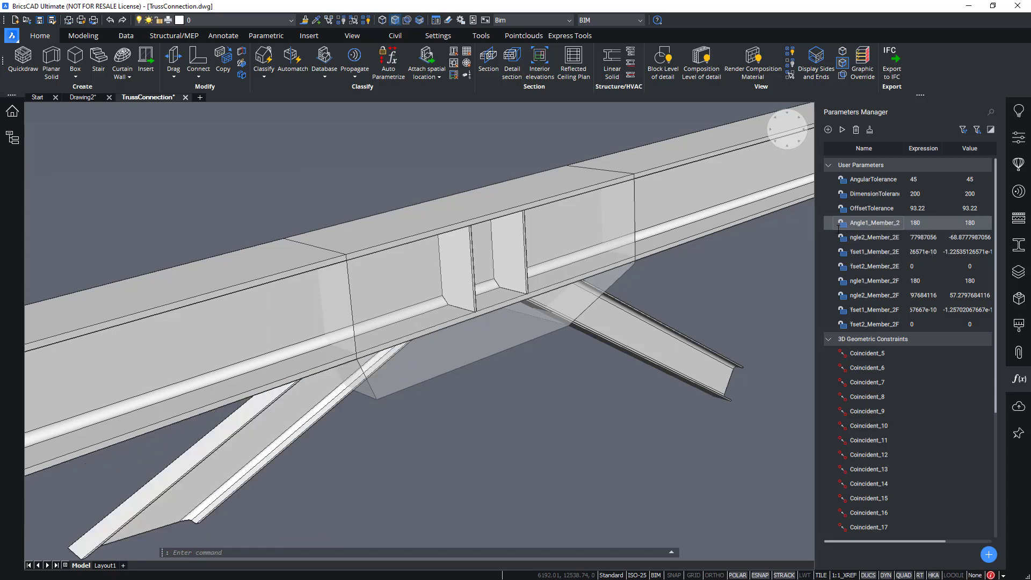
right_click(827, 240)
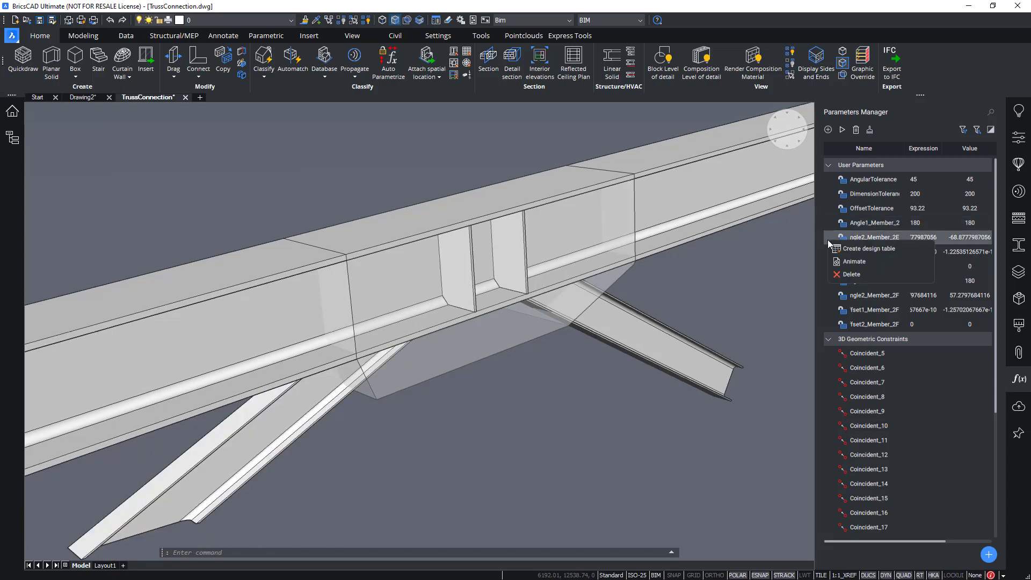
left_click(849, 264)
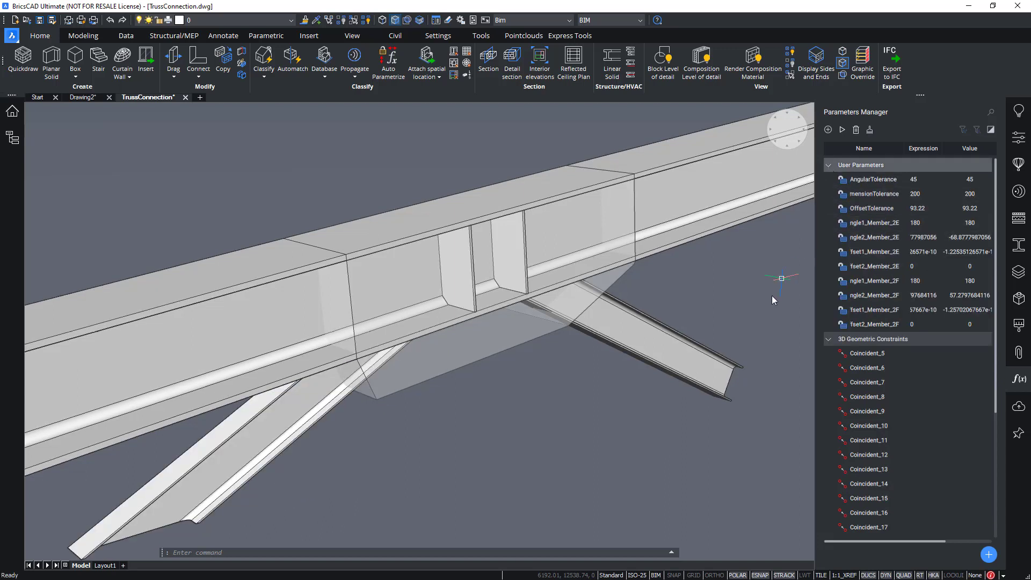
middle_click_drag(771, 297, 772, 266, "shift")
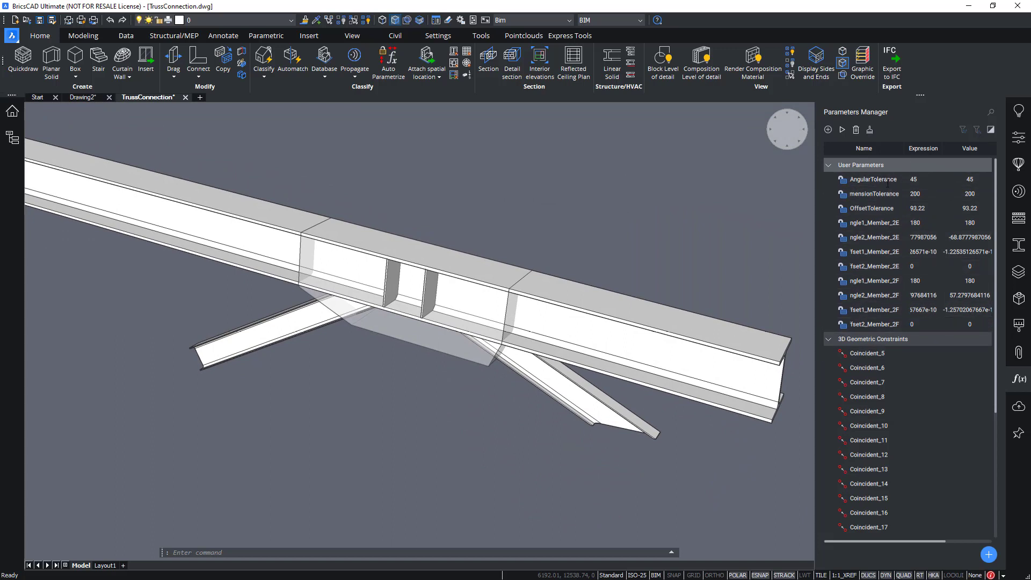
left_click_drag(996, 259, 993, 227)
middle_click_drag(609, 143, 349, 146, "shift")
middle_click_drag(492, 215, 550, 218, "shift")
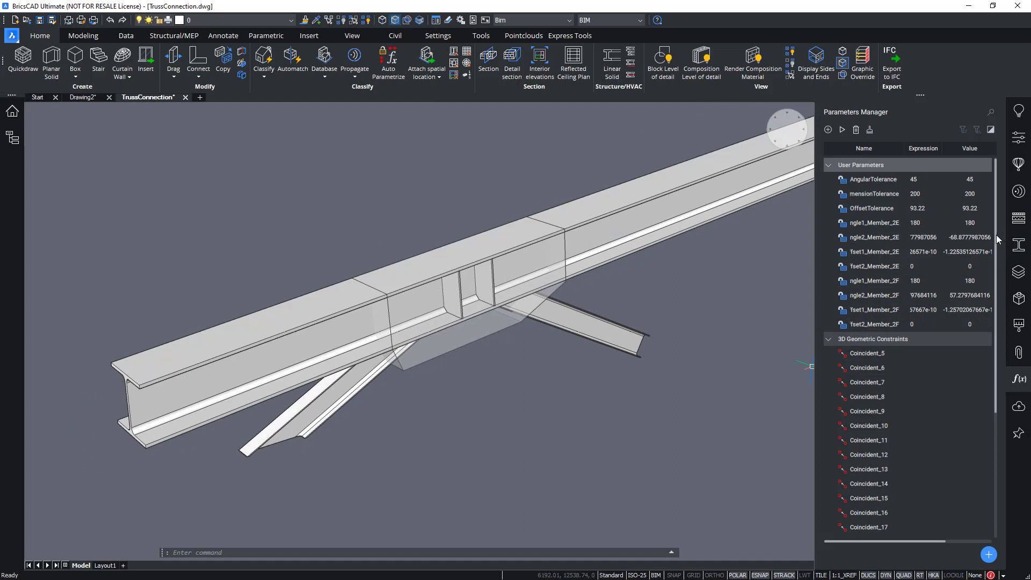
mouse_move(996, 239)
left_mouse_down()
mouse_move(999, 359)
mouse_move(998, 224)
left_mouse_up()
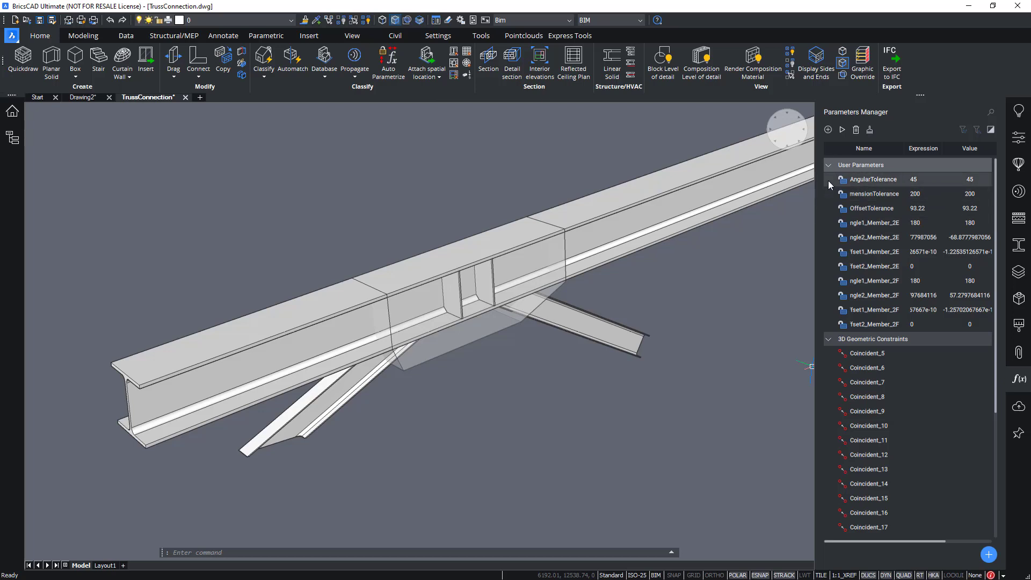
Animate the second offset parameter of Member_2F and view the joint from the end of the chord beam
left_click(834, 223)
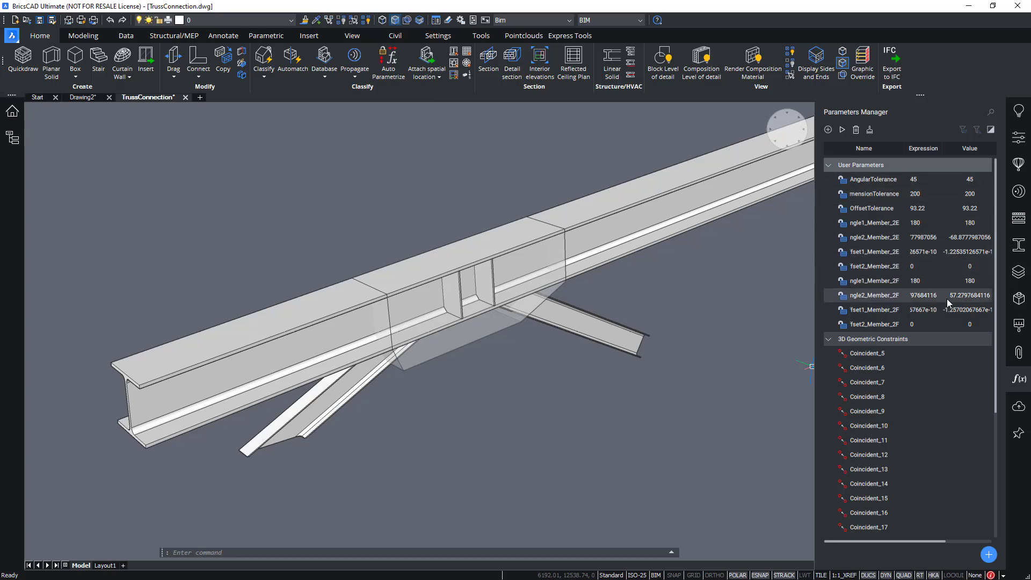
left_click(869, 313)
left_click(836, 323)
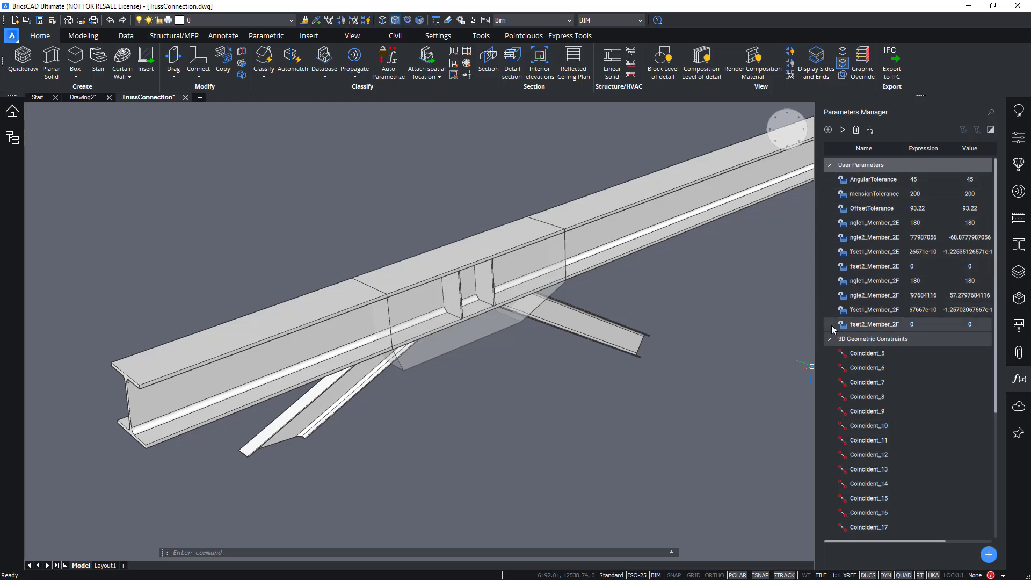
right_click(831, 324)
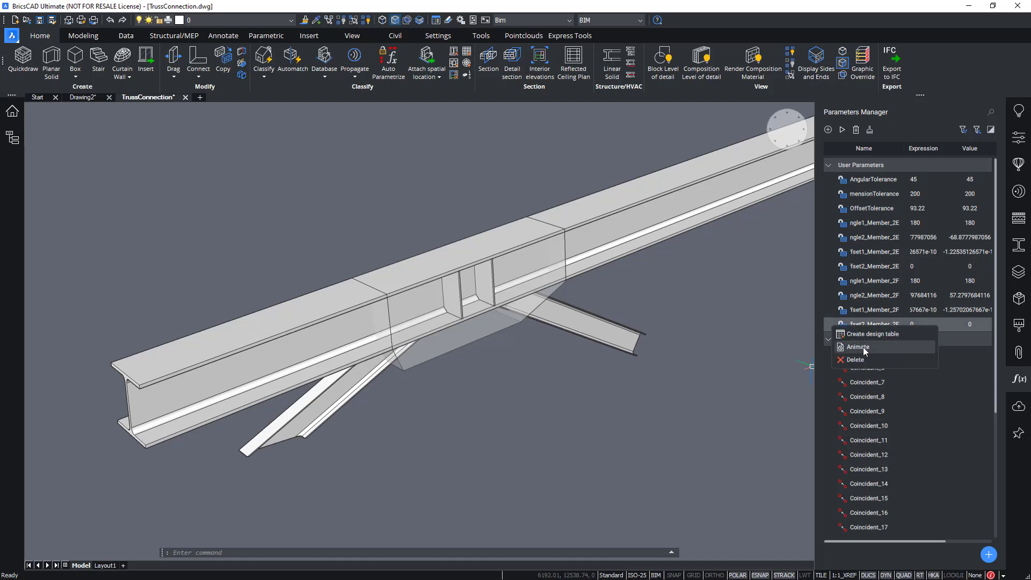
left_click(862, 346)
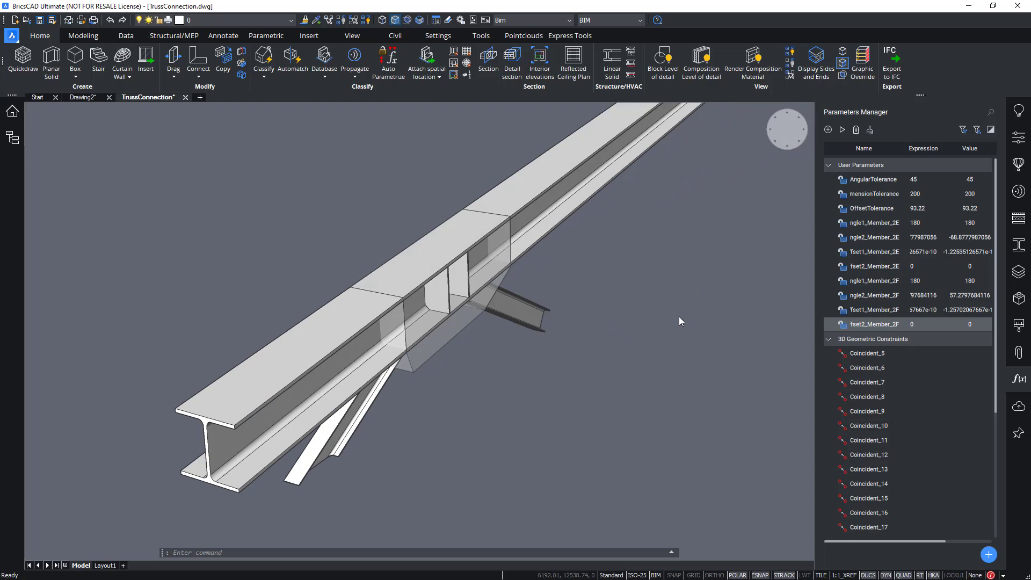
middle_click_drag(678, 317, 773, 316, "shift")
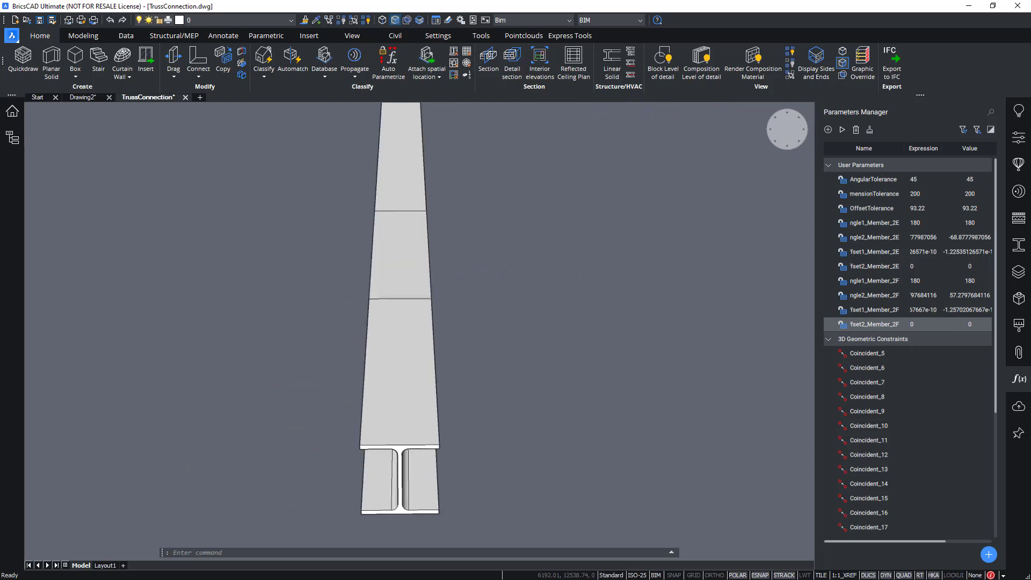
Replay the animation of Member_2F's second offset parameter and inspect the joint from underneath the chord beam
right_click(831, 326)
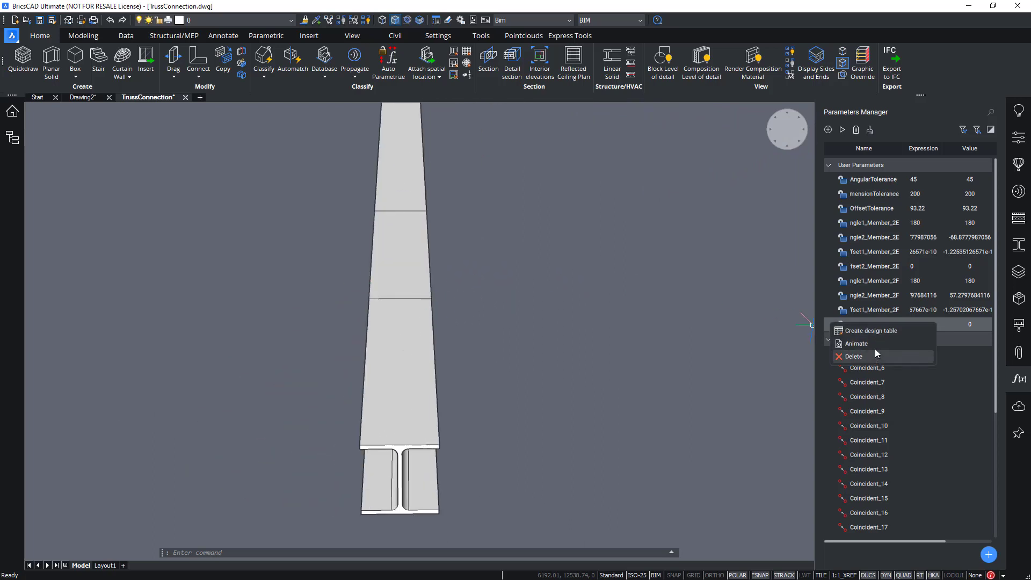
left_click(871, 344)
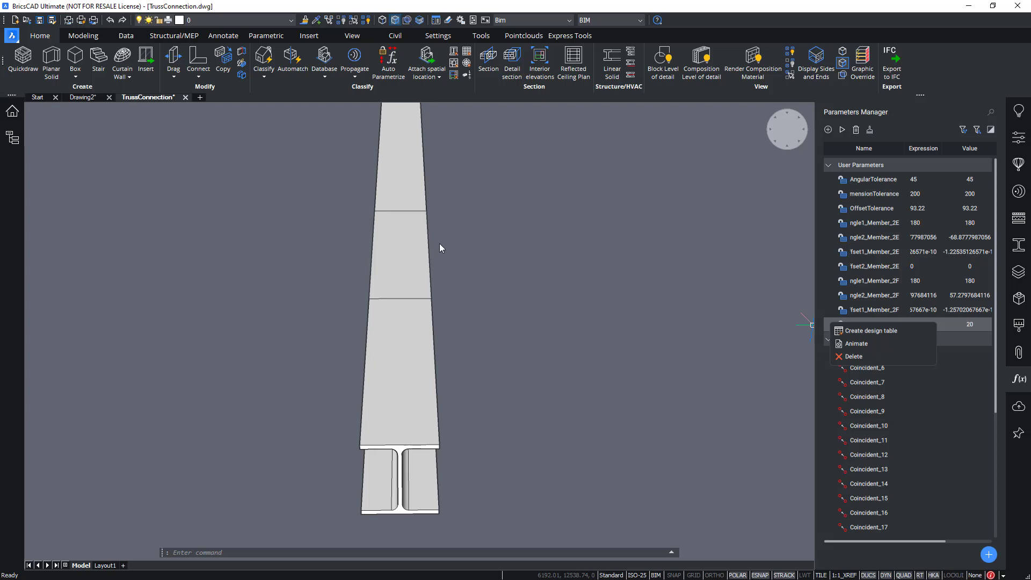
middle_click_drag(482, 317, 494, 177, "shift")
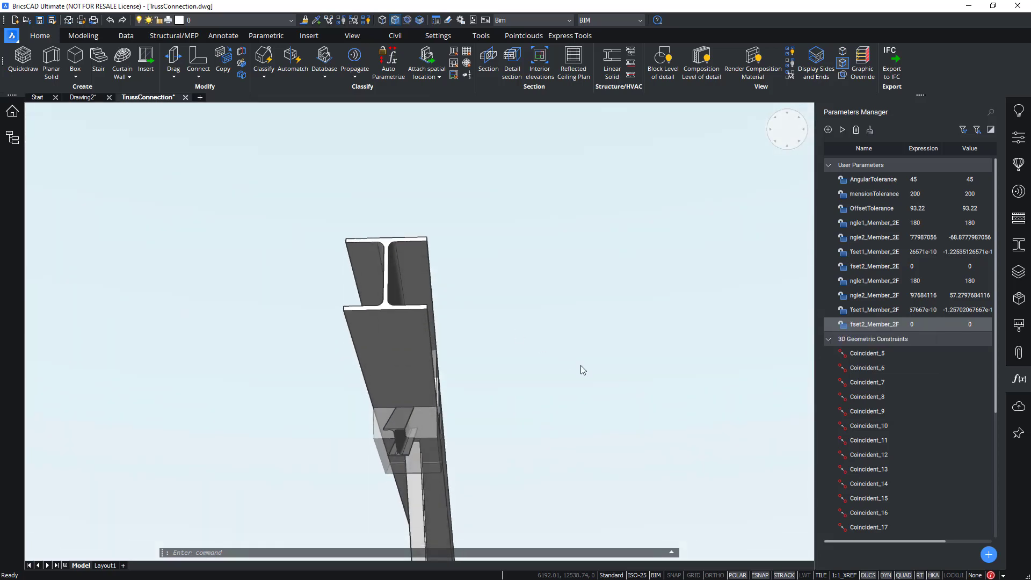
right_click(829, 326)
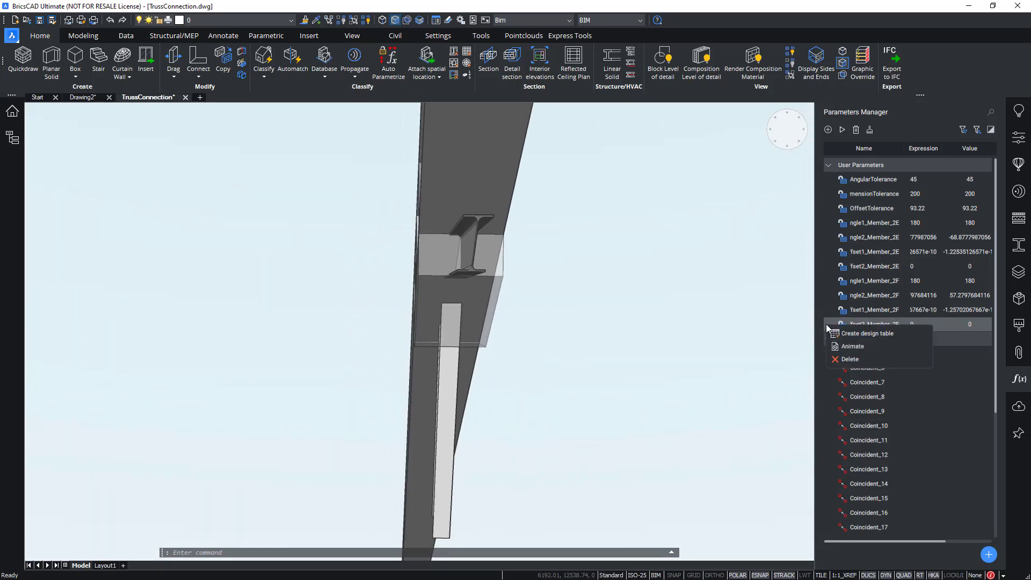
left_click(863, 346)
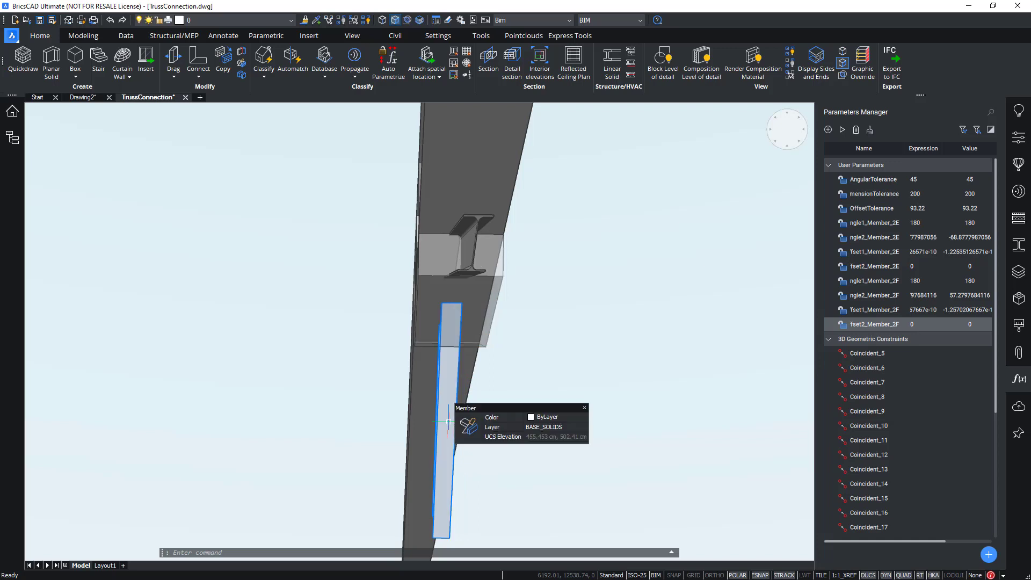
Animate the first offset parameter of Member_2F and view the joint together with the whole chord beam from the side
right_click(827, 311)
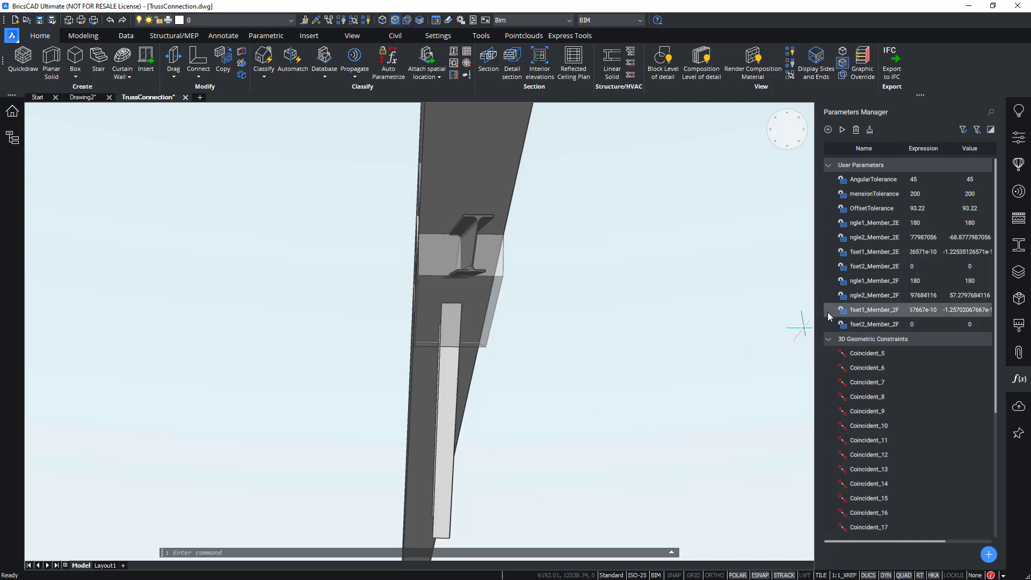
left_click(855, 334)
middle_click_drag(499, 437, 671, 370, "shift")
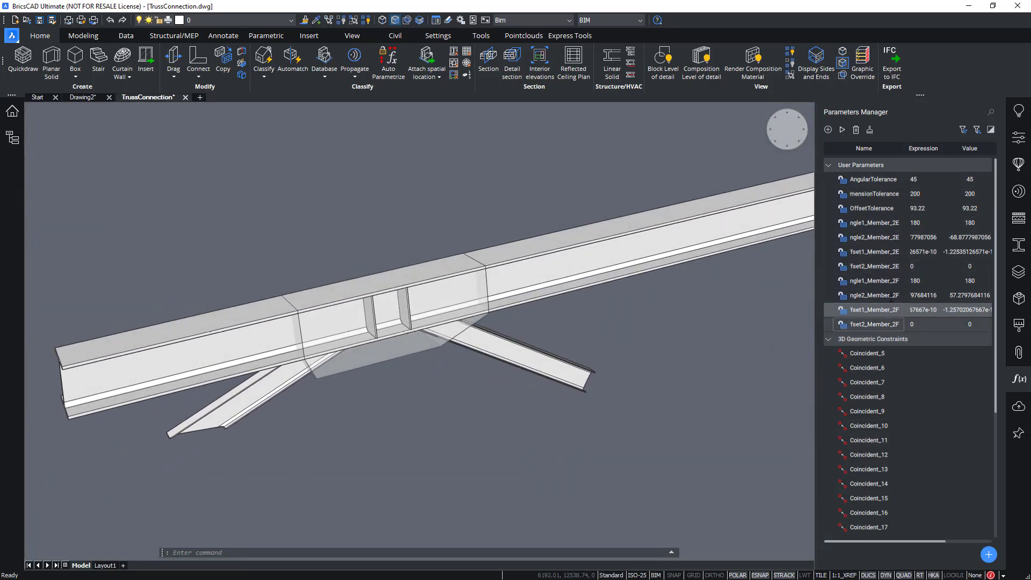
middle_click_drag(681, 344, 575, 316, "shift")
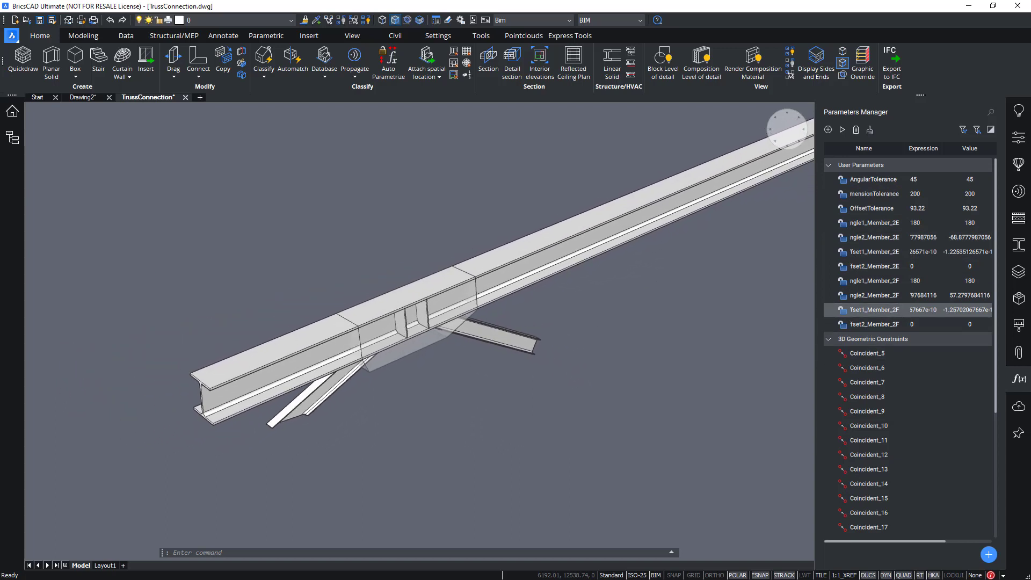
scroll(647, 321, "down", 8)
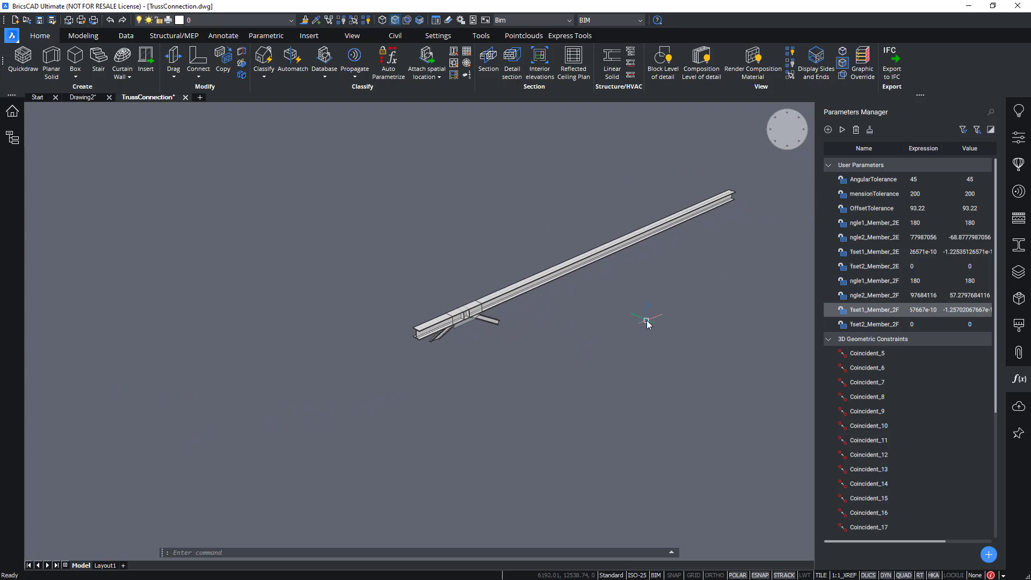
scroll(647, 322, "up", 4)
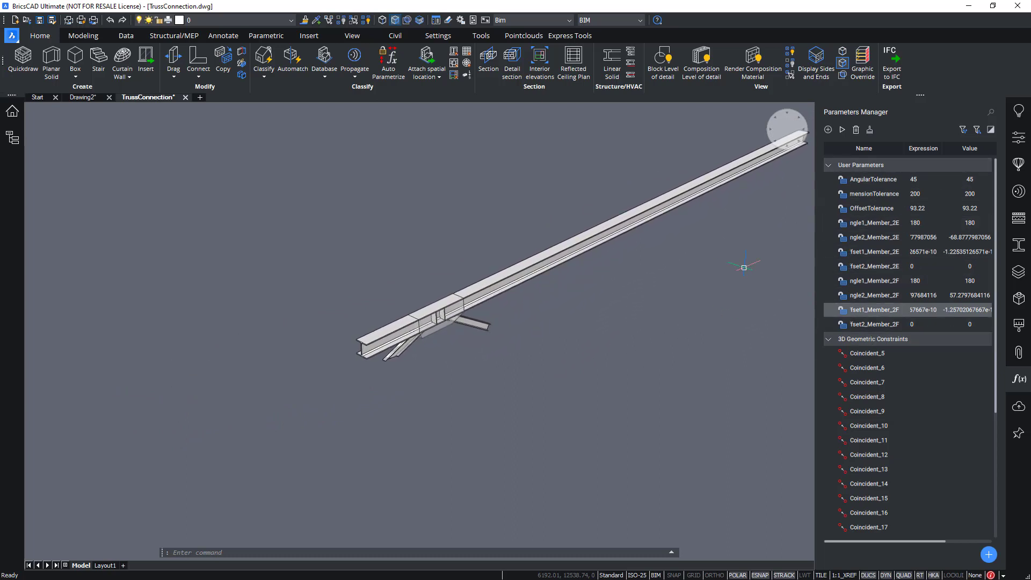
scroll(314, 145, "up", 3)
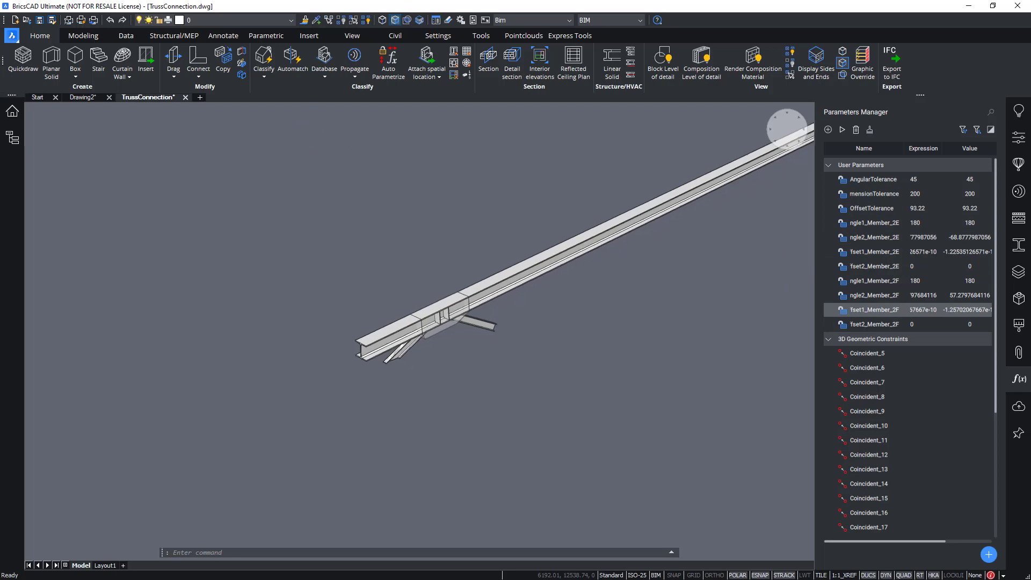
Close the TrussConnection drawing to return to Drawing2 and hide the Parameters Manager
left_click(185, 97)
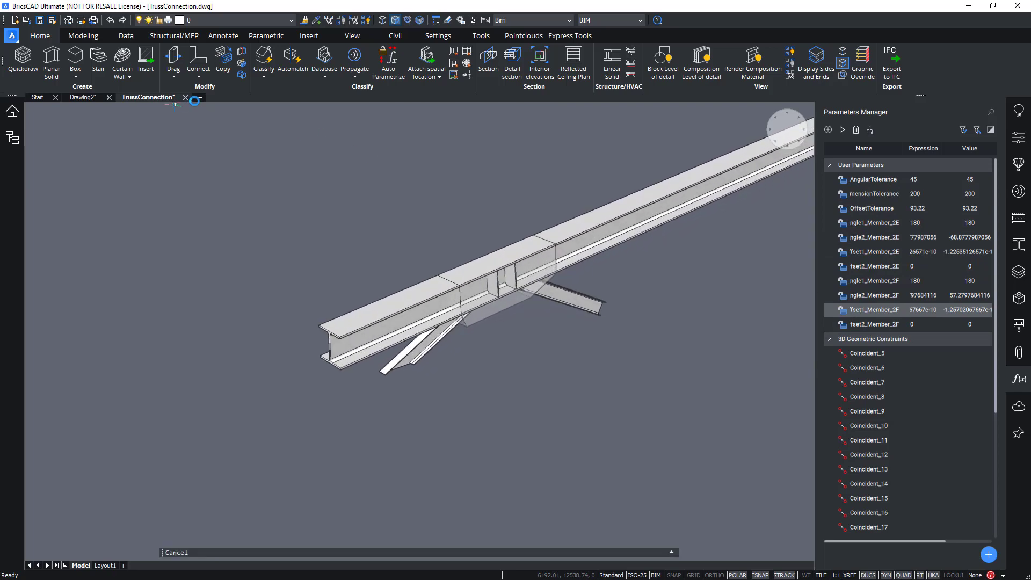
left_click(540, 293)
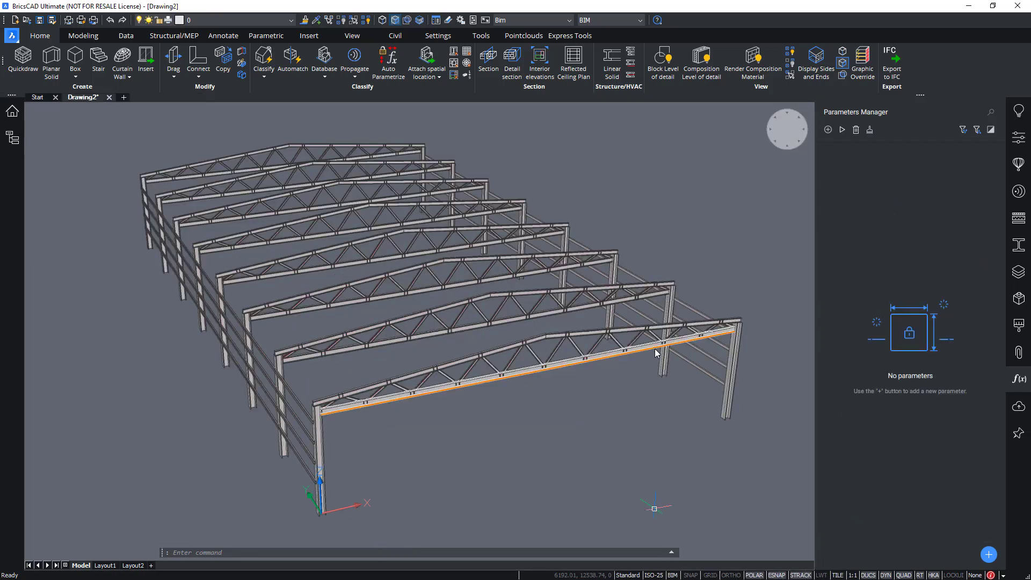
left_click(1019, 378)
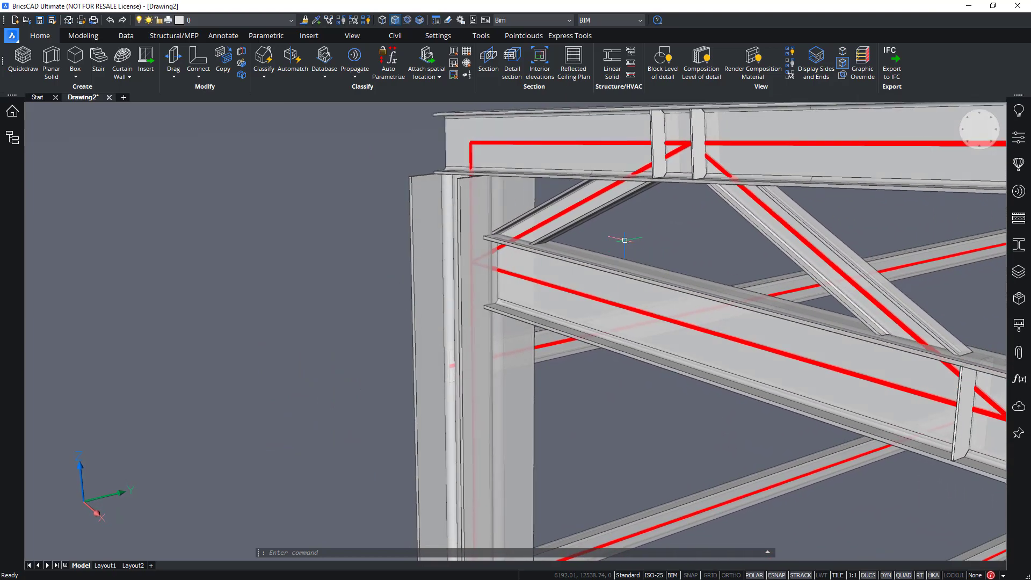
Isolate the column and the lower chord beam that meets it at the corner of the hall's truss
left_click(612, 265)
left_click(393, 156)
left_click_drag(419, 163, 366, 205)
mouse_move(375, 223)
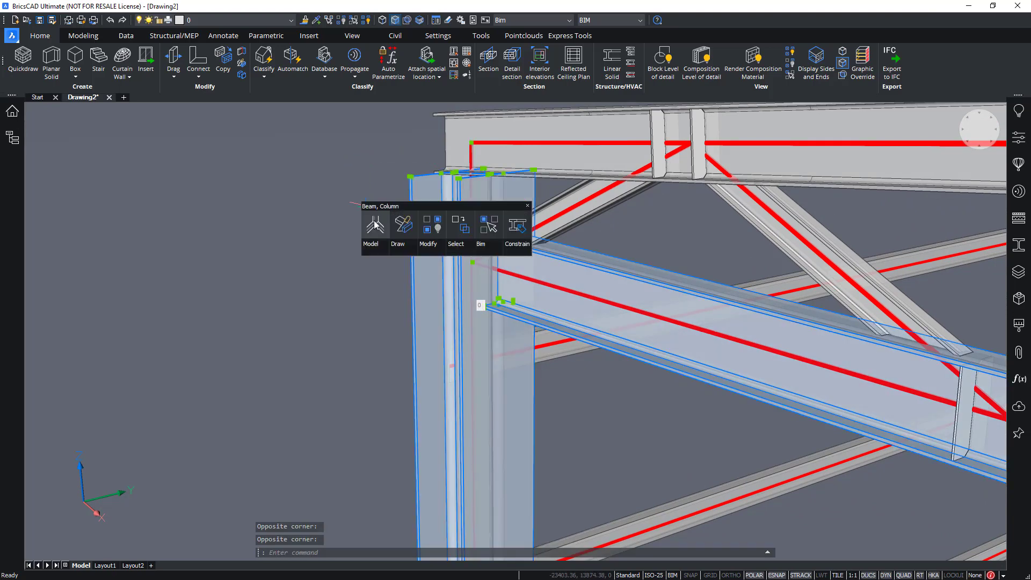
left_click(486, 231)
scroll(504, 231, "up", 1)
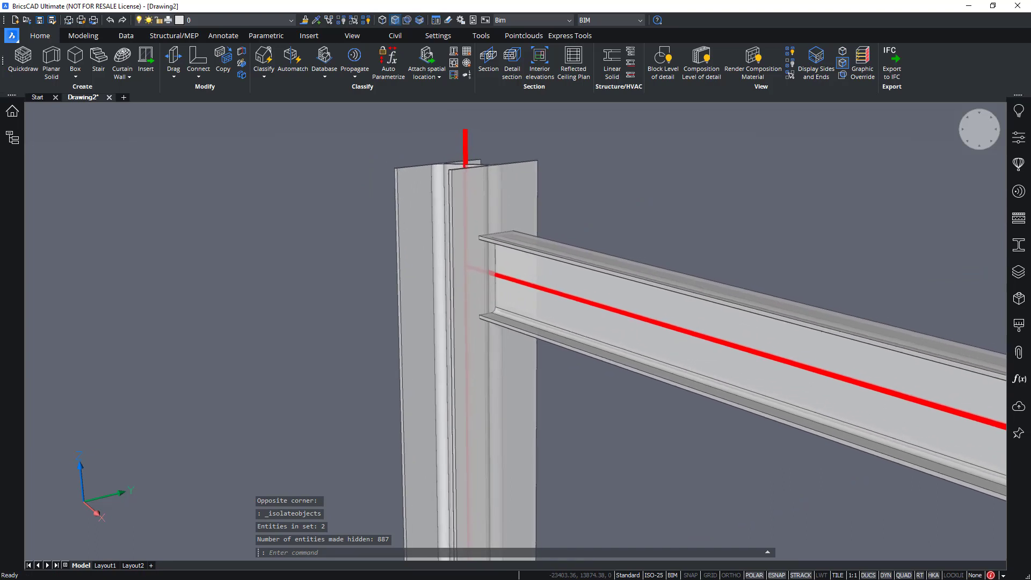
middle_click_drag(504, 231, 504, 241)
scroll(500, 248, "up", 3)
middle_click_drag(643, 226, 650, 245)
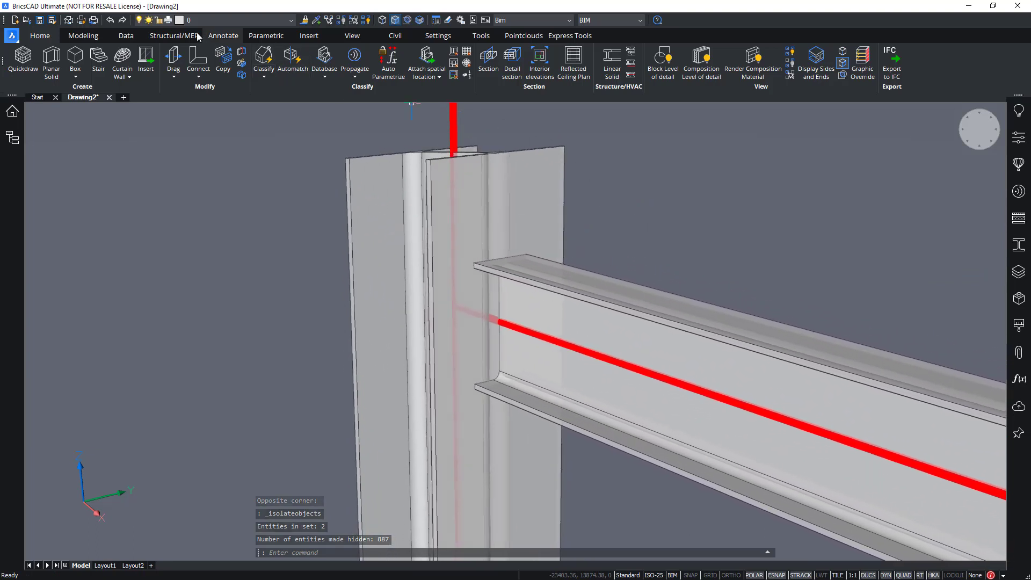
Turn off the display of the structural axes and inspect the beam-to-column joint from both sides
left_click(180, 35)
left_click(406, 82)
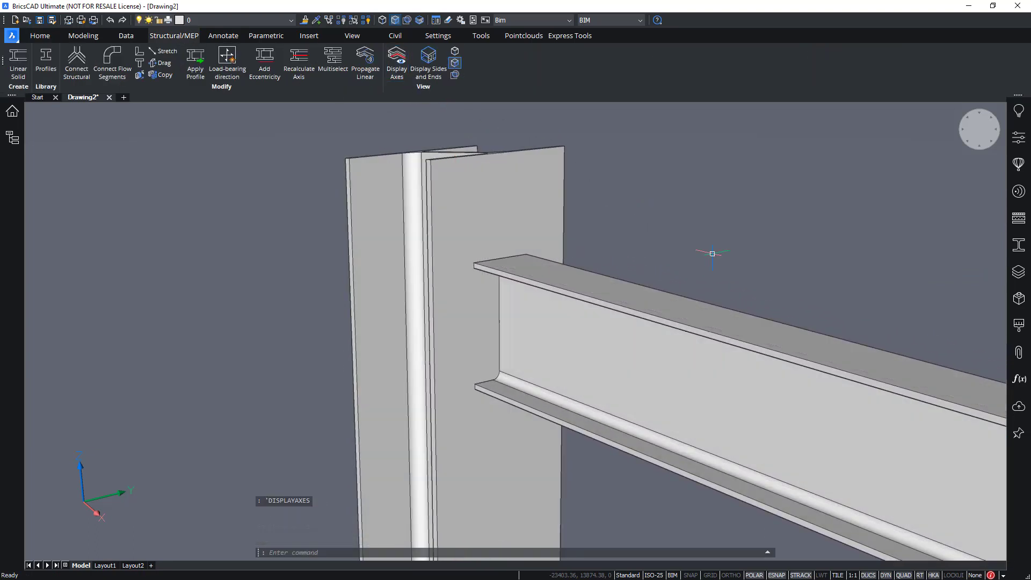
mouse_move(720, 258)
middle_mouse_down("shift")
mouse_move(701, 256)
mouse_move(748, 285)
mouse_move(796, 265)
mouse_move(719, 253)
middle_mouse_up("shift")
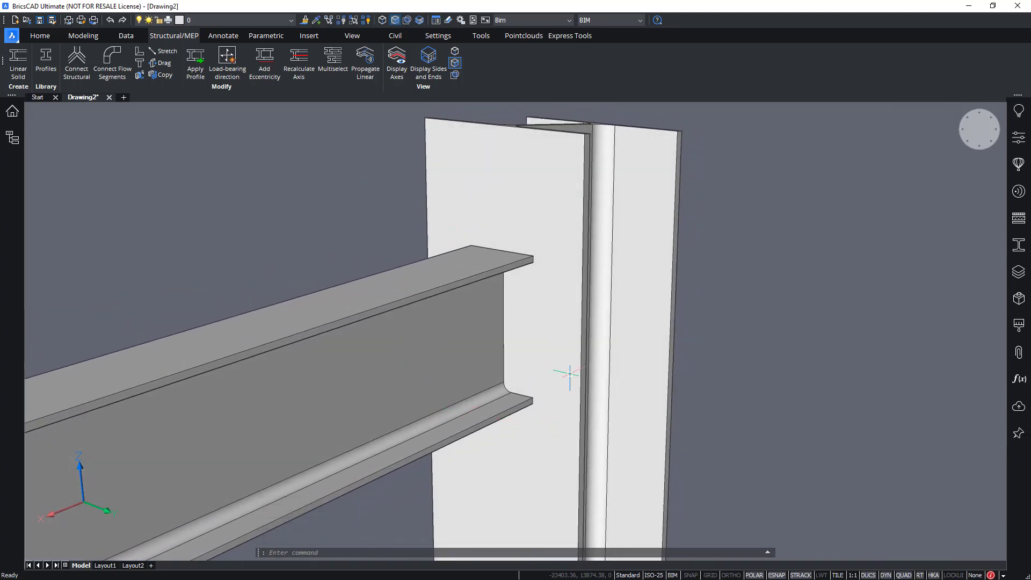
middle_click_drag(754, 299, 749, 299, "shift")
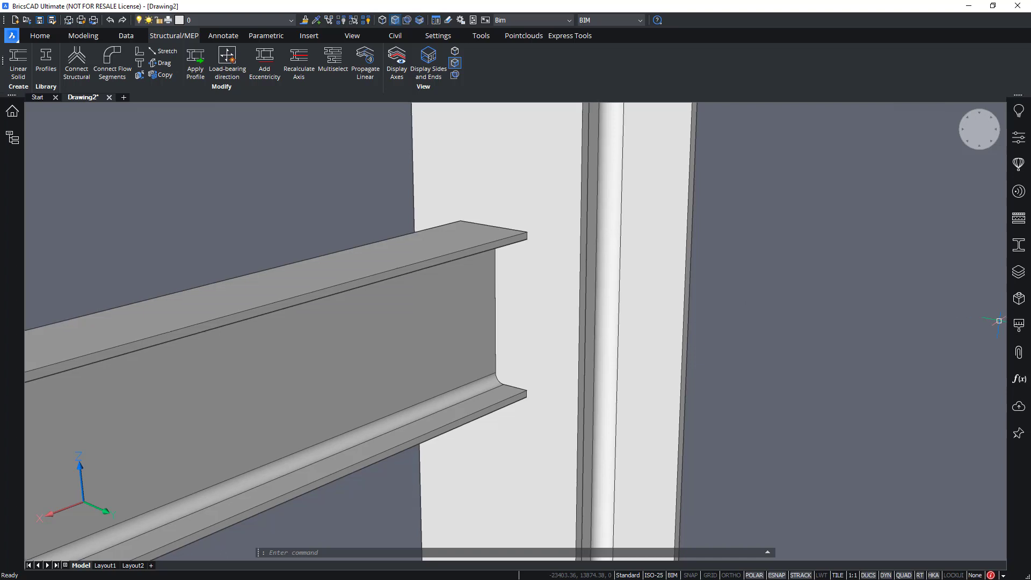
left_click(888, 306)
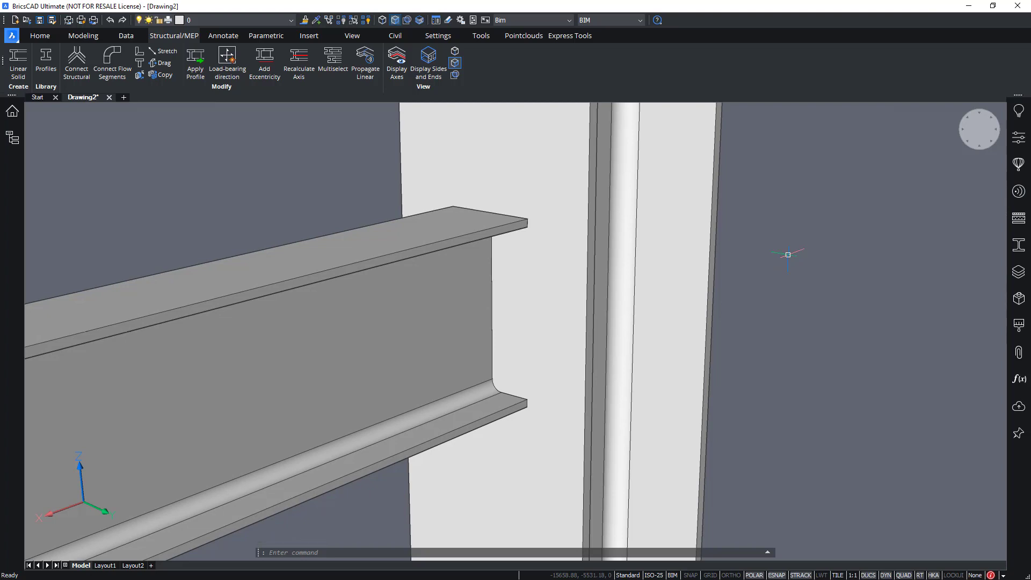
middle_click_drag(787, 247, 730, 157, "shift")
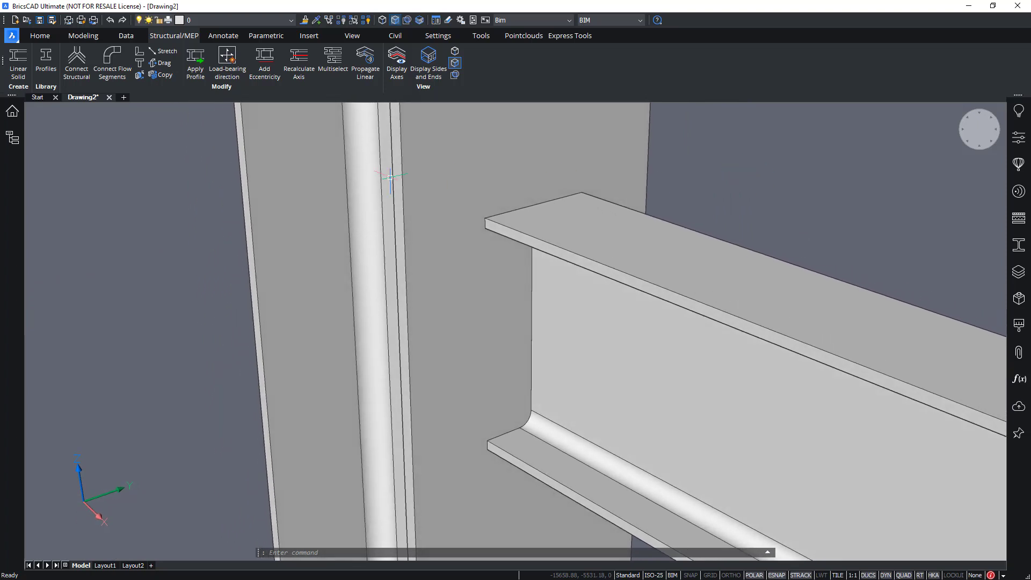
Model a 10 mm thick box as an end plate on the beam, spanning opposite flange corners against the column face
left_click(96, 35)
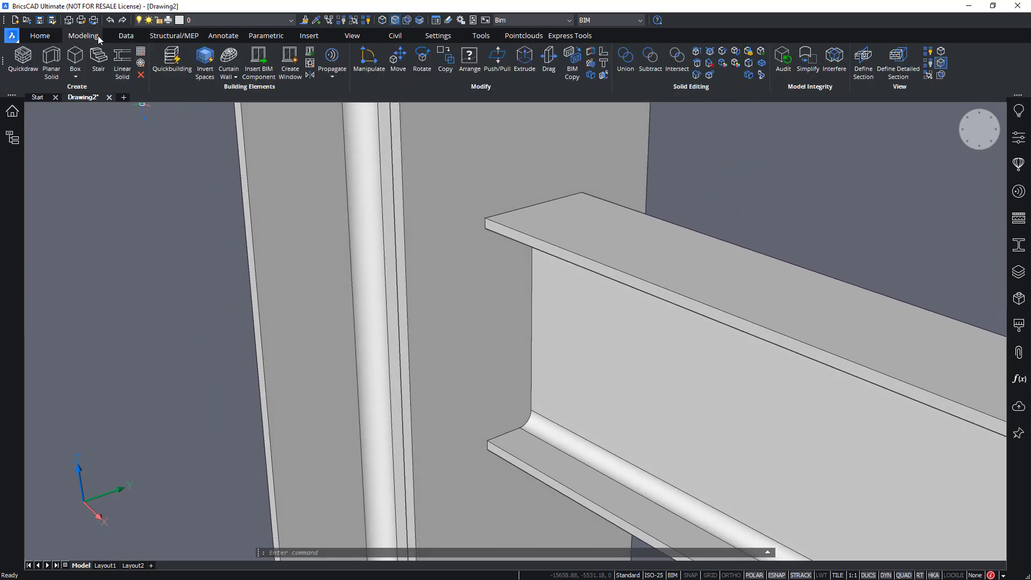
left_click(75, 61)
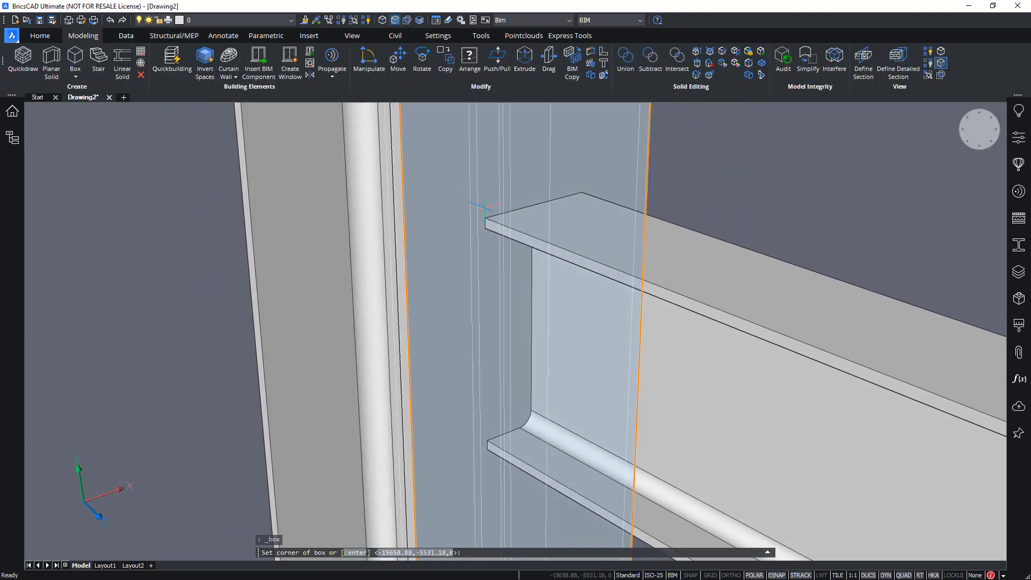
left_click(486, 217)
middle_click_drag(541, 308, 406, 315, "shift")
left_click(582, 443)
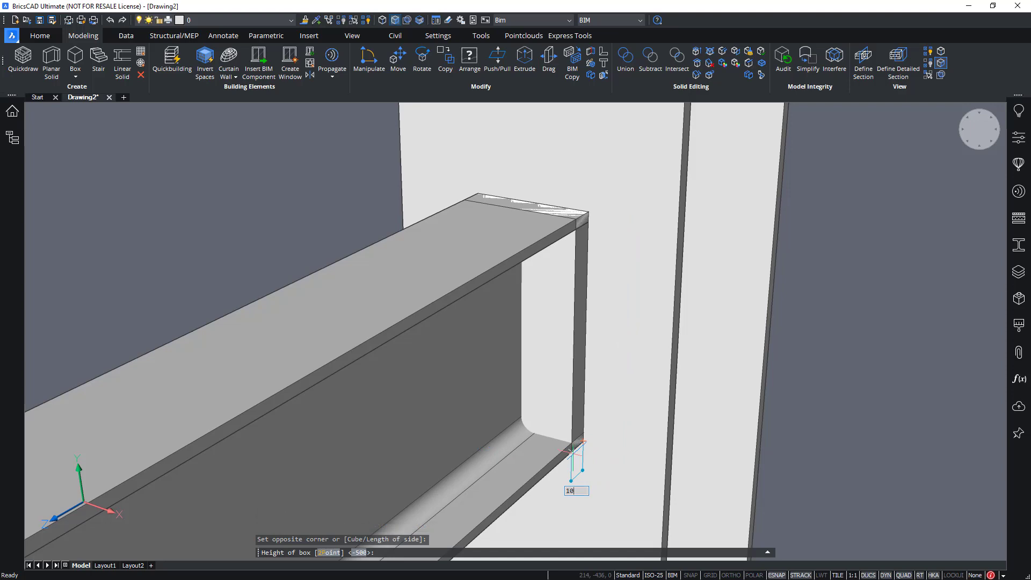
left_click(573, 453)
middle_click_drag(773, 322, 840, 303, "shift")
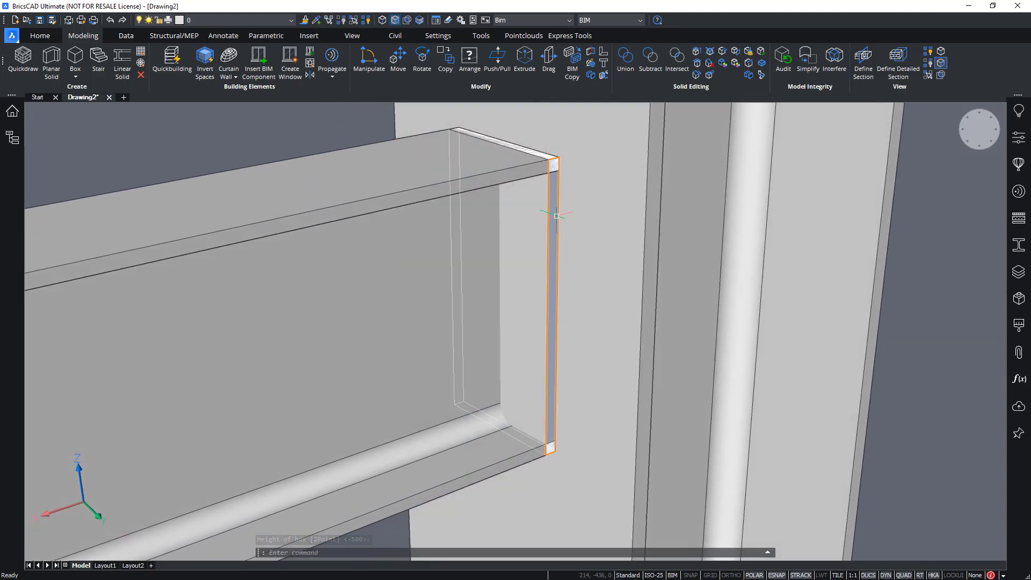
Widen the end plate beyond both edges of the beam flanges with Push/Pull, extending the first side by 20 mm
left_click(577, 222)
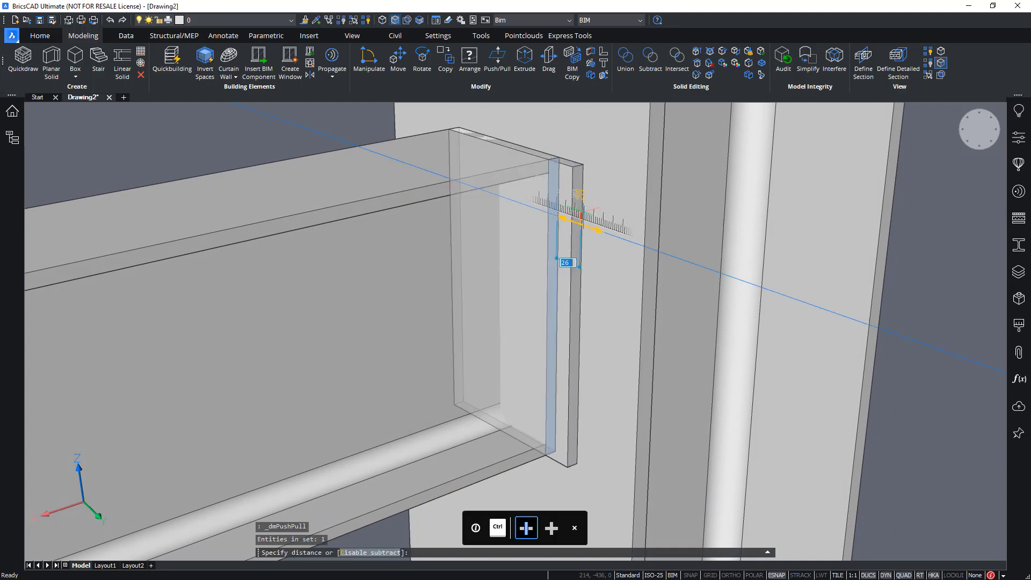
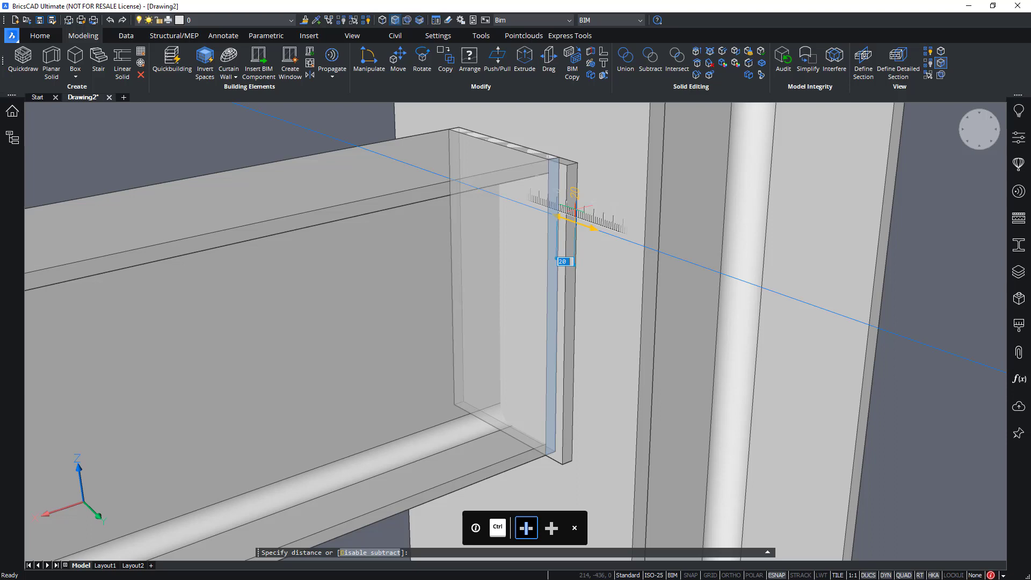
key("Return")
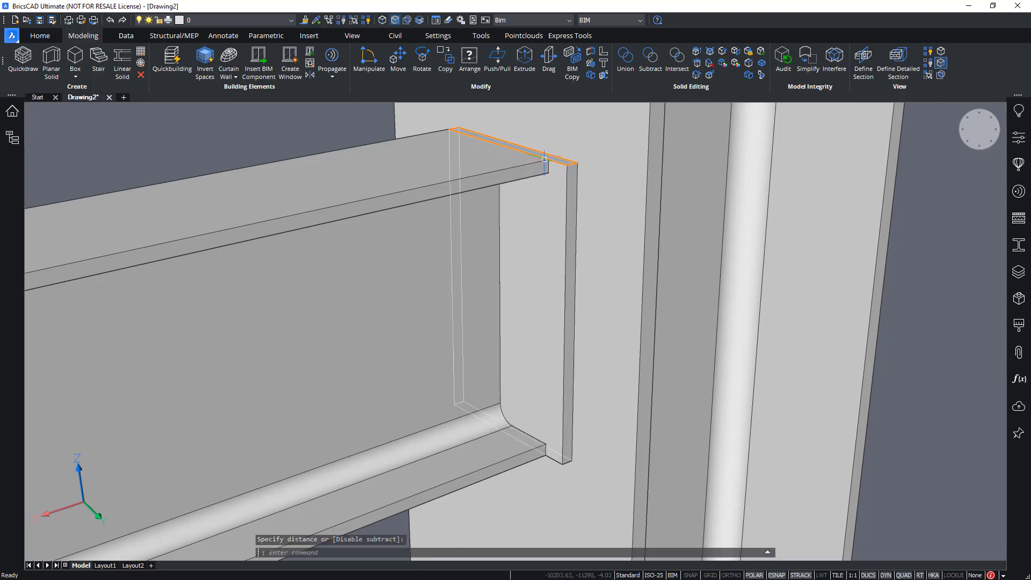
scroll(550, 164, "up", 2)
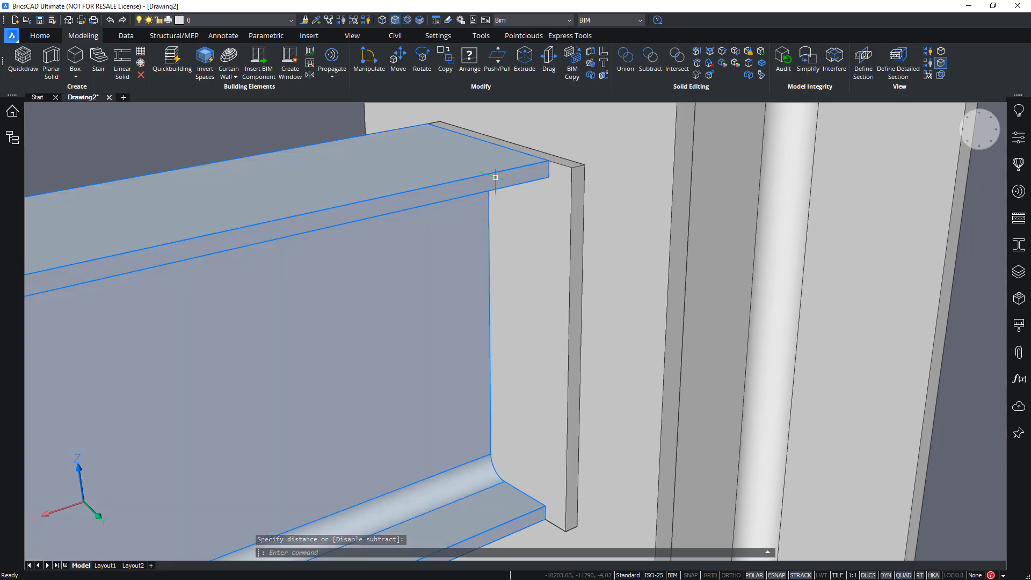
mouse_move(494, 182)
middle_click_drag(543, 324, 459, 204, "shift")
left_click_drag(458, 204, 454, 201, "shift")
left_click(450, 190)
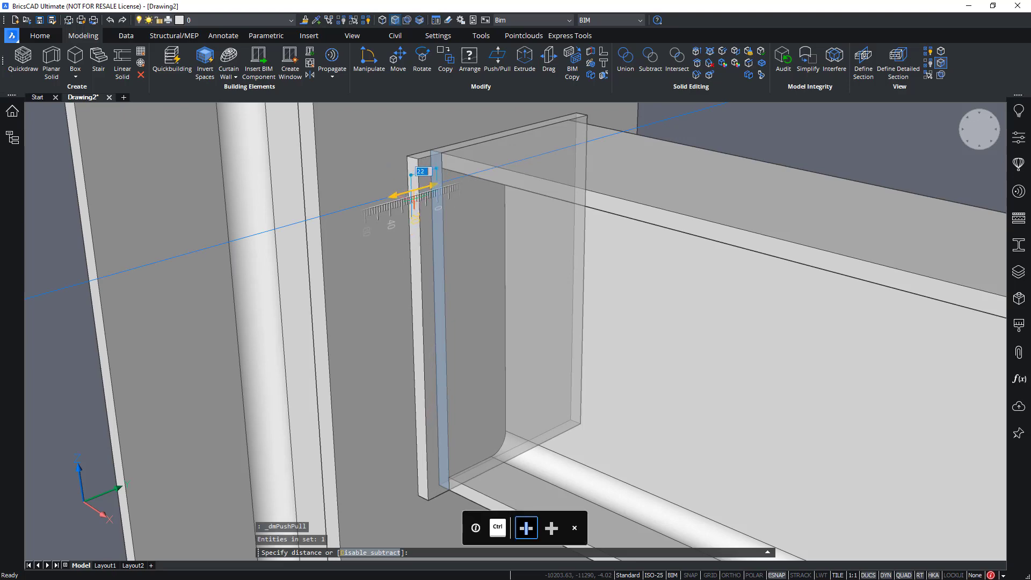
left_click(413, 219)
middle_click_drag(625, 170, 806, 248, "shift")
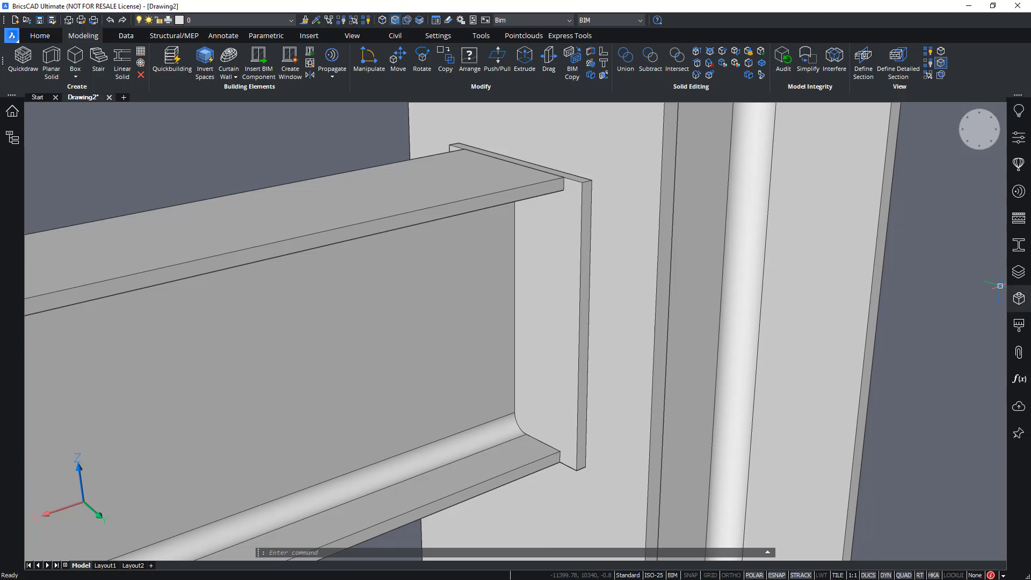
Show the Library and check which component libraries are enabled
left_click(1018, 167)
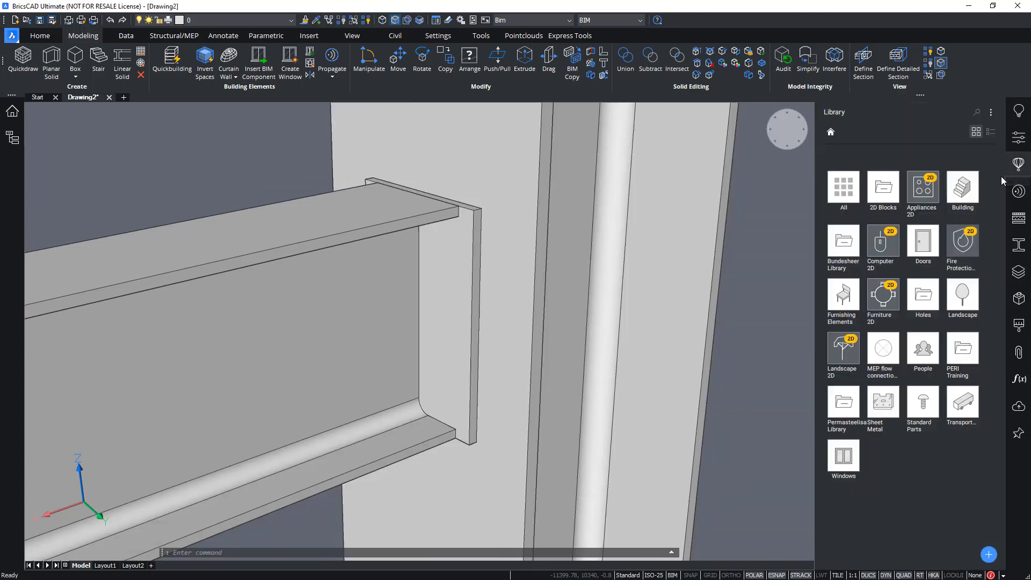
left_click(991, 113)
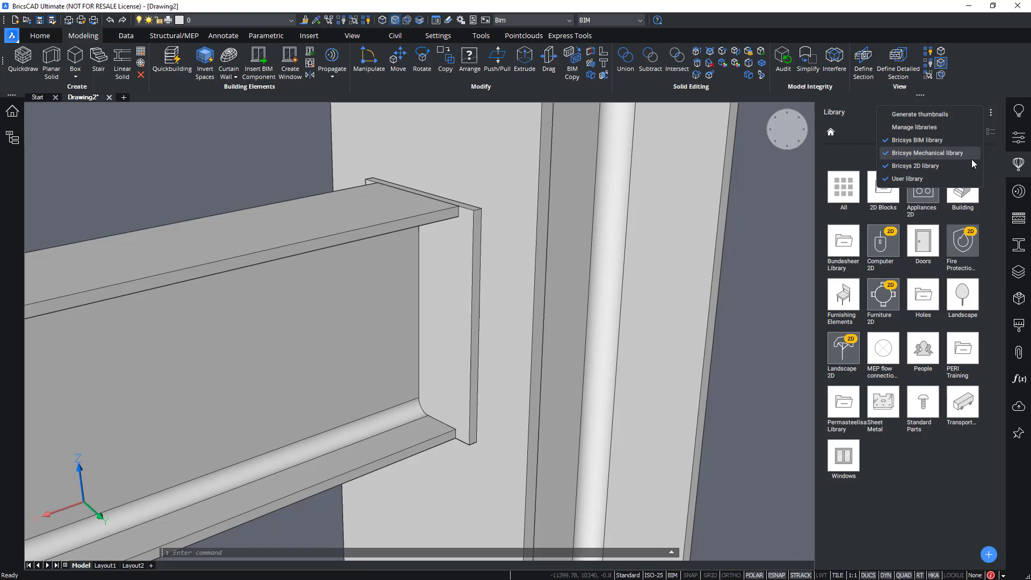
left_click(948, 457)
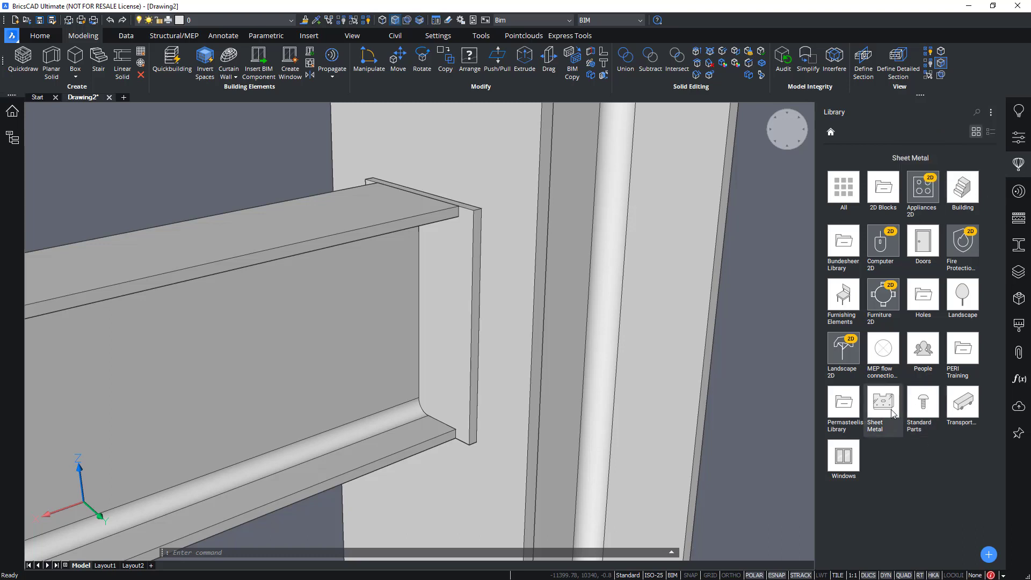
Browse the Library's standard parts to the ISO hex head bolts among the fasteners
left_click(932, 401)
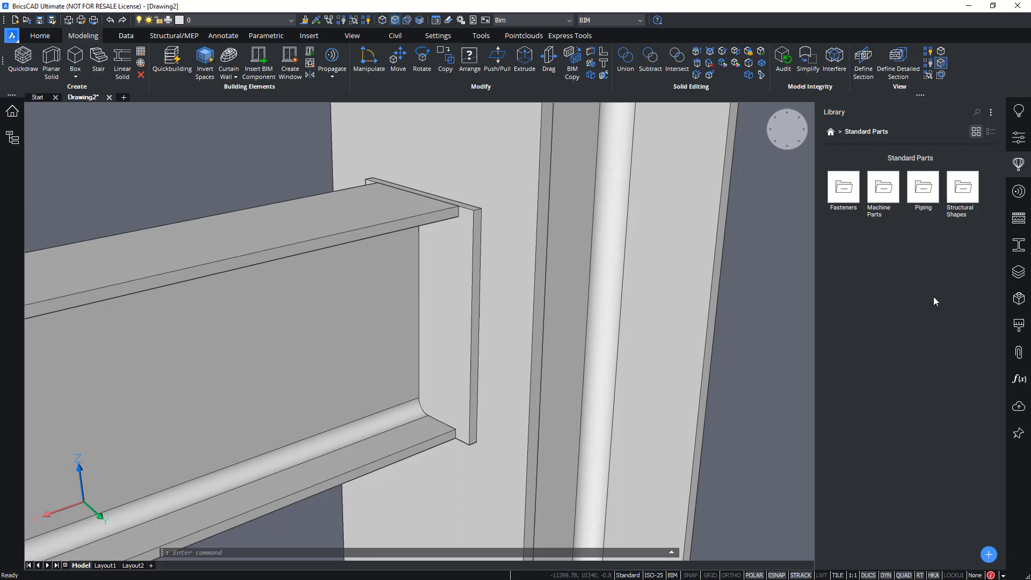
left_click(846, 186)
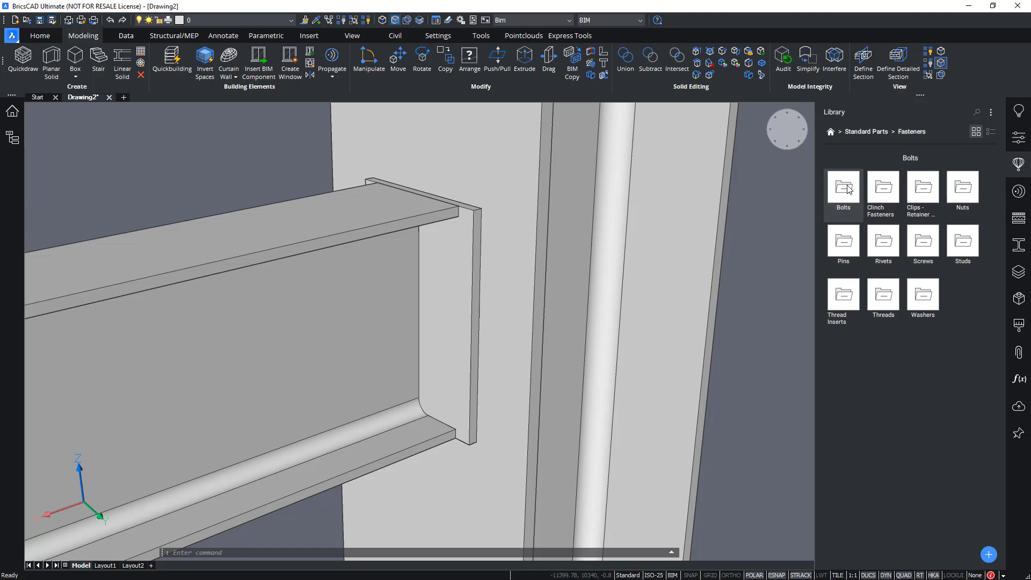
left_click(848, 185)
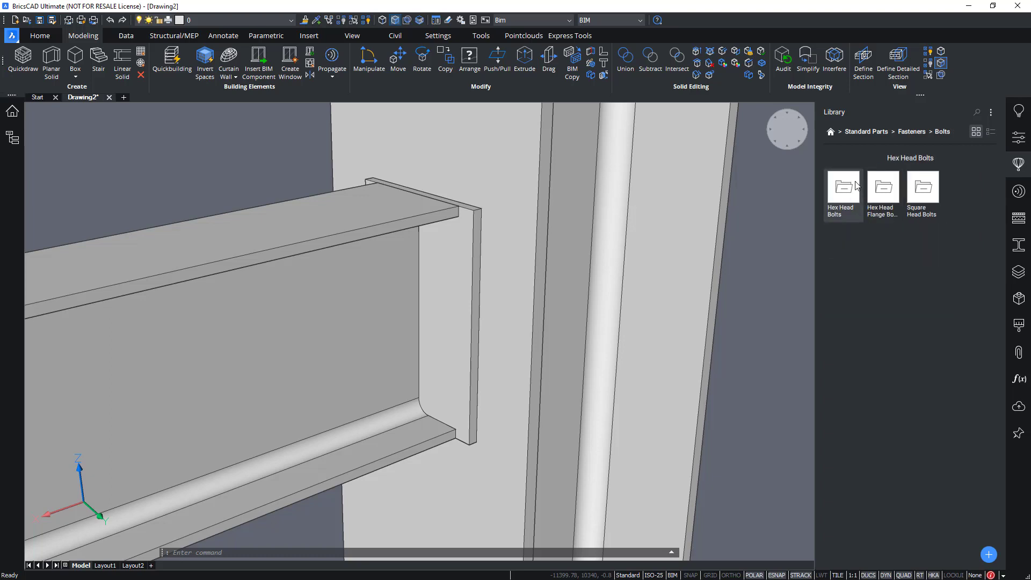
left_click(856, 187)
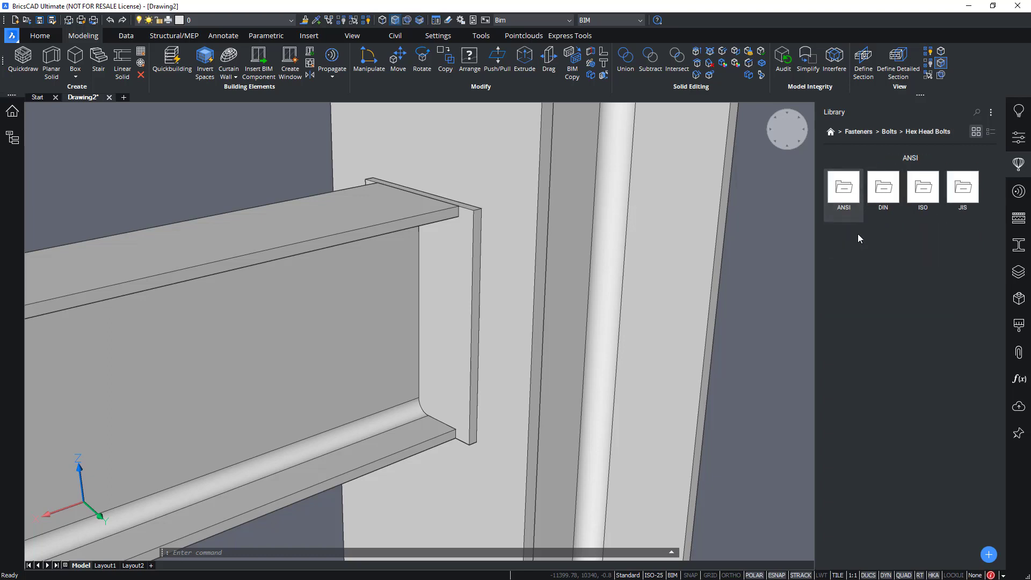
left_click(922, 188)
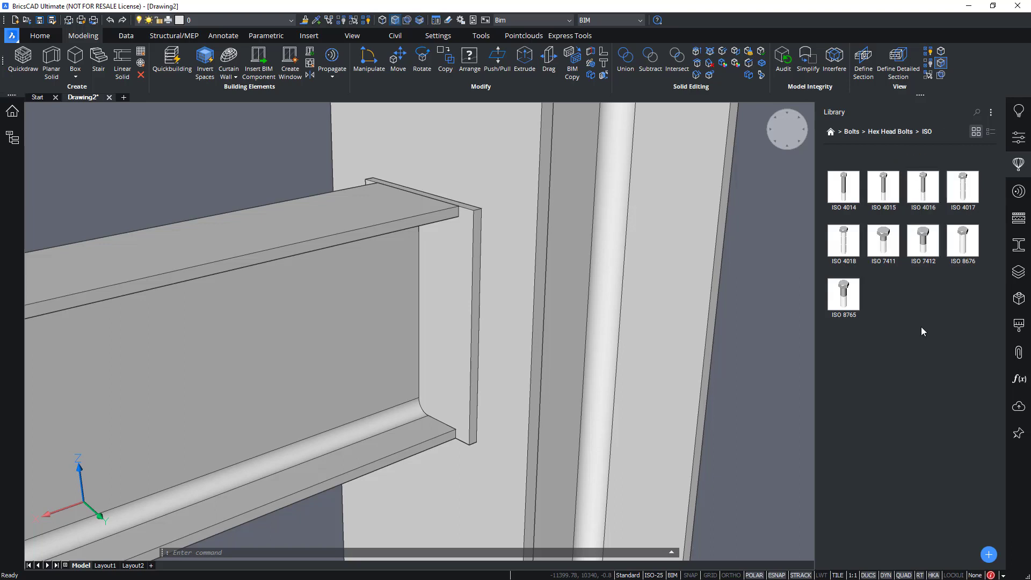
Insert an ISO 4015 M10 x 1.25 x 70 bolt through the end plate, 30 mm from its side edge and 55 mm below its upper edge
left_click(885, 195)
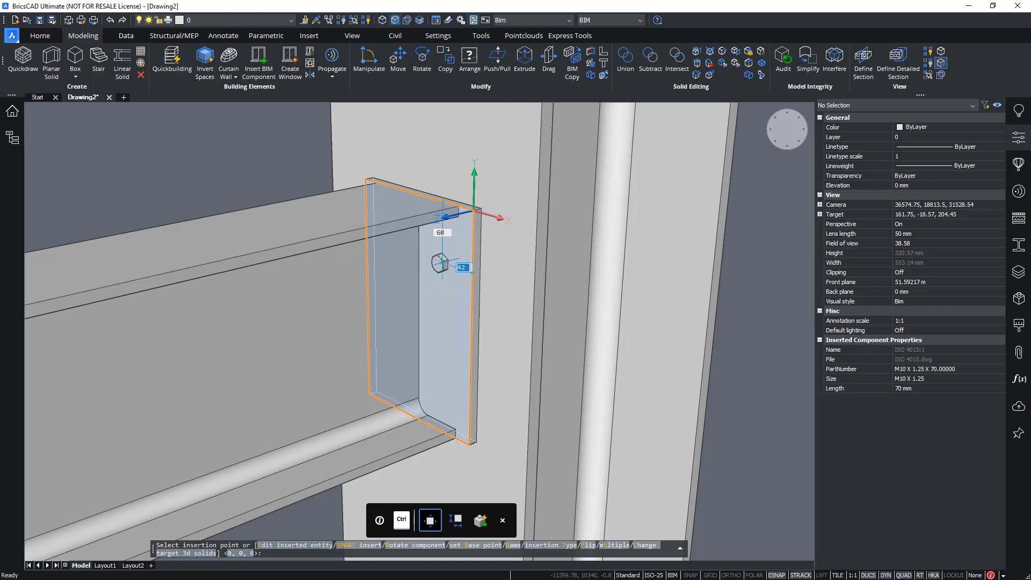
type("30")
key("Tab")
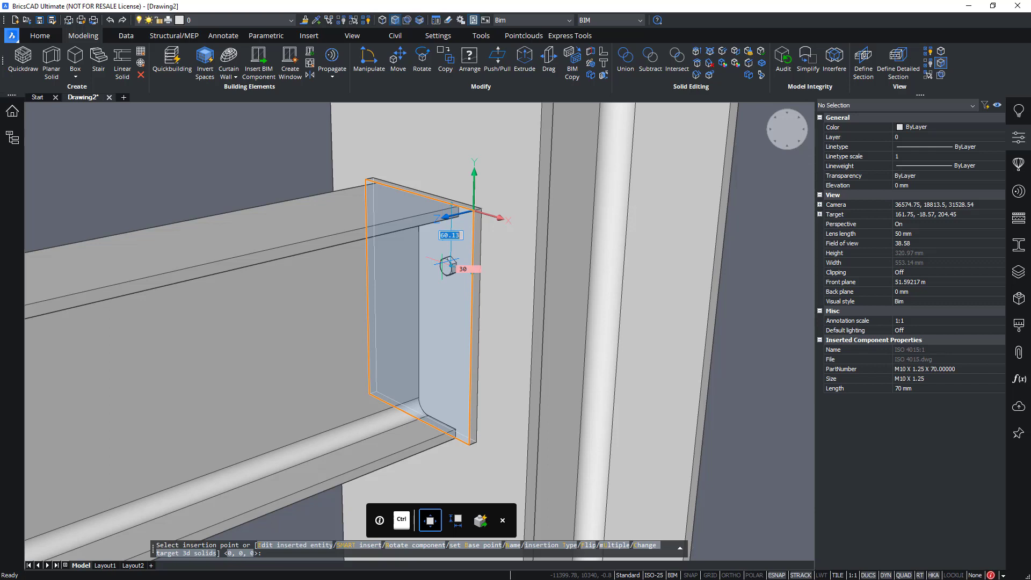
type("55")
key("Tab")
key("Return")
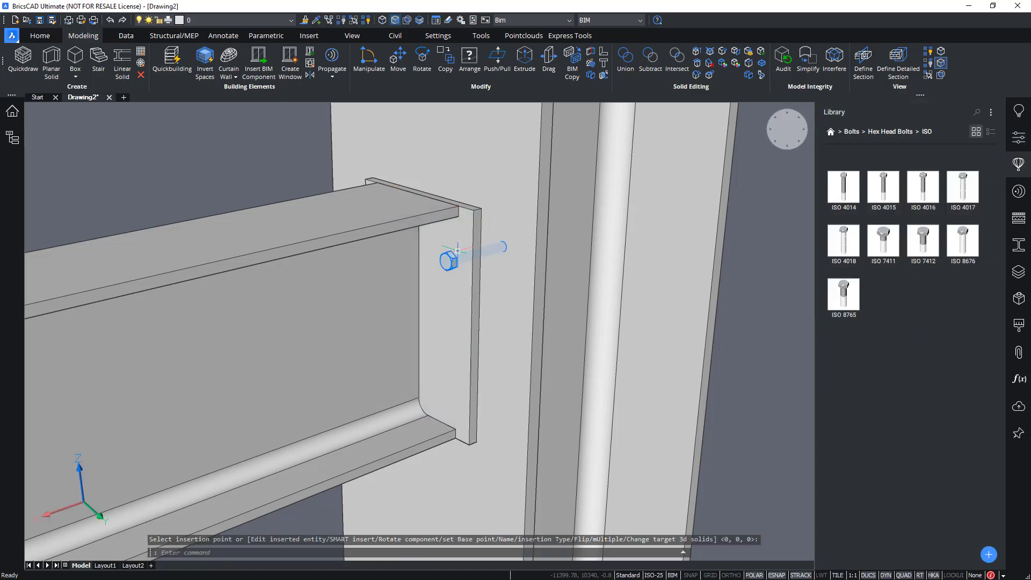
middle_click_drag(738, 350, 741, 347, "shift")
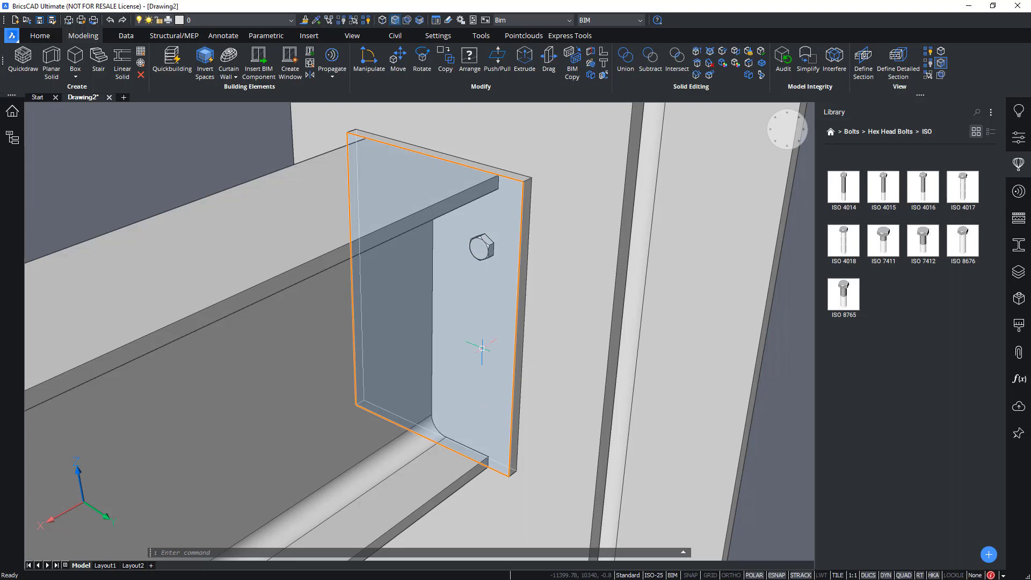
left_click(482, 246)
key("Escape")
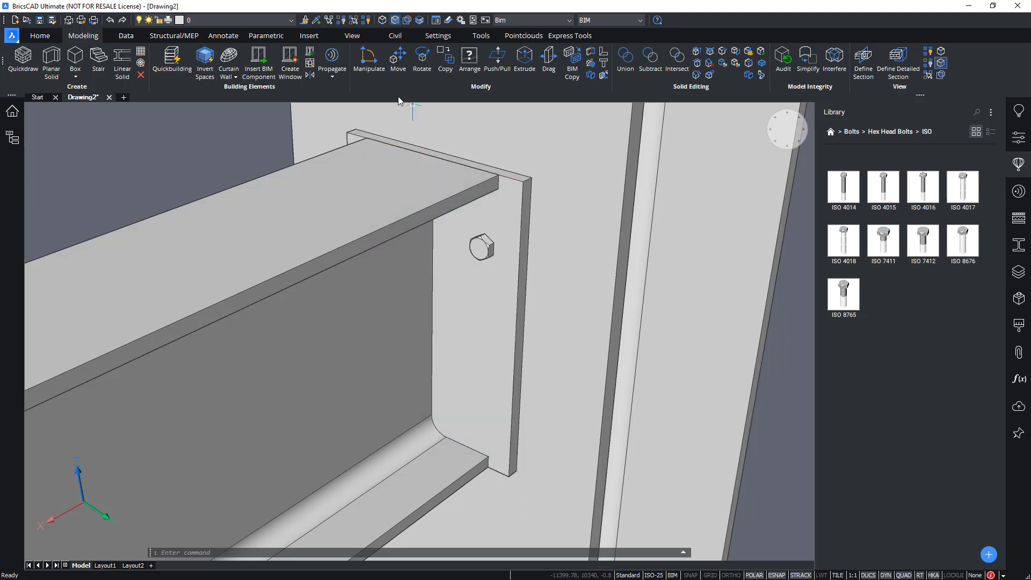
Run Propagate with the end plate as reference solid and the bolt as detail, accepting the proposed detail area
left_click(331, 64)
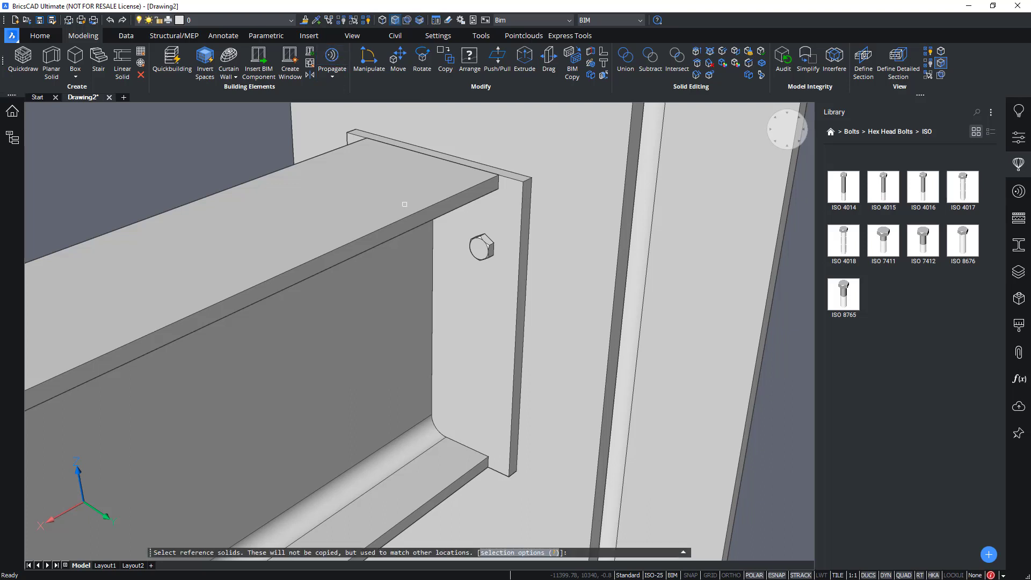
left_click(492, 349)
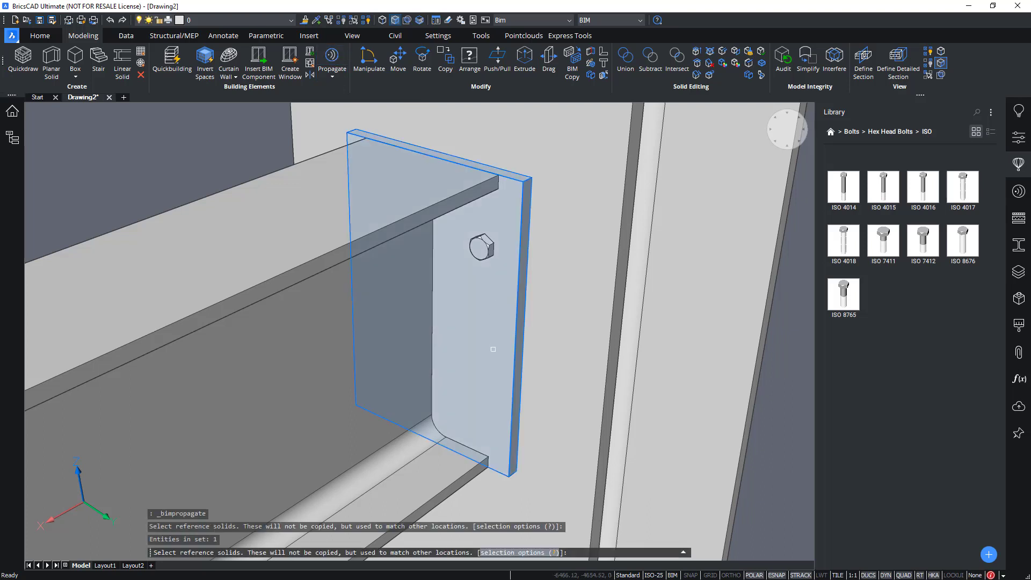
key("Return")
left_click(486, 244)
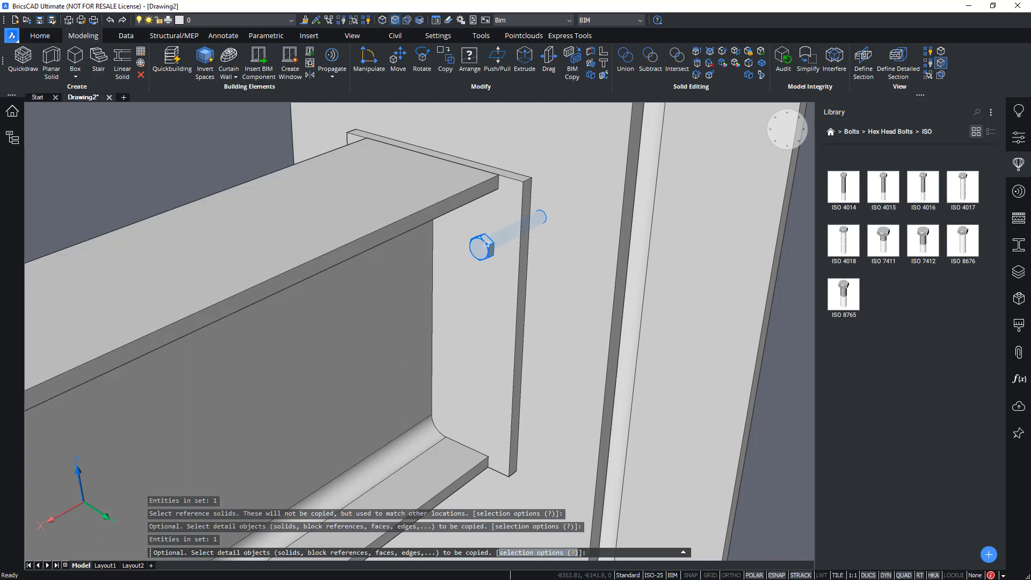
key("Return")
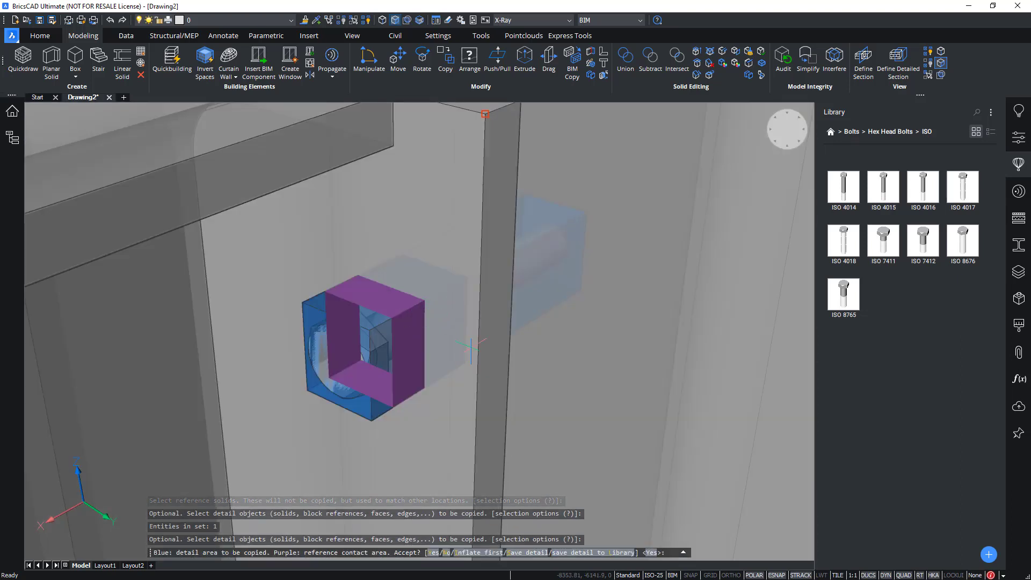
key("Return")
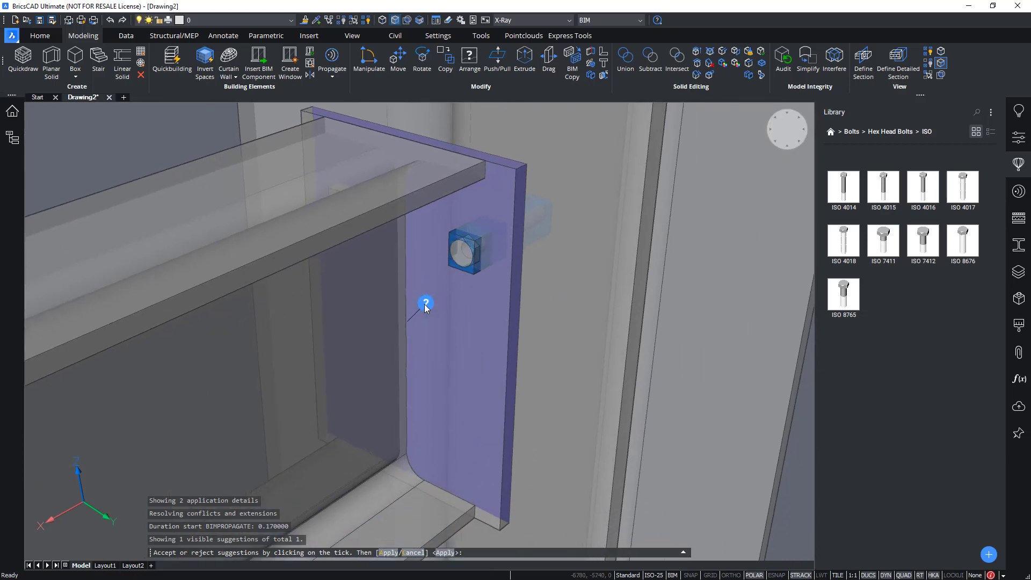
Accept the bolt suggestion as a grid, add one row to make three rows of two, and apply it to the end plate
left_click(425, 304)
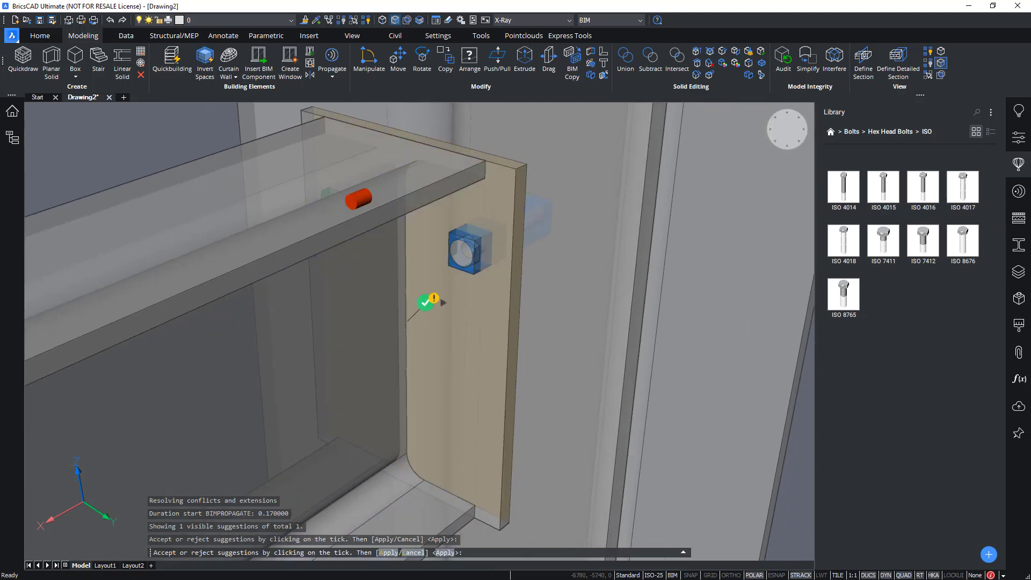
mouse_move(426, 303)
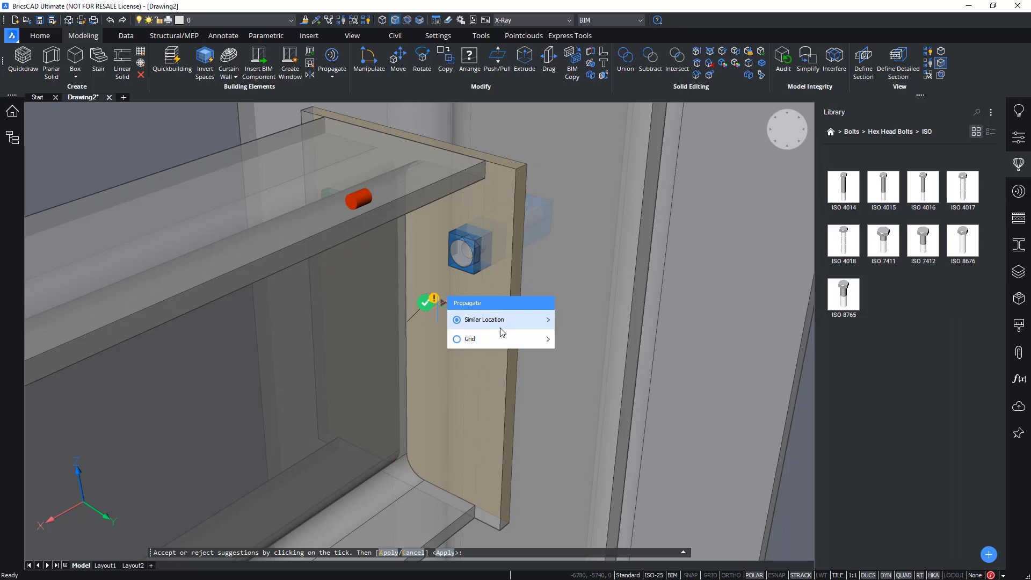
left_click(475, 341)
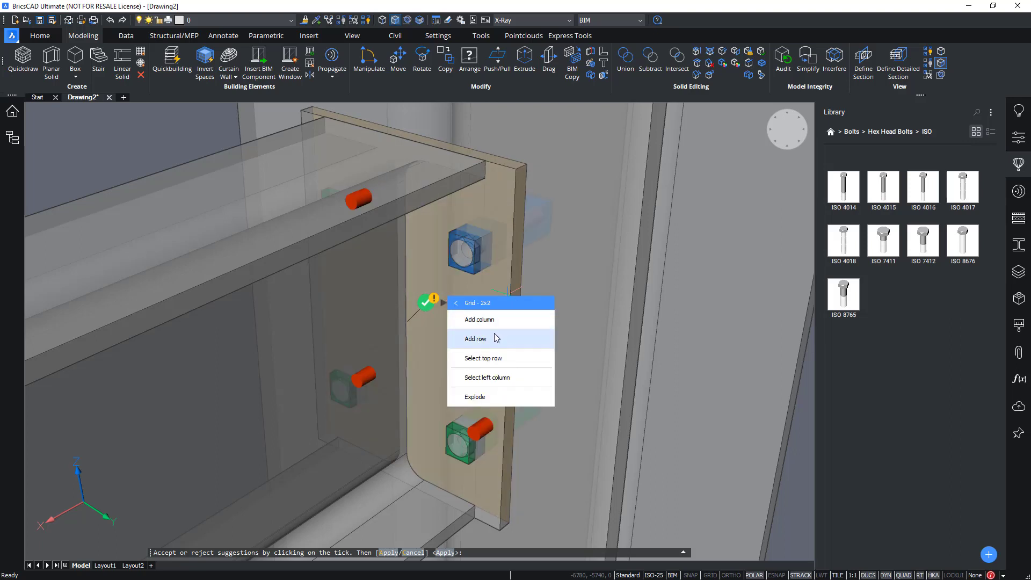
left_click(495, 339)
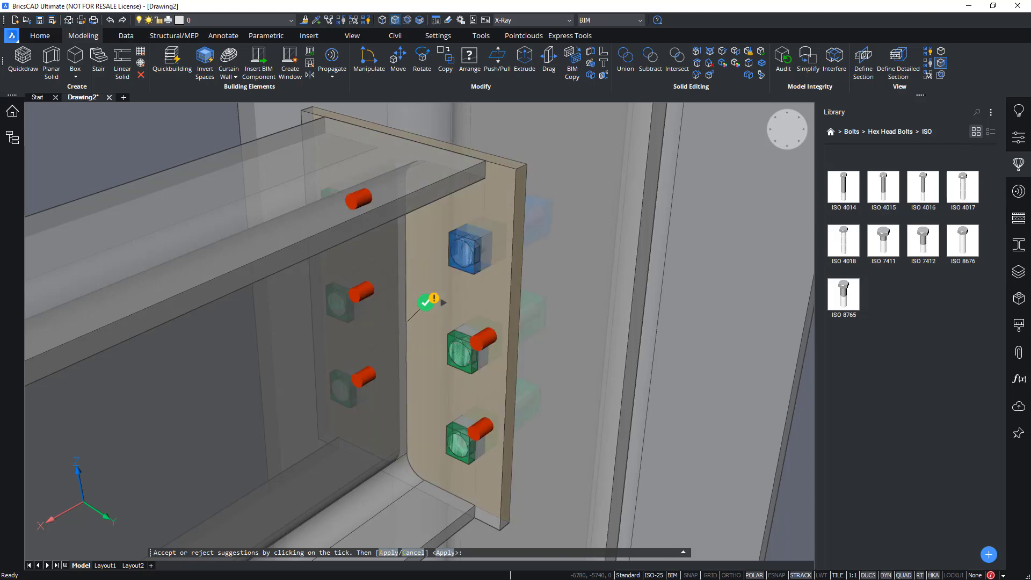
middle_click_drag(495, 339, 574, 269, "shift")
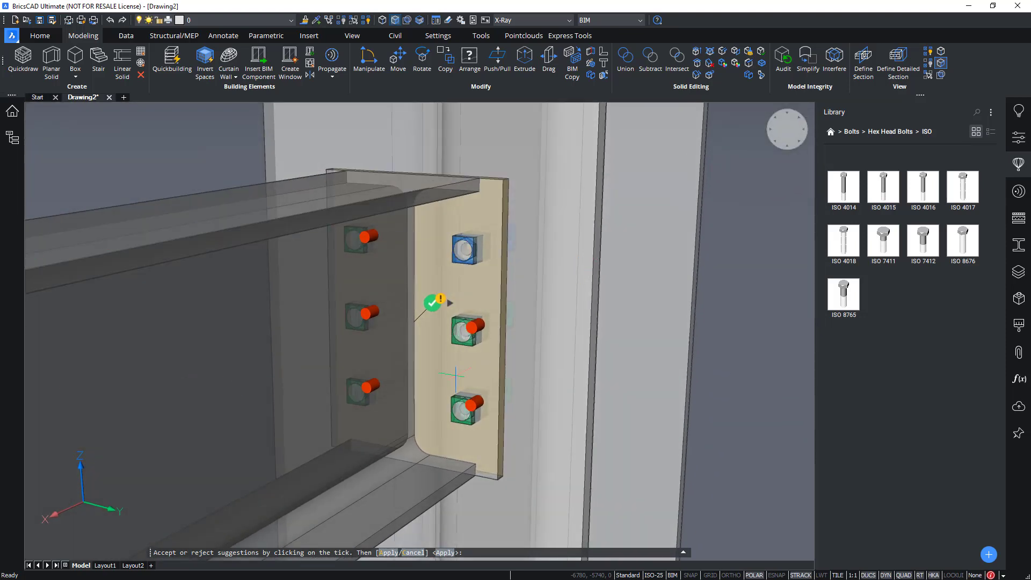
key("Return")
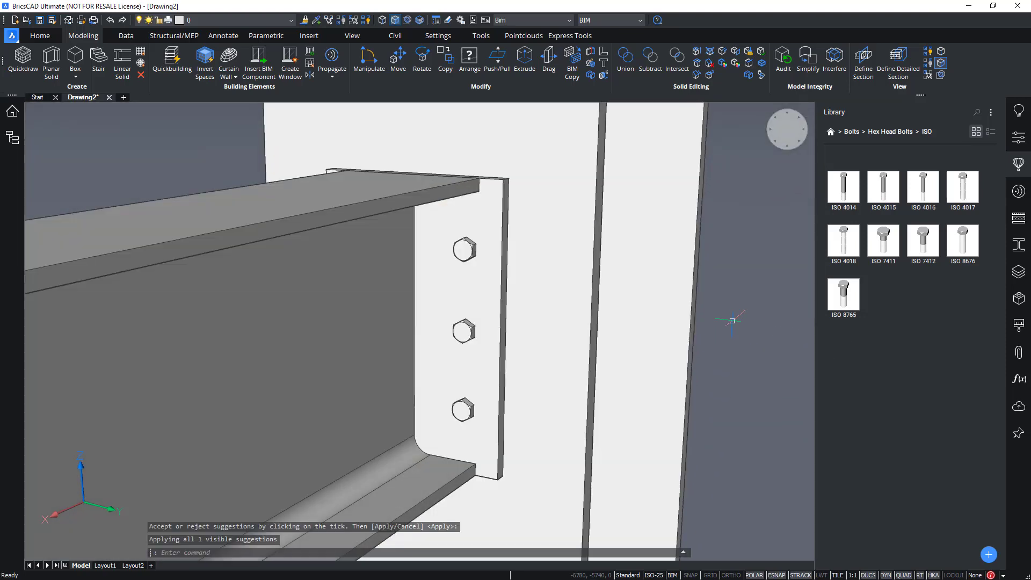
Extrude the end plate's bottom face 15 mm downward as a separate solid against the column
middle_click_drag(735, 317, 756, 333, "shift")
scroll(756, 334, "up", 4)
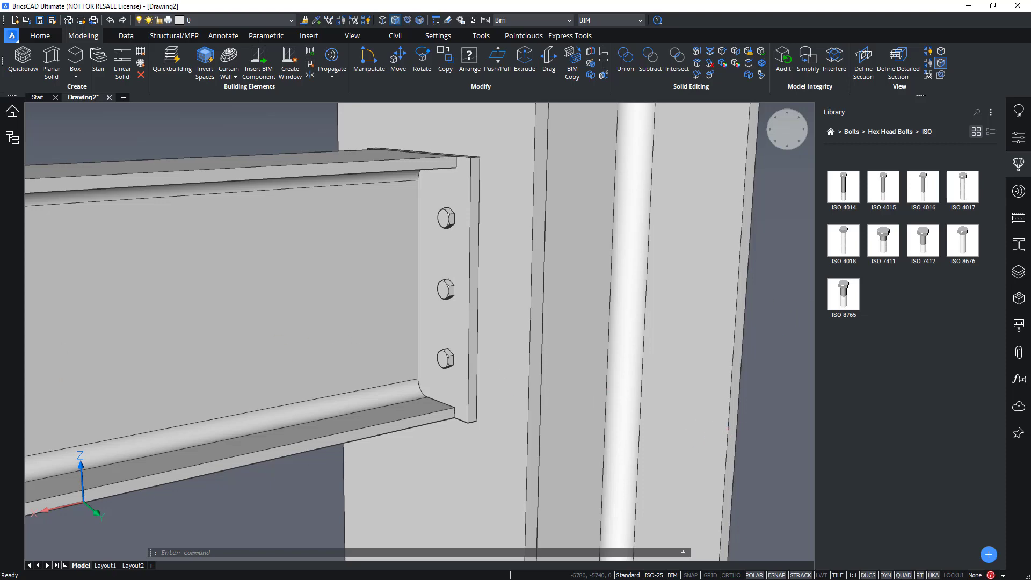
middle_click_drag(793, 303, 491, 322, "shift")
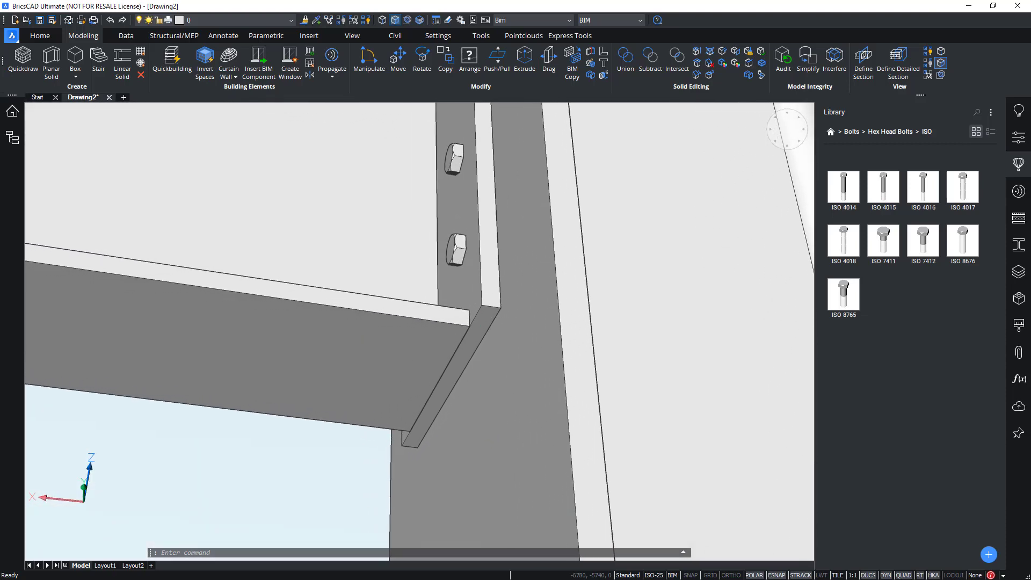
mouse_move(509, 321)
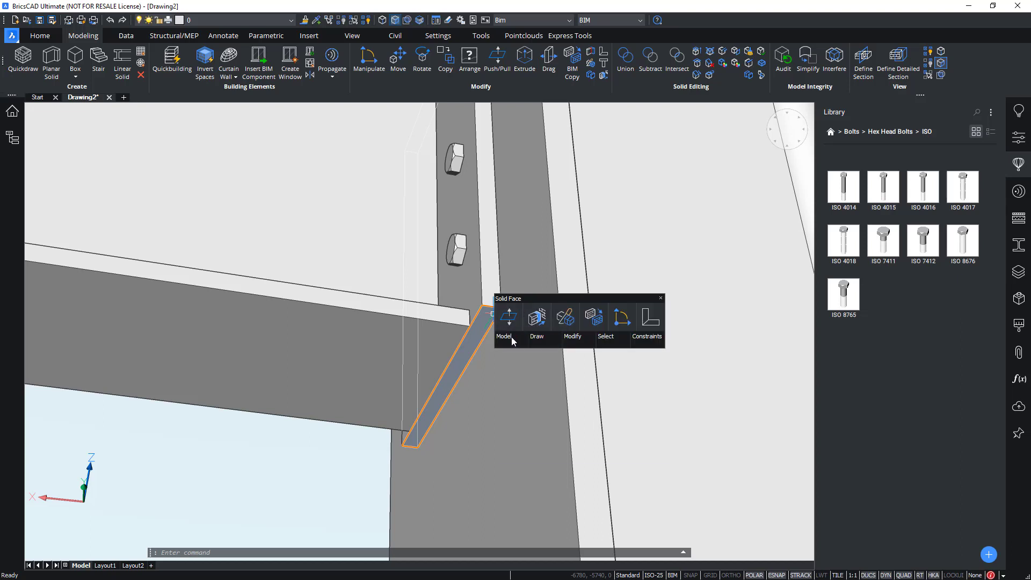
left_click(593, 390)
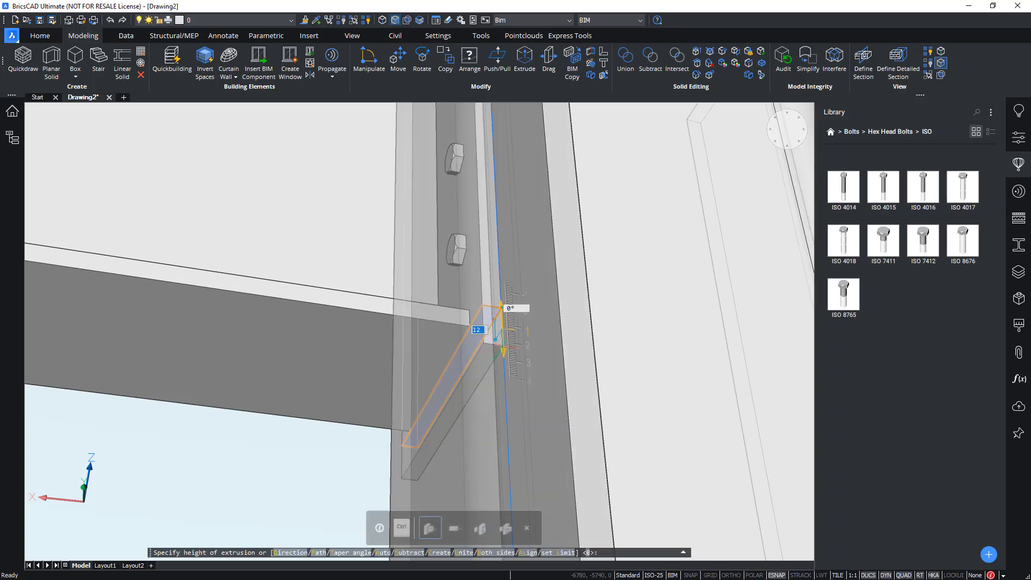
type("15")
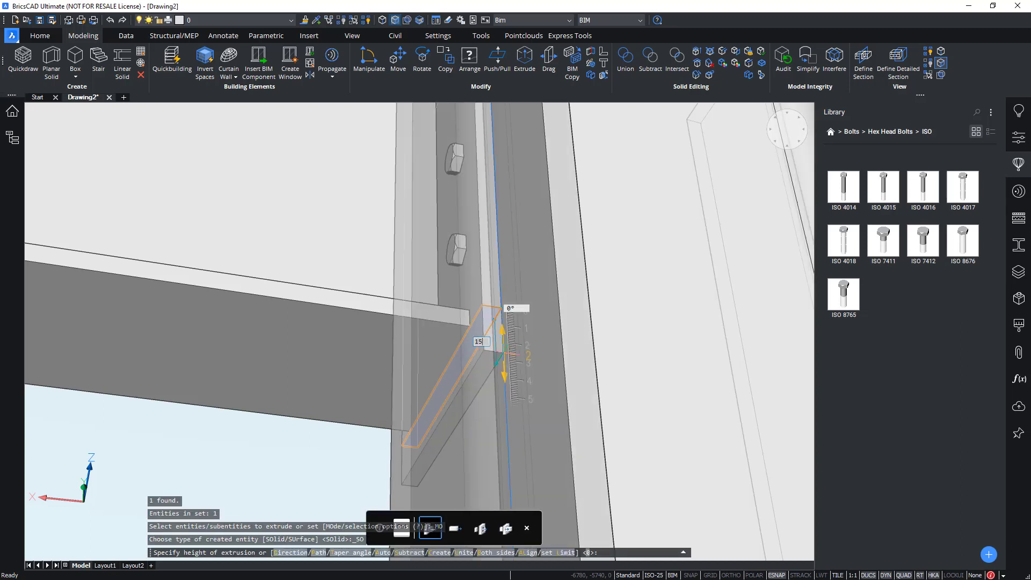
key("Return")
Use Push/Pull to extend the new bottom block 40 mm under the beam's lower flange to form a support
middle_click_drag(503, 353, 495, 344, "shift")
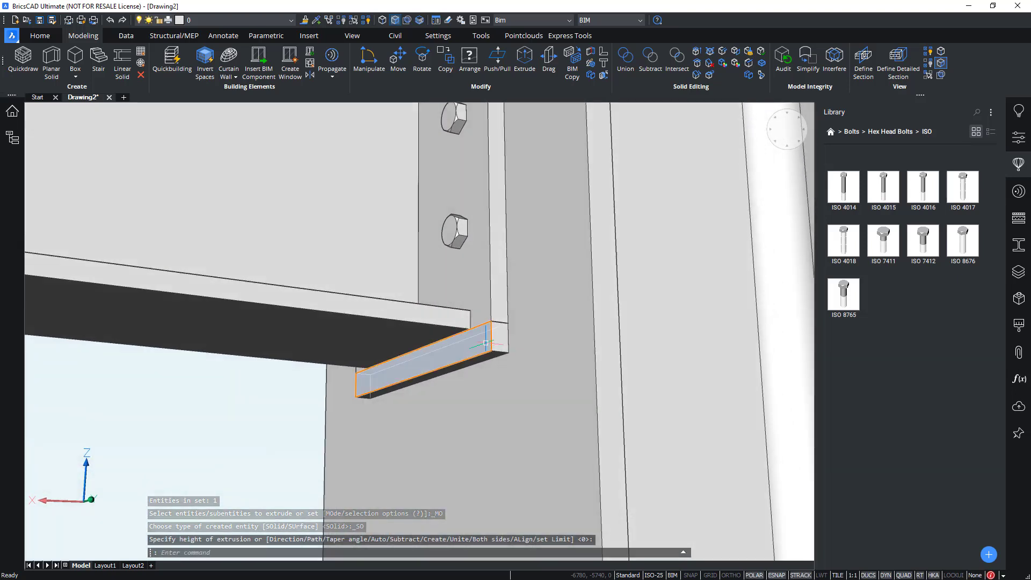
mouse_move(496, 342)
left_click(525, 352)
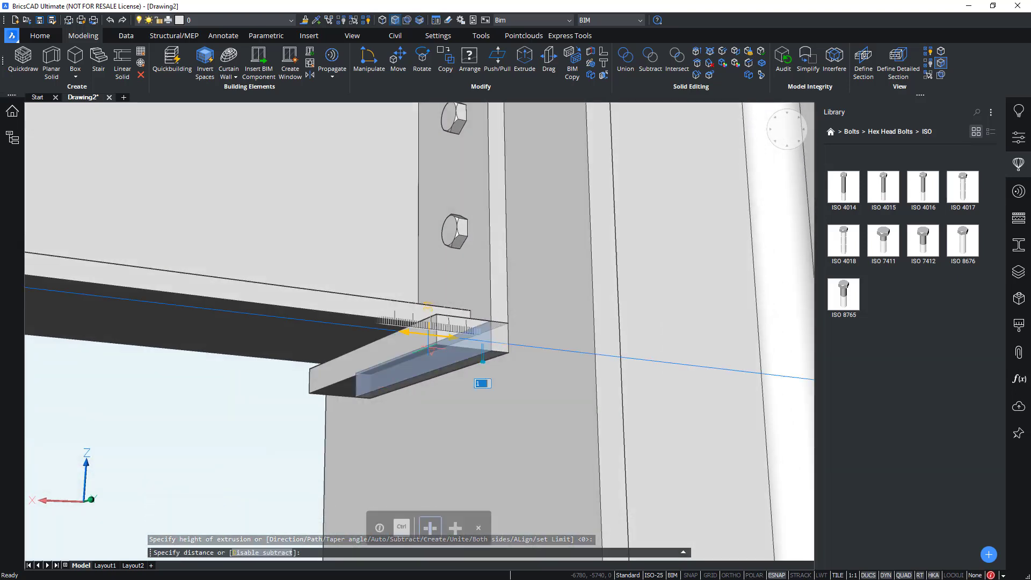
type("40")
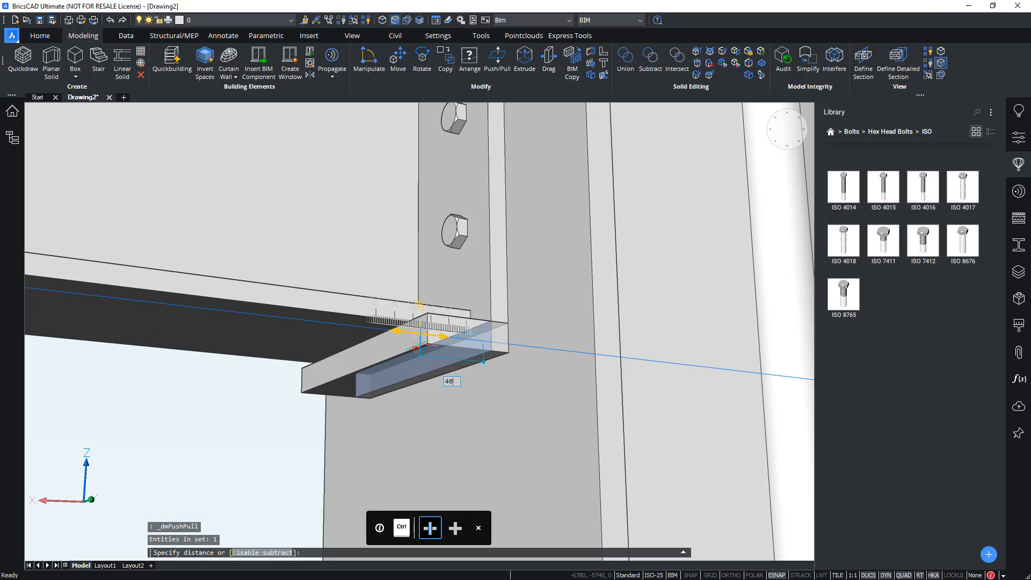
key("Return")
middle_click_drag(468, 318, 481, 338, "shift")
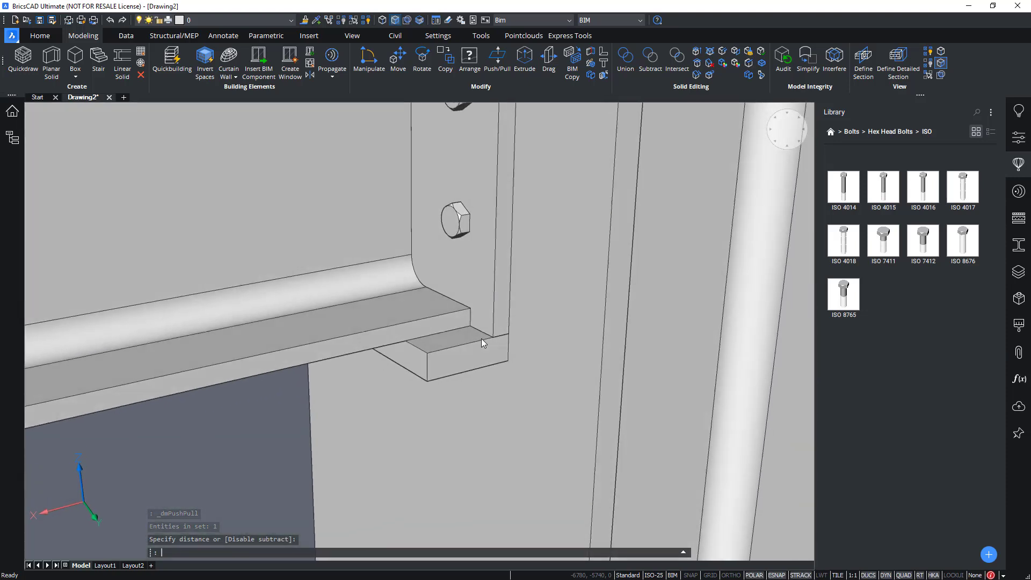
scroll(482, 334, "down", 5)
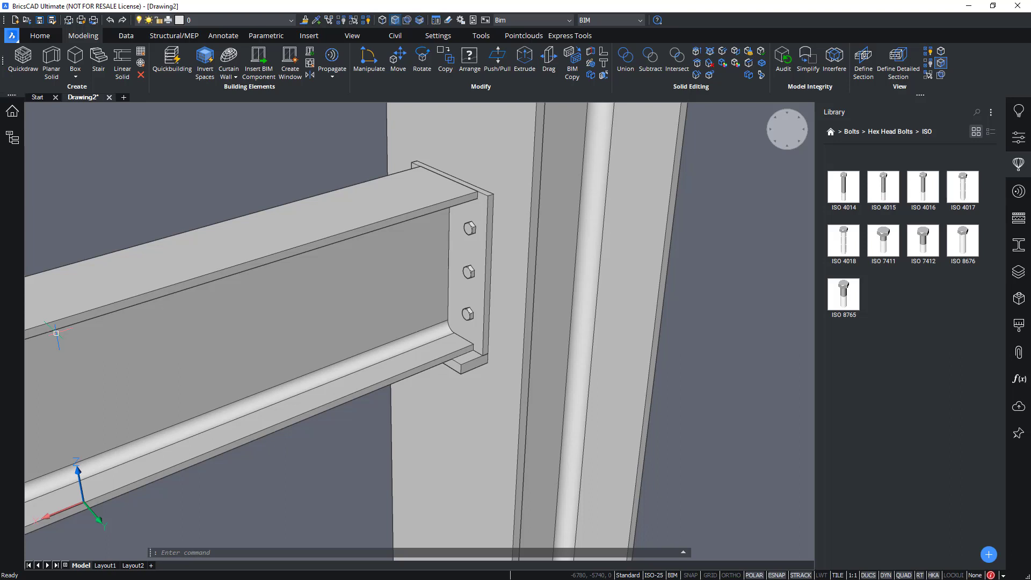
Close the bolt library to free the model area around the connection
scroll(449, 329, "up", 3)
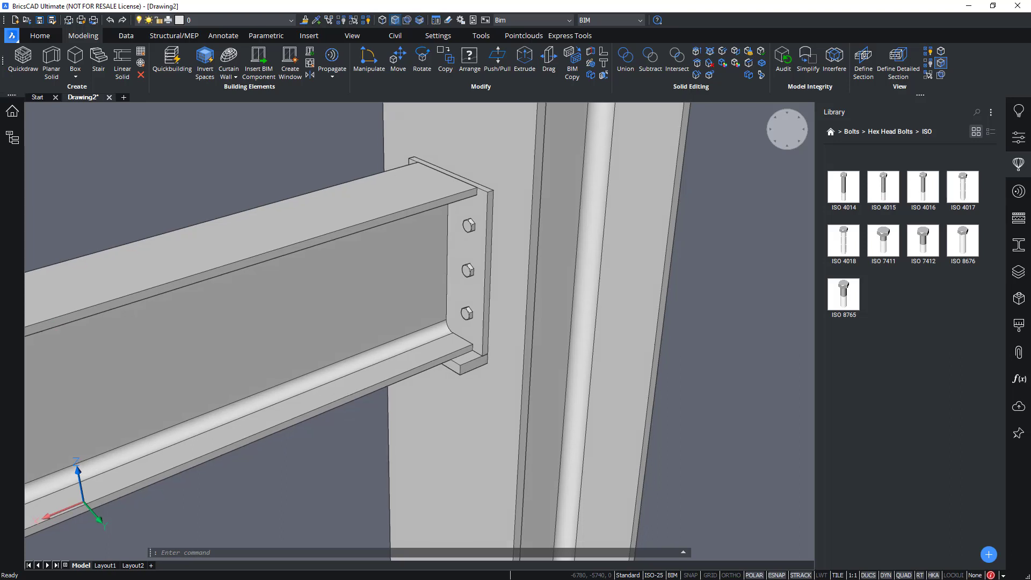
left_click(1019, 164)
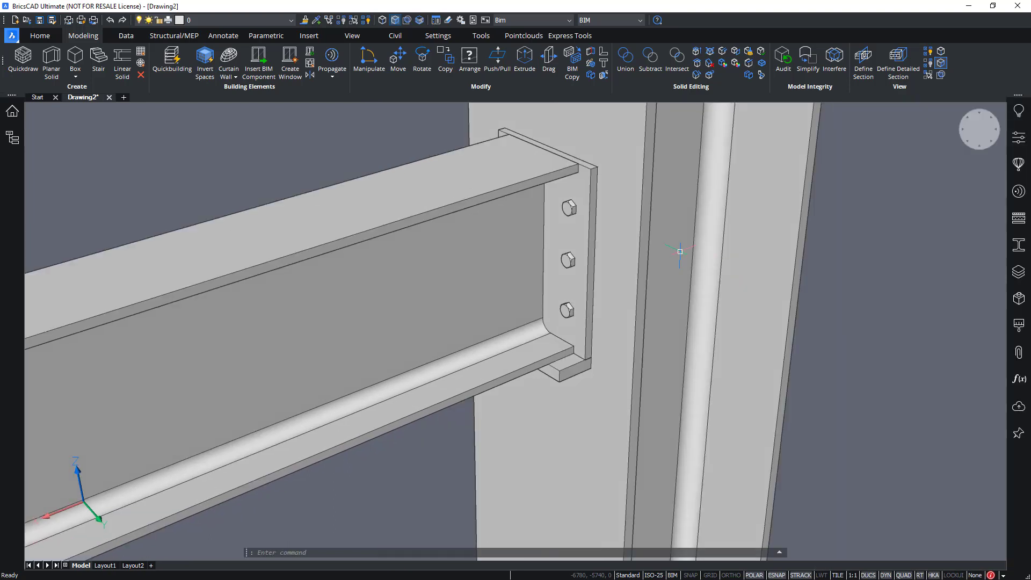
scroll(642, 240, "up", 2)
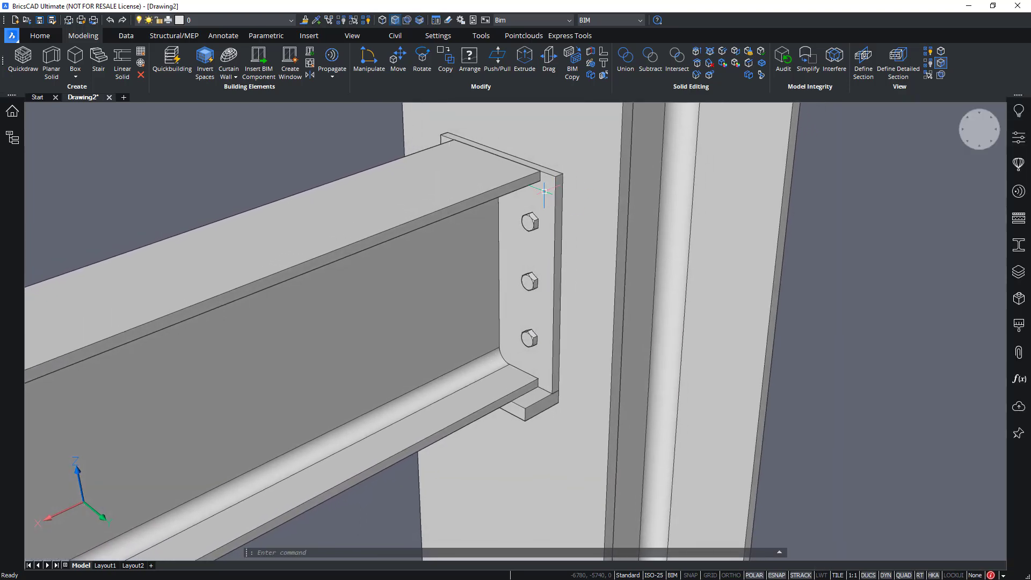
Classify the end plate and the support block together as Plate under Building Structure Elements
left_click(531, 196)
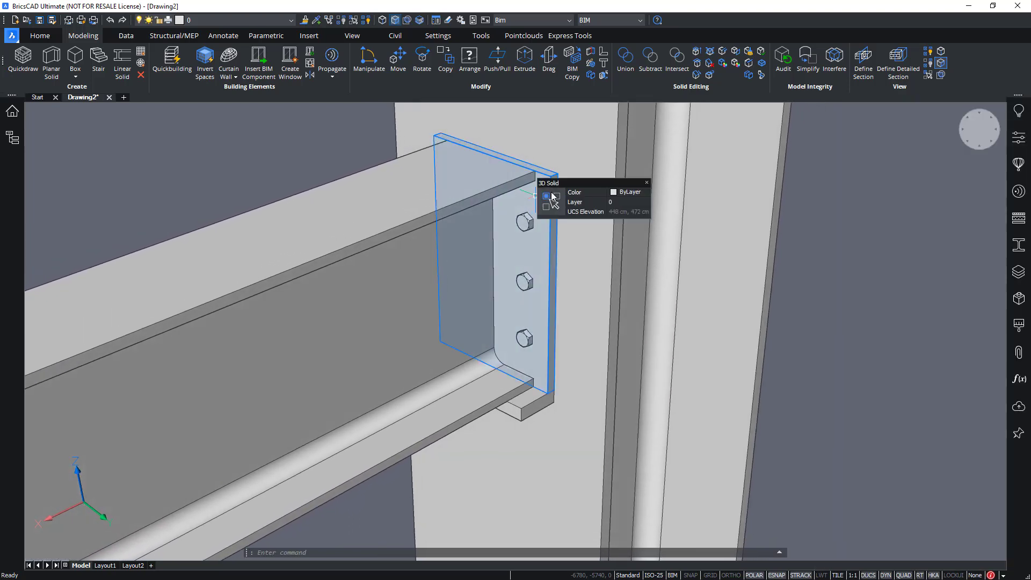
left_click(524, 201)
left_click(1019, 137)
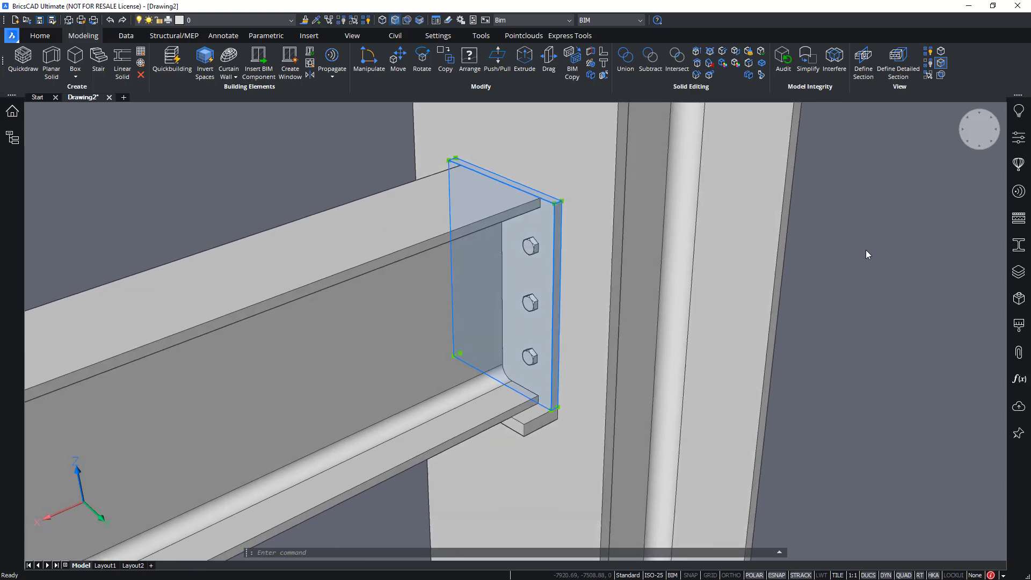
left_click(394, 20)
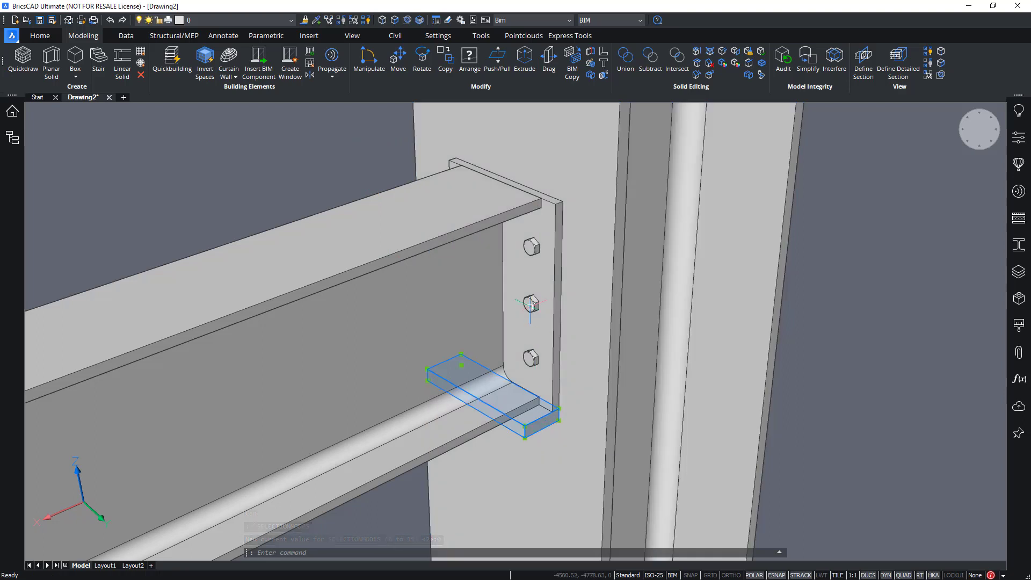
left_click(539, 429)
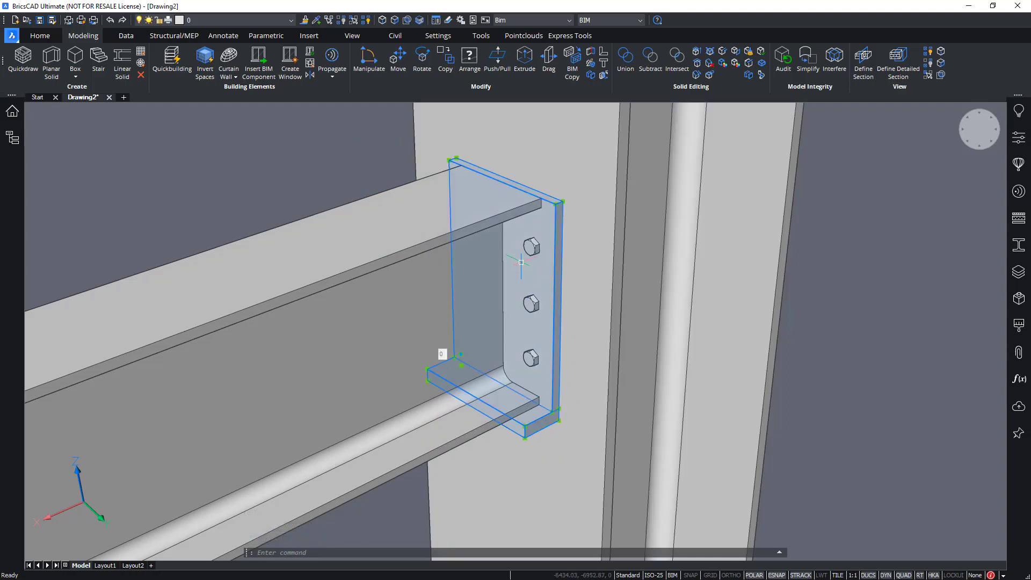
mouse_move(522, 265)
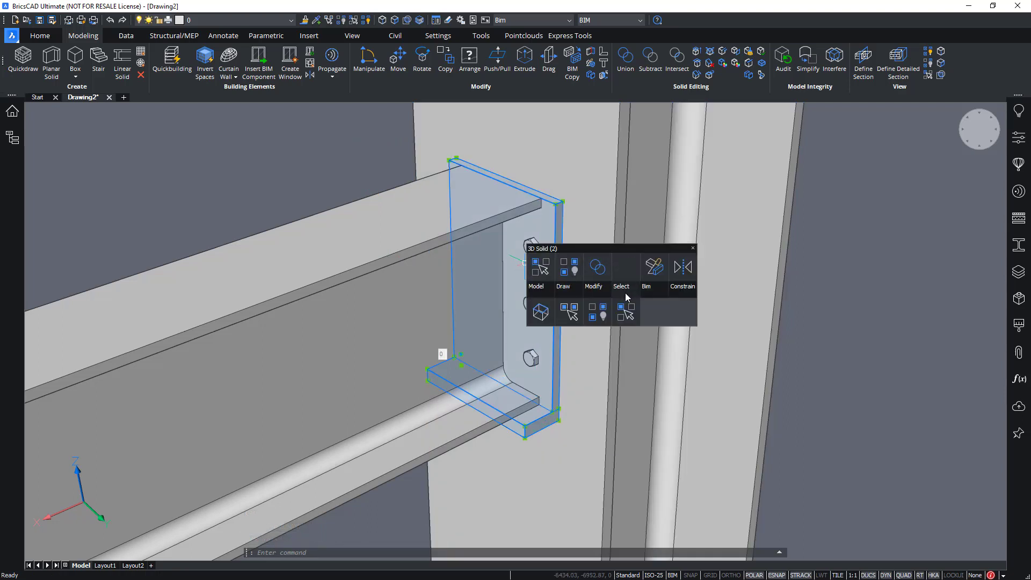
mouse_move(656, 296)
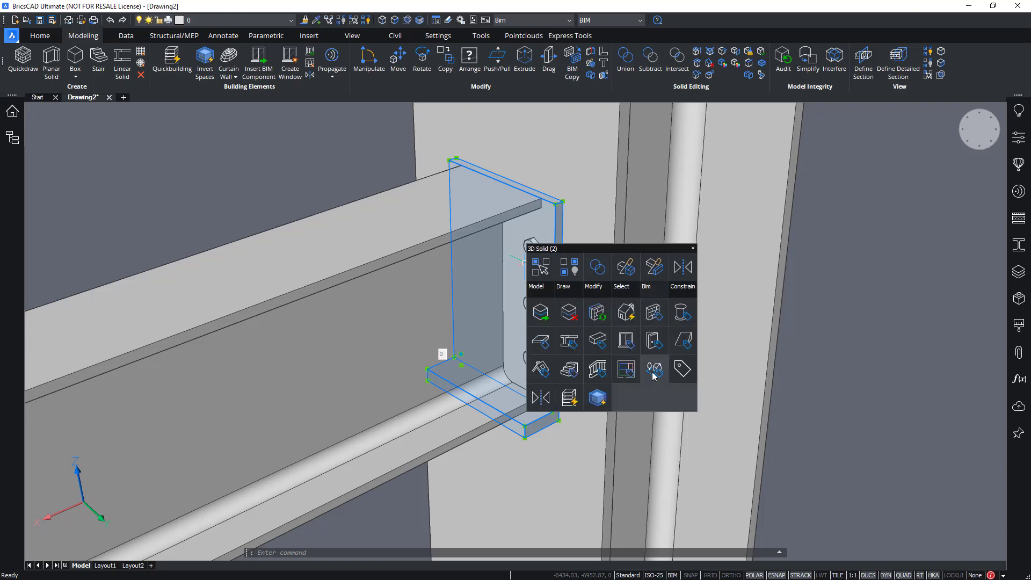
left_click(683, 370)
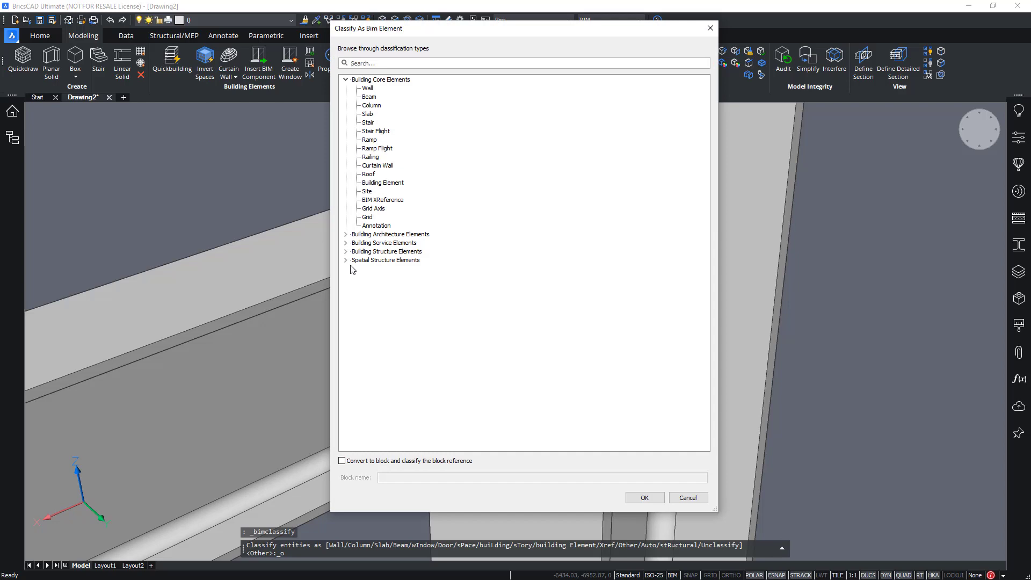
left_click(347, 253)
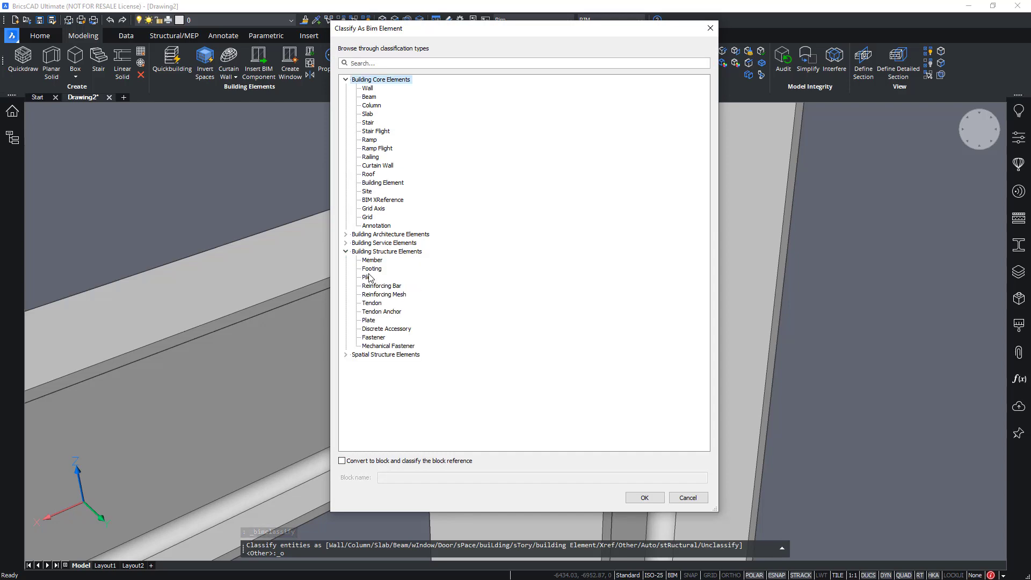
left_click(369, 321)
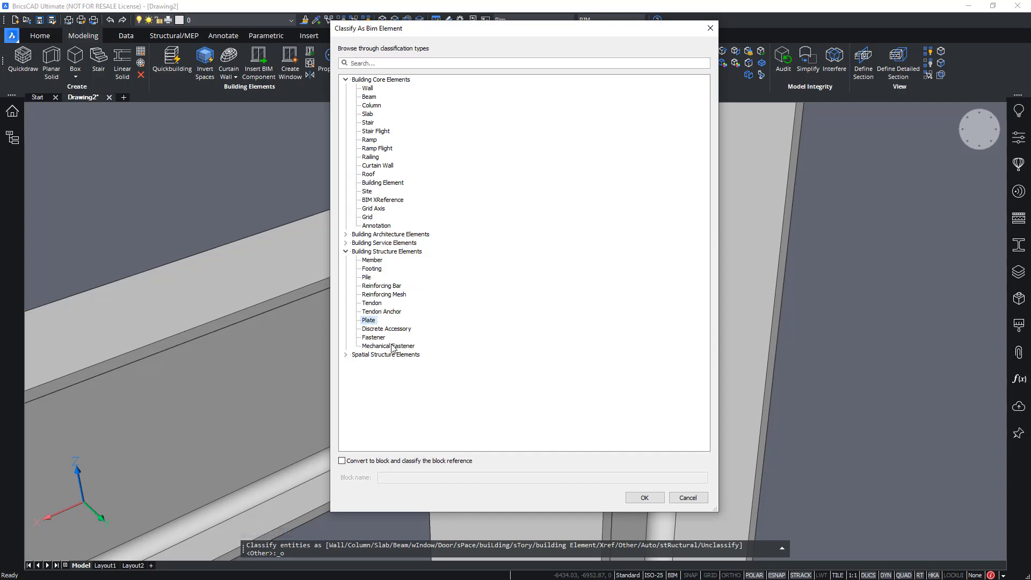
left_click(644, 498)
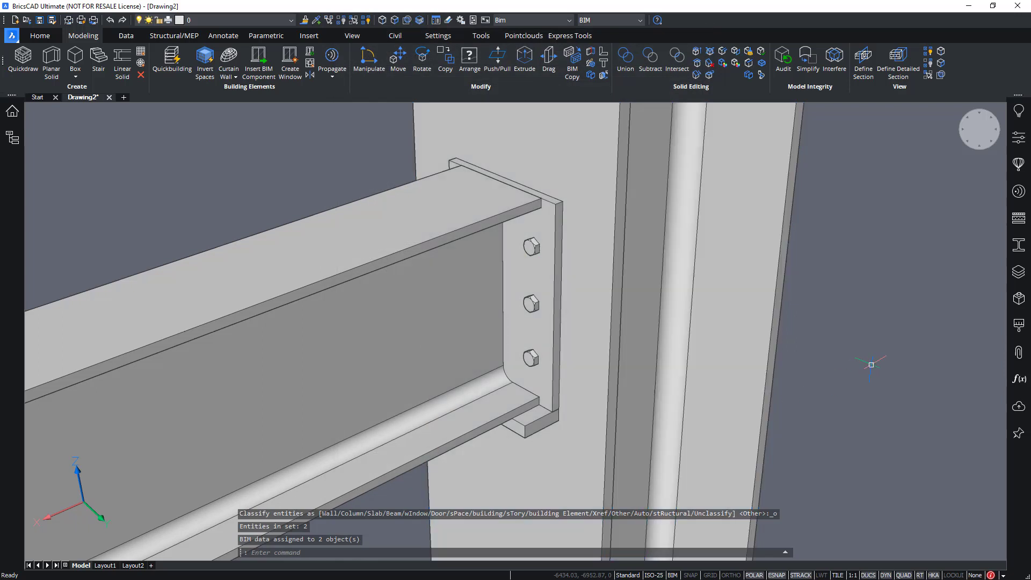
Select the connection's six bolts together and classify them as Mechanical Fastener
left_click(342, 127)
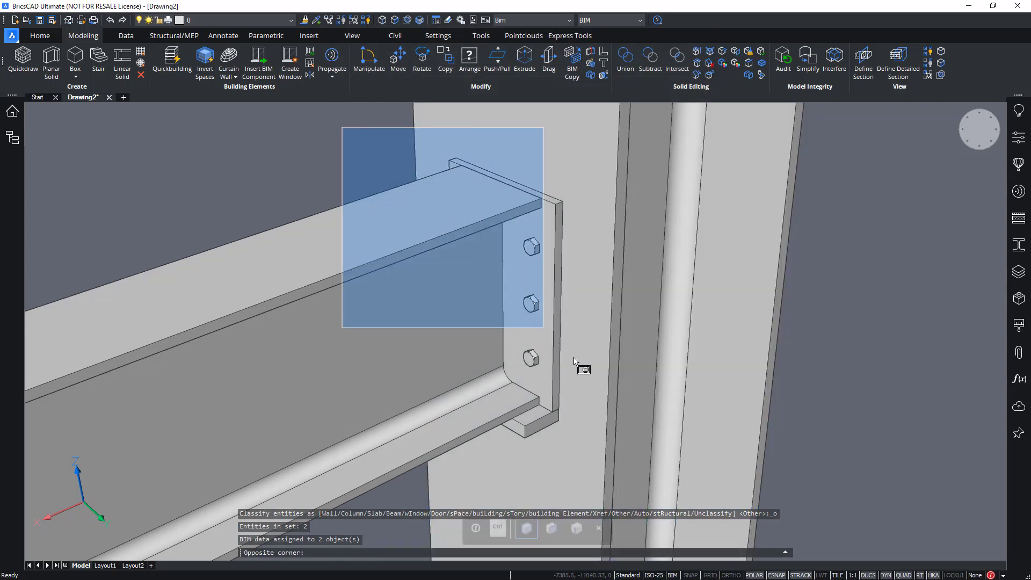
left_click(598, 385)
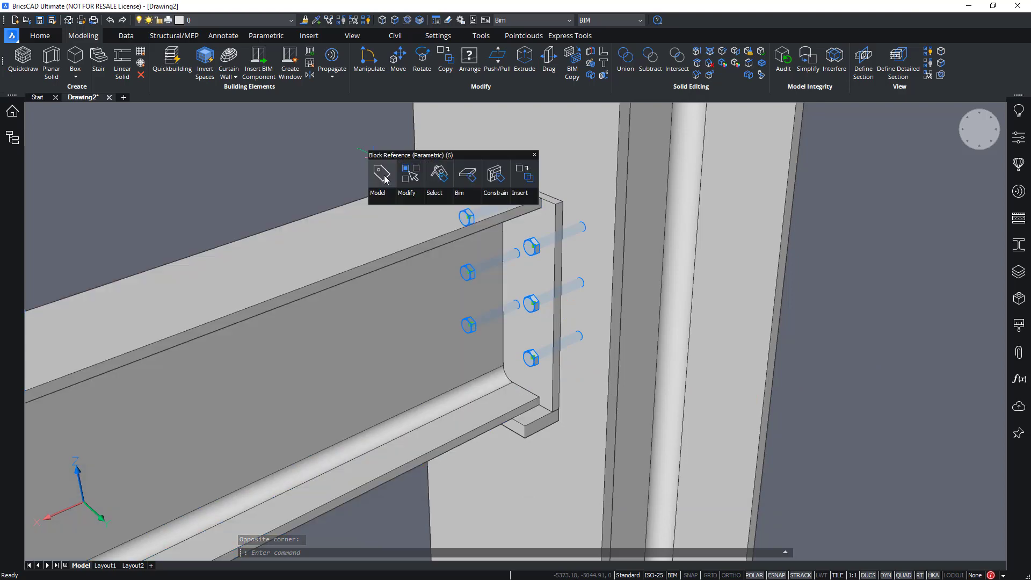
left_click(381, 174)
left_click(346, 252)
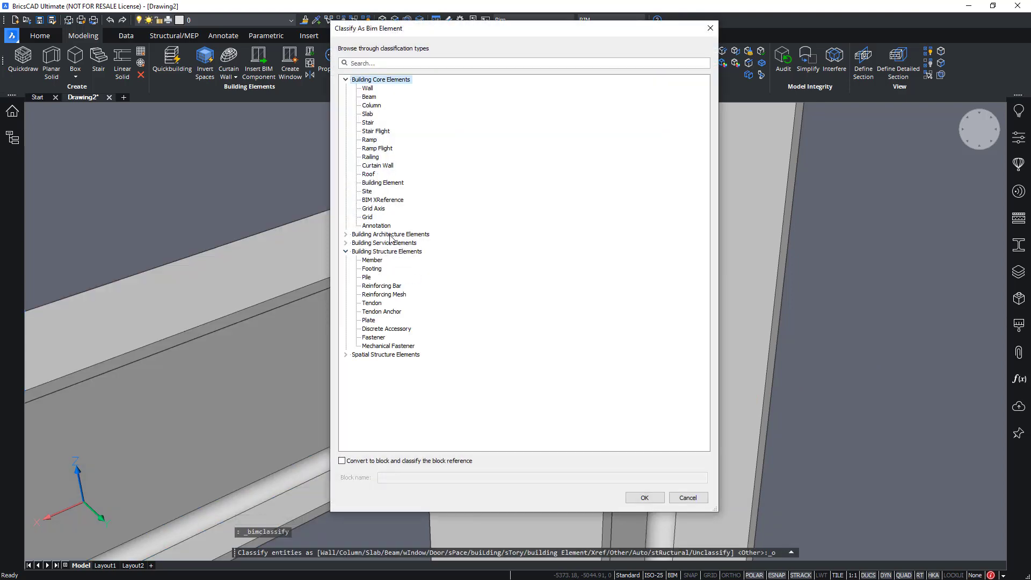
left_click(377, 346)
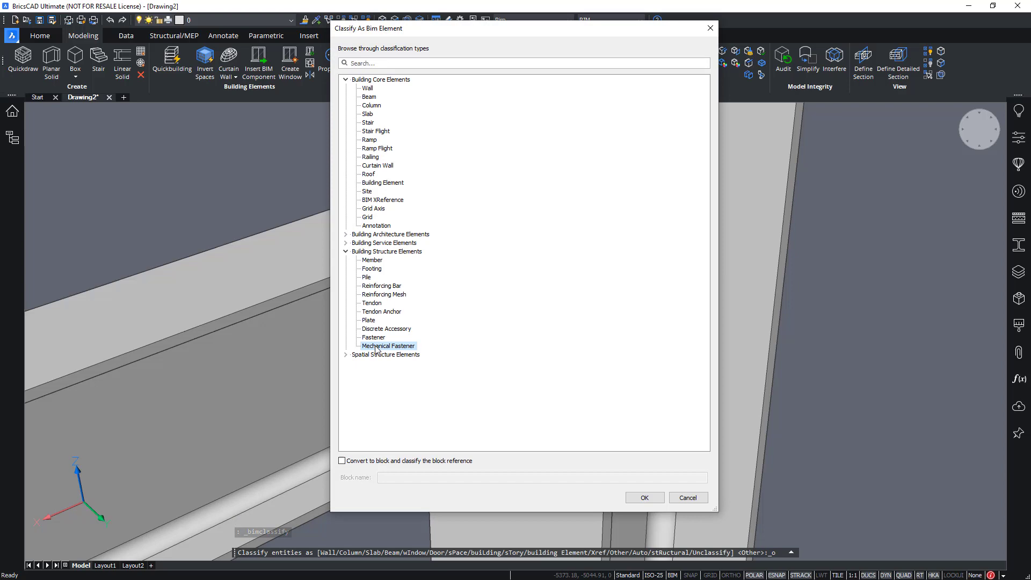
left_click(644, 499)
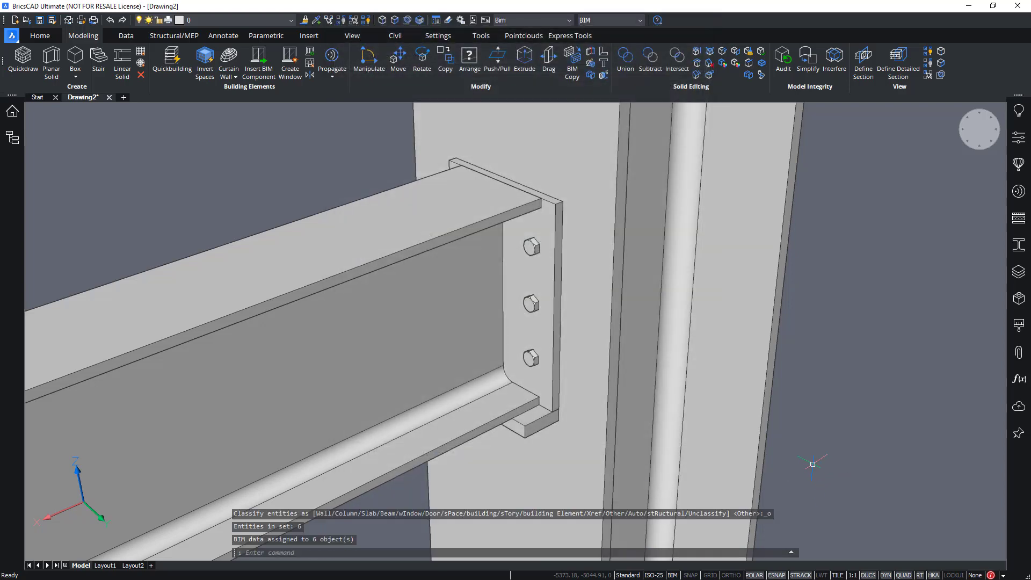
Select the end plate, support block and all bolts, and choose Building Element as their BIM classification
middle_click_drag(557, 263, 499, 236, "shift")
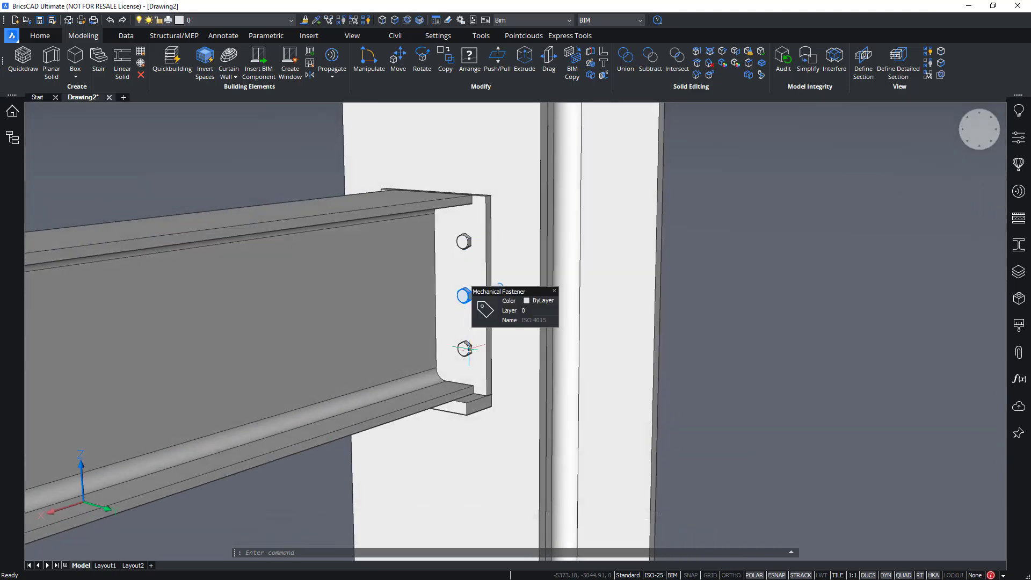
scroll(761, 301, "down", 2)
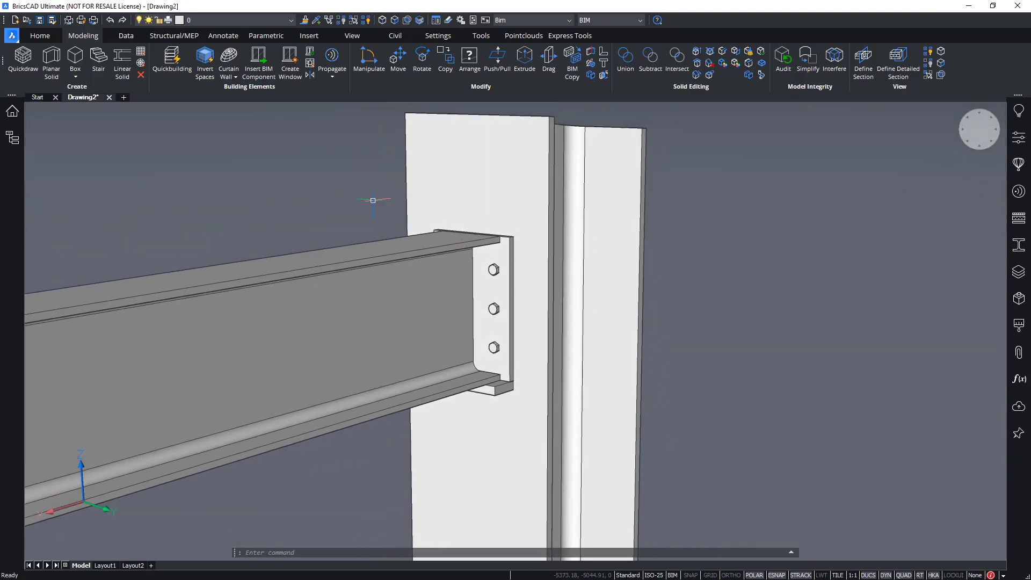
left_click(353, 196)
left_click(610, 427)
middle_click_drag(612, 428, 650, 326, "shift")
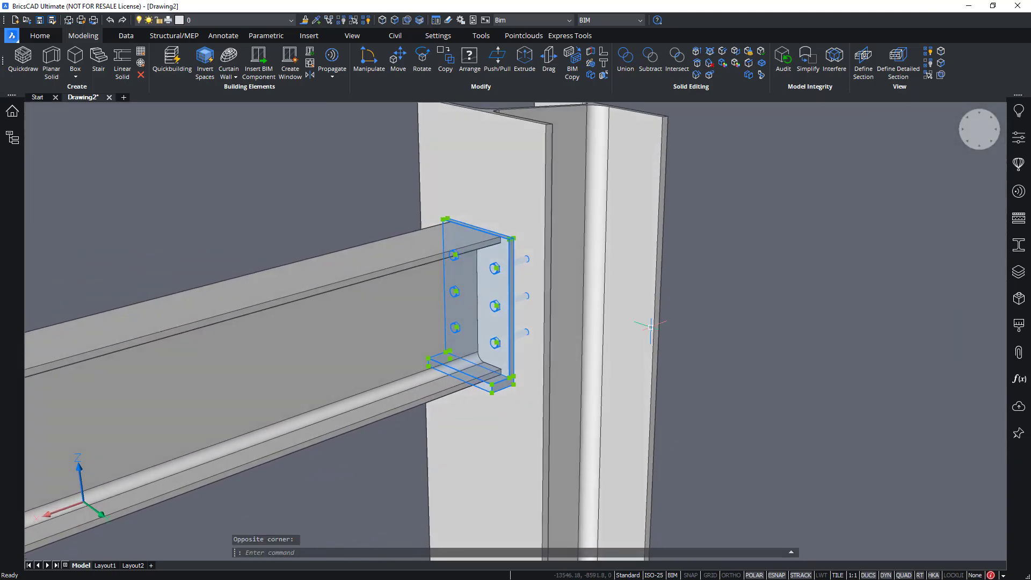
scroll(559, 255, "up", 1)
scroll(800, 297, "up", 2)
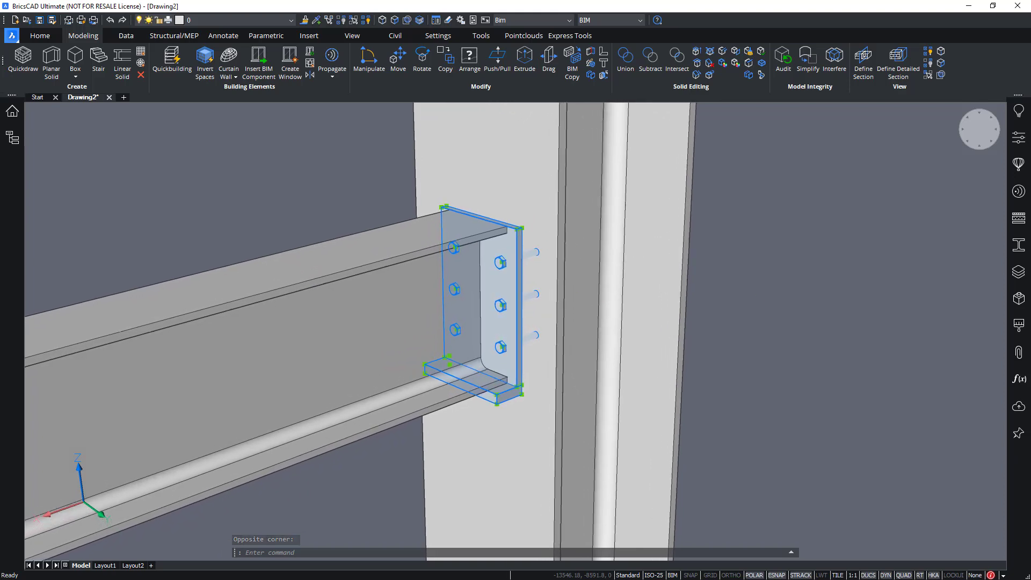
middle_click_drag(579, 224, 603, 231, "shift")
right_click(323, 169)
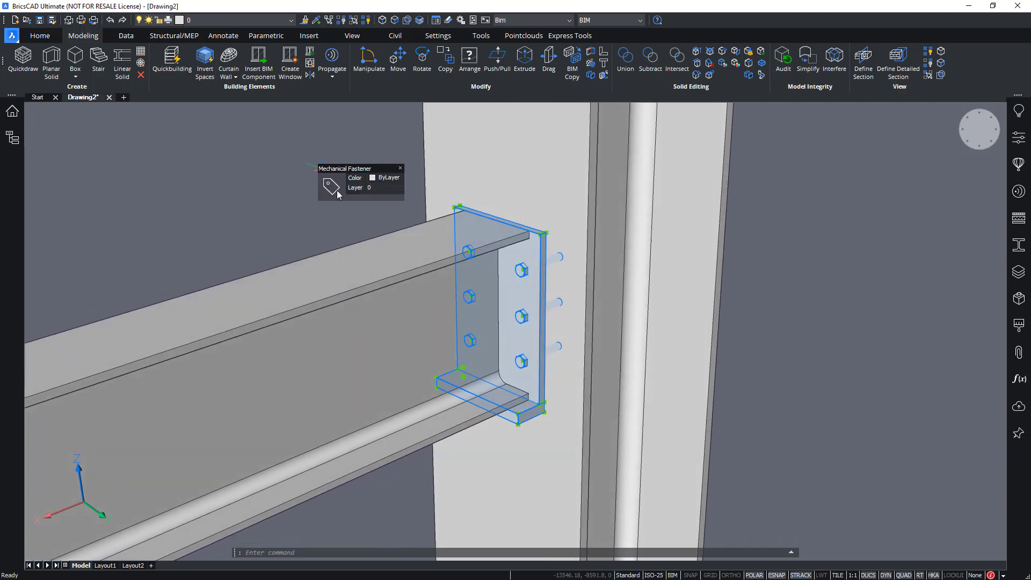
left_click(331, 192)
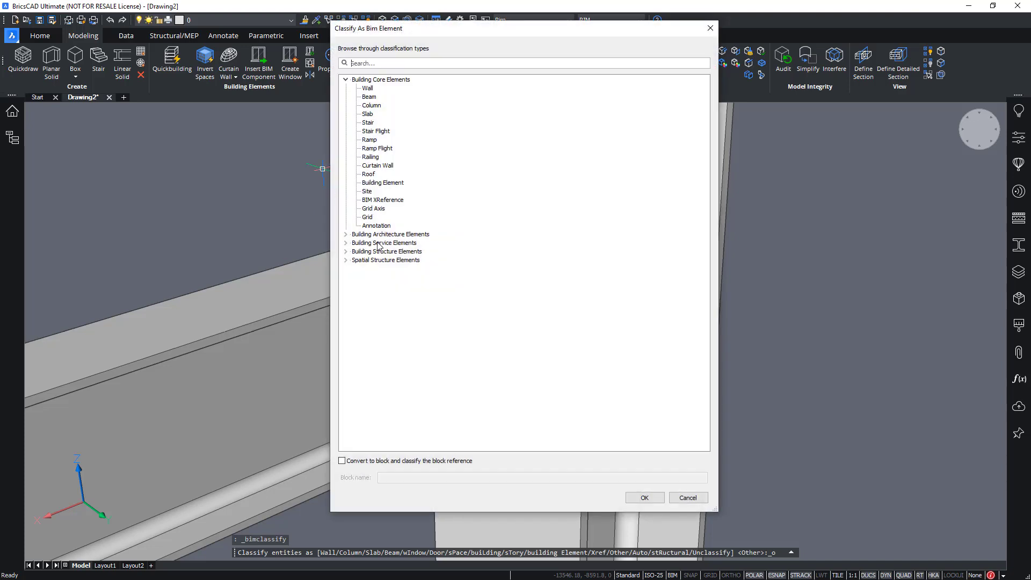
left_click(346, 252)
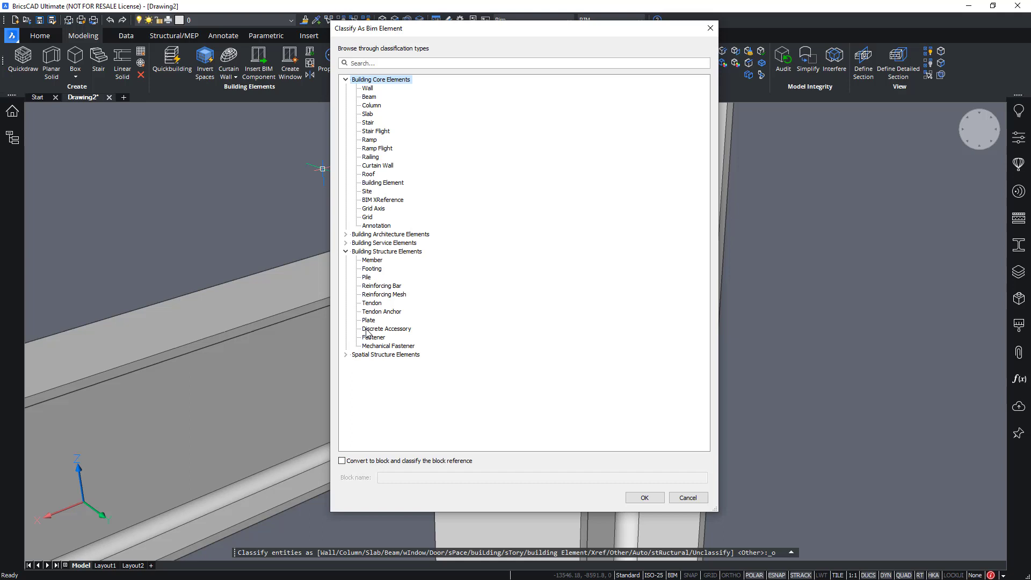
left_click(384, 184)
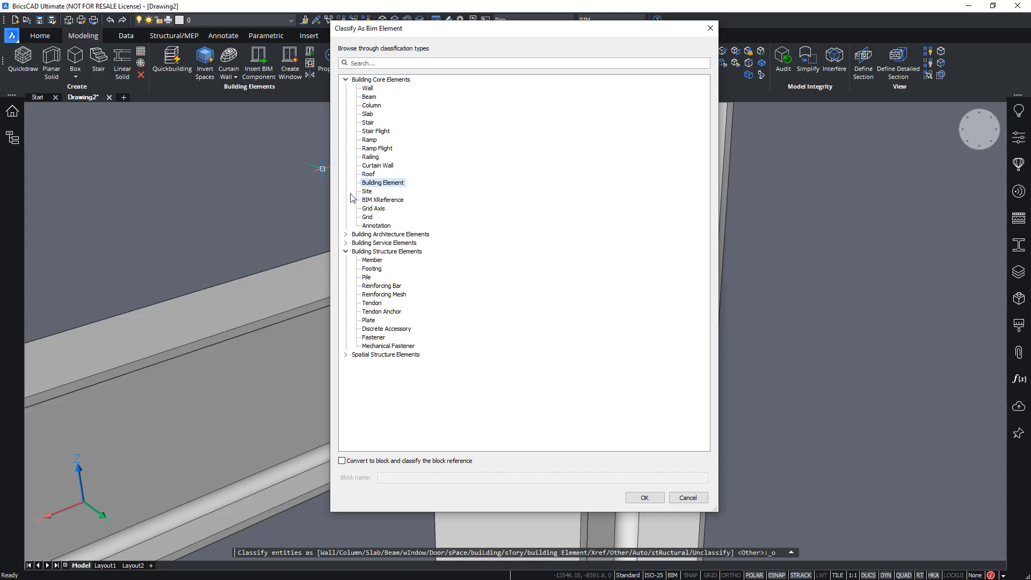
left_click(346, 252)
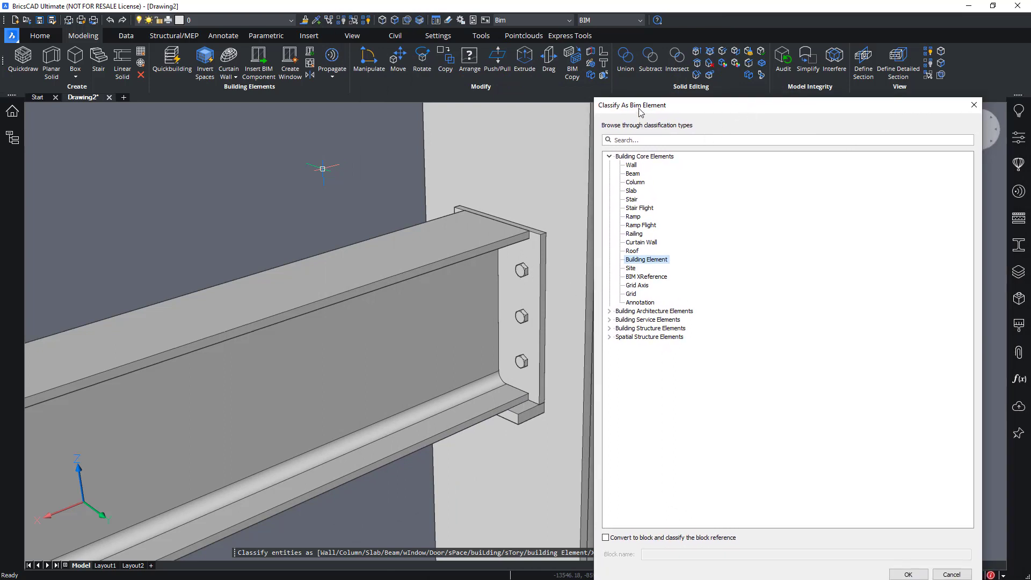
Convert the selected parts to a block named PlateConnection and apply the classification to the block reference
left_click_drag(638, 105, 583, 71)
left_click(549, 502)
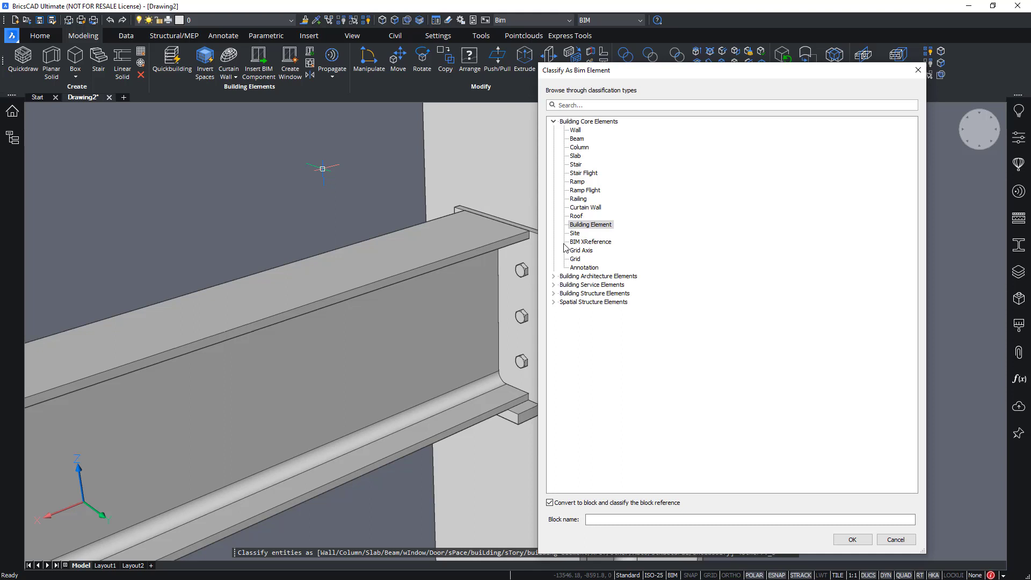
left_click(839, 540)
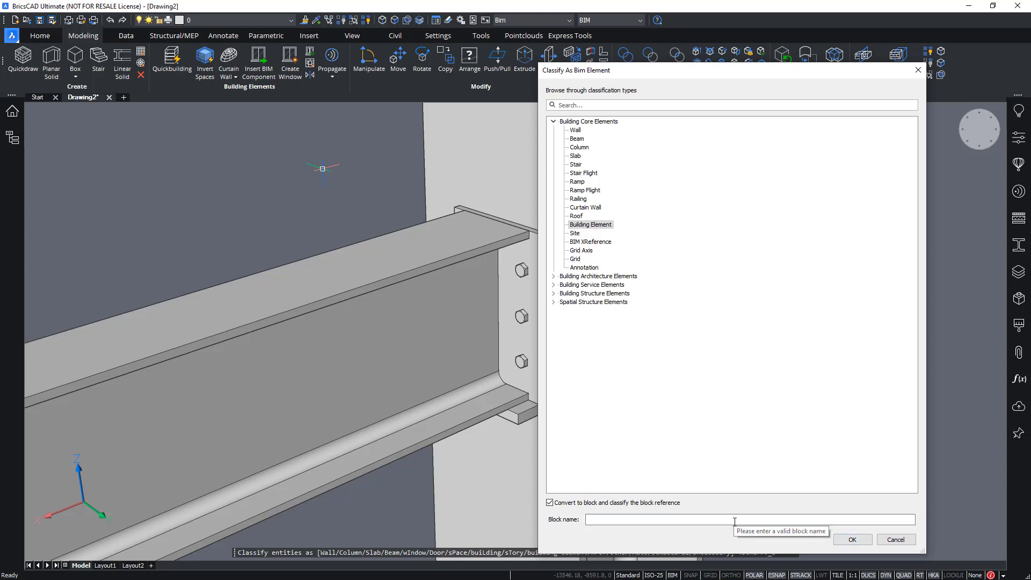
type("PlateConnection")
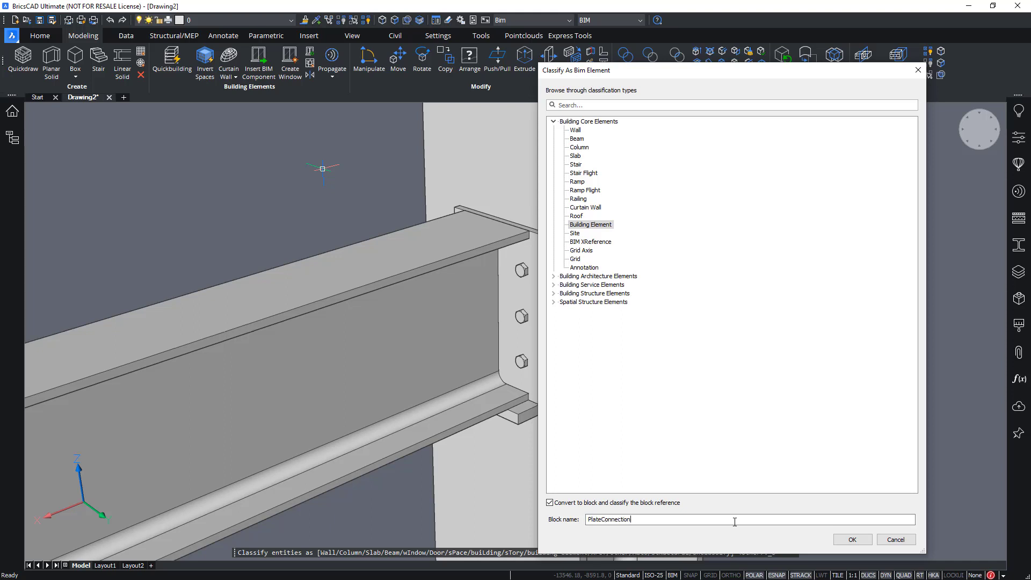
left_click(852, 539)
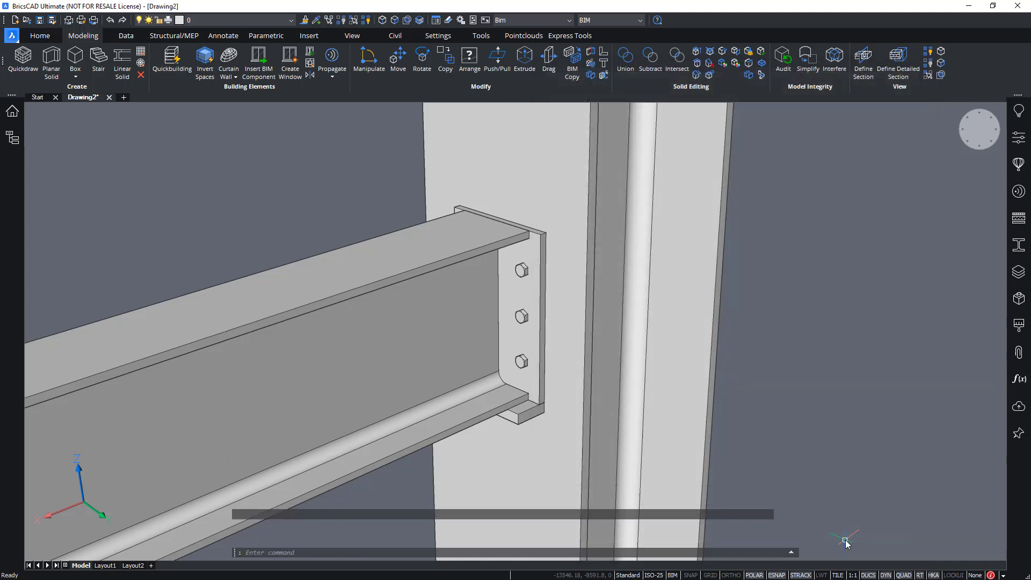
Select the PlateConnection block and display its properties
mouse_move(520, 307)
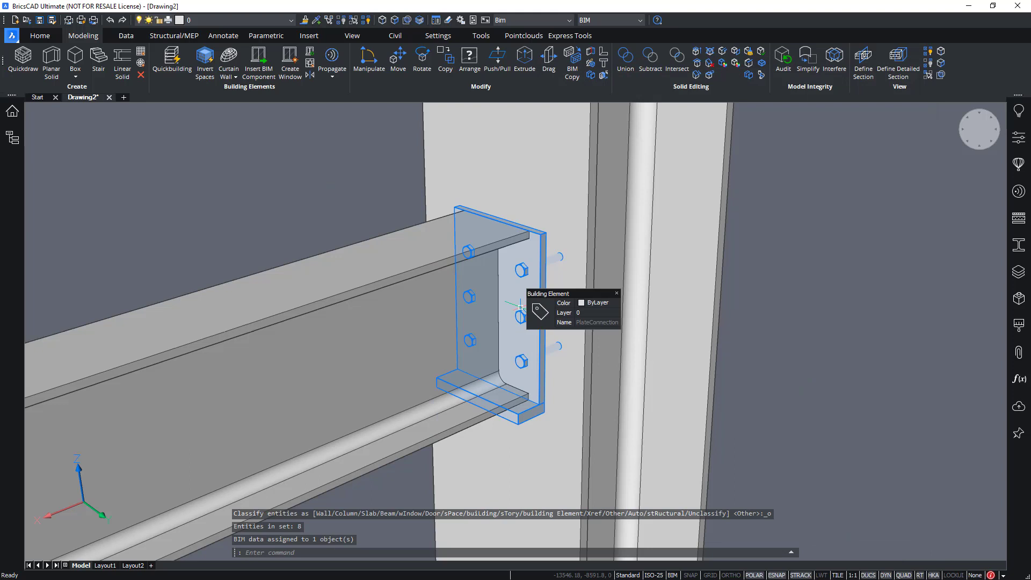
scroll(627, 302, "down", 3)
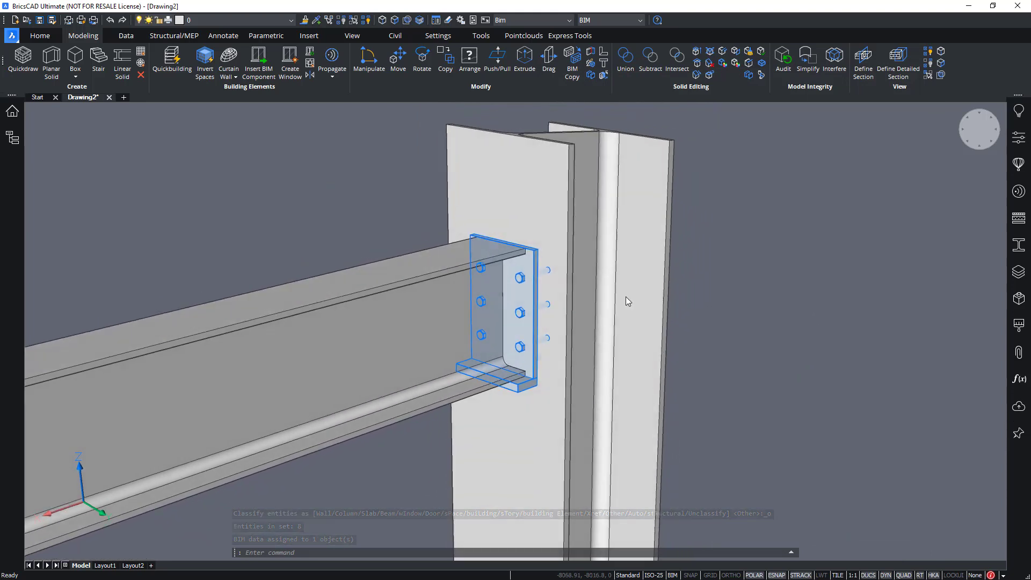
mouse_move(537, 277)
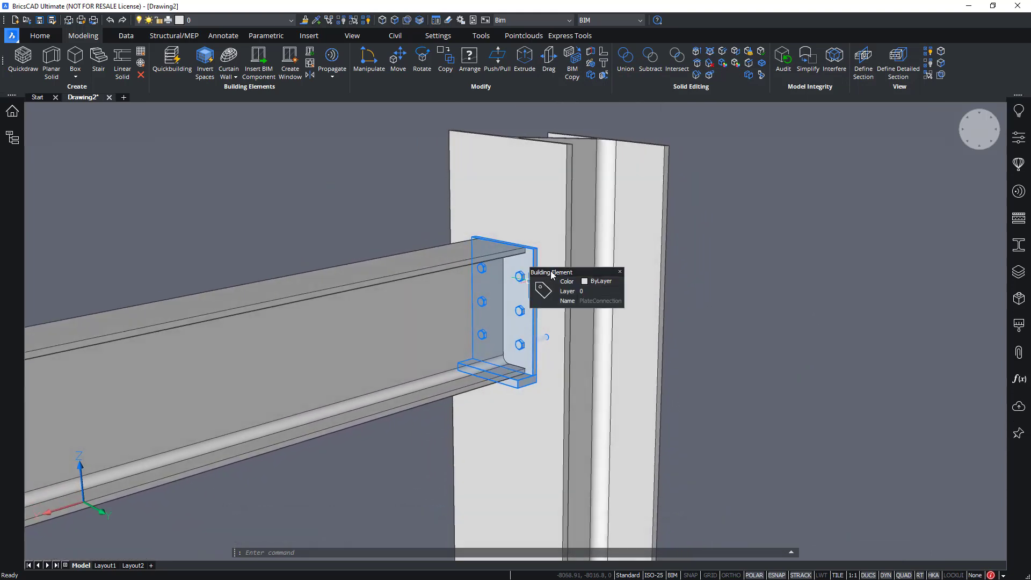
left_click(1018, 137)
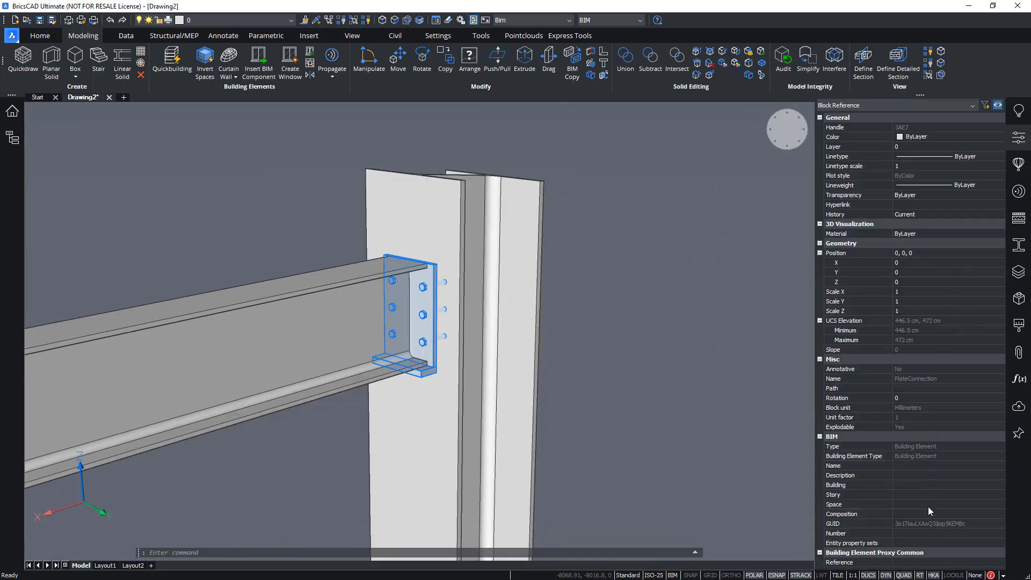
Hide the block's properties and clear the selection of the PlateConnection block at the beam-to-column joint
left_click(1018, 138)
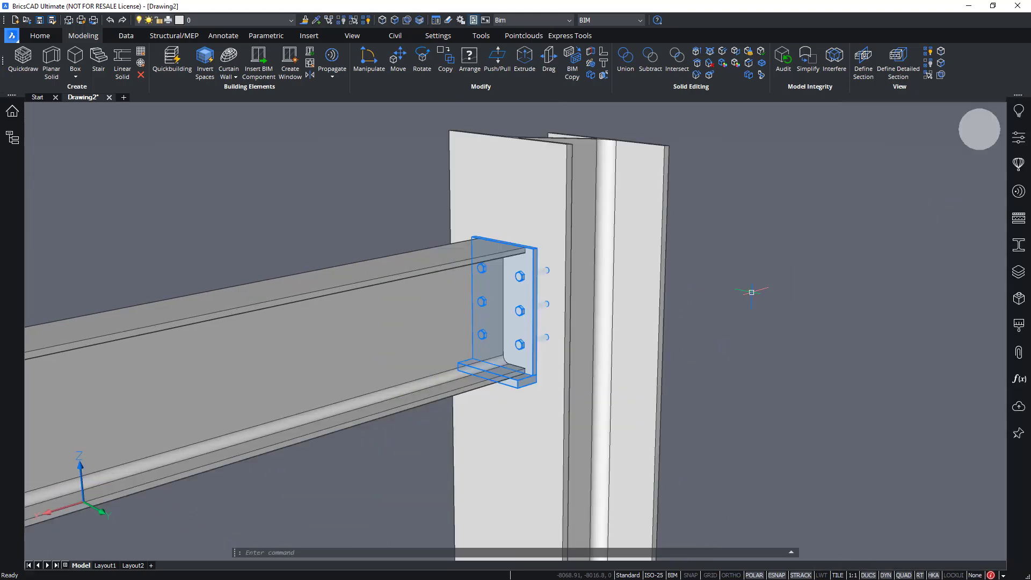
key("Escape")
middle_click_drag(78, 327, 69, 331, "shift")
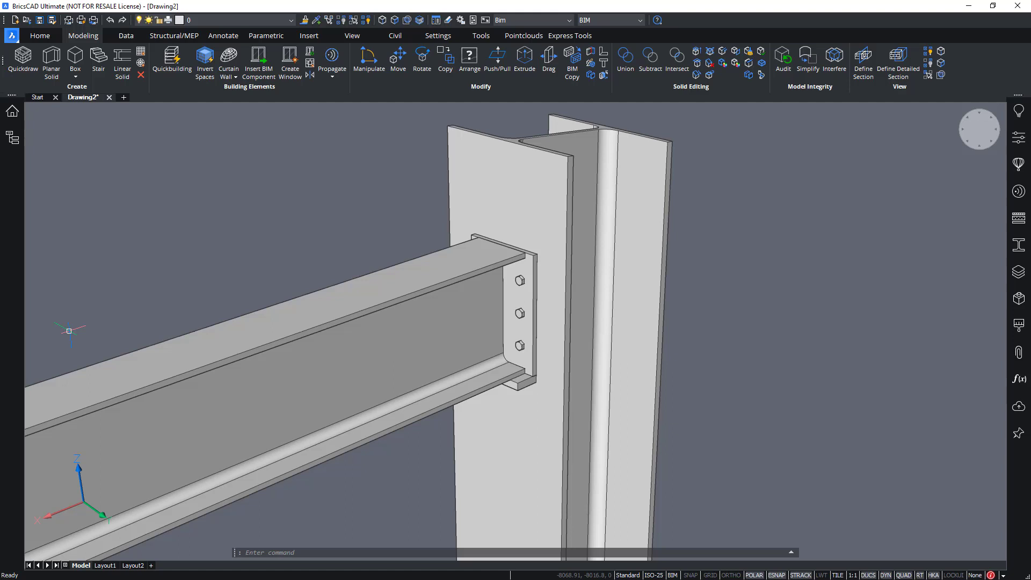
middle_click_drag(810, 227, 483, 177, "shift")
middle_click_drag(749, 356, 797, 221, "shift")
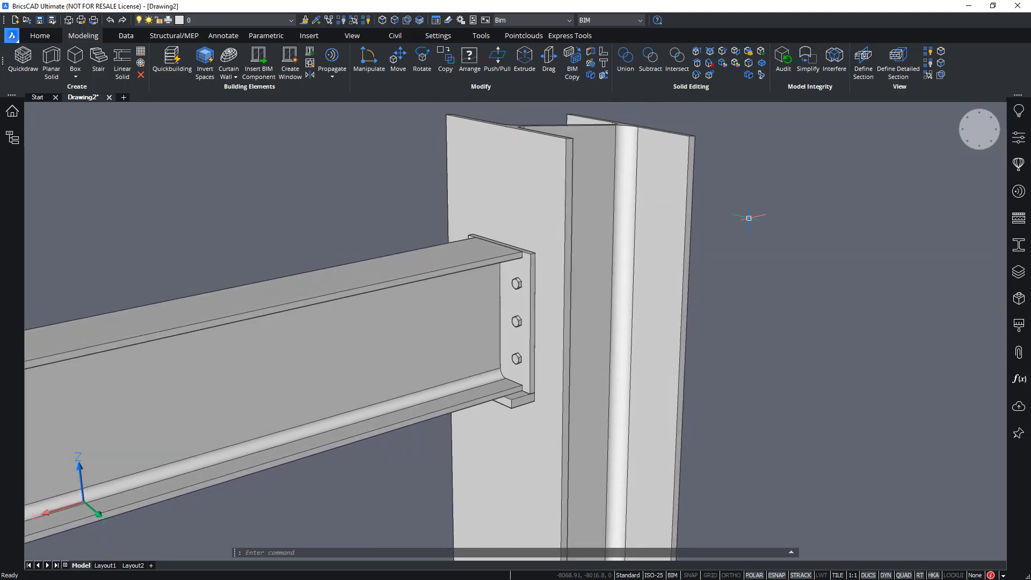
Start creating a new BIM detail and pick the column and the beam as its reference solids
left_click(1019, 191)
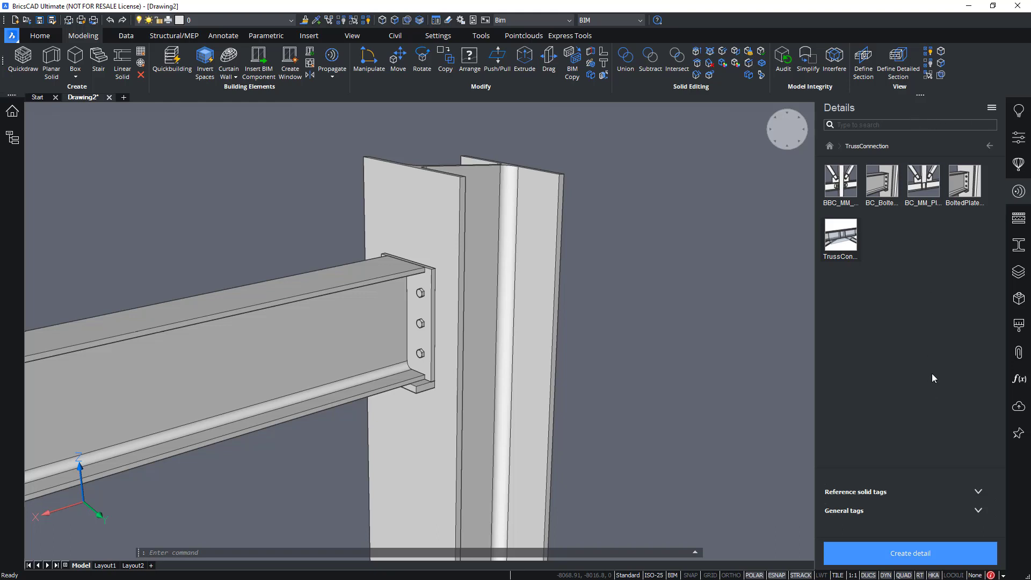
left_click(940, 561)
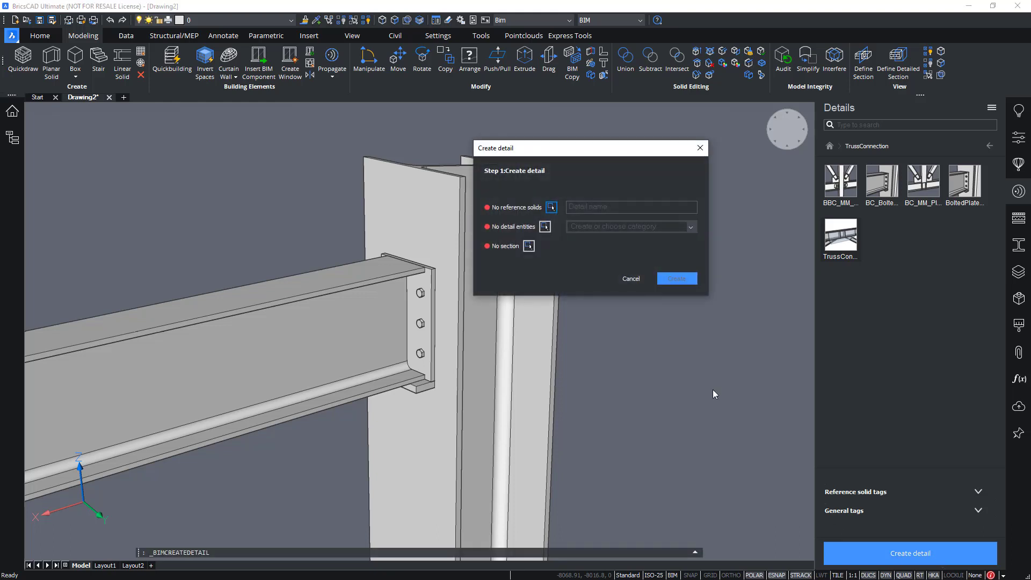
left_click_drag(570, 147, 606, 167)
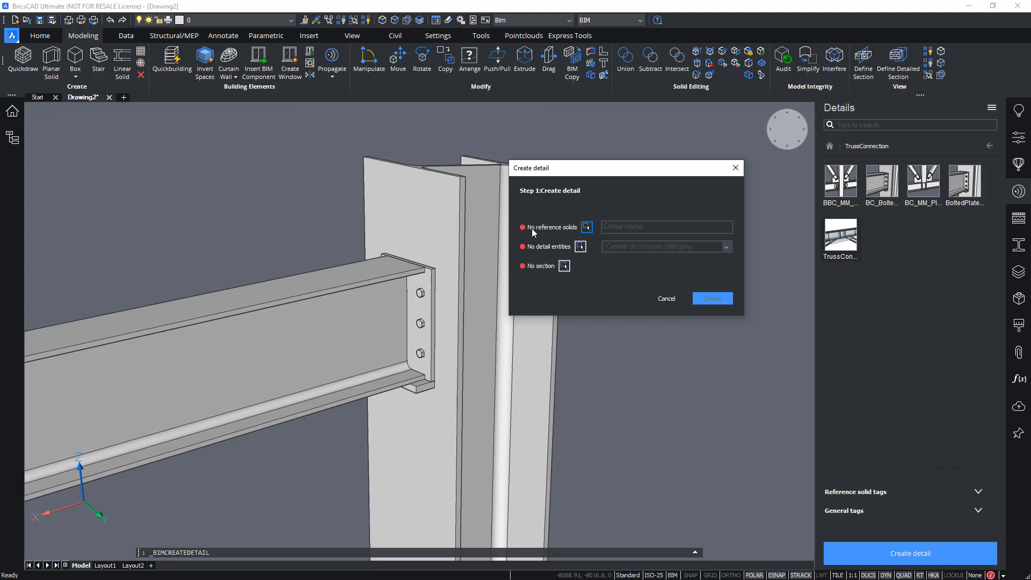
left_click(587, 228)
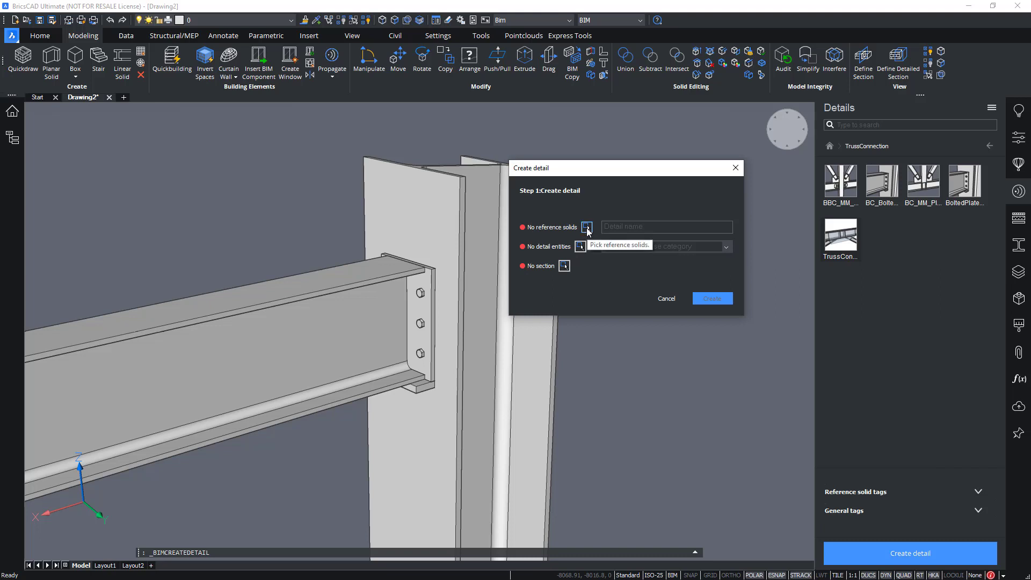
scroll(609, 312, "down", 1)
middle_click_drag(613, 281, 618, 254)
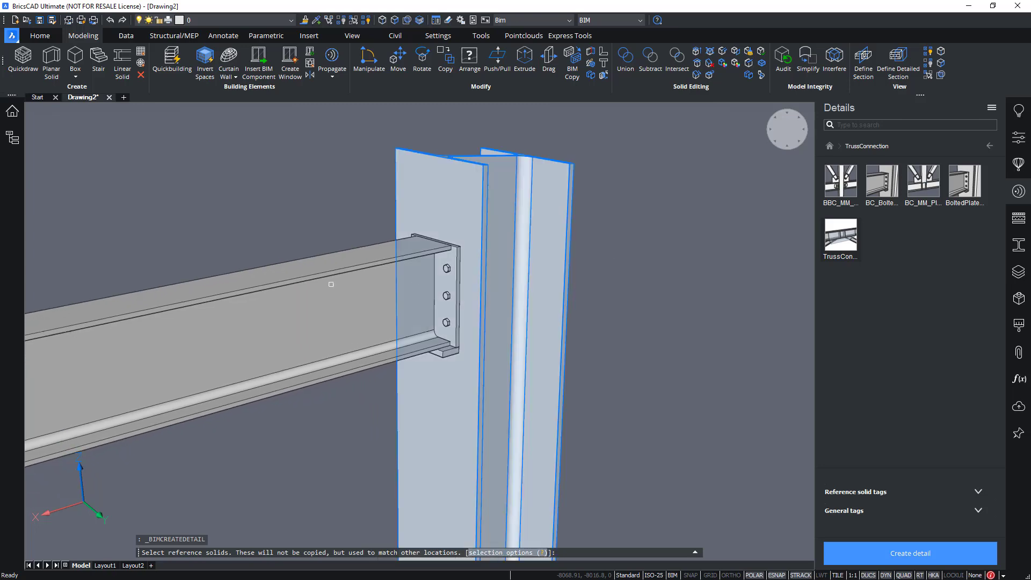
left_click(483, 419)
left_click(285, 315)
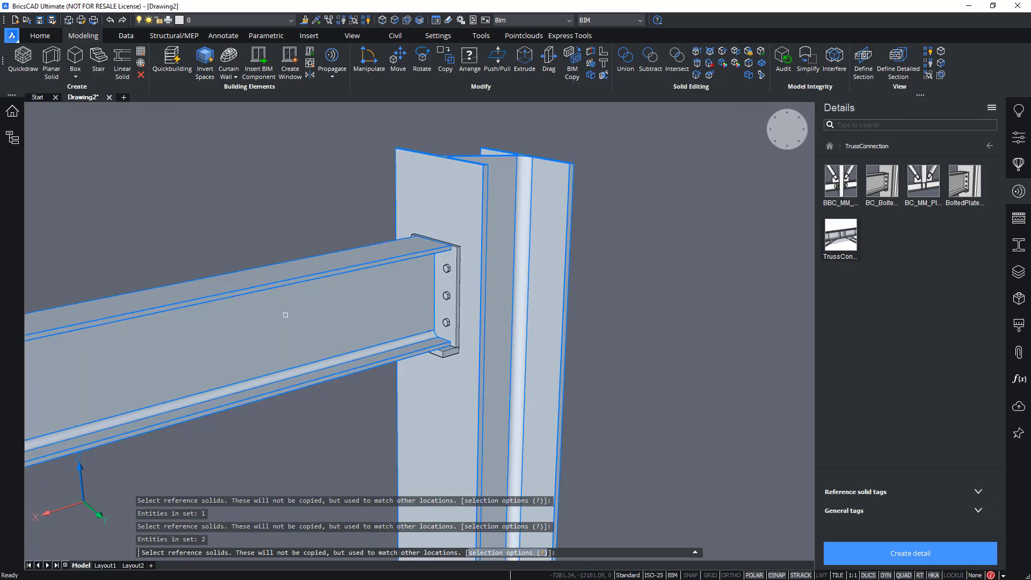
key("Return")
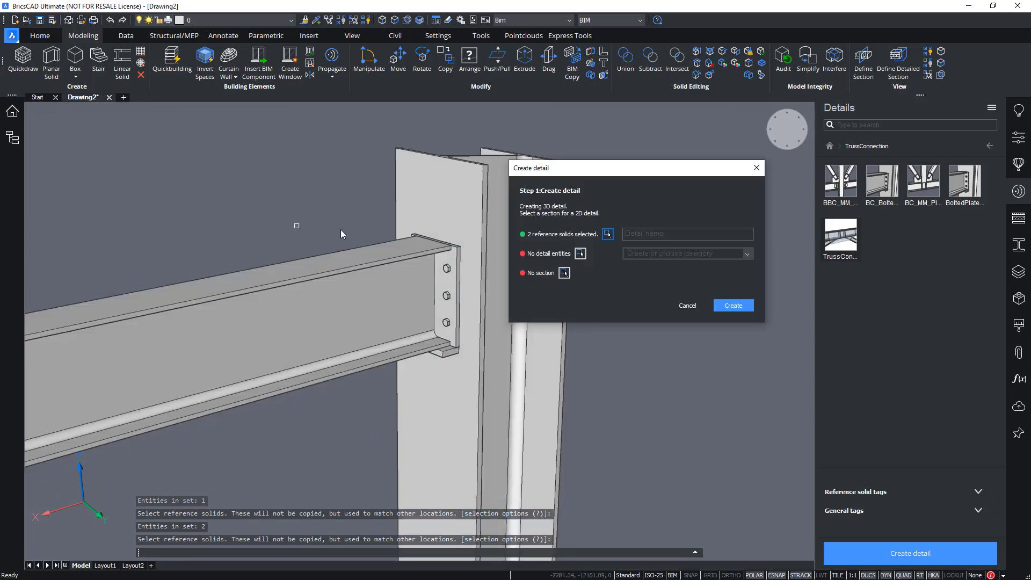
Pick the PlateConnection block as the entity the detail copies
left_click(580, 253)
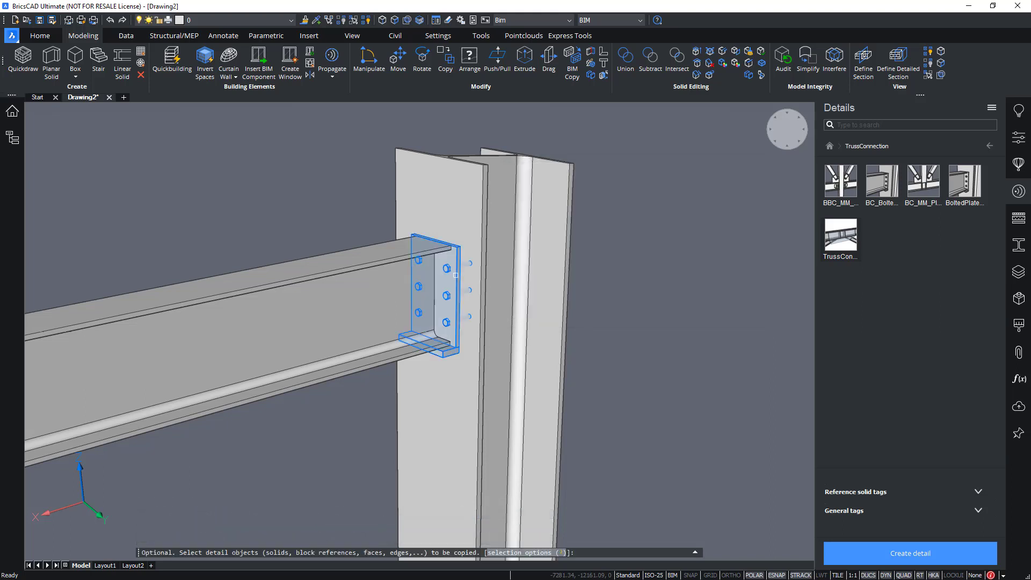
left_click(455, 275)
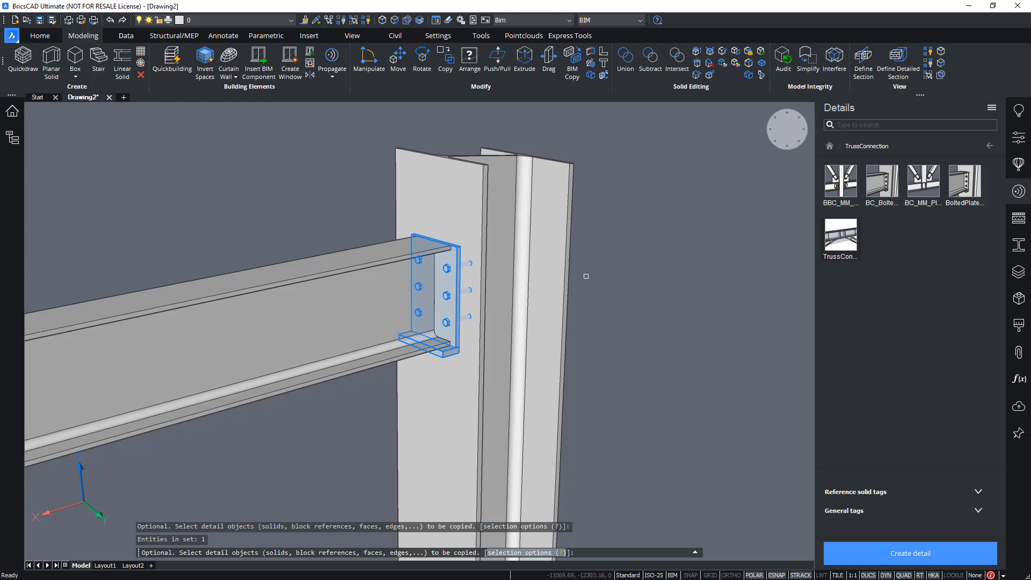
key("Return")
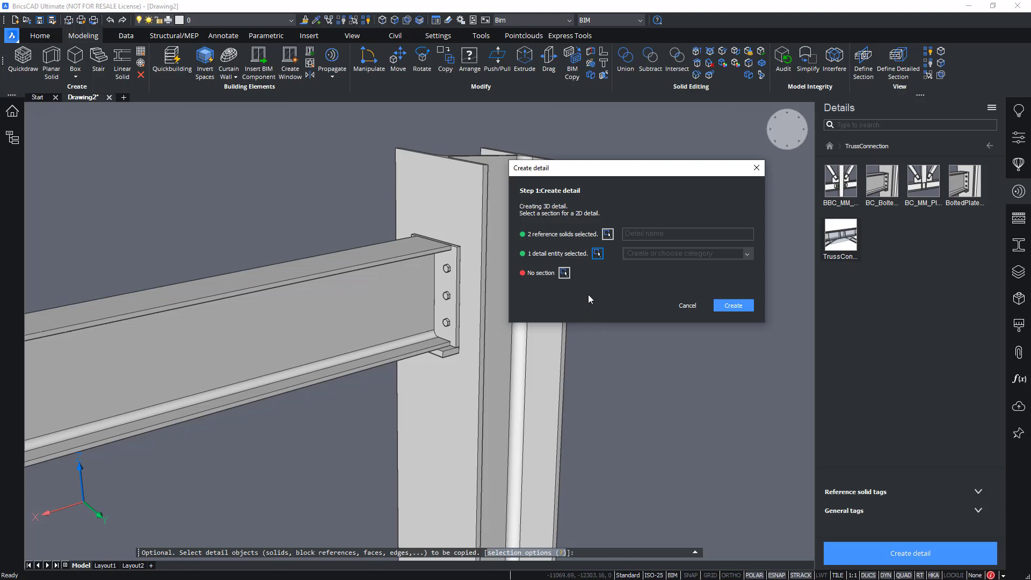
Name the detail BoltedPlateConnection, assign it to the Structural category, and create it with the proposed detail and contact areas
left_click(668, 232)
type("BoltedPlateConnection")
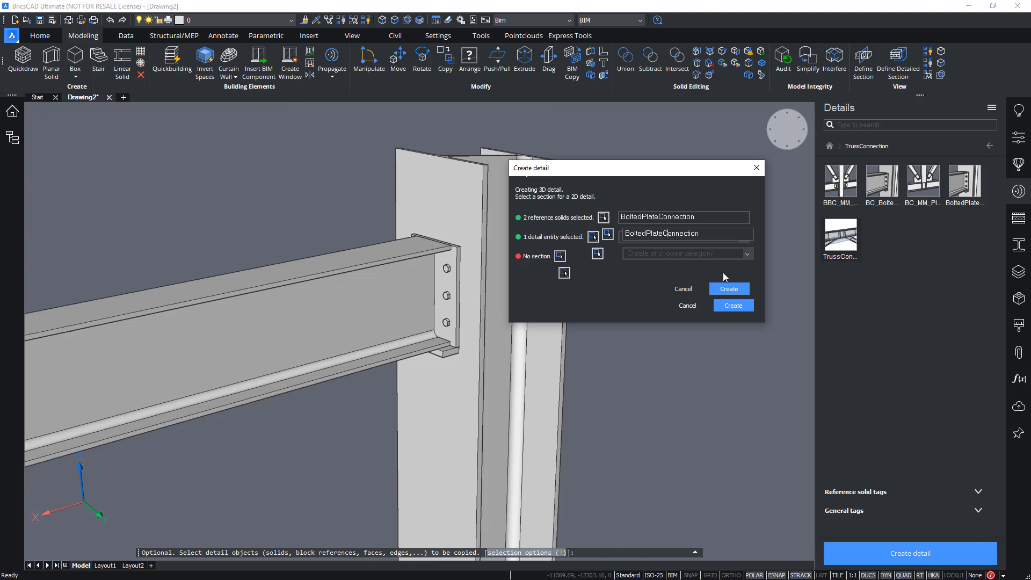
left_click(747, 253)
left_click(707, 266)
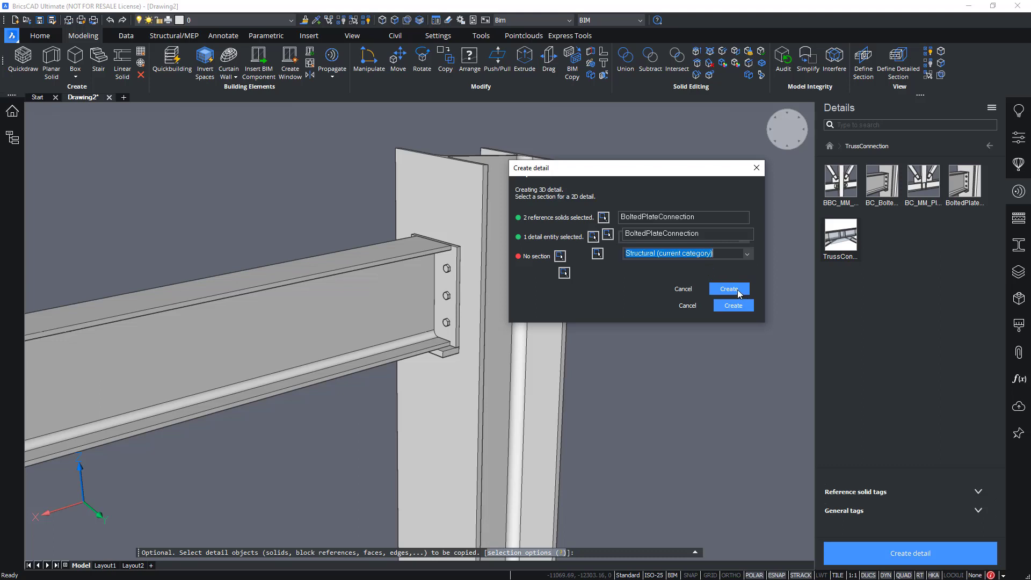
left_click(736, 306)
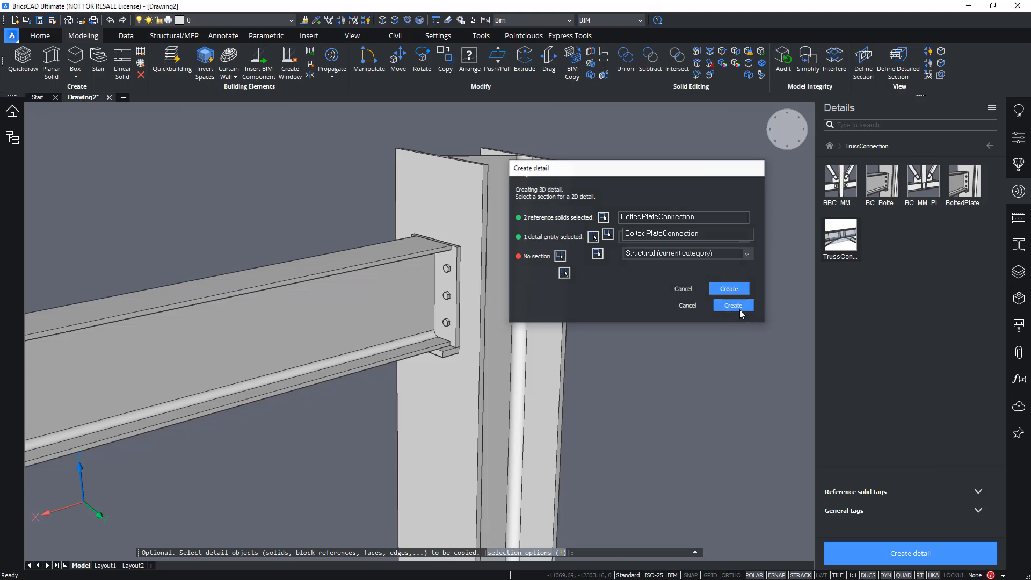
key("Return")
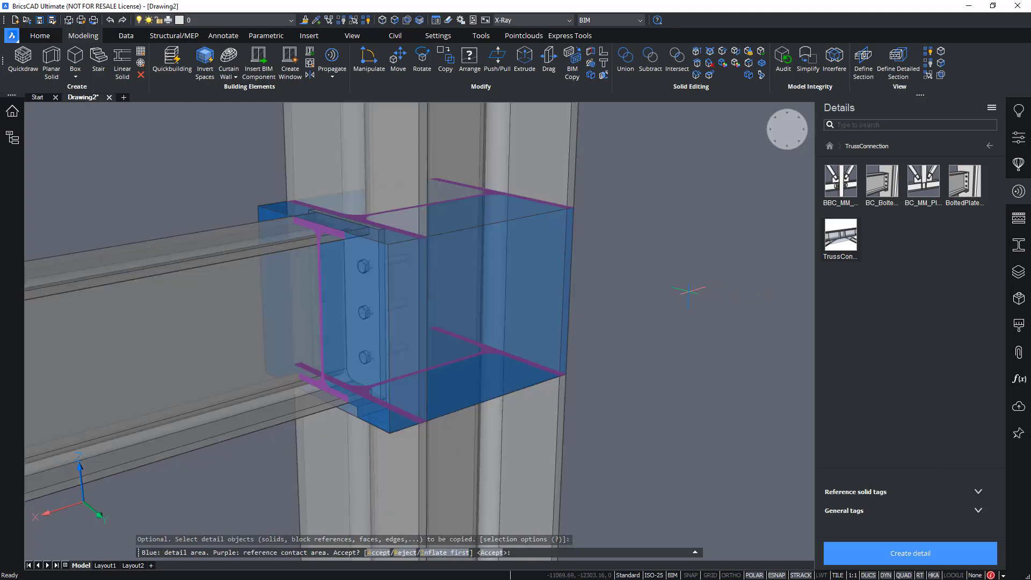
key("Return")
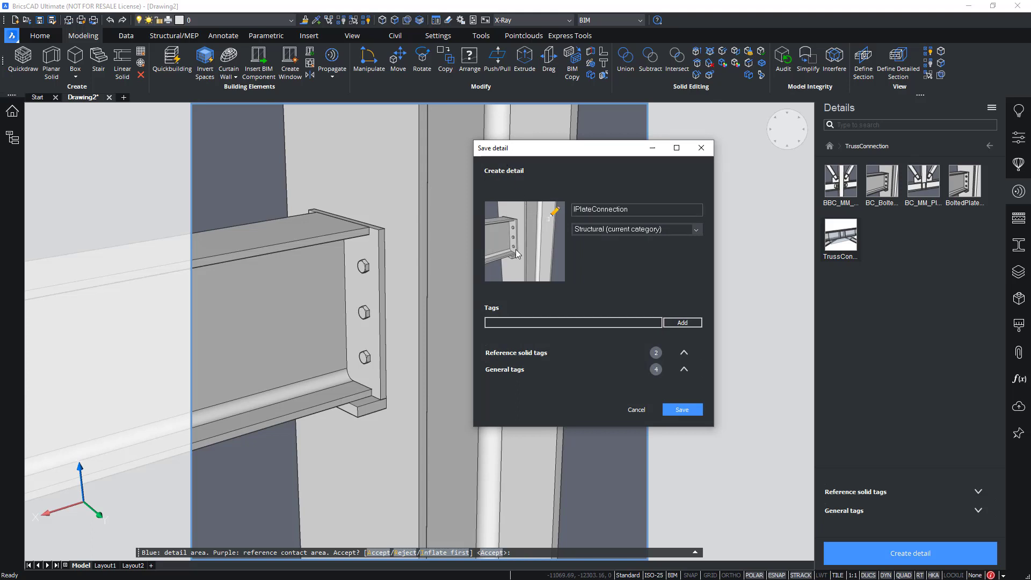
Reframe the detail's thumbnail closer on the bolted end plate and save the BoltedPlateConnection detail
left_click_drag(634, 210, 570, 213)
left_click(632, 209)
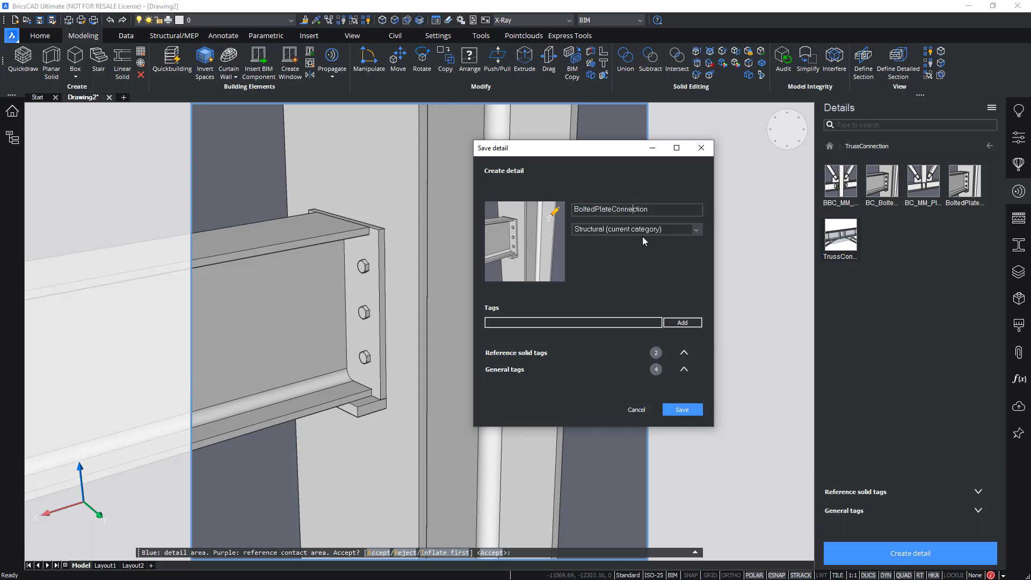
left_click(617, 320)
left_click(617, 320)
left_click(552, 223)
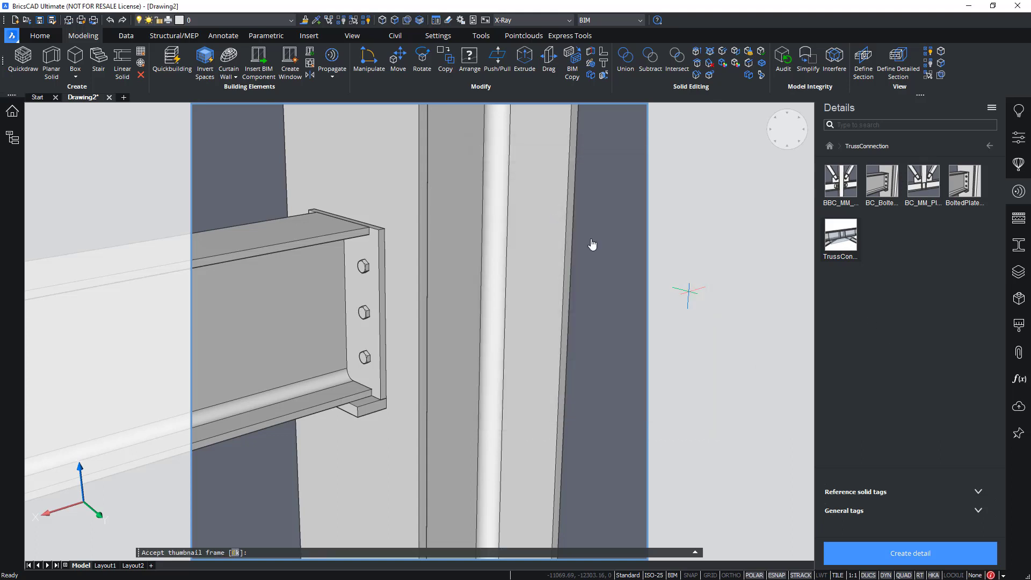
scroll(588, 271, "down", 1)
middle_click_drag(523, 267, 473, 325, "shift")
scroll(474, 325, "up", 4)
middle_click_drag(408, 315, 467, 262, "shift")
scroll(418, 255, "up", 2)
scroll(467, 263, "down", 1)
scroll(470, 273, "down", 1)
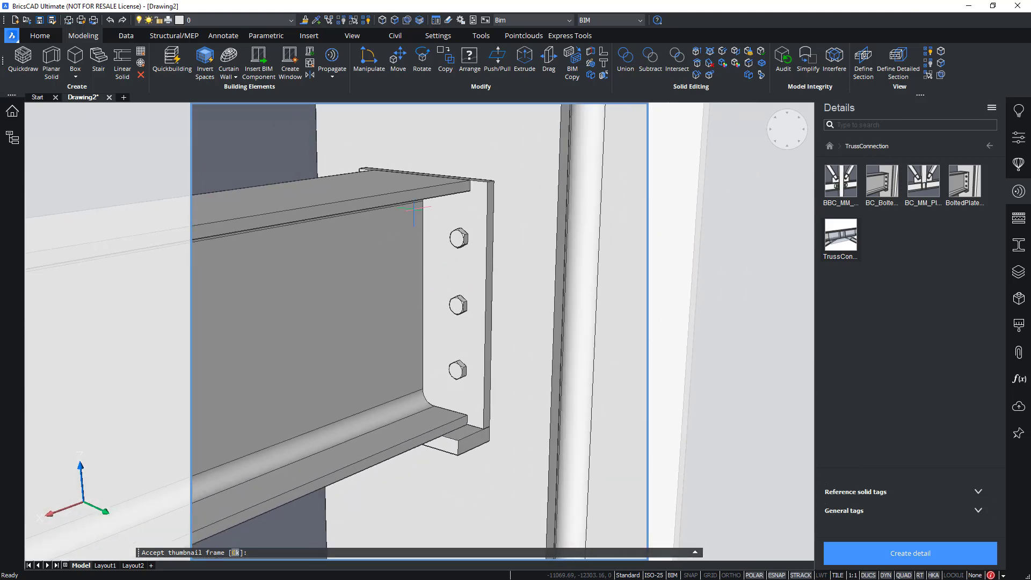
key("Return")
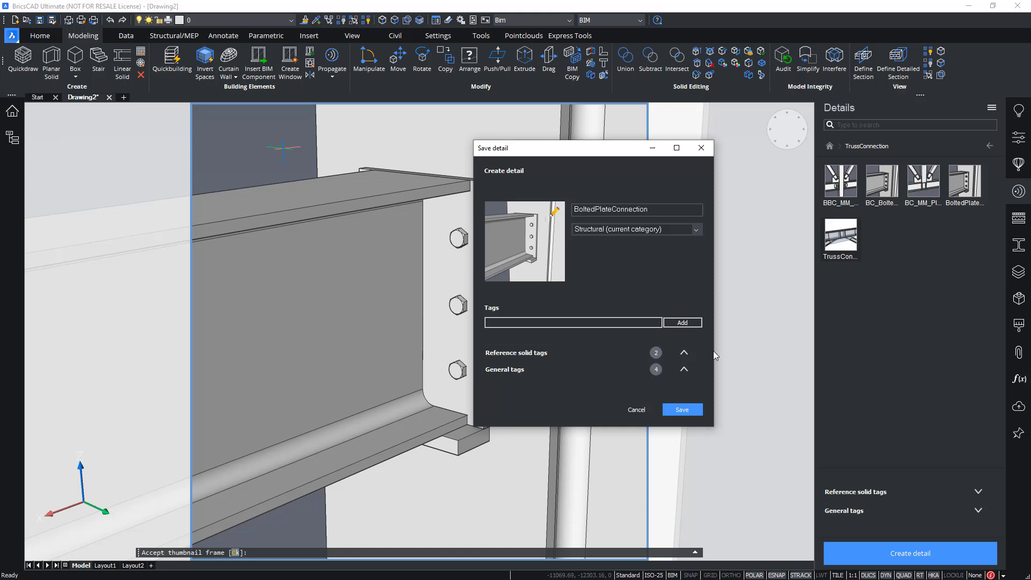
left_click(681, 410)
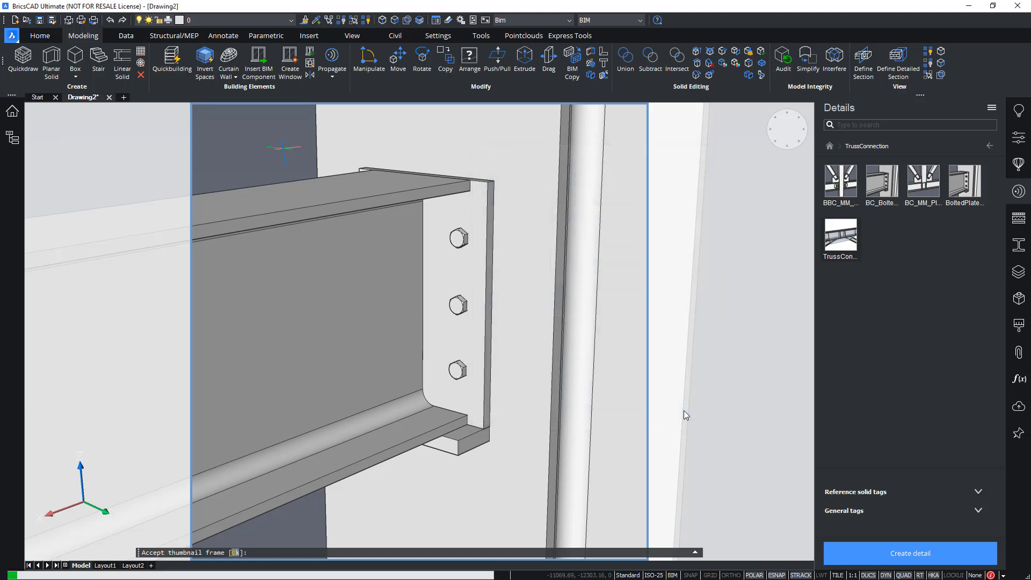
key("Return")
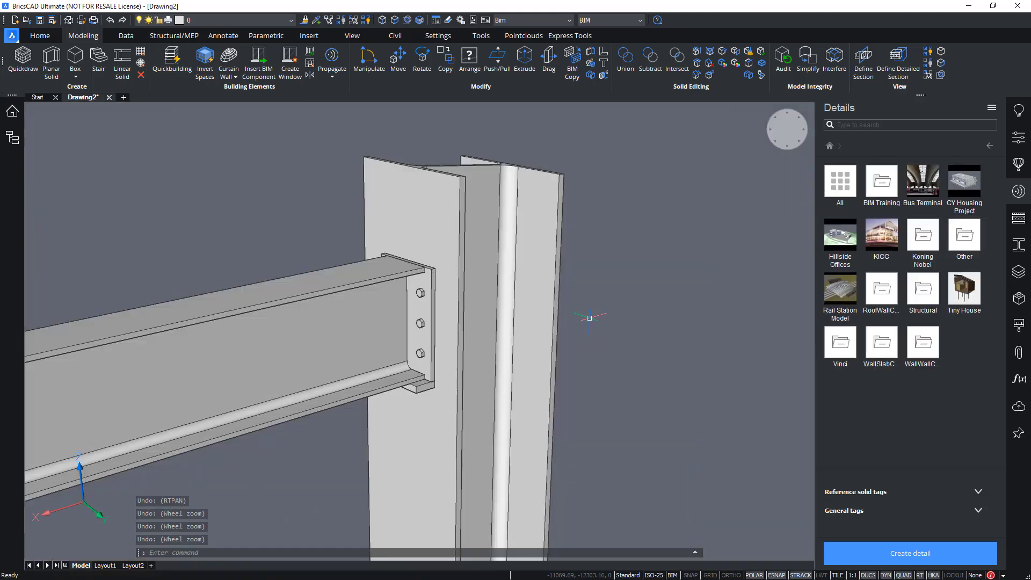
Unisolate the hidden objects to bring back the complete steel hall
scroll(592, 319, "down", 6)
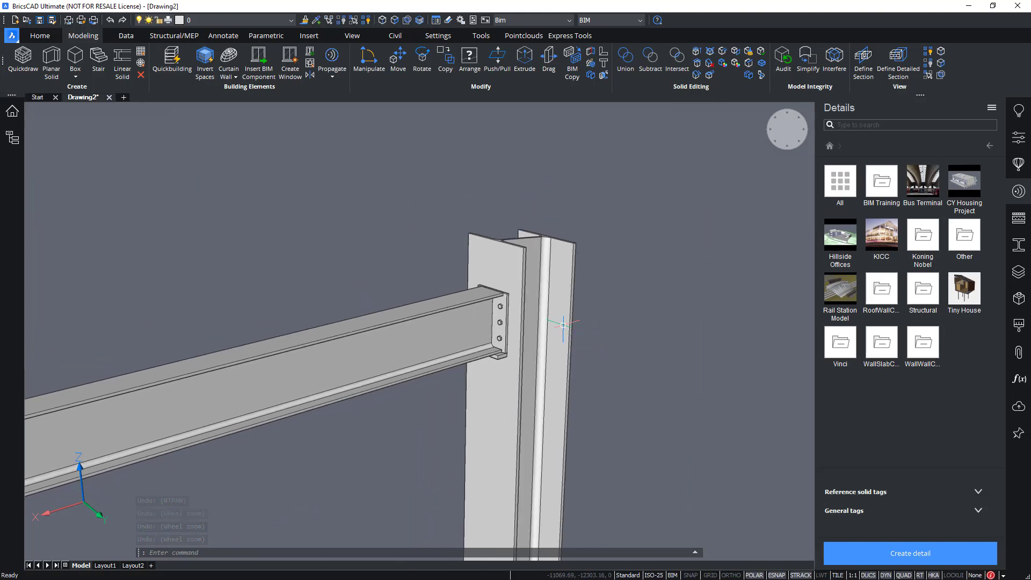
middle_click_drag(540, 311, 301, 258, "shift")
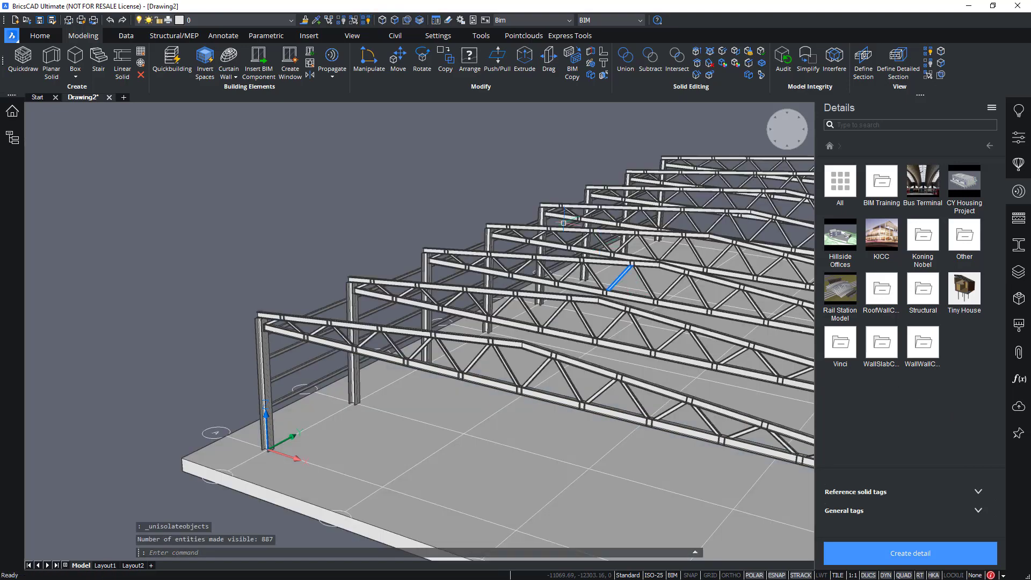
middle_click_drag(559, 180, 591, 255, "shift")
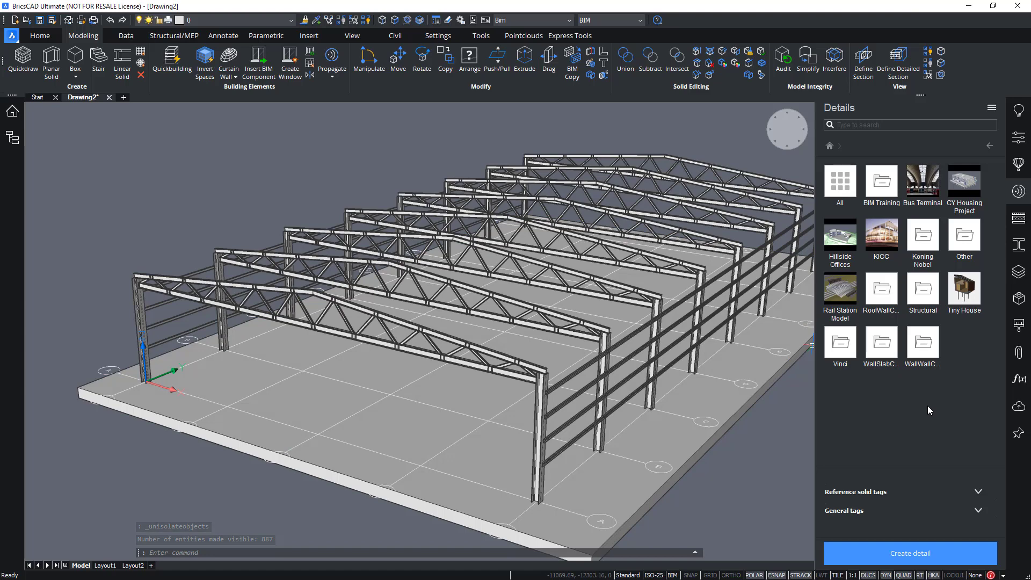
Open the Structural category of the detail library and view the BoltedPlateConnection detail's information
double_click(918, 301)
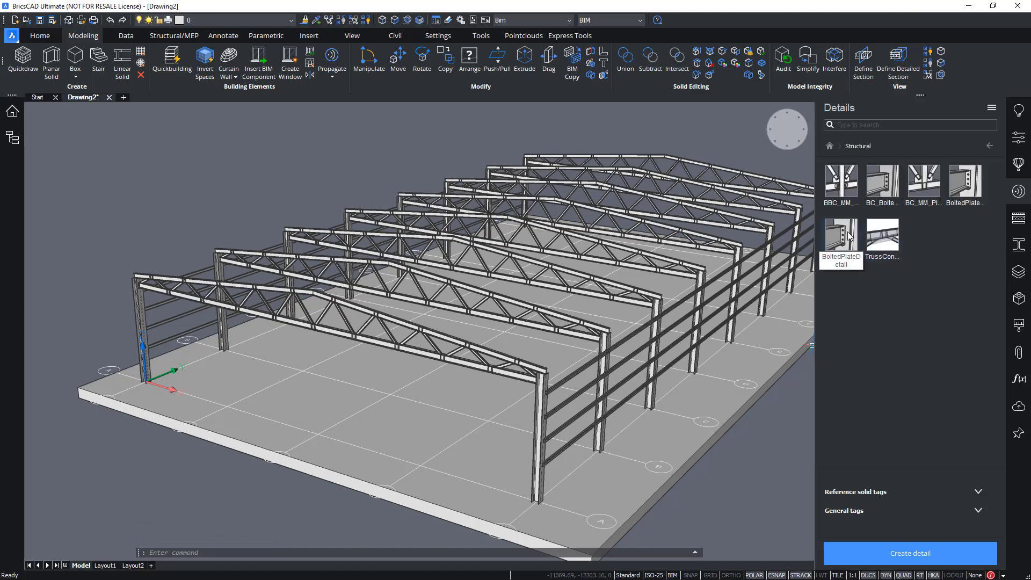
left_click(965, 185)
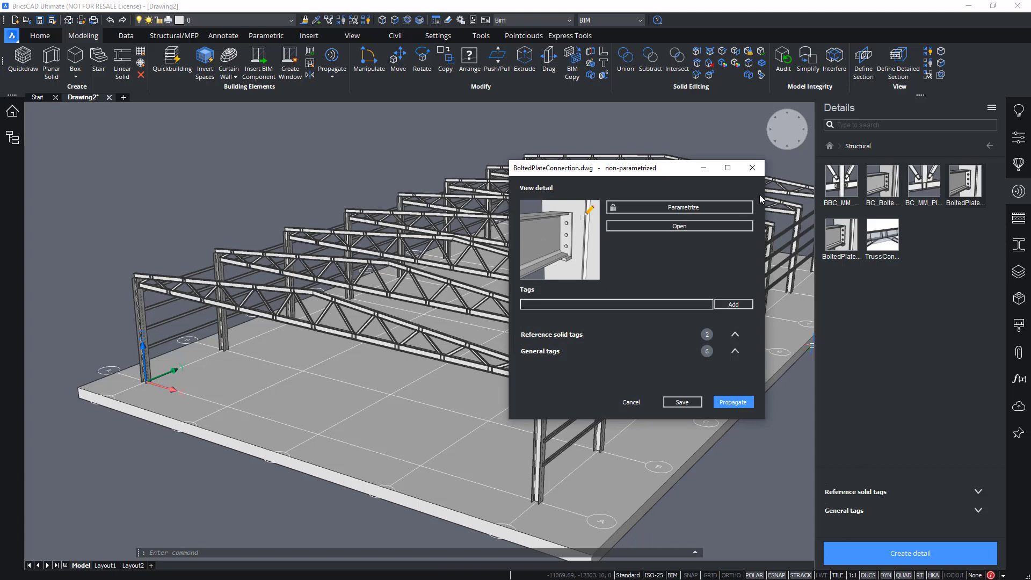
left_click(751, 167)
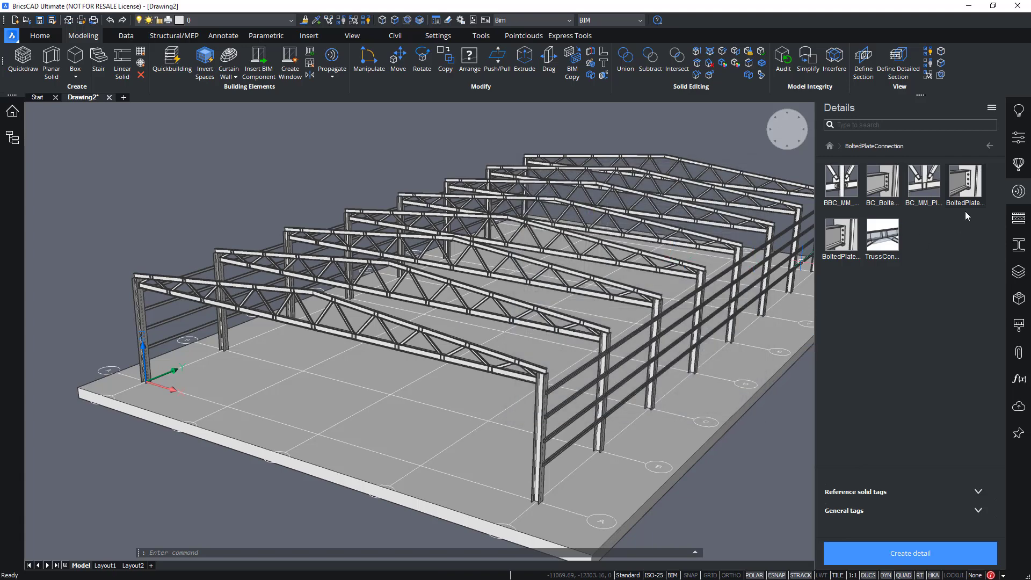
Propagate the BoltedPlateConnection detail through the hall, check a suggested beam-to-column joint, and apply all suggestions
left_click_drag(959, 191, 732, 154)
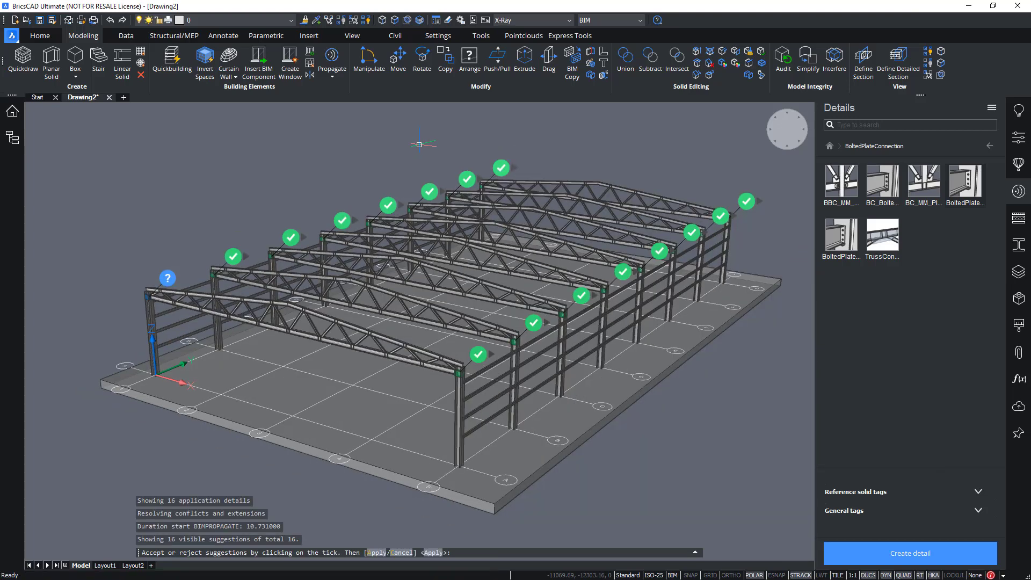
scroll(409, 421, "up", 5)
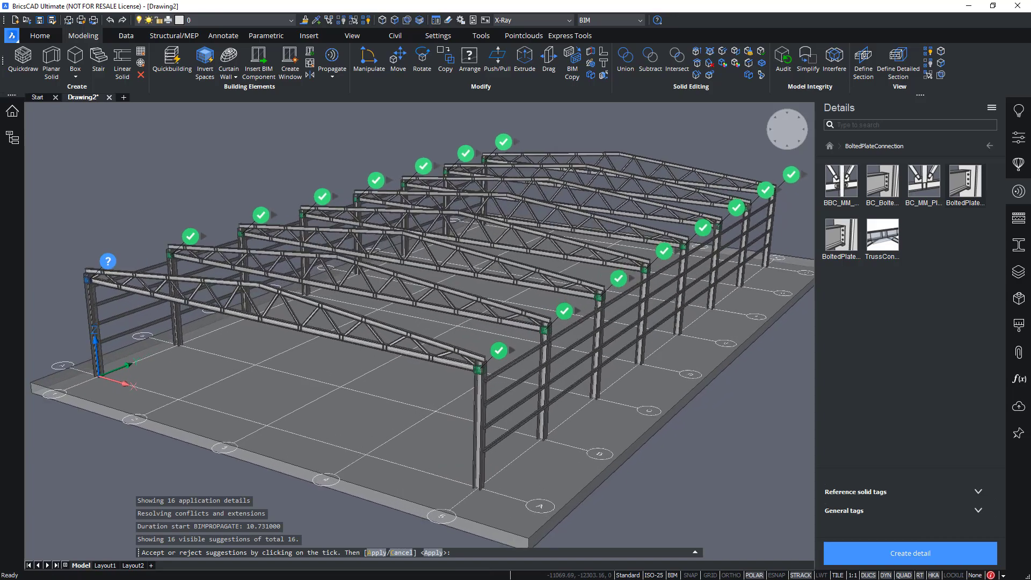
scroll(517, 306, "up", 8)
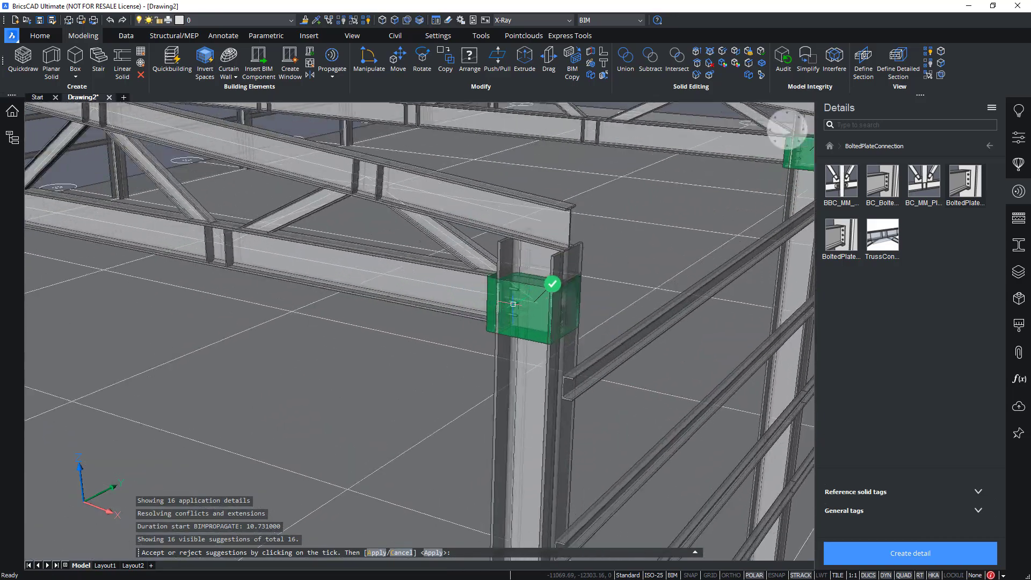
scroll(517, 306, "up", 4)
middle_click_drag(517, 306, 704, 363, "shift")
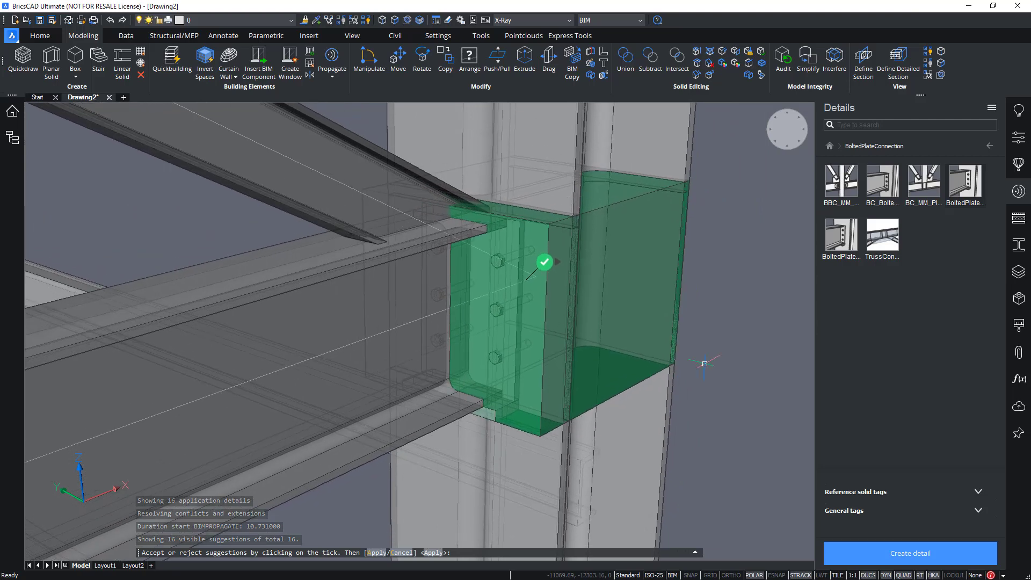
key("Return")
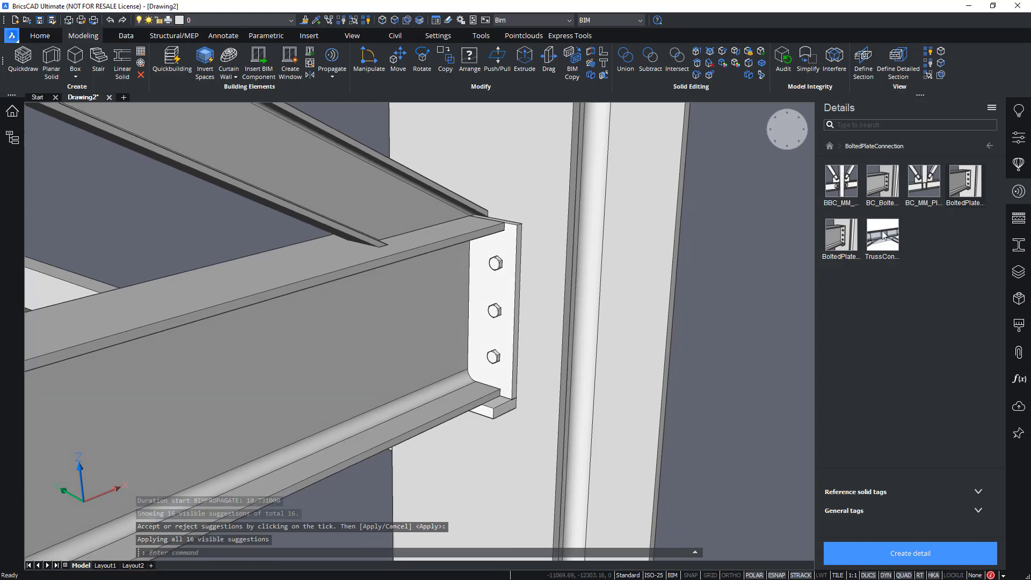
Close the detail library and inspect the propagated bolted end plates at the hall's beam-to-column joints
left_click(1019, 191)
scroll(696, 255, "down", 3)
middle_click_drag(696, 255, 602, 213, "shift")
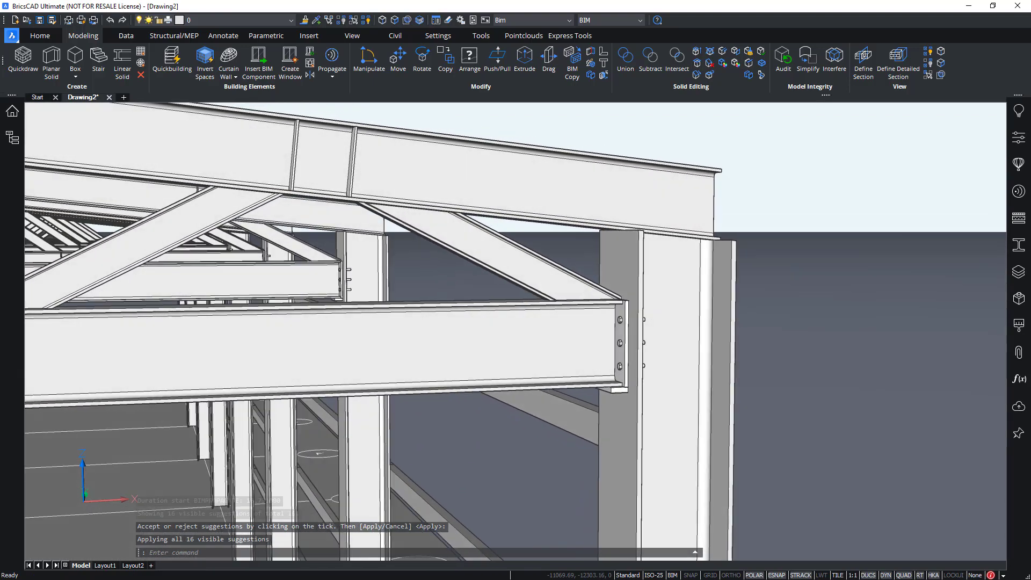
middle_click_drag(217, 231, 214, 232, "shift")
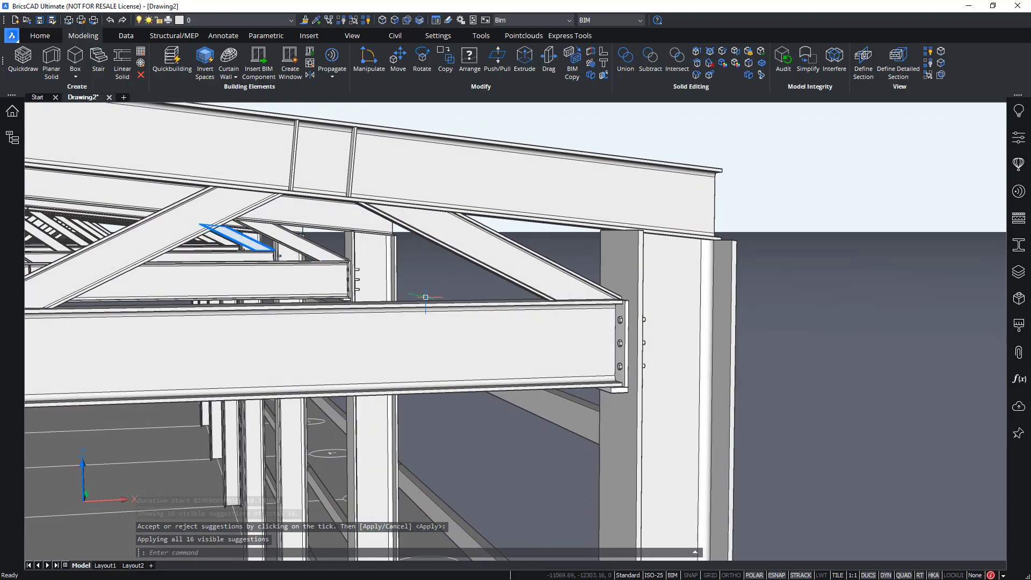
Select all elements similar to the front joint's PlateConnection and check where they sit across the whole steel hall
mouse_move(644, 337)
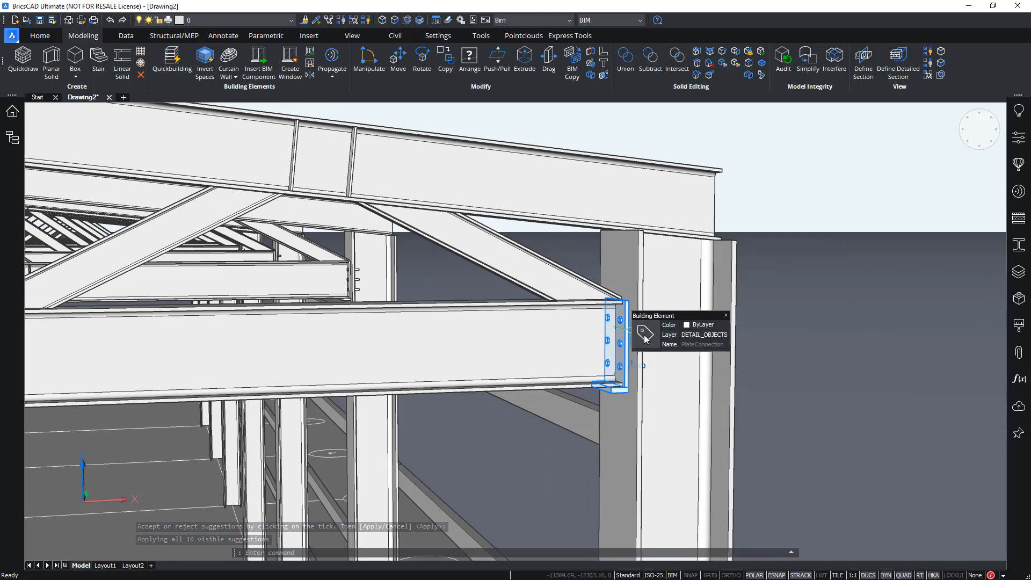
mouse_move(729, 360)
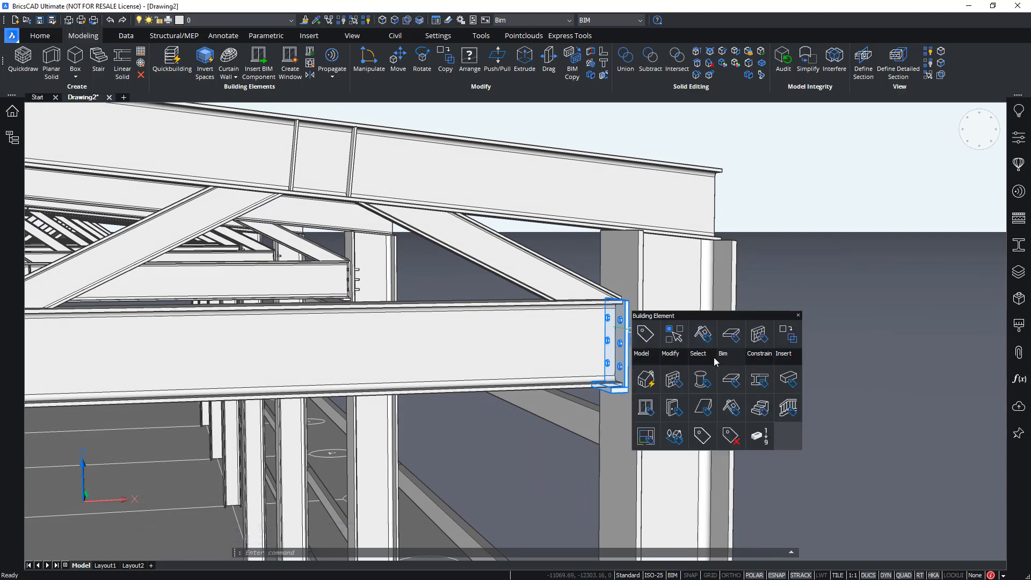
mouse_move(672, 357)
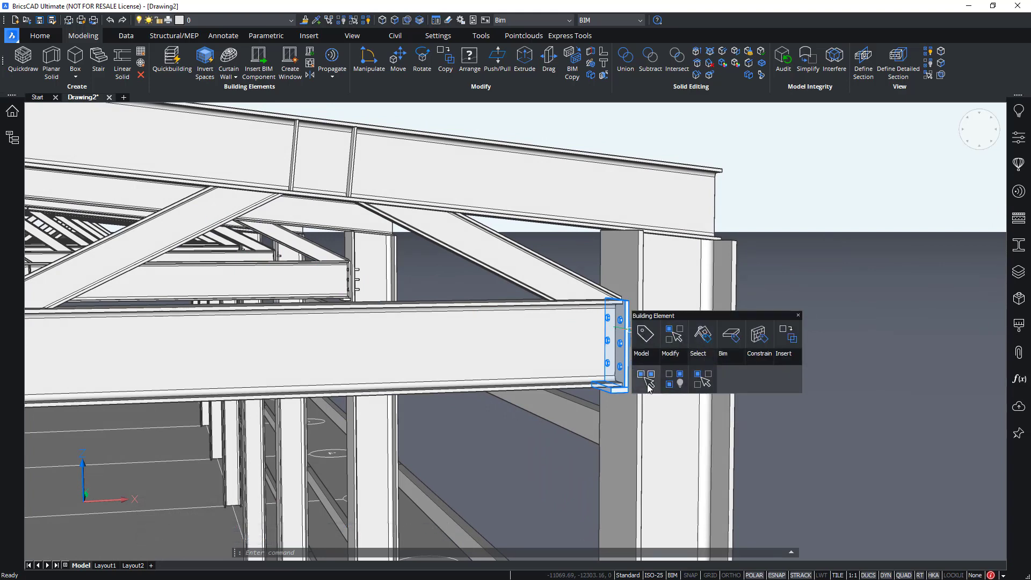
left_click(648, 387)
scroll(816, 369, "down", 5)
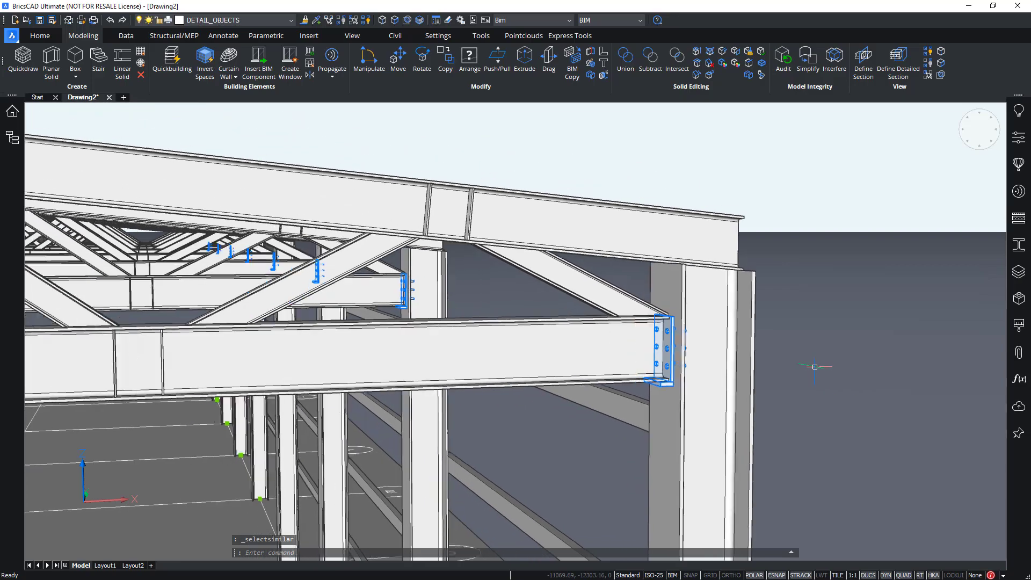
scroll(814, 366, "down", 8)
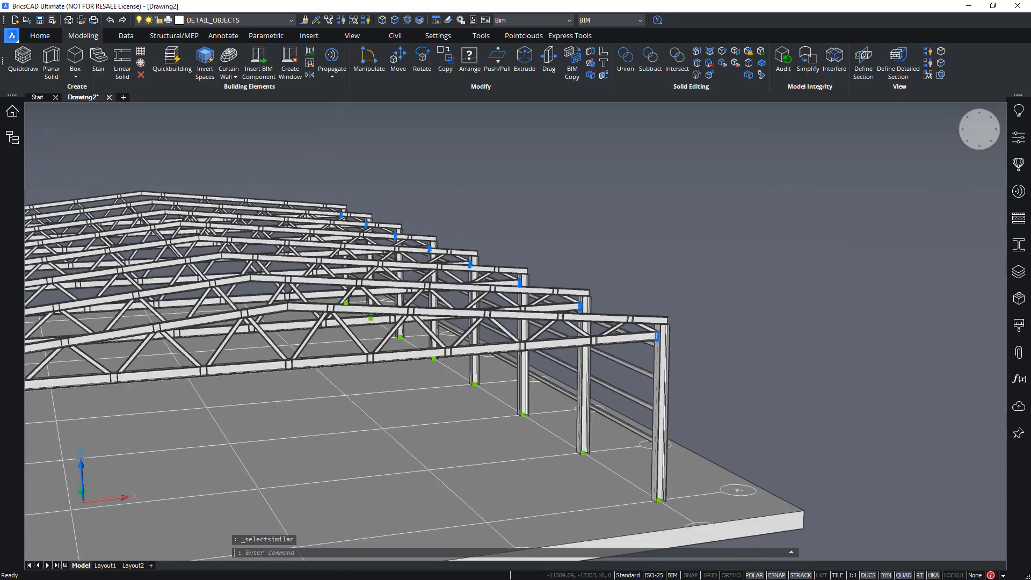
scroll(723, 279, "down", 8)
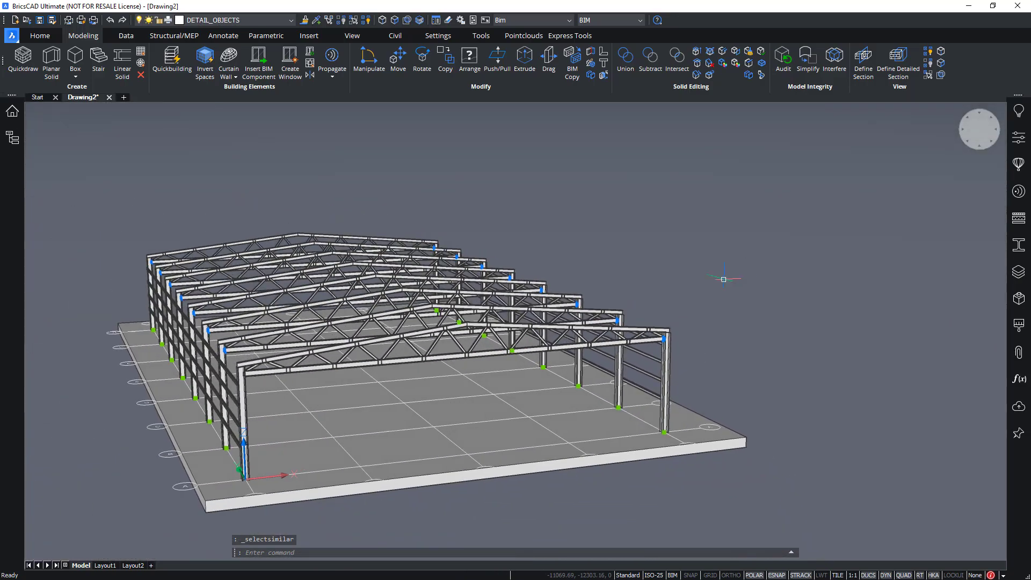
mouse_move(712, 270)
mouse_move(767, 260)
Clear the selection of plate connections and view the complete steel hall from the front corner of its long side
middle_click_drag(766, 260, 688, 210, "shift")
key("Escape")
middle_click_drag(629, 220, 874, 277, "shift")
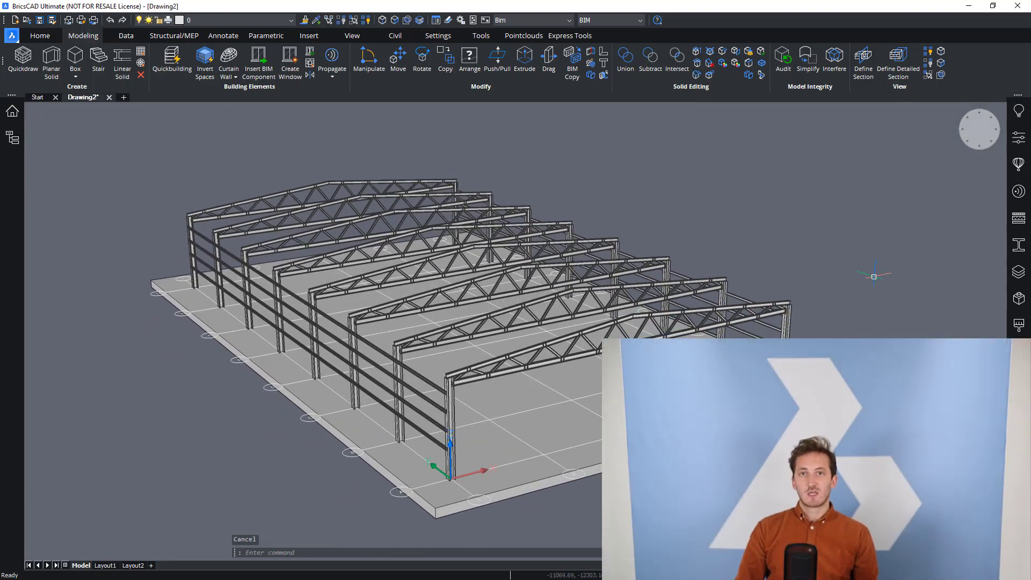
key("Escape")
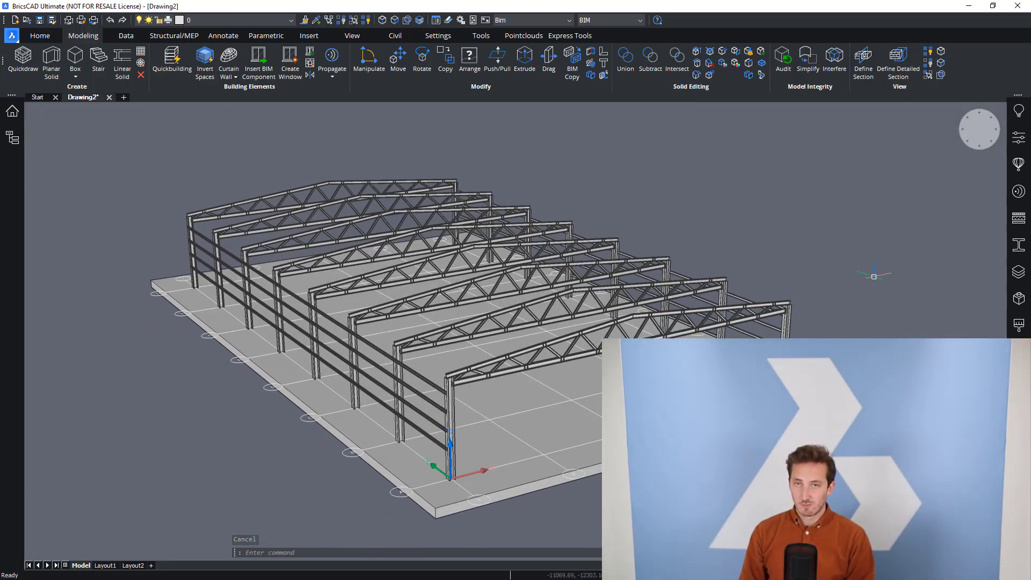